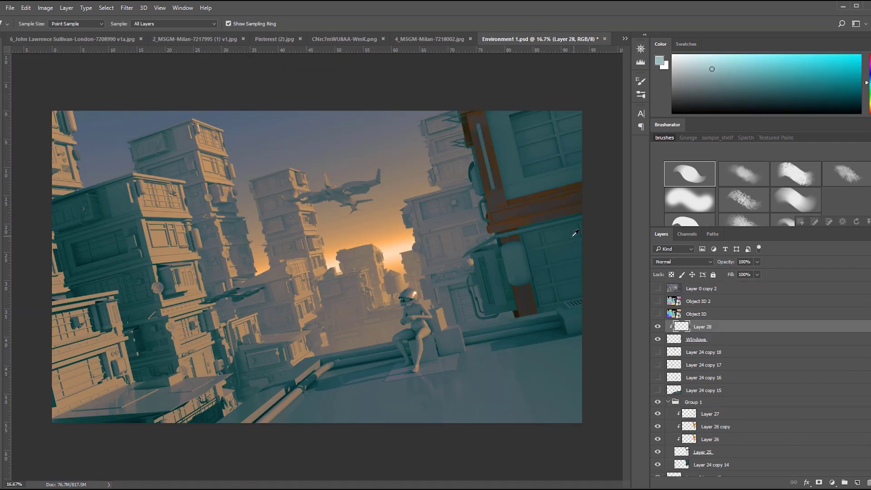
# - Paint rust and teal tones sampled from the building over the lower window panels of the large building in the foreground
pyautogui.keyDown('alt'); pyautogui.click(574, 235); pyautogui.keyUp('alt')
pyautogui.moveTo(542, 254); pyautogui.dragTo(550, 286)
pyautogui.keyDown('alt'); pyautogui.click(518, 239); pyautogui.keyUp('alt')
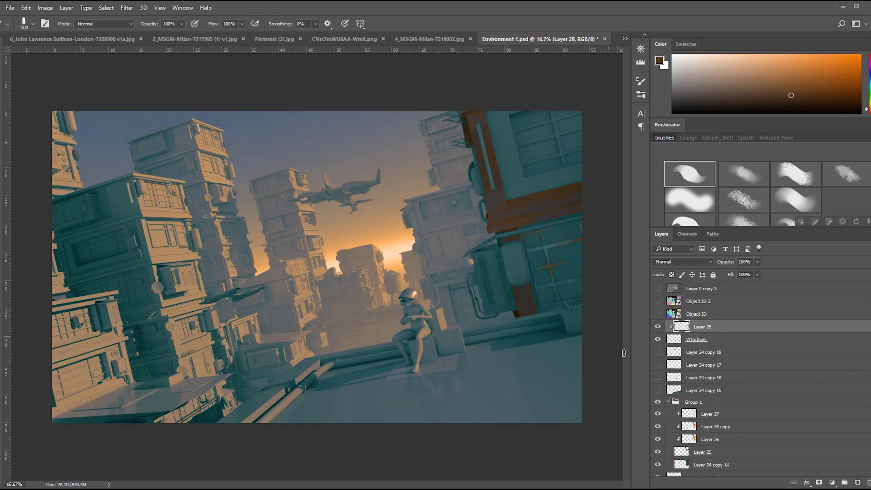
pyautogui.keyDown('alt'); pyautogui.click(550, 244); pyautogui.keyUp('alt')
pyautogui.keyDown('alt'); pyautogui.click(554, 249); pyautogui.keyUp('alt')
pyautogui.keyDown('alt'); pyautogui.click(573, 265); pyautogui.keyUp('alt')
# - Paint fine green and orange accents along the window grilles of the near-left and large foreground buildings on the Overlay layer
pyautogui.press('[')
pyautogui.press('[')
pyautogui.press('[')
pyautogui.press('[')
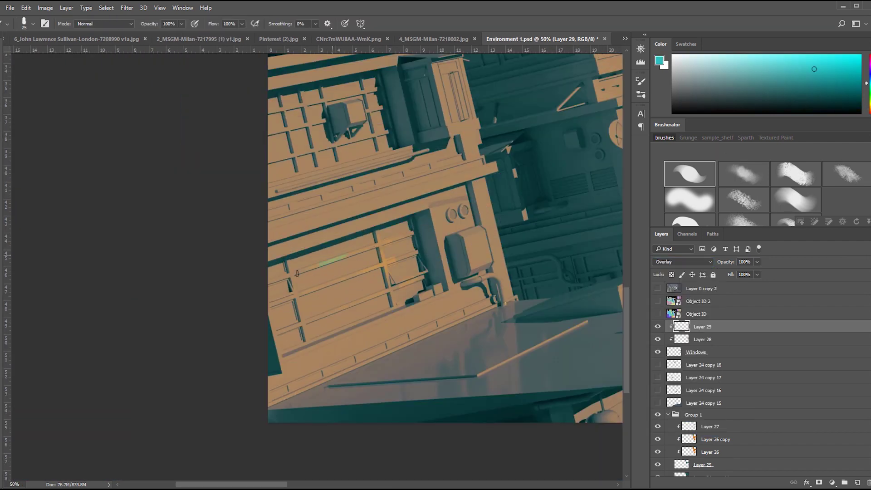
pyautogui.moveTo(298, 272); pyautogui.dragTo(291, 276)
pyautogui.keyDown('ctrl'); pyautogui.click(288, 274); pyautogui.keyUp('ctrl')
pyautogui.hotkey('ctrl', 'z')
pyautogui.keyDown('alt'); pyautogui.click(384, 263); pyautogui.keyUp('alt')
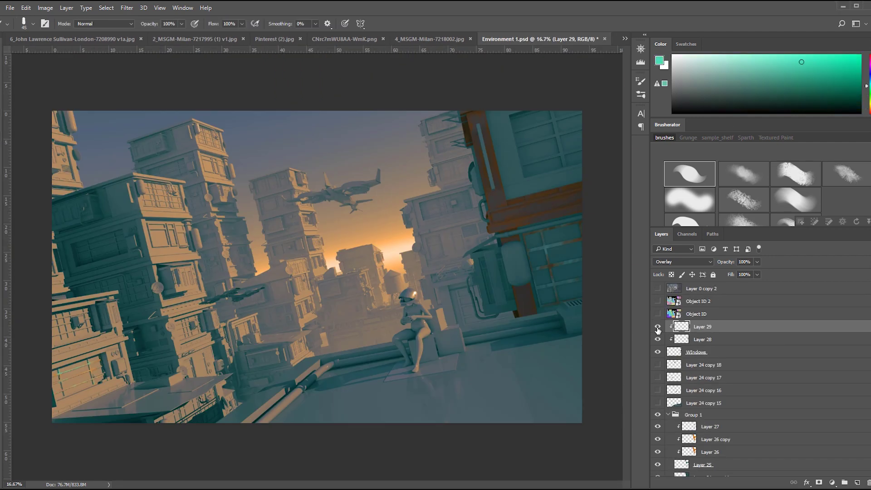
pyautogui.keyDown('alt'); pyautogui.click(494, 156); pyautogui.keyUp('alt')
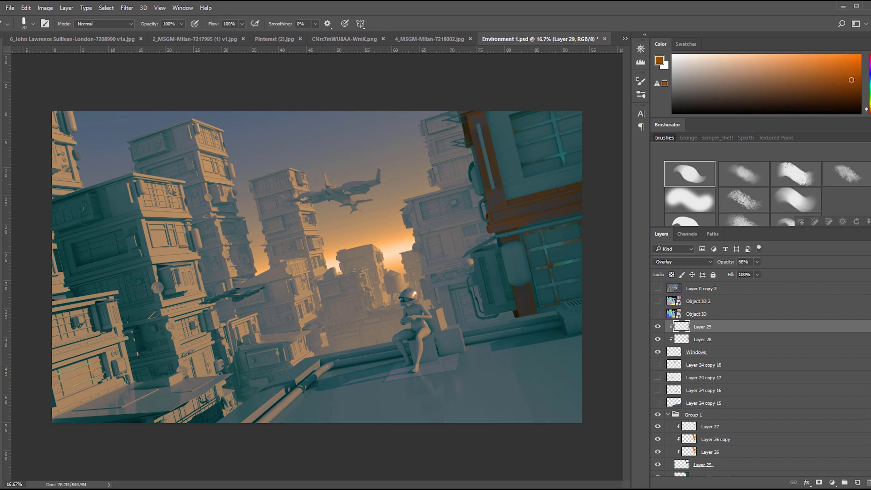
pyautogui.keyDown('alt'); pyautogui.click(575, 112); pyautogui.keyUp('alt')
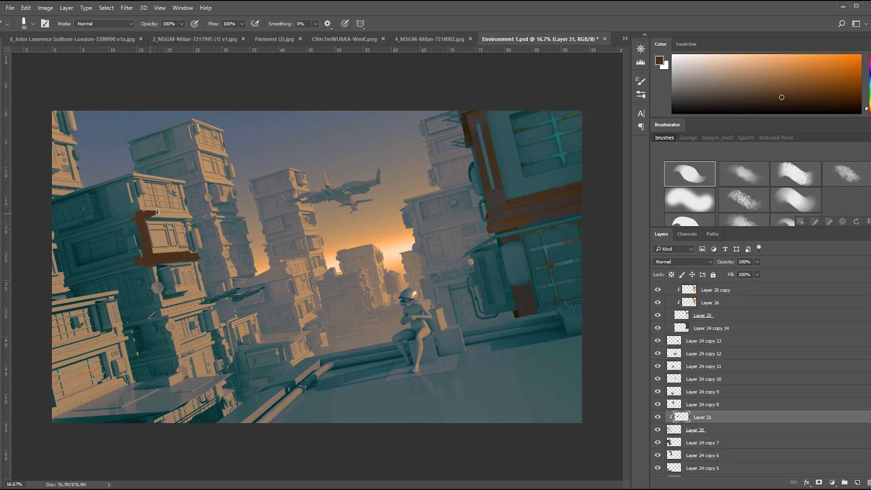
# - Paint the near-left tower's structural frames rust brown, then duplicate the paint layer and use Multiply at reduced opacity
pyautogui.moveTo(157, 212)
pyautogui.mouseDown()
pyautogui.moveTo(109, 218)
pyautogui.moveTo(190, 299)
pyautogui.moveTo(173, 363)
pyautogui.mouseUp()
pyautogui.hotkey('ctrl', 'j')
pyautogui.click(683, 262)
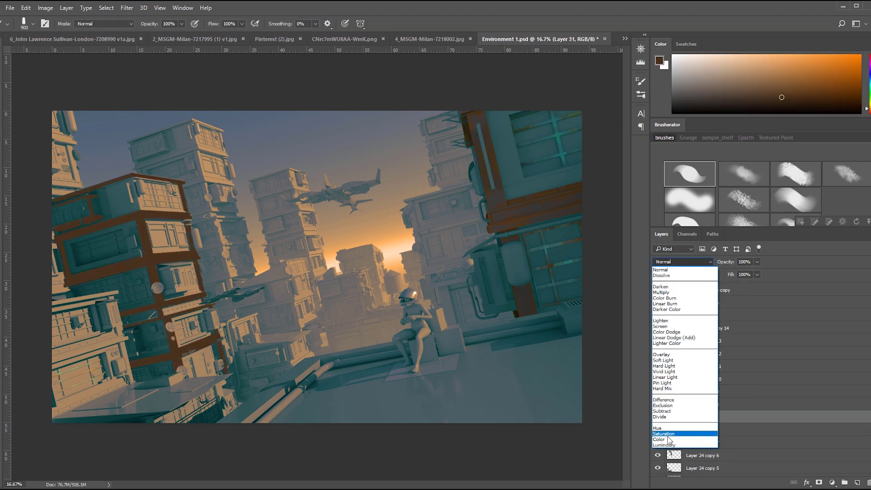
pyautogui.click(667, 292)
pyautogui.click(756, 262)
pyautogui.moveTo(760, 272); pyautogui.dragTo(732, 274)
# - Add a new layer over the brown tower frames and change its blending mode
pyautogui.hotkey('ctrl', 'shift', 'alt', 'n')
pyautogui.click(683, 262)
pyautogui.click(671, 437)
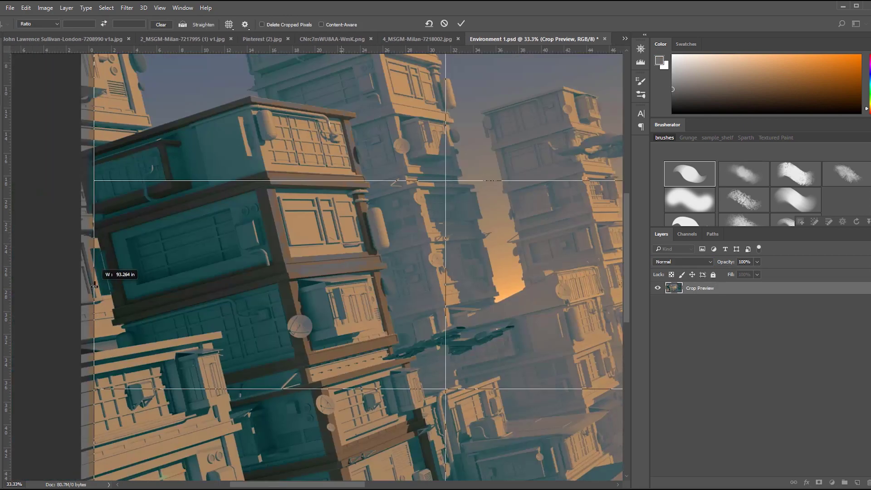
# - Crop the canvas slightly at its left edge and lower the brightness of the foreground rooftop layer
pyautogui.press('Return')
pyautogui.scroll(-4, 274, 215)
pyautogui.press('b')
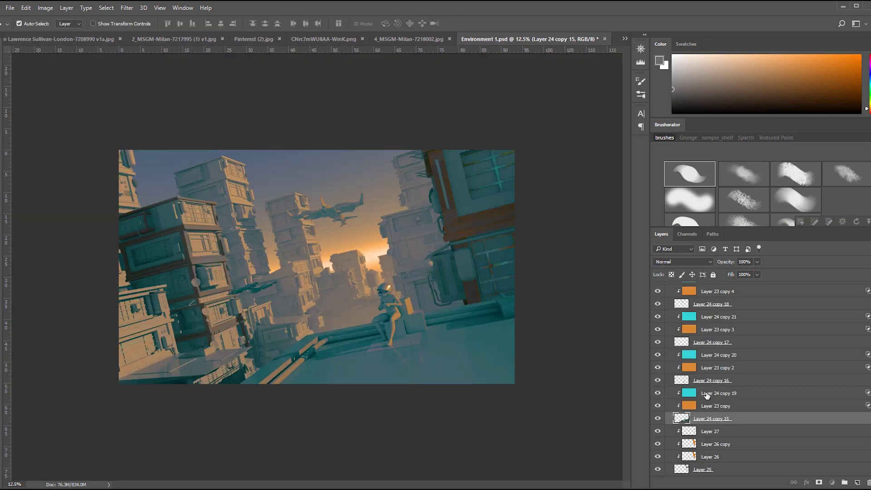
pyautogui.moveTo(284, 73); pyautogui.dragTo(273, 73)
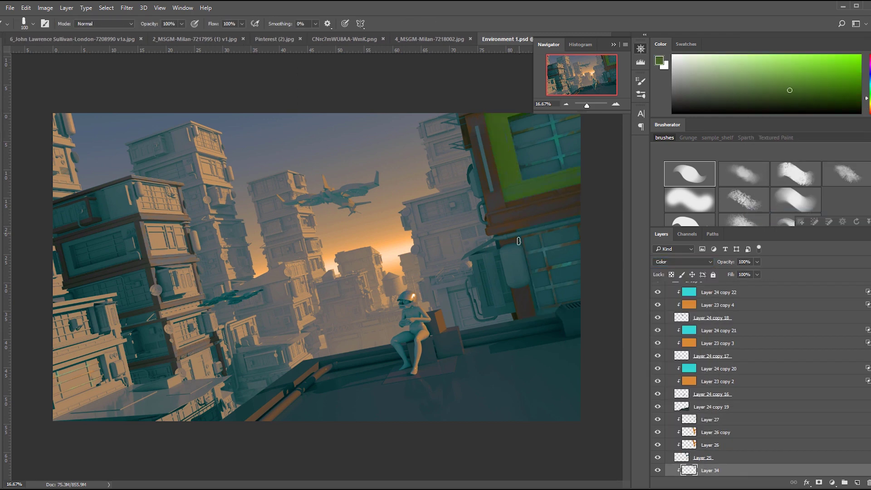
# - Shift the hue of the yellow-green container tint to a cooler green on Layer 34 and start erasing parts of it
pyautogui.hotkey('ctrl', 'u')
pyautogui.press('Return')
pyautogui.press('e')
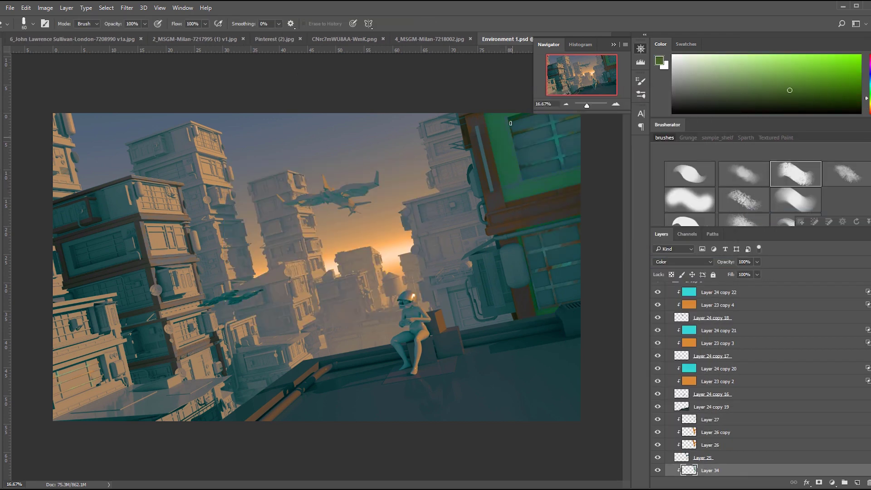
# - Sample a color for the green container tint and apply Brightness/Contrast to the Remote Ship layer
pyautogui.hotkey('ctrl', '-')
pyautogui.press('b')
pyautogui.keyDown('alt'); pyautogui.click(452, 192); pyautogui.keyUp('alt')
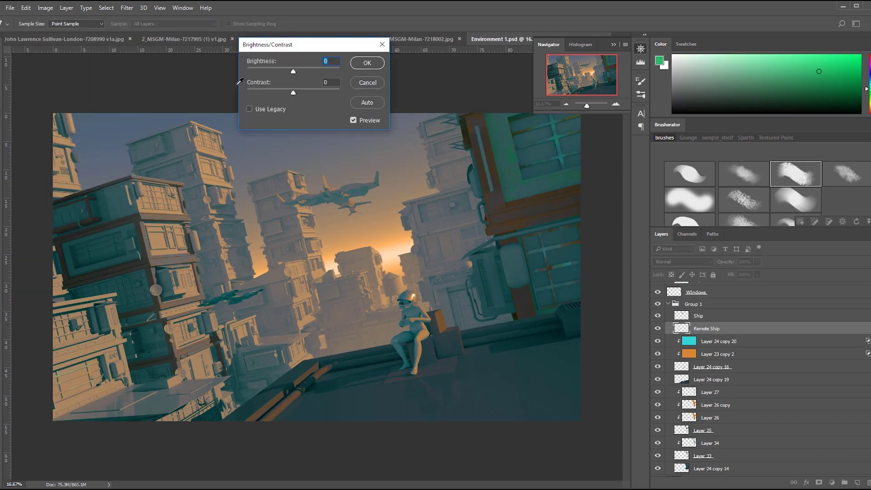
pyautogui.press('Return')
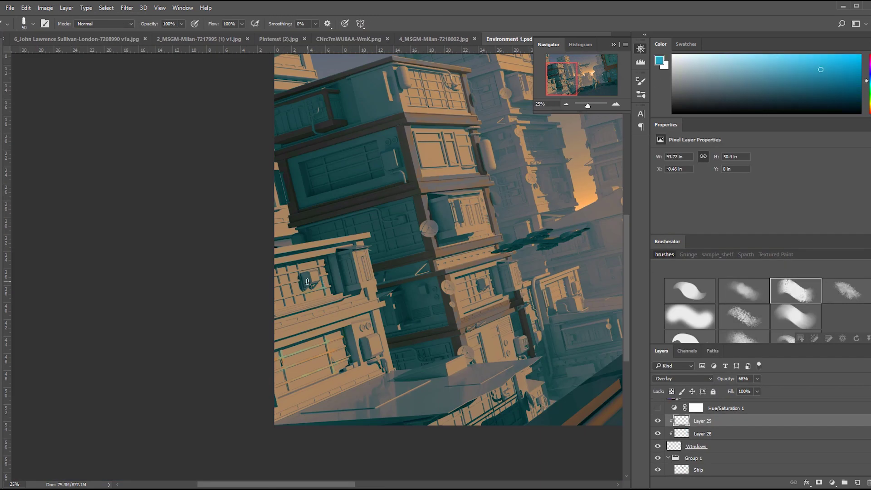
# - Paint orange and teal accents along the window bars of the lower-left building and the tower behind it on Layer 29
pyautogui.keyDown('alt'); pyautogui.click(272, 277); pyautogui.keyUp('alt')
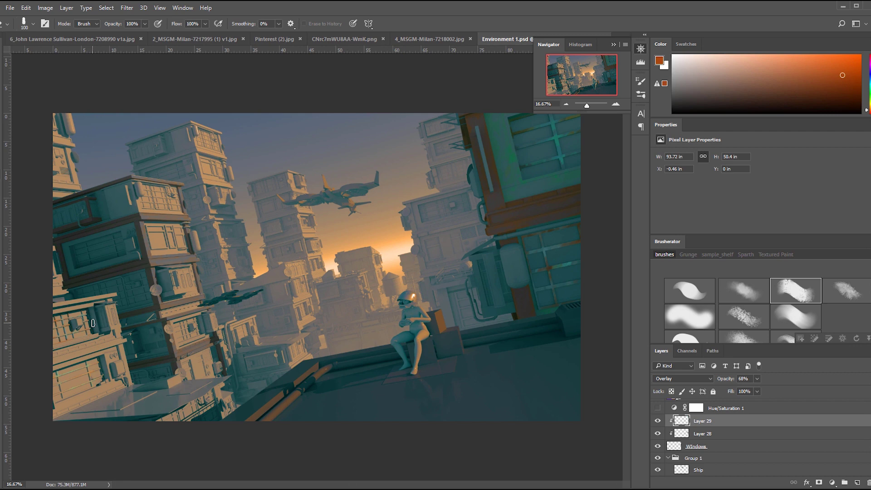
pyautogui.press('v')
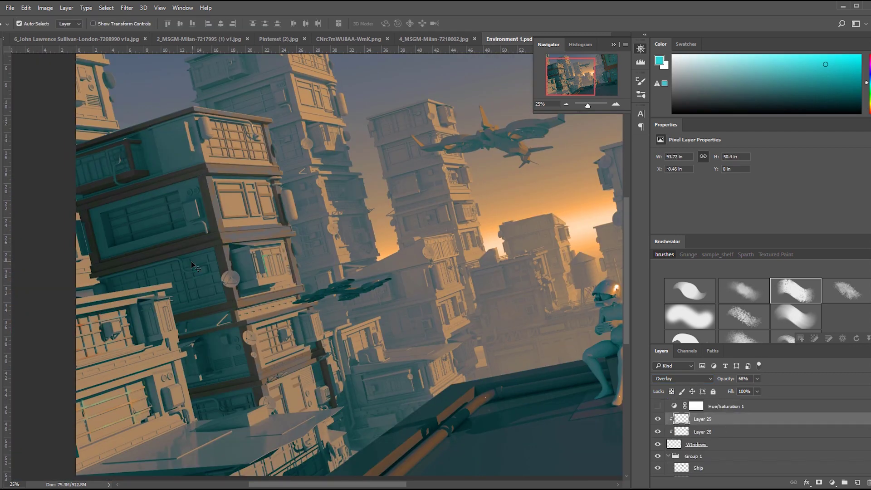
pyautogui.press('b')
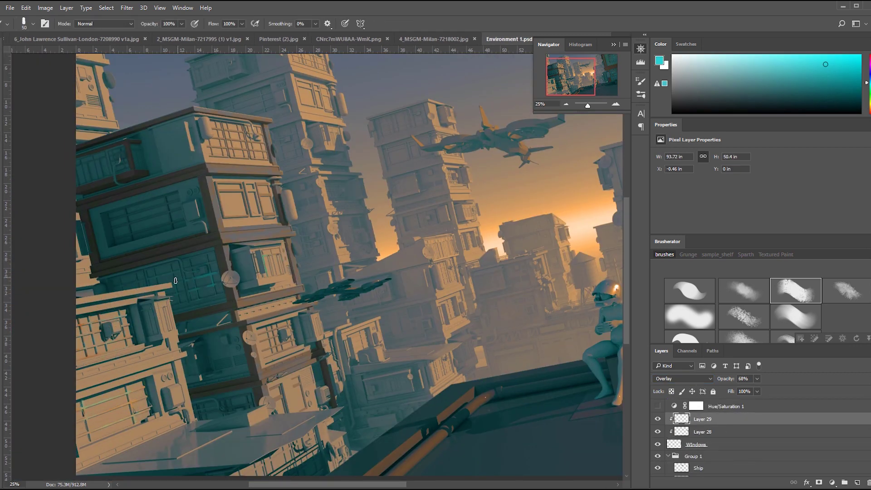
pyautogui.keyDown('alt'); pyautogui.click(181, 305); pyautogui.keyUp('alt')
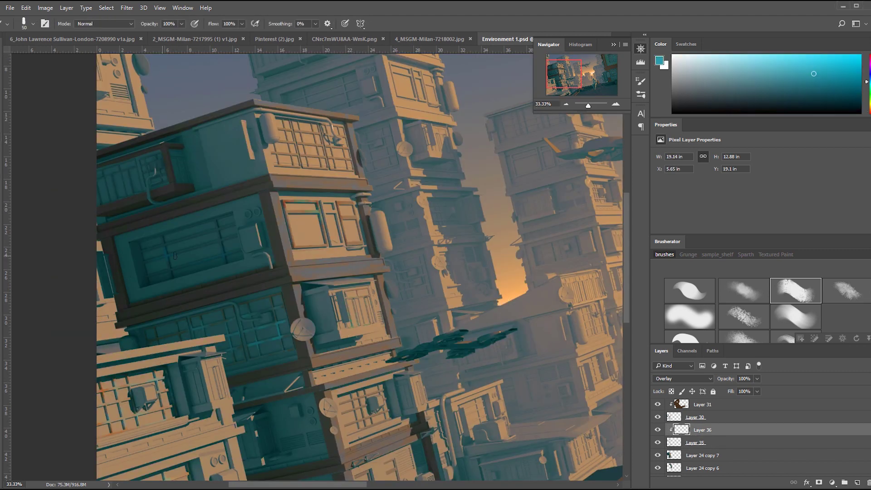
# - Brush blue, teal and orange accents onto the left tower's window frames on Overlay Layer 36
pyautogui.keyDown('alt'); pyautogui.click(214, 225); pyautogui.keyUp('alt')
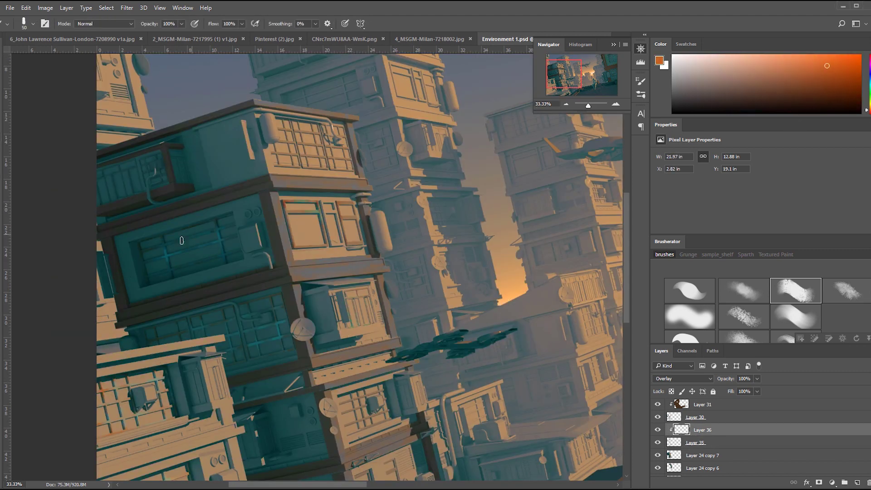
pyautogui.keyDown('alt'); pyautogui.click(363, 216); pyautogui.keyUp('alt')
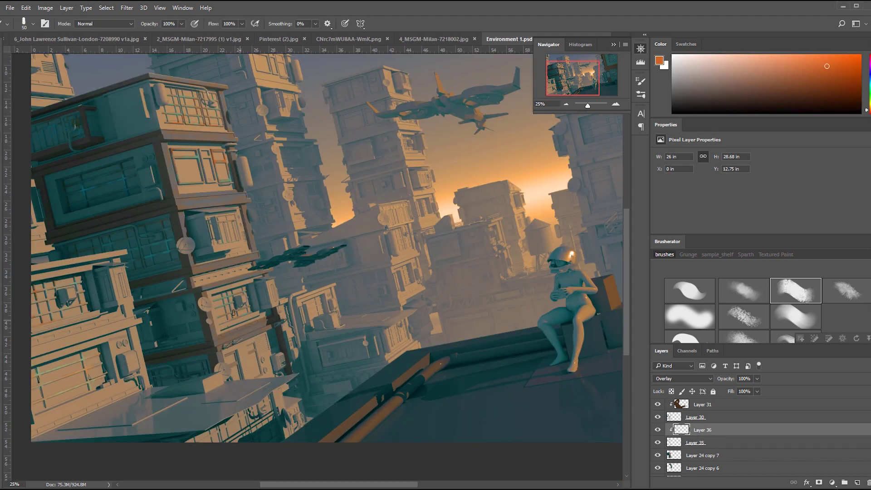
pyautogui.keyDown('alt'); pyautogui.click(235, 361); pyautogui.keyUp('alt')
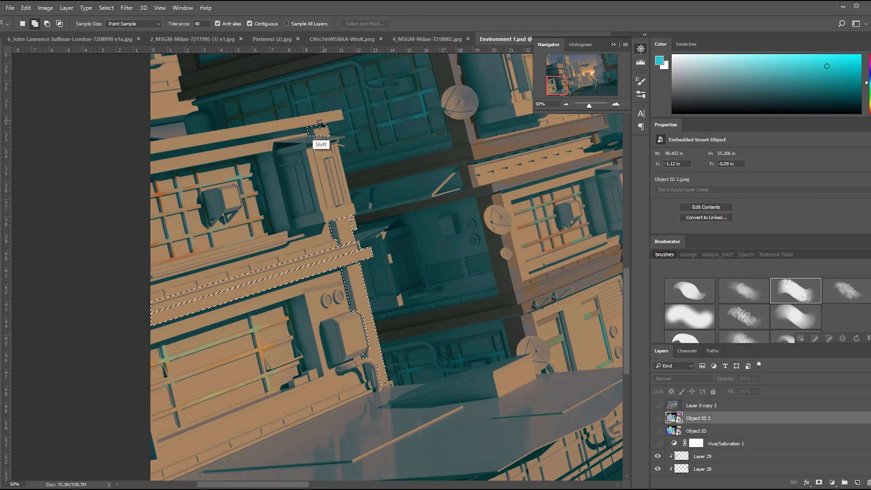
# - Select the lower-left building's frame beams and lower their brightness
pyautogui.press('l')
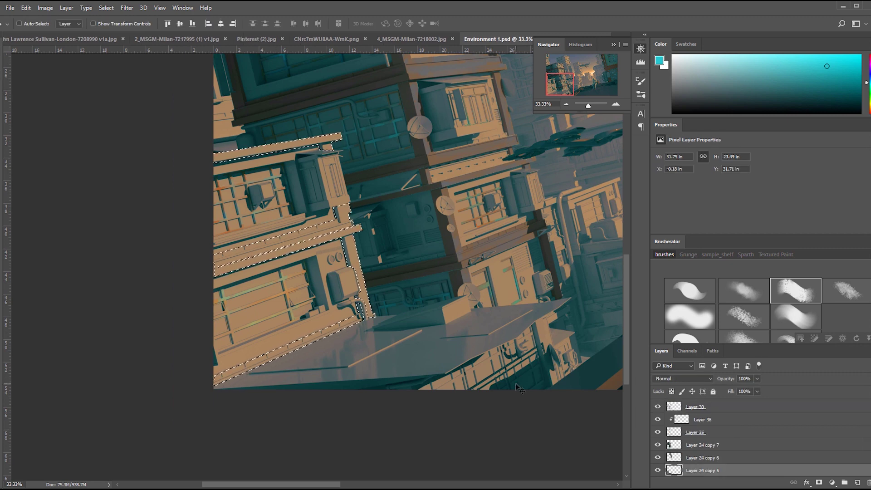
pyautogui.moveTo(293, 72); pyautogui.dragTo(265, 73)
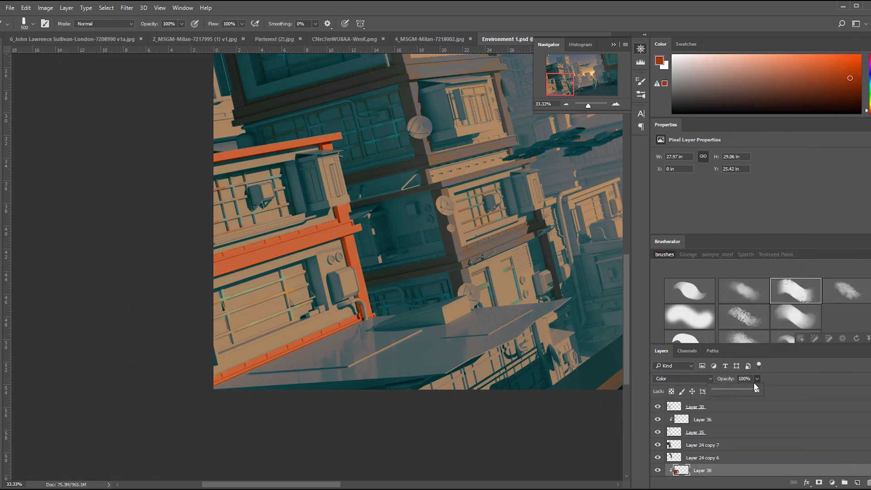
# - Choose a darker rust for the lower-left building's frame tint and reduce Layer 38's opacity to 0%
pyautogui.click(757, 391)
pyautogui.click(852, 89)
pyautogui.scroll(-3, 725, 440)
pyautogui.click(702, 441)
pyautogui.click(756, 379)
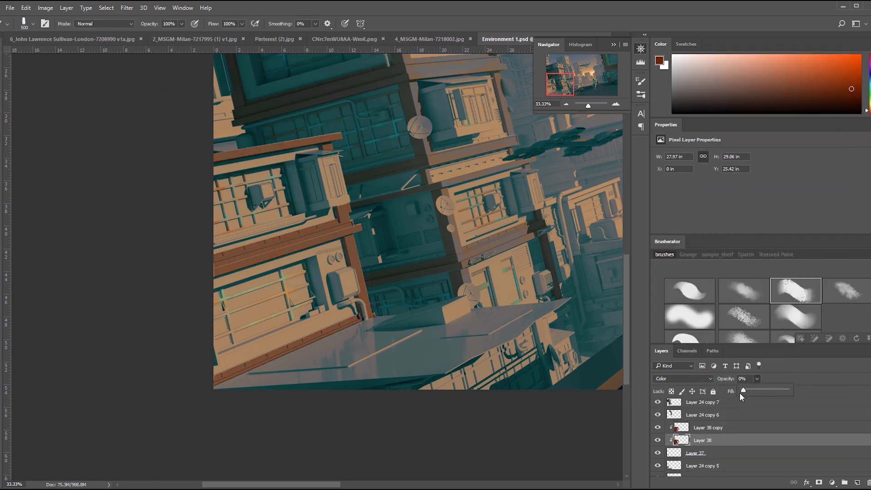
# - Compare the frame beams with Layer 37 hidden and shown, and set Layer 38's opacity to 1%
pyautogui.click(708, 427)
pyautogui.hotkey('ctrl', '+')
pyautogui.hotkey('ctrl', '+')
pyautogui.hotkey('ctrl', '-')
pyautogui.hotkey('ctrl', '-')
pyautogui.hotkey('ctrl', '-')
pyautogui.click(658, 452)
pyautogui.click(658, 453)
pyautogui.click(703, 440)
pyautogui.click(757, 379)
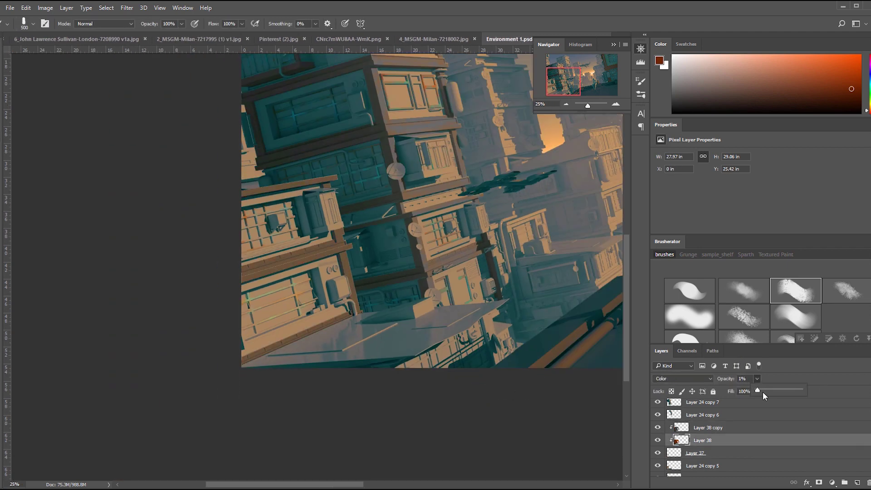
# - Add a new layer, move it above Layer 38 copy, and swap the foreground and background colors
pyautogui.click(857, 482)
pyautogui.moveTo(707, 439); pyautogui.dragTo(707, 425)
pyautogui.press('x')
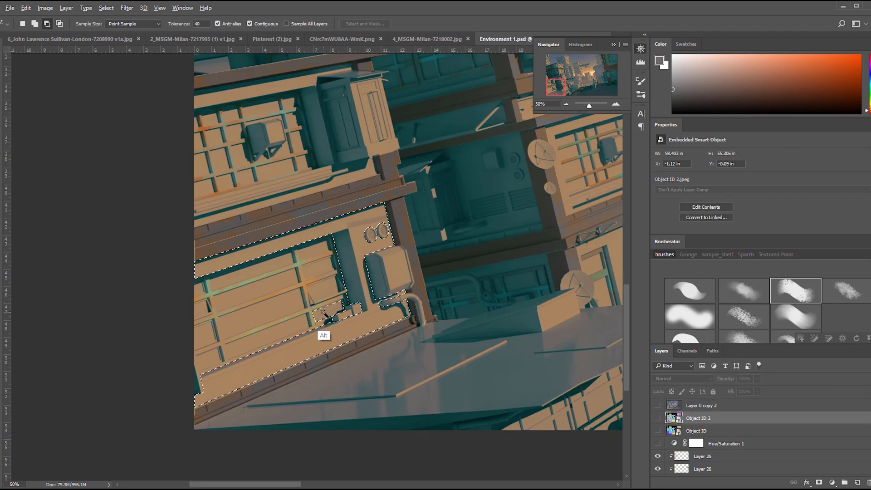
# - Refine the selection of the lower-left building's wall panels and paint green over them on clipped Layer 41
pyautogui.click(366, 309)
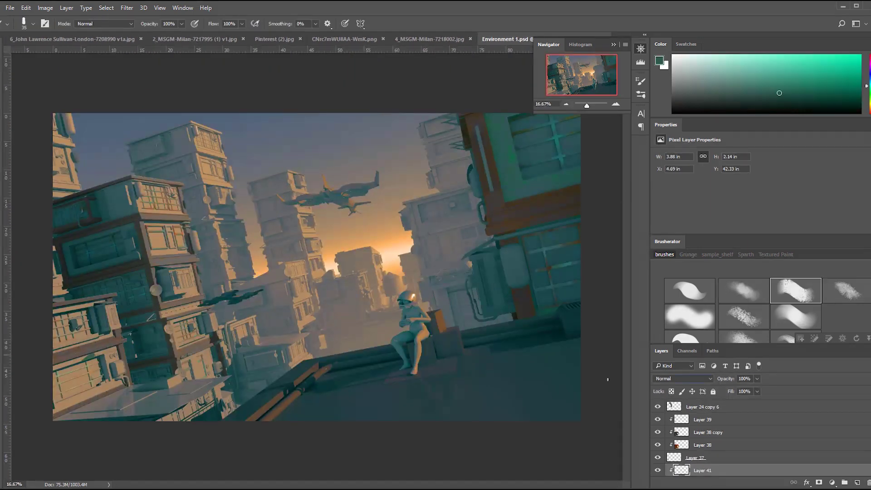
pyautogui.moveTo(112, 332); pyautogui.dragTo(86, 377)
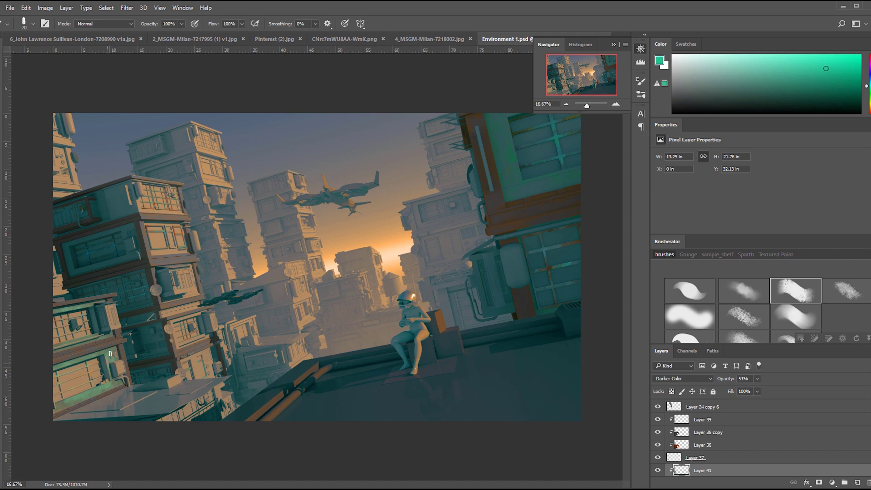
pyautogui.hotkey('ctrl', '+')
pyautogui.hotkey('ctrl', '+')
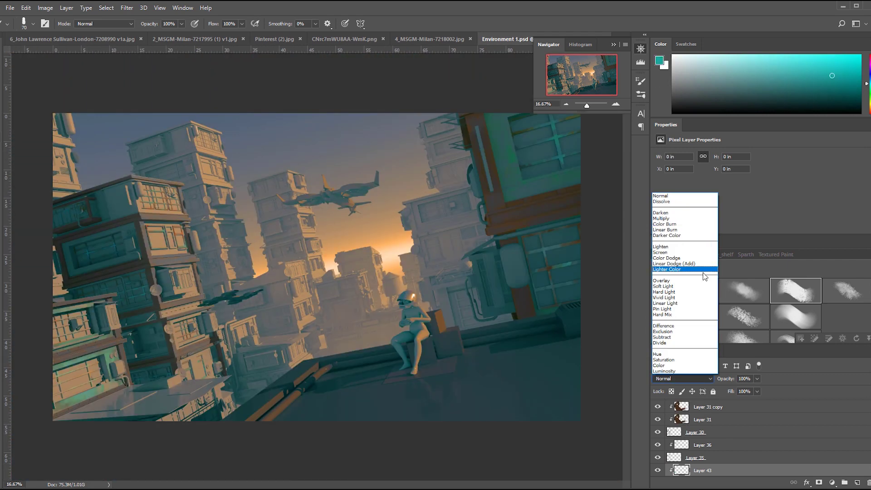
# - Switch Layer 43 to Darker Color and brush green over the left tower's container walls
pyautogui.click(704, 266)
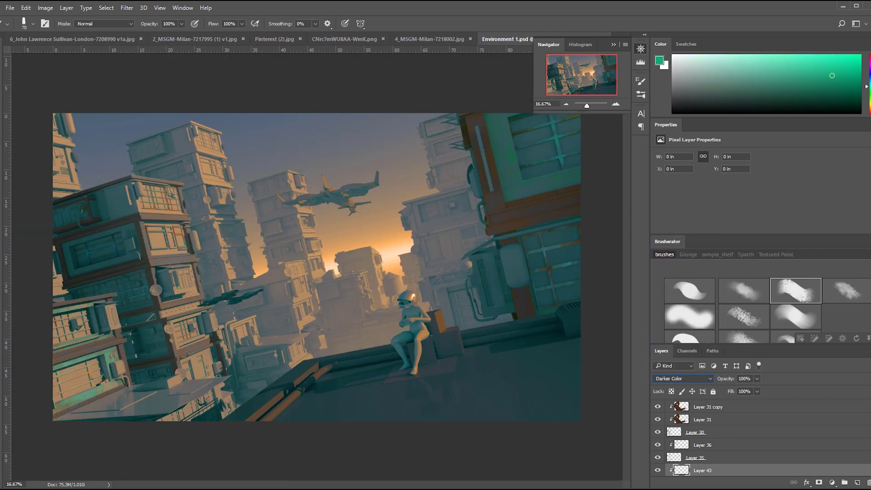
pyautogui.moveTo(144, 210); pyautogui.dragTo(110, 208)
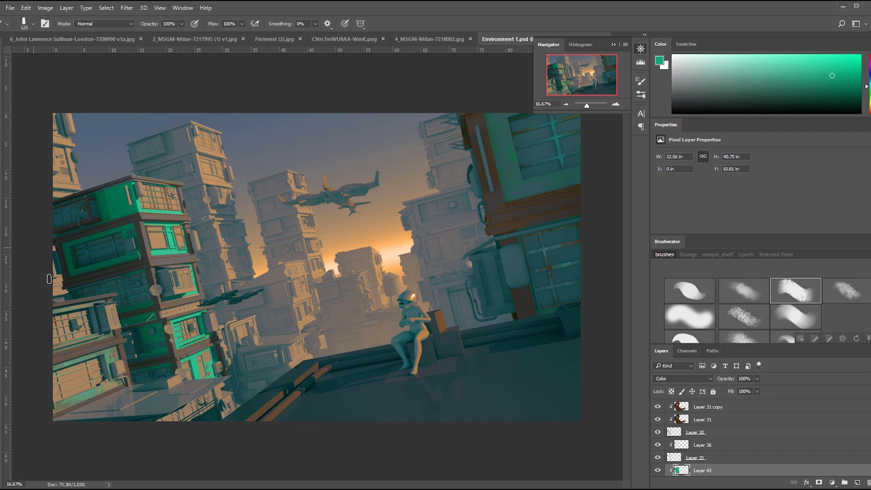
pyautogui.hotkey('ctrl', '+')
# - Add two clipped layers above the tower's green tint, choose a neutral gray, and set the upper layer to Saturation
pyautogui.keyDown('alt'); pyautogui.click(210, 283); pyautogui.keyUp('alt')
pyautogui.hotkey('ctrl', 'shift', 'alt', 'n')
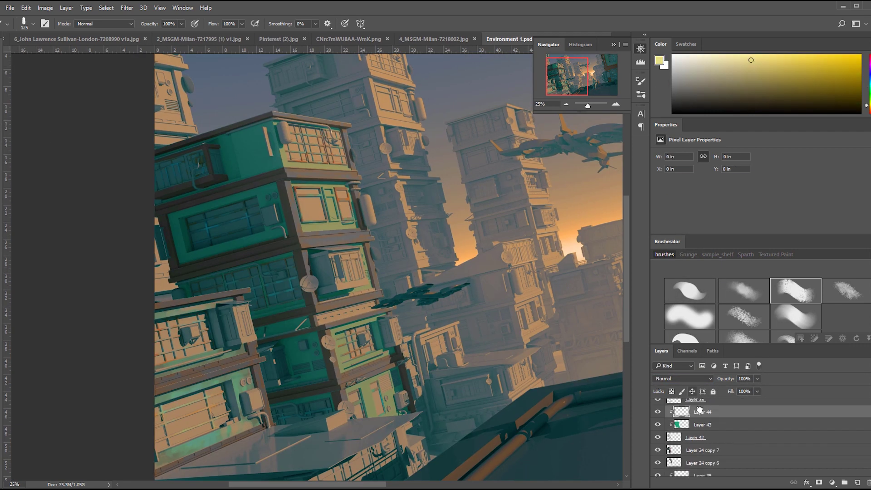
pyautogui.moveTo(697, 61); pyautogui.dragTo(652, 71)
pyautogui.hotkey('ctrl', 'shift', 'alt', 'n')
pyautogui.hotkey('shift', 'alt', 't')
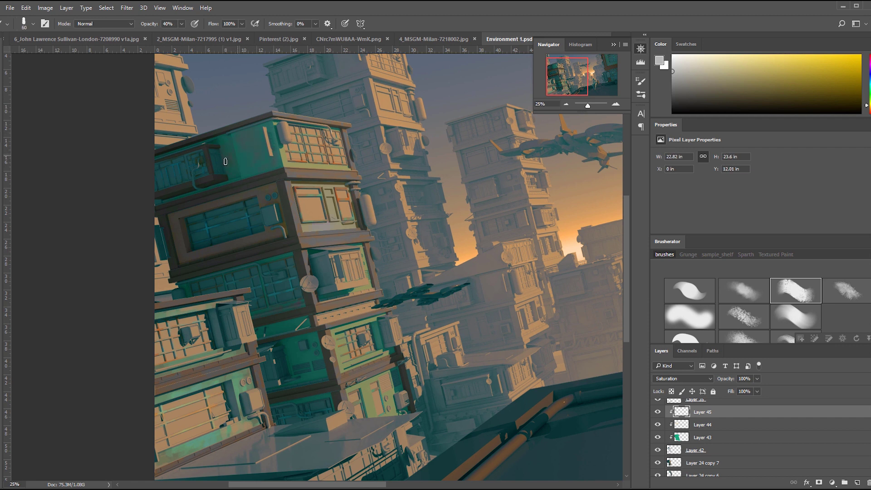
# - Paint a soft highlight along the lower edge of the tower's large window frame on a new layer
pyautogui.click(857, 482)
pyautogui.moveTo(188, 254); pyautogui.dragTo(255, 236)
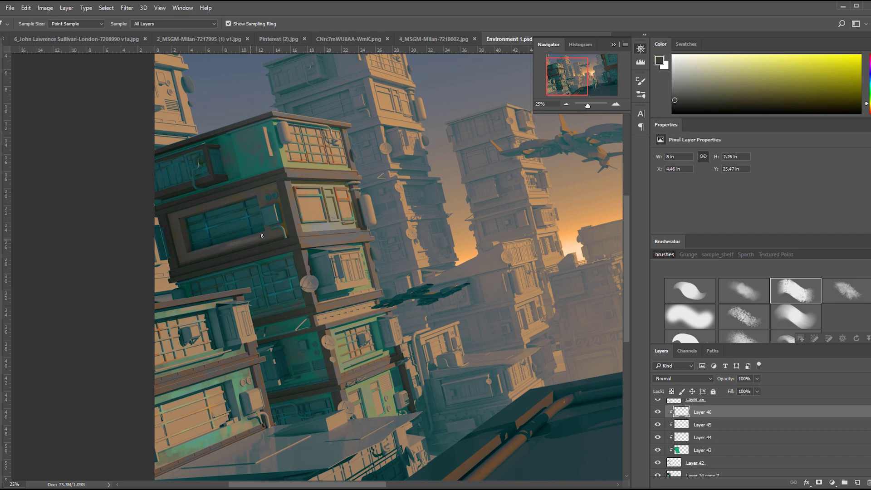
pyautogui.keyDown('alt'); pyautogui.click(190, 248); pyautogui.keyUp('alt')
# - Touch up the left tower's frames and green containers with small strokes in sampled colors on Layer 46
pyautogui.hotkey('ctrl', '-')
pyautogui.press('[')
pyautogui.press('[')
pyautogui.press('[')
pyautogui.moveTo(73, 260); pyautogui.dragTo(75, 270)
pyautogui.keyDown('alt'); pyautogui.click(105, 194); pyautogui.keyUp('alt')
pyautogui.click(105, 193)
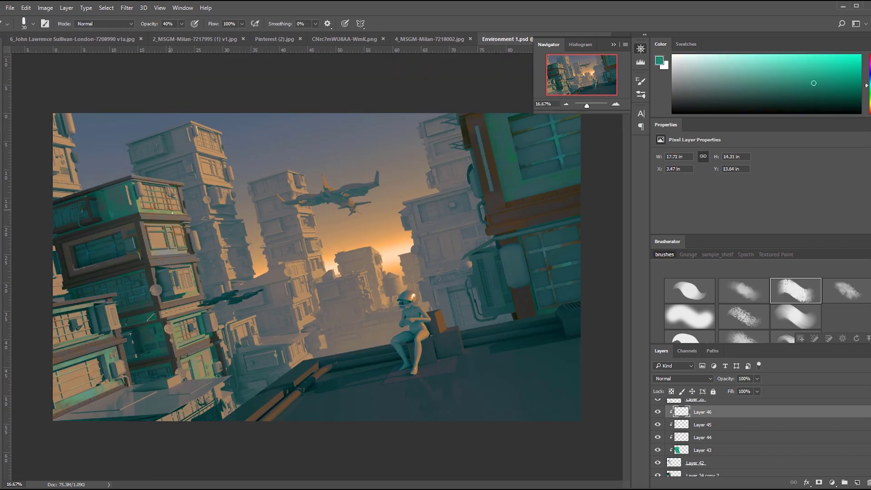
pyautogui.hotkey('ctrl', '+')
pyautogui.moveTo(172, 212)
pyautogui.mouseDown()
pyautogui.moveTo(176, 346)
pyautogui.moveTo(274, 310)
pyautogui.mouseUp()
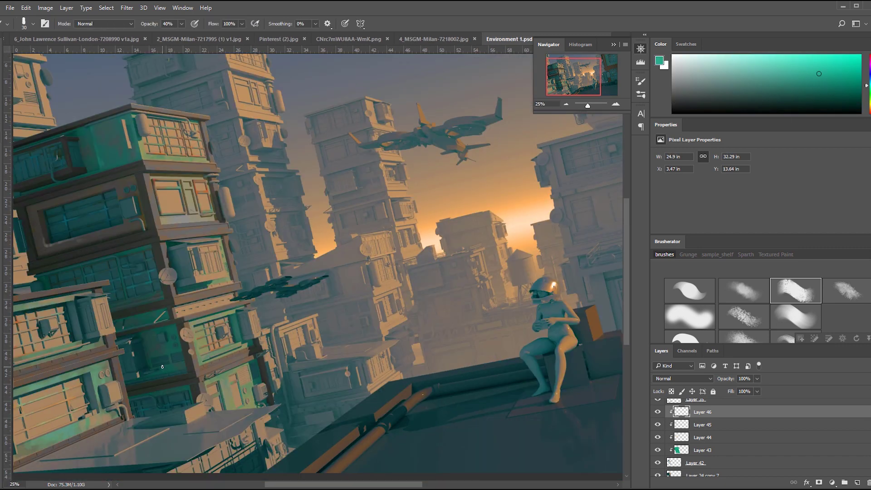
# - Retouch the left tower's green containers on Layer 46 with a muted yellow and colors sampled from the building
pyautogui.click(870, 104)
pyautogui.click(737, 76)
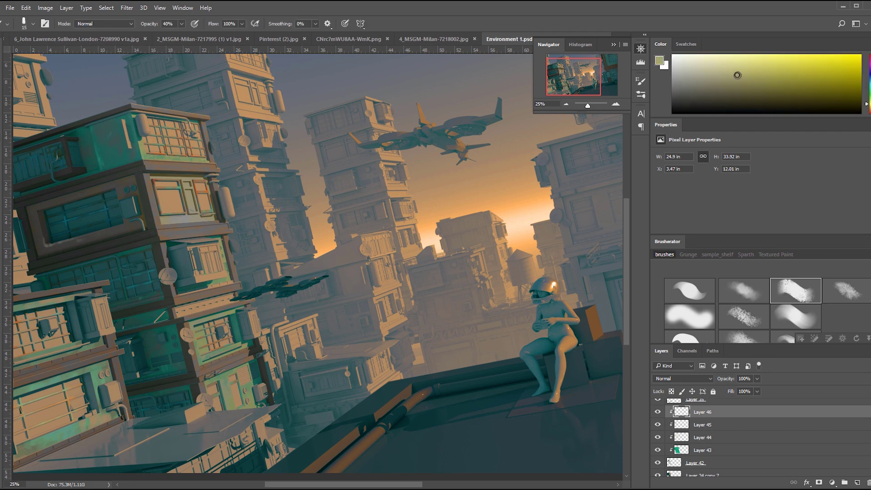
pyautogui.keyDown('alt'); pyautogui.click(158, 313); pyautogui.keyUp('alt')
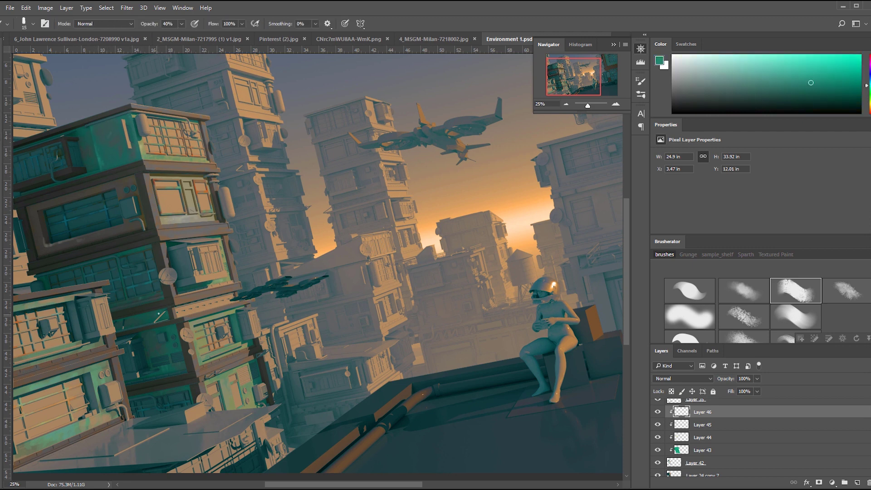
pyautogui.keyDown('alt'); pyautogui.click(36, 240); pyautogui.keyUp('alt')
# - Select Layer 39 and paint fine strokes along the lower-left building's wooden beams in sampled browns
pyautogui.scroll(-2, 48, 245)
pyautogui.scroll(4, 110, 333)
pyautogui.keyDown('ctrl'); pyautogui.click(274, 305); pyautogui.keyUp('ctrl')
pyautogui.keyDown('alt'); pyautogui.click(273, 304); pyautogui.keyUp('alt')
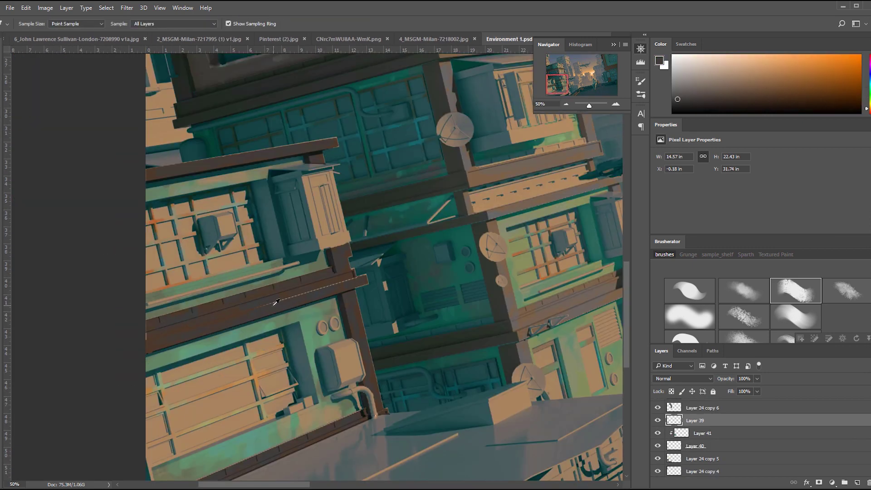
pyautogui.keyDown('alt'); pyautogui.click(293, 298); pyautogui.keyUp('alt')
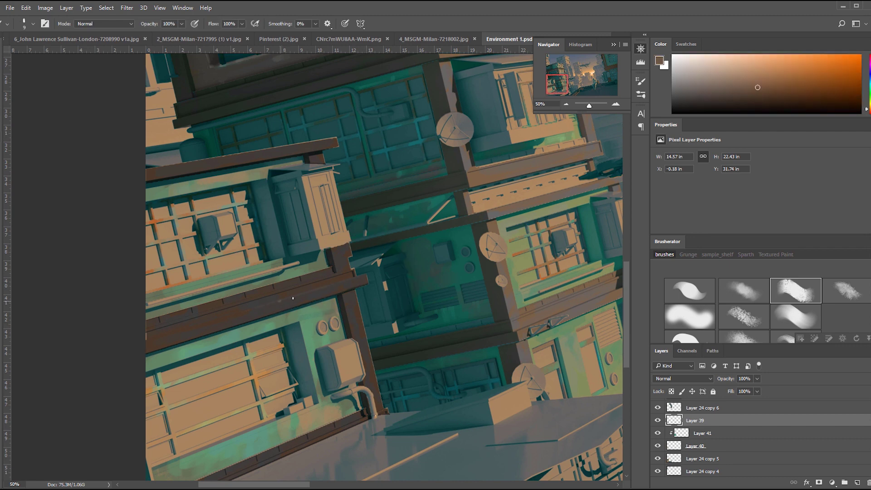
pyautogui.keyDown('alt'); pyautogui.click(230, 321); pyautogui.keyUp('alt')
pyautogui.keyDown('alt'); pyautogui.click(240, 312); pyautogui.keyUp('alt')
pyautogui.keyDown('alt'); pyautogui.click(333, 291); pyautogui.keyUp('alt')
# - Add dark brown grain and shading to the beams and short post below the wall cabinet on Layer 39
pyautogui.scroll(1, 295, 227)
pyautogui.press('m')
pyautogui.press('b')
pyautogui.keyDown('alt'); pyautogui.click(316, 369); pyautogui.keyUp('alt')
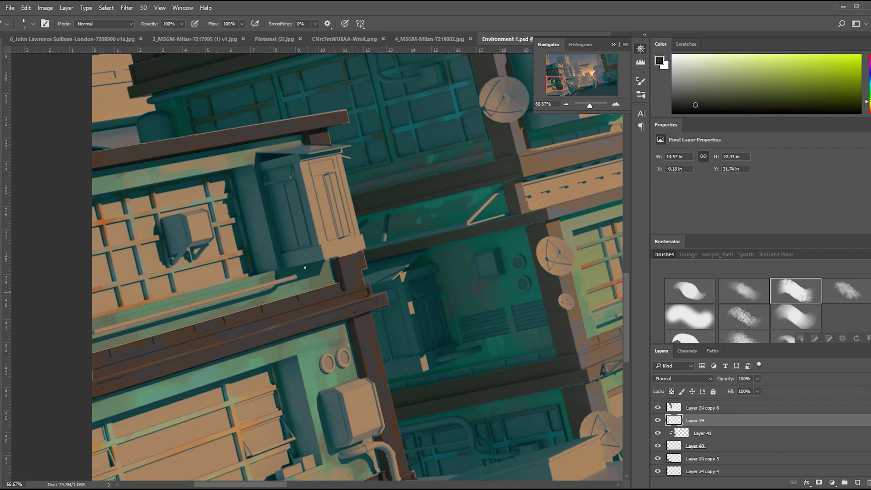
pyautogui.keyDown('alt'); pyautogui.click(224, 319); pyautogui.keyUp('alt')
pyautogui.keyDown('alt'); pyautogui.click(99, 361); pyautogui.keyUp('alt')
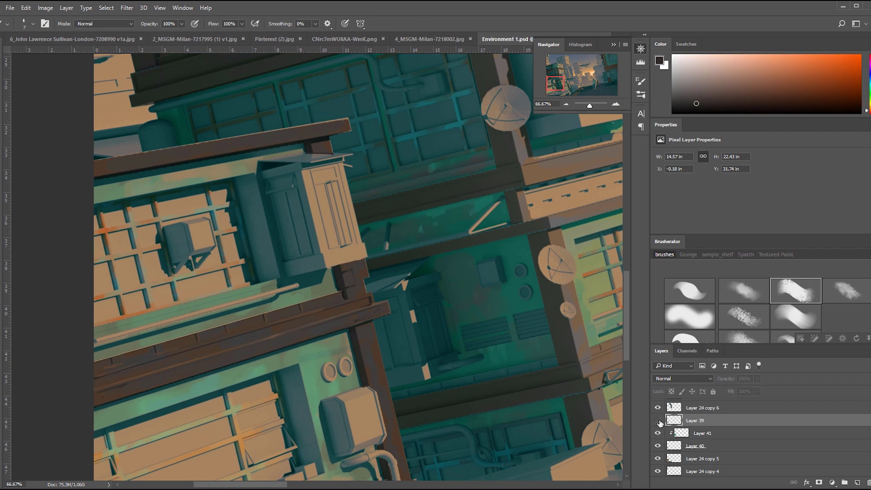
pyautogui.moveTo(98, 361); pyautogui.dragTo(100, 370)
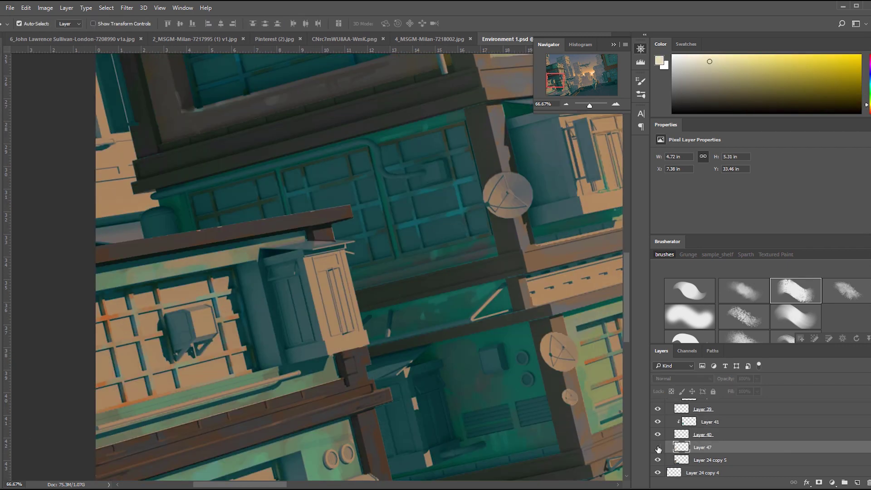
# - Brush pale yellow highlights onto the lit side of the wall cabinet on clipped Overlay Layer 49 with 20% brush opacity
pyautogui.click(682, 378)
pyautogui.click(671, 286)
pyautogui.keyDown('alt'); pyautogui.click(334, 341); pyautogui.keyUp('alt')
pyautogui.hotkey('ctrl', 'alt', 'z')
pyautogui.hotkey('ctrl', 'alt', 'z')
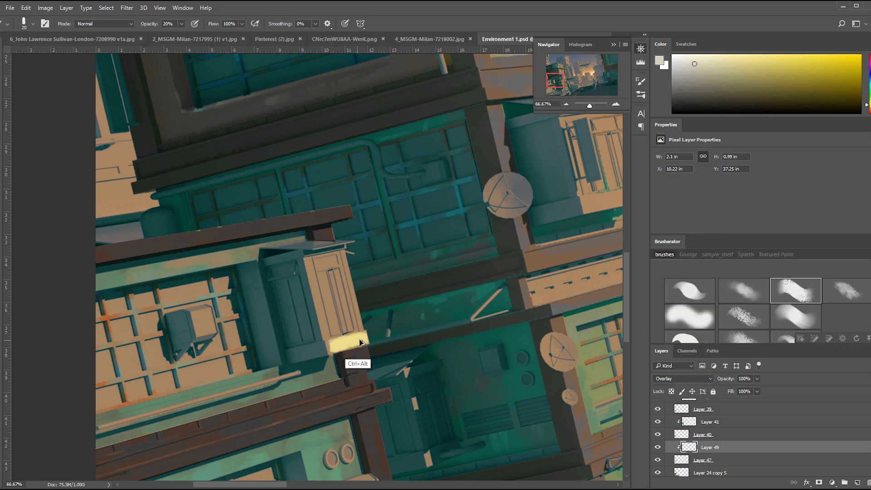
pyautogui.press('2')
pyautogui.moveTo(304, 256)
pyautogui.mouseDown()
pyautogui.moveTo(320, 317)
pyautogui.moveTo(368, 354)
pyautogui.mouseUp()
# - Lasso the wall cabinet's door panels and tint them blue and orange on clipped Color and Overlay layers
pyautogui.press('l')
pyautogui.click(341, 250)
pyautogui.click(360, 334)
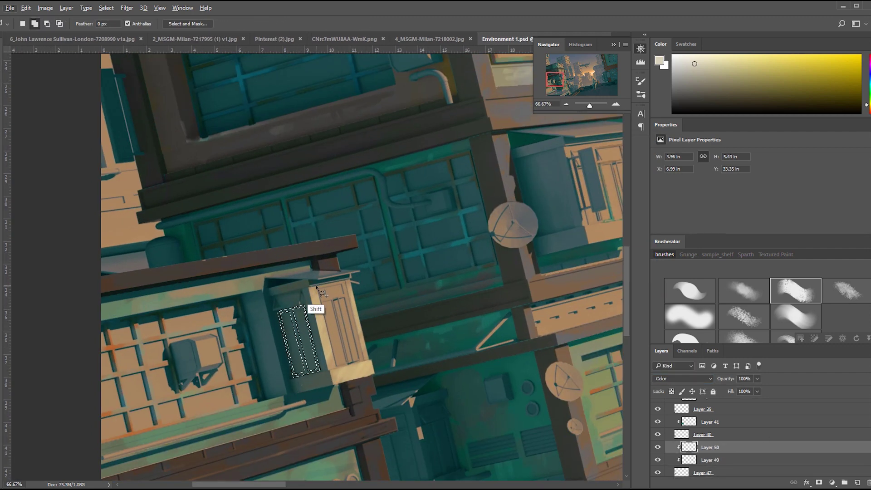
pyautogui.moveTo(311, 308)
pyautogui.mouseDown()
pyautogui.moveTo(335, 336)
pyautogui.moveTo(347, 301)
pyautogui.mouseUp()
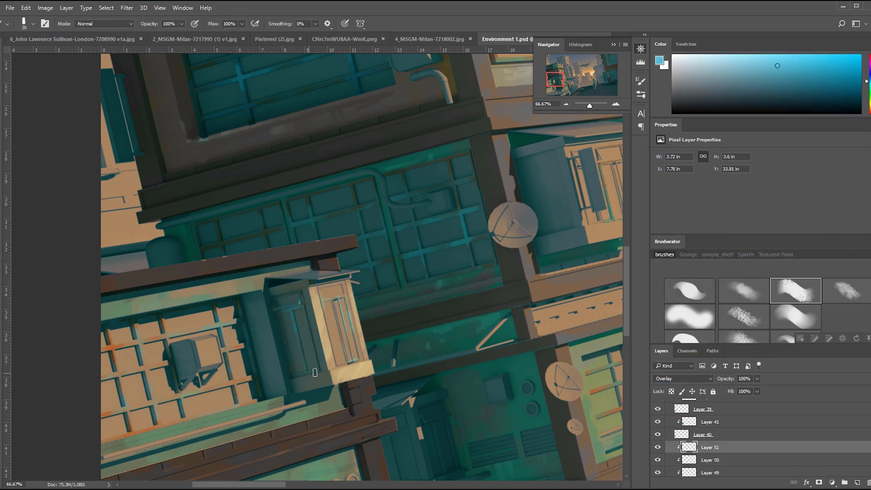
pyautogui.keyDown('alt'); pyautogui.click(282, 336); pyautogui.keyUp('alt')
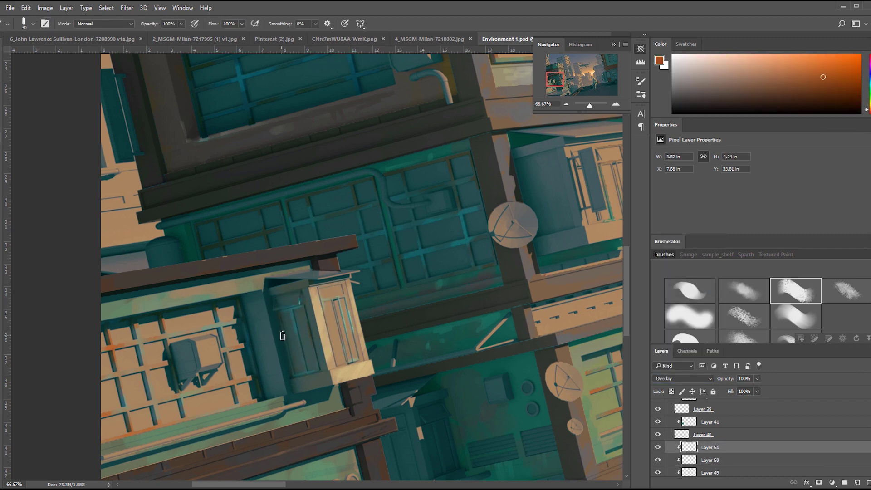
# - Distort the corrugated metal texture onto the platform below the left building and color-balance it to +17 green and -26 blue
pyautogui.hotkey('ctrl', '-')
pyautogui.hotkey('ctrl', '-')
pyautogui.hotkey('ctrl', '-')
pyautogui.press('v')
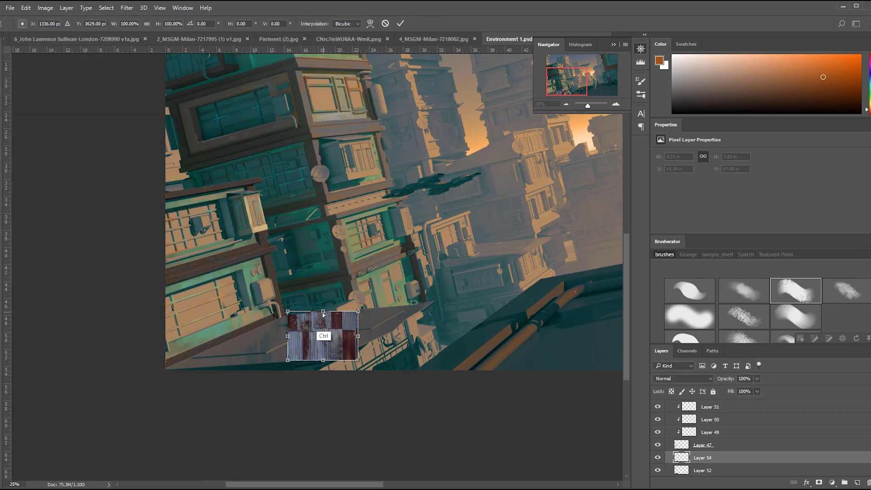
pyautogui.moveTo(323, 312); pyautogui.dragTo(273, 356)
pyautogui.press('Return')
pyautogui.hotkey('ctrl', 'b')
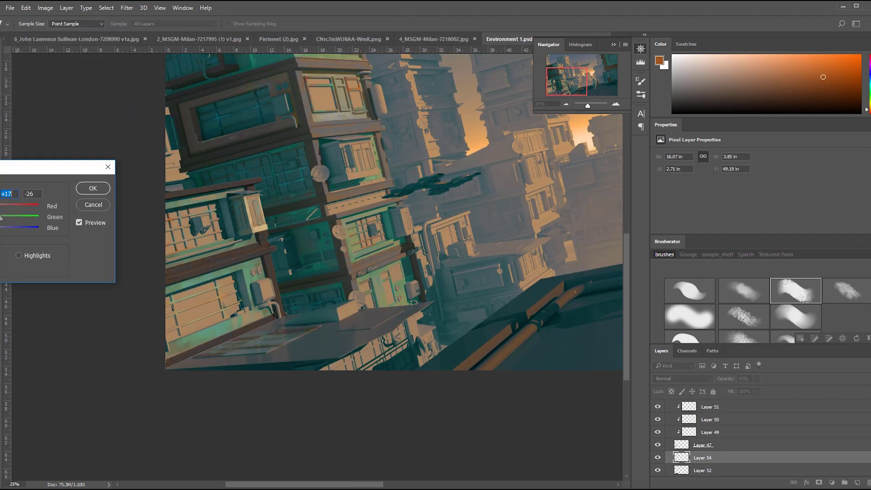
pyautogui.press('Return')
# - Duplicate the metal texture at 21% opacity and stretch the clipped copy across the whole platform
pyautogui.hotkey('ctrl', 'alt', 'j')
pyautogui.press('Return')
pyautogui.hotkey('ctrl', 't')
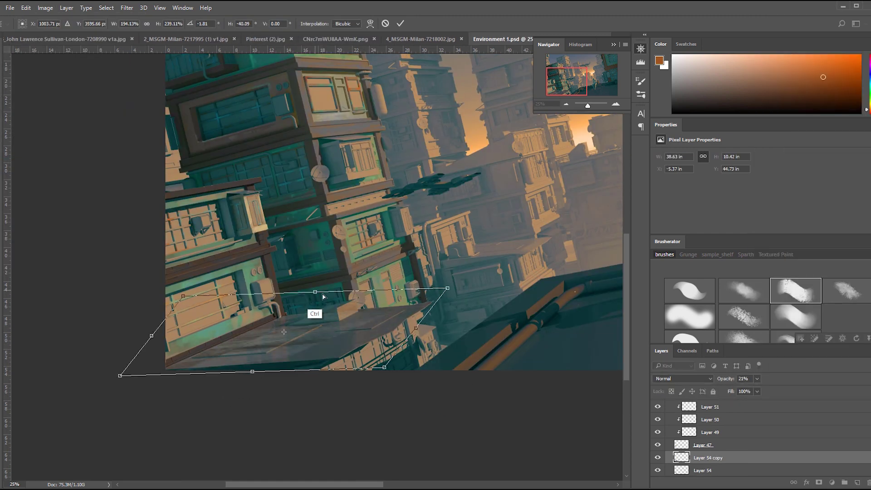
pyautogui.press('Return')
pyautogui.press('l')
pyautogui.click(297, 361)
pyautogui.press('b')
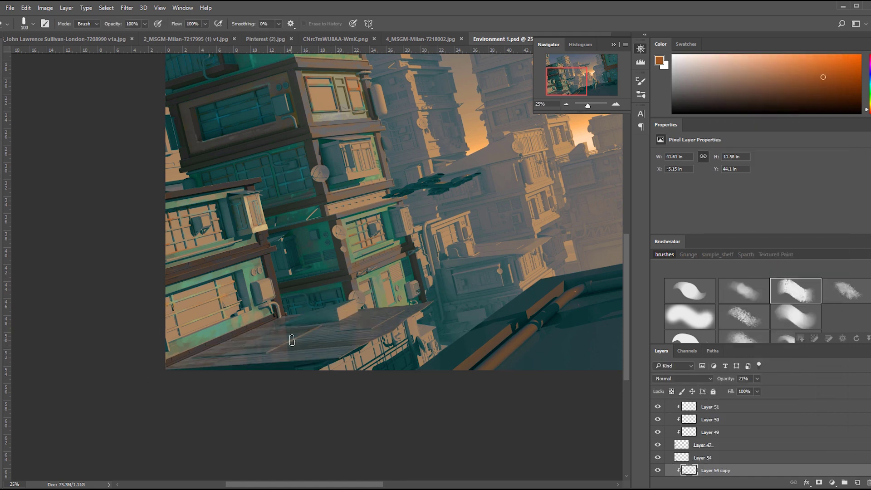
# - Brush rusty orange over the platform on a new clipped Overlay layer
pyautogui.hotkey('ctrl', '-')
pyautogui.hotkey('ctrl', 'shift', 'n')
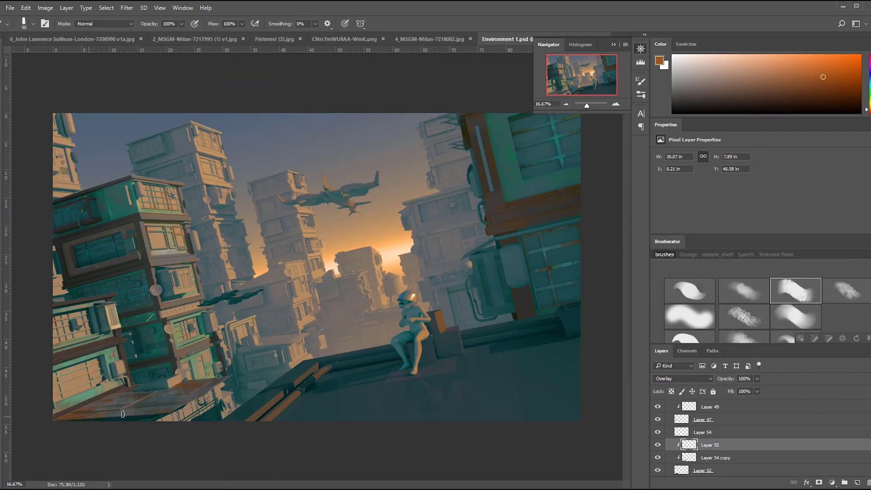
pyautogui.hotkey('ctrl', 'shift', 'n')
# - Paint the box on the platform and the platform's edges in sampled tan and brown tones on a new layer
pyautogui.hotkey('ctrl', '+')
pyautogui.keyDown('alt'); pyautogui.click(308, 352); pyautogui.keyUp('alt')
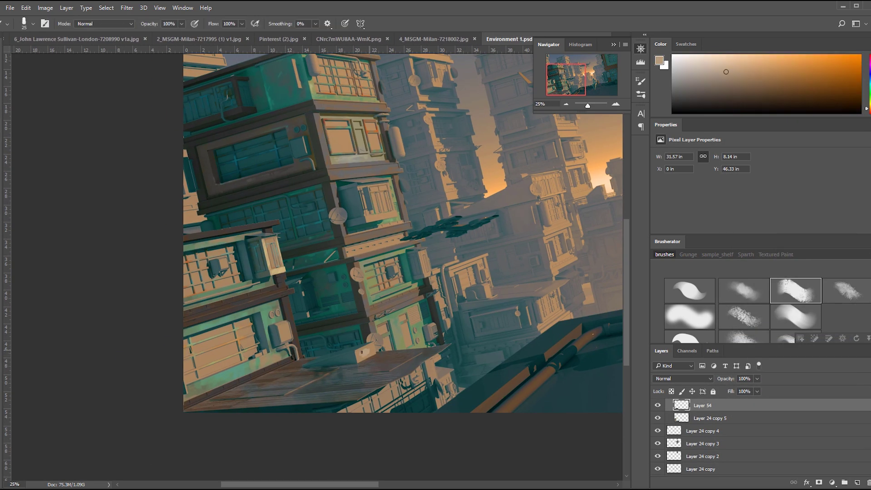
pyautogui.press('b')
pyautogui.keyDown('alt'); pyautogui.click(360, 360); pyautogui.keyUp('alt')
pyautogui.hotkey('ctrl', 'shift', 'n')
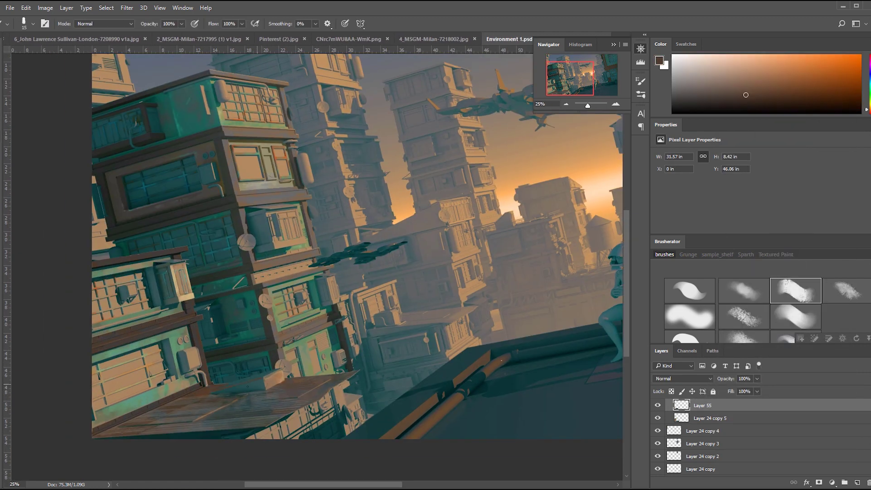
pyautogui.keyDown('alt'); pyautogui.click(273, 378); pyautogui.keyUp('alt')
pyautogui.keyDown('alt'); pyautogui.click(273, 378); pyautogui.keyUp('alt')
pyautogui.keyDown('alt'); pyautogui.click(316, 392); pyautogui.keyUp('alt')
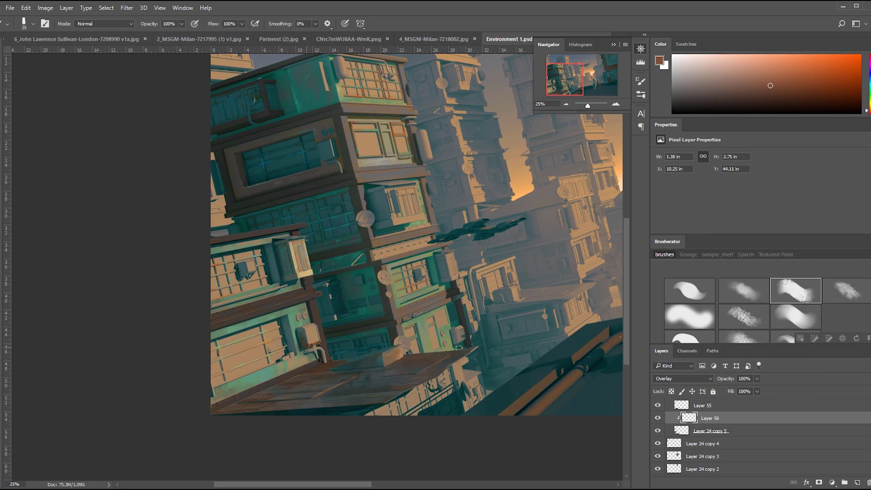
# - Select the lower-left building's bottom window panes and fill them with muted red on clipped Layer 57
pyautogui.moveTo(284, 277); pyautogui.dragTo(270, 327)
pyautogui.press('e')
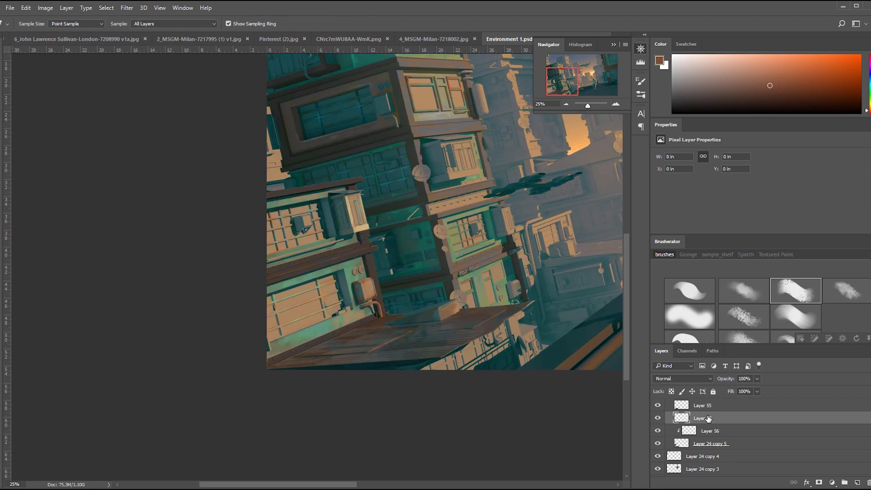
pyautogui.keyDown('alt'); pyautogui.click(275, 332); pyautogui.keyUp('alt')
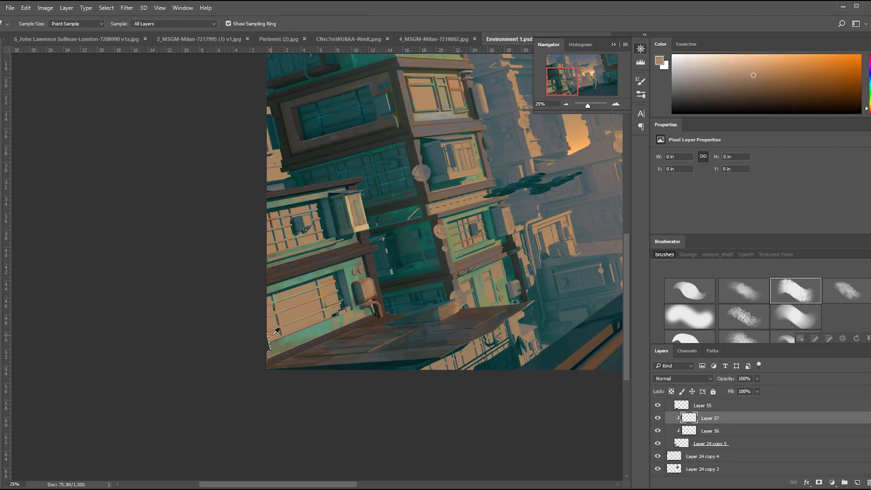
pyautogui.press('b')
# - Set Layer 57 to Darker Color and paint blue, purple and pink patches inside the selected window panes
pyautogui.click(682, 378)
pyautogui.click(671, 289)
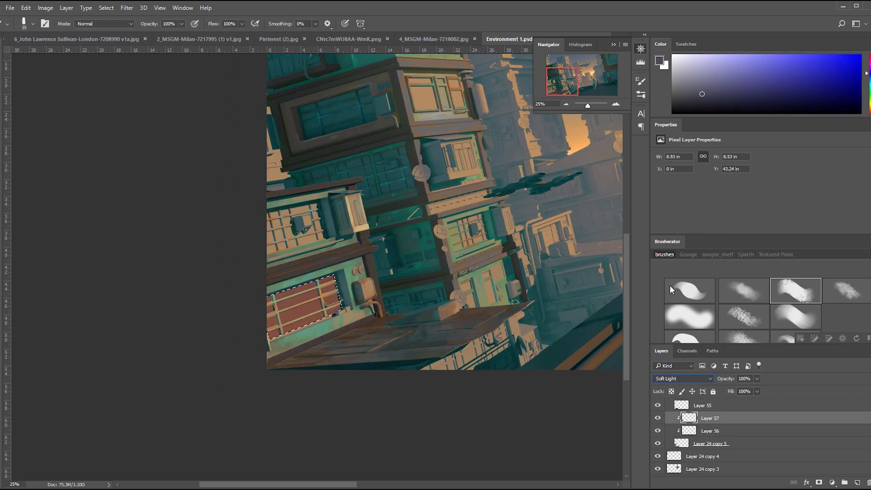
pyautogui.press('Up')
pyautogui.press('Up')
pyautogui.press('Up')
pyautogui.press('Up')
pyautogui.press('Up')
pyautogui.press('Up')
pyautogui.press('Up')
pyautogui.moveTo(290, 313)
pyautogui.mouseDown()
pyautogui.moveTo(318, 299)
pyautogui.moveTo(300, 317)
pyautogui.moveTo(333, 298)
pyautogui.mouseUp()
pyautogui.keyDown('alt'); pyautogui.click(317, 299); pyautogui.keyUp('alt')
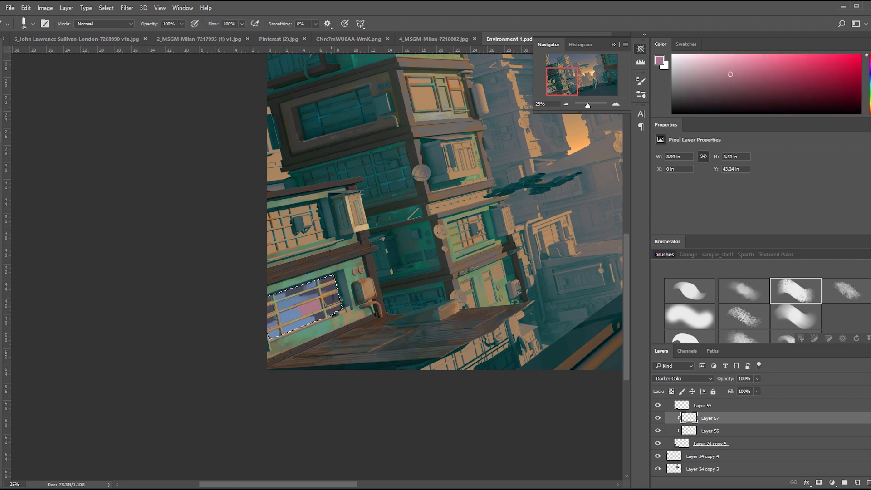
# - Paint light blue glow over the window on a new clipped Hard Mix layer and reduce its opacity to 21%
pyautogui.keyDown('alt'); pyautogui.click(299, 313); pyautogui.keyUp('alt')
pyautogui.hotkey('ctrl', 'shift', 'alt', 'n')
pyautogui.click(682, 379)
pyautogui.click(678, 368)
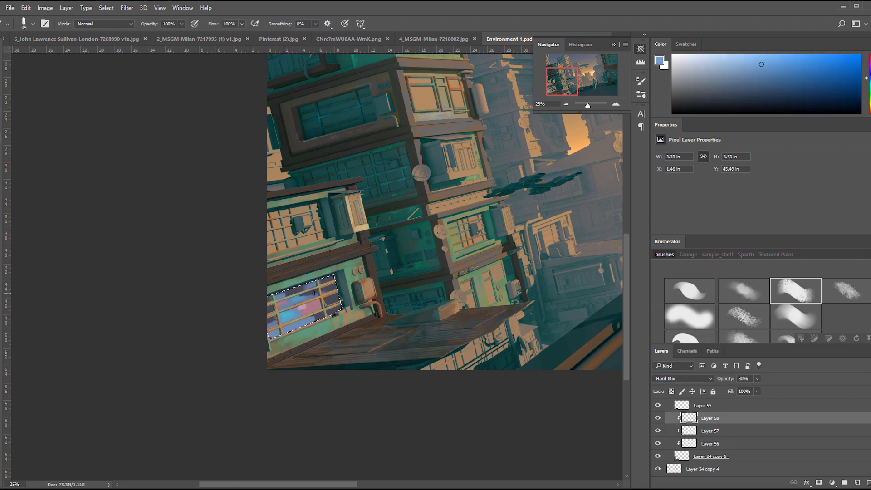
pyautogui.press('m')
pyautogui.moveTo(287, 326); pyautogui.dragTo(170, 151)
pyautogui.press('2')
pyautogui.press('1')
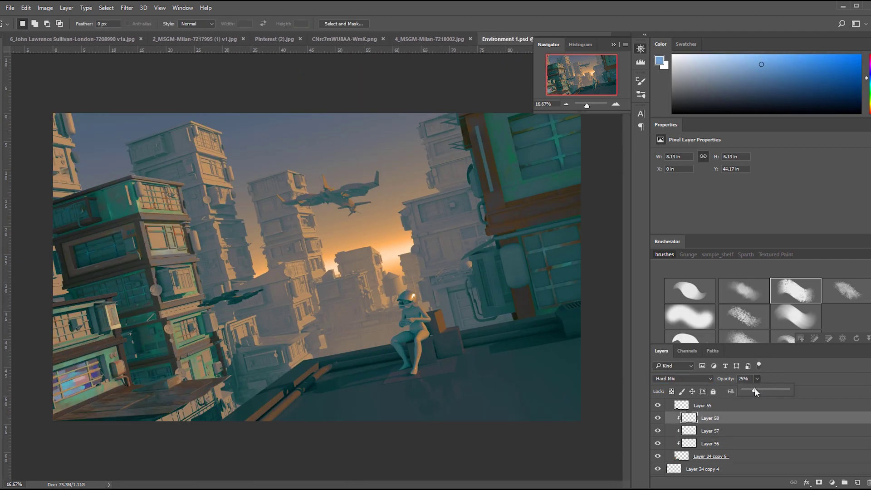
pyautogui.click(169, 151)
# - Paint pink and blue reflections on the lower-left building's upper window panes on a new layer
pyautogui.press('b')
pyautogui.hotkey('ctrl', 'shift', 'alt', 'n')
pyautogui.hotkey('ctrl', '+')
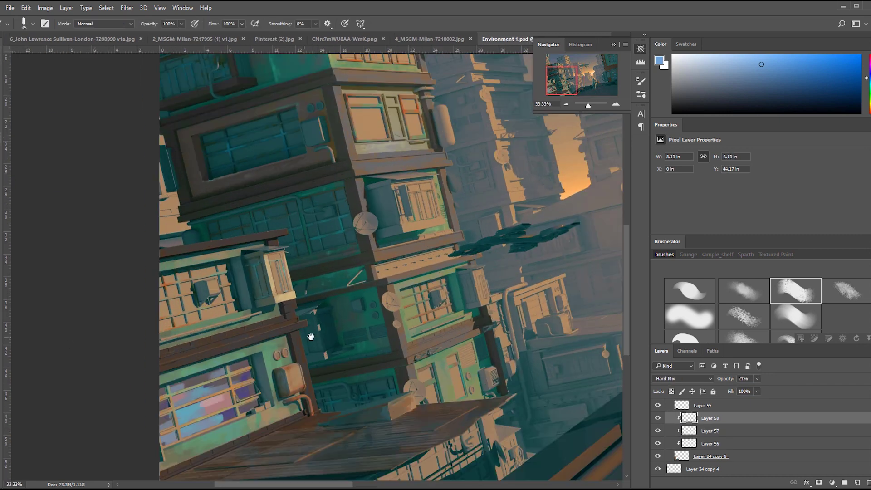
pyautogui.moveTo(184, 318)
pyautogui.mouseDown()
pyautogui.moveTo(338, 289)
pyautogui.moveTo(318, 273)
pyautogui.moveTo(320, 282)
pyautogui.mouseUp()
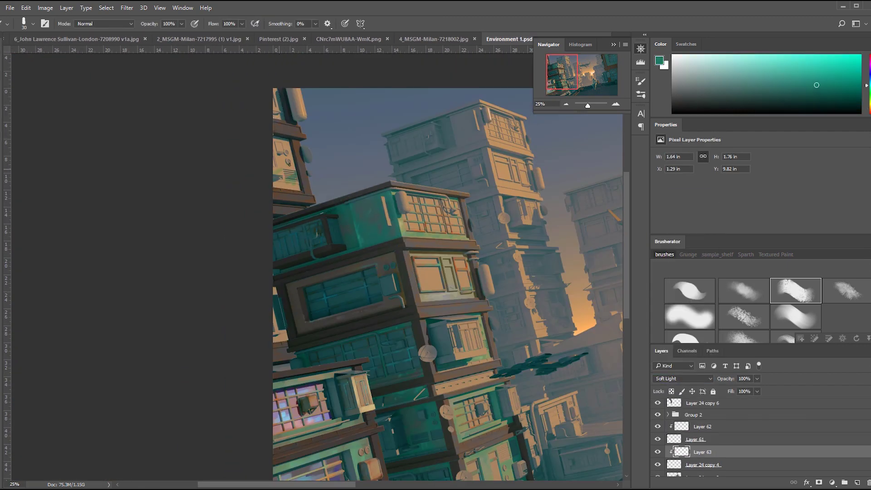
# - Brush green over the far-left building's walls on clipped Soft Light Layer 63 and duplicate the layer
pyautogui.moveTo(270, 312); pyautogui.dragTo(278, 106)
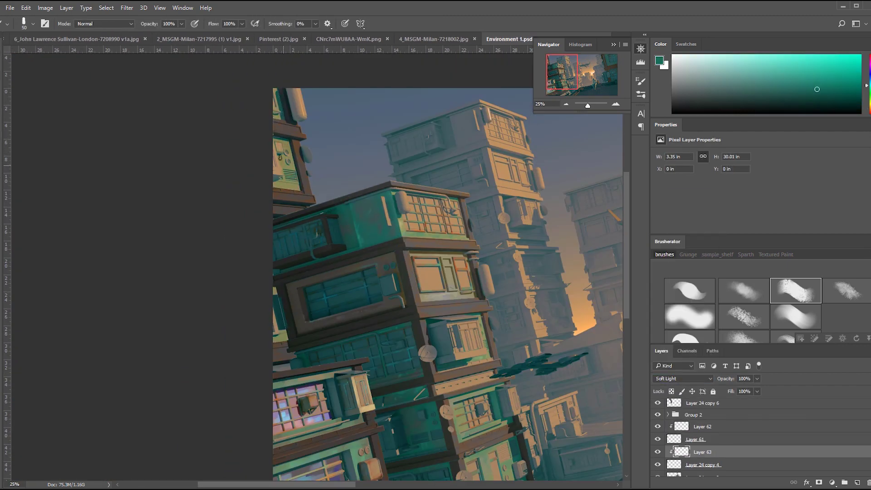
pyautogui.press('e')
pyautogui.click(683, 378)
pyautogui.click(661, 246)
pyautogui.hotkey('ctrl', 'j')
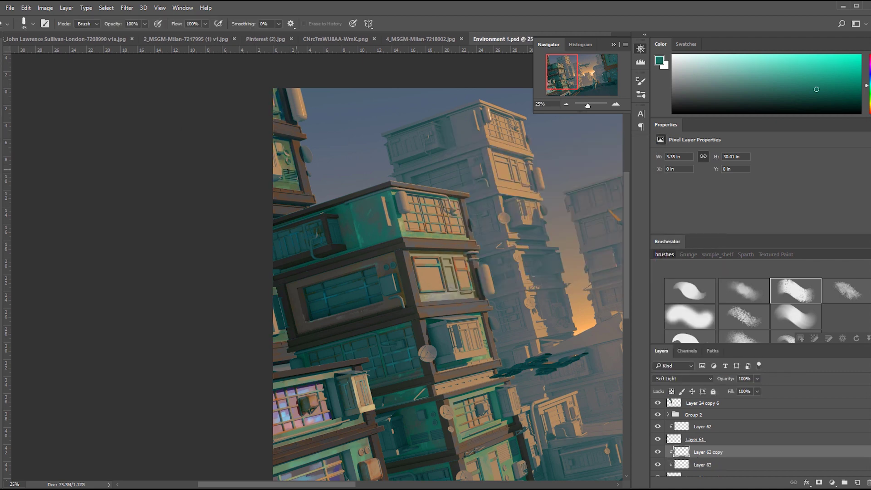
# - Refine the far-left building's tint on the duplicated layer with sampled blue strokes and reduce the layer's opacity
pyautogui.press('b')
pyautogui.keyDown('alt'); pyautogui.click(291, 177); pyautogui.keyUp('alt')
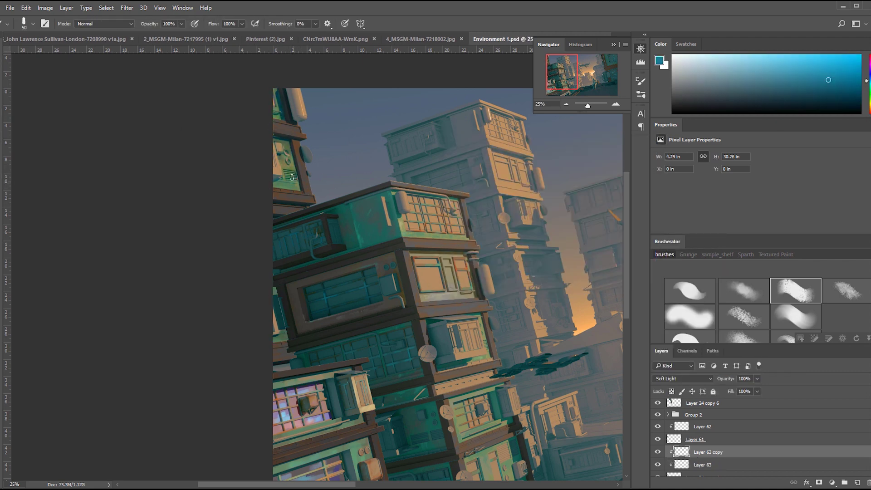
pyautogui.press('e')
pyautogui.press('b')
pyautogui.hotkey('ctrl', '0')
pyautogui.click(758, 379)
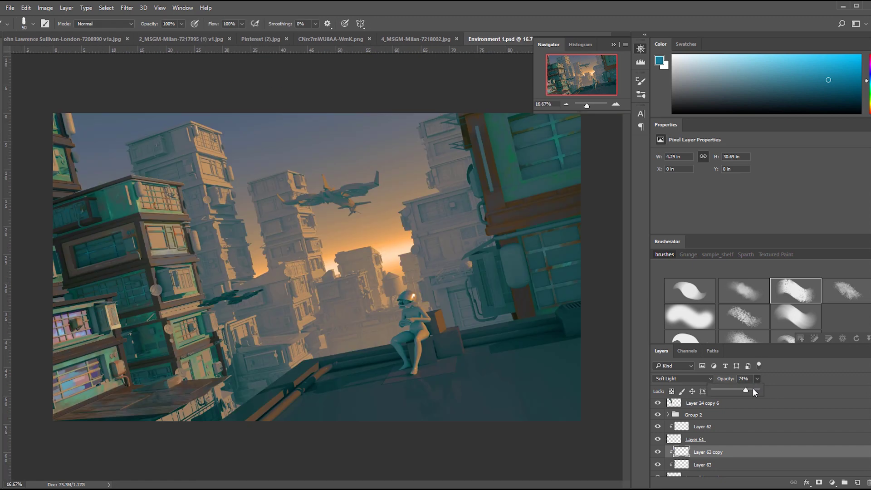
# - Brush rusty orange over the far-left building's hanging tank and wall details on a new clipped Overlay layer at 48% opacity
pyautogui.click(857, 483)
pyautogui.press('m')
pyautogui.press('b')
pyautogui.press('e')
pyautogui.press('b')
pyautogui.moveTo(310, 191); pyautogui.dragTo(313, 222)
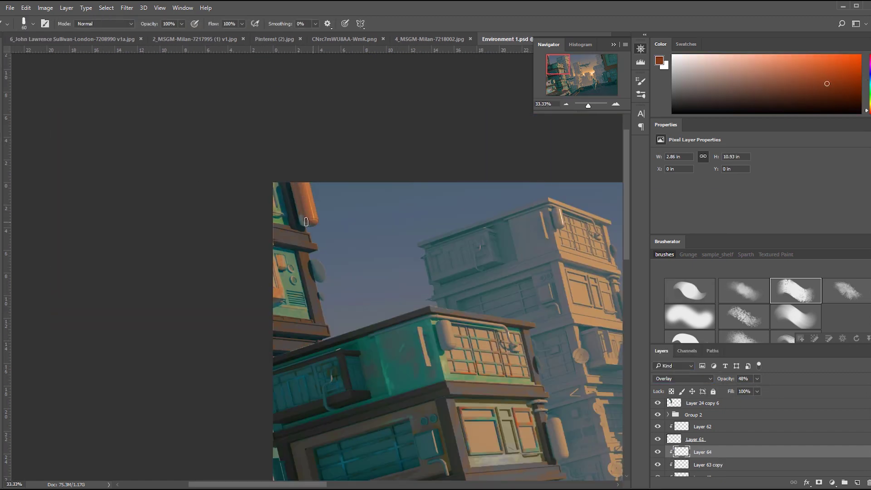
pyautogui.press('[')
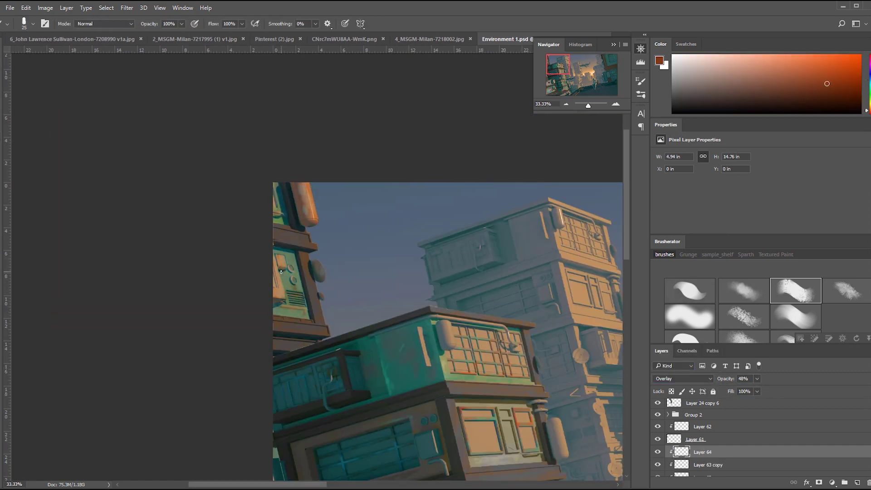
# - Choose a pale color and paint worn, chipped patches on the orange tank and window details of the far-left building
pyautogui.click(700, 64)
pyautogui.press('r')
pyautogui.press('b')
pyautogui.press('r')
pyautogui.press('Escape')
pyautogui.press('b')
pyautogui.press(']')
pyautogui.press(']')
pyautogui.press(']')
pyautogui.press(']')
pyautogui.press(']')
# - Shade the far-left building's tank with sampled dark brown strokes and adjust the Overlay layer's opacity
pyautogui.keyDown('alt'); pyautogui.click(303, 218); pyautogui.keyUp('alt')
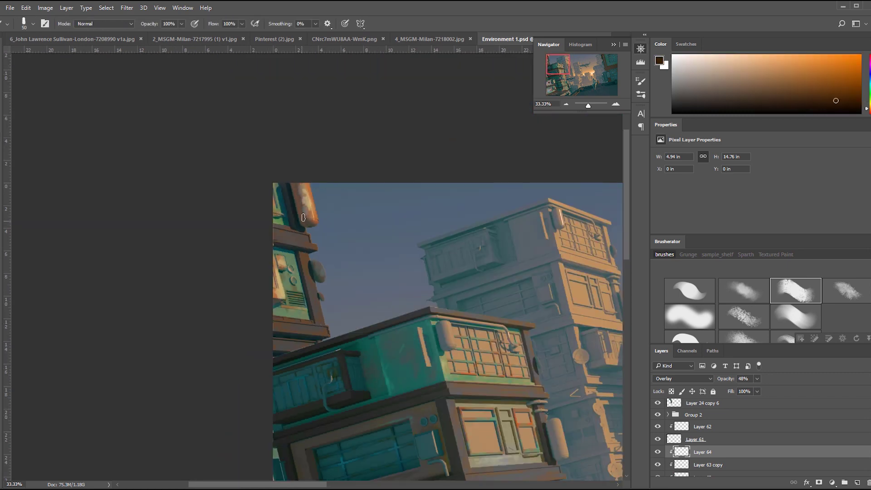
pyautogui.moveTo(304, 218); pyautogui.dragTo(308, 215)
pyautogui.keyDown('alt'); pyautogui.click(303, 257); pyautogui.keyUp('alt')
pyautogui.hotkey('ctrl', '-')
pyautogui.hotkey('ctrl', '-')
pyautogui.moveTo(726, 379); pyautogui.dragTo(722, 378)
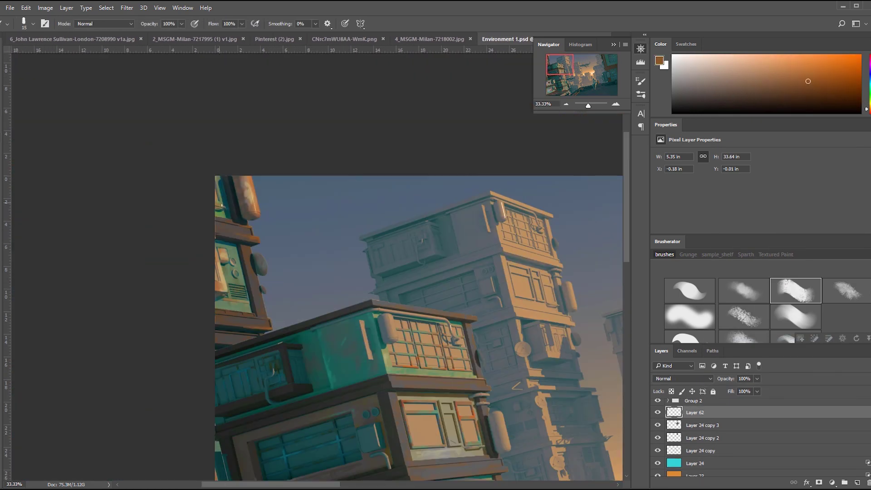
# - Refine the far-left building's hanging tank, ledge and wall details with sampled orange, brown and teal strokes
pyautogui.keyDown('alt'); pyautogui.click(247, 203); pyautogui.keyUp('alt')
pyautogui.moveTo(247, 198); pyautogui.dragTo(247, 209)
pyautogui.keyDown('alt'); pyautogui.click(254, 285); pyautogui.keyUp('alt')
pyautogui.keyDown('alt'); pyautogui.click(248, 300); pyautogui.keyUp('alt')
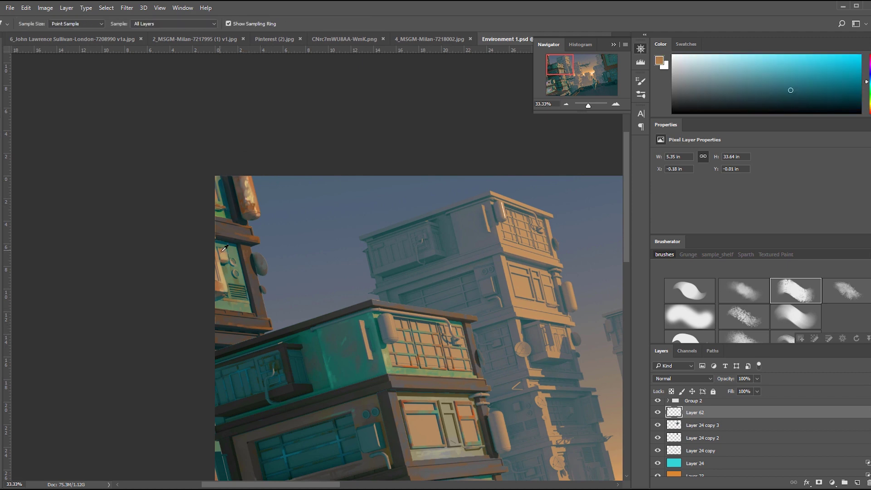
pyautogui.keyDown('alt'); pyautogui.click(238, 268); pyautogui.keyUp('alt')
pyautogui.keyDown('alt'); pyautogui.click(222, 256); pyautogui.keyUp('alt')
pyautogui.press('l')
pyautogui.click(215, 244)
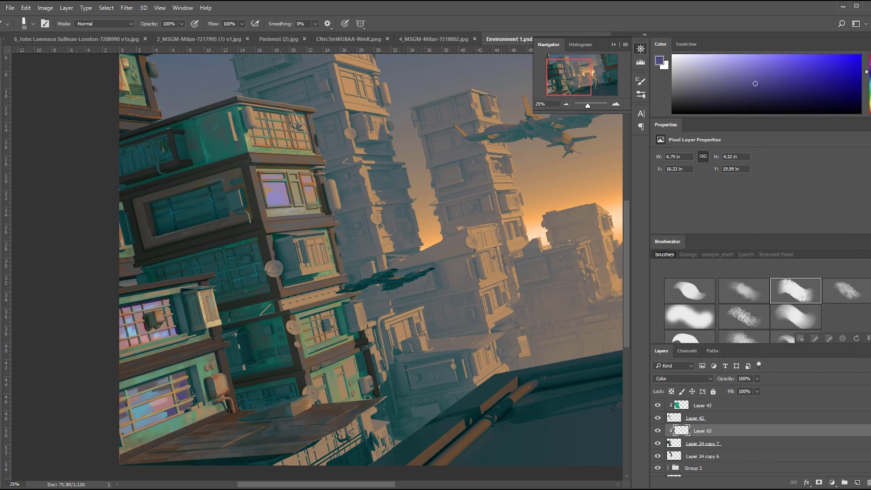
# - Tint the shaded-side window panes of the large teal building purple, blue and yellow on the clipped Color layer
pyautogui.keyDown('alt'); pyautogui.click(244, 186); pyautogui.keyUp('alt')
pyautogui.moveTo(222, 193)
pyautogui.mouseDown()
pyautogui.moveTo(163, 229)
pyautogui.moveTo(166, 219)
pyautogui.mouseUp()
pyautogui.keyDown('alt'); pyautogui.click(276, 195); pyautogui.keyUp('alt')
pyautogui.keyDown('alt'); pyautogui.click(268, 185); pyautogui.keyUp('alt')
pyautogui.keyDown('alt'); pyautogui.click(167, 222); pyautogui.keyUp('alt')
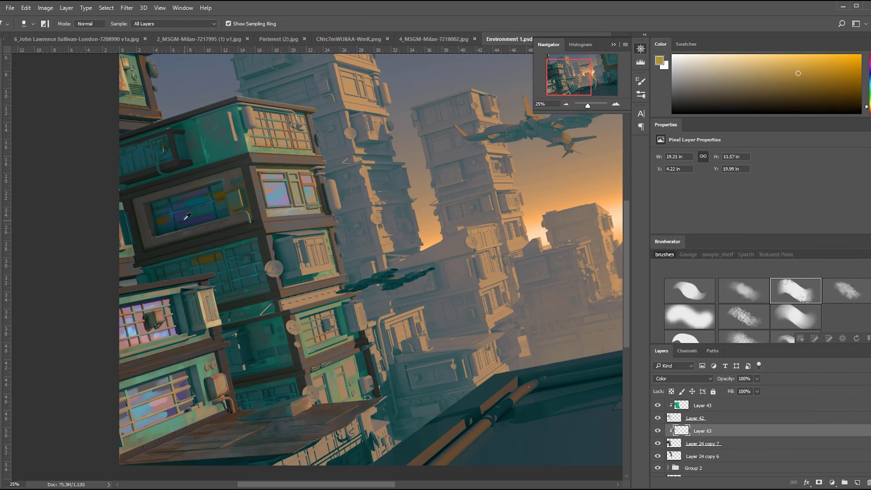
pyautogui.keyDown('alt'); pyautogui.click(224, 280); pyautogui.keyUp('alt')
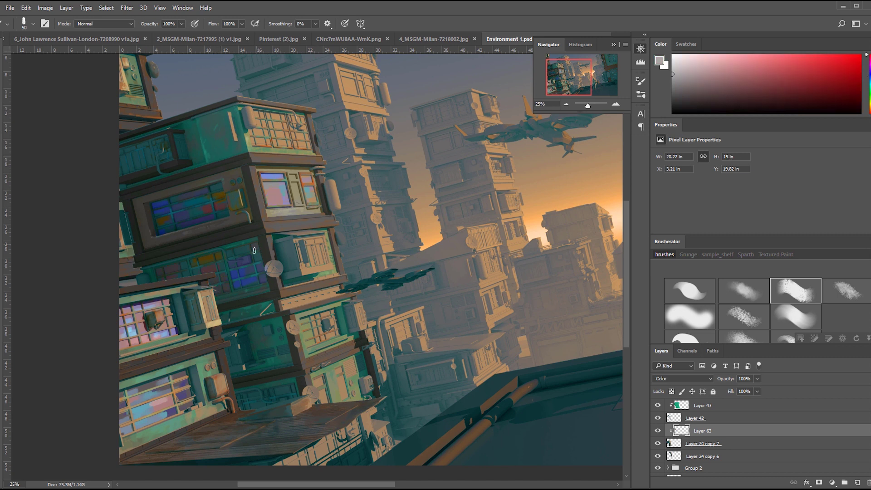
pyautogui.keyDown('alt'); pyautogui.click(178, 141); pyautogui.keyUp('alt')
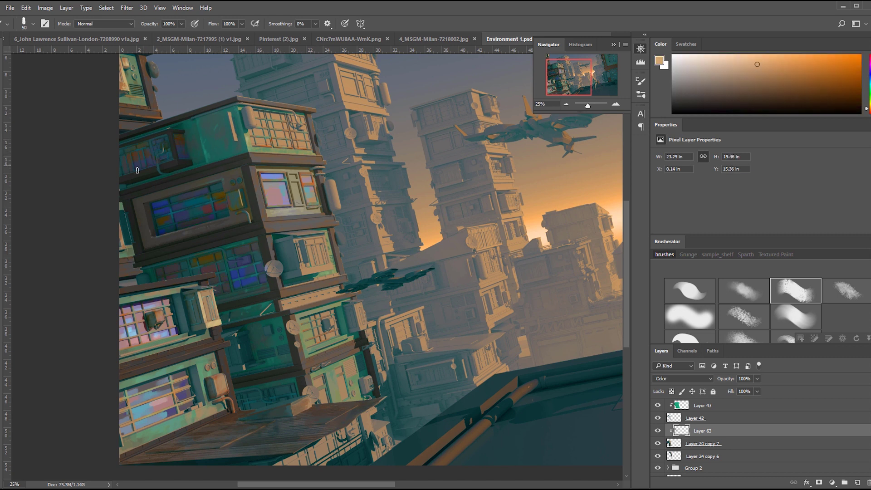
# - Tint the sunlit windows on the teal building's upper floors with sampled orange, pink and purple strokes
pyautogui.keyDown('alt'); pyautogui.click(333, 245); pyautogui.keyUp('alt')
pyautogui.moveTo(312, 248); pyautogui.dragTo(313, 258)
pyautogui.keyDown('alt'); pyautogui.click(307, 178); pyautogui.keyUp('alt')
pyautogui.keyDown('alt'); pyautogui.click(274, 176); pyautogui.keyUp('alt')
pyautogui.moveTo(269, 119)
pyautogui.mouseDown()
pyautogui.moveTo(300, 143)
pyautogui.moveTo(288, 186)
pyautogui.moveTo(255, 123)
pyautogui.moveTo(289, 135)
pyautogui.moveTo(258, 134)
pyautogui.mouseUp()
pyautogui.keyDown('alt'); pyautogui.click(272, 124); pyautogui.keyUp('alt')
pyautogui.keyDown('alt'); pyautogui.click(274, 176); pyautogui.keyUp('alt')
pyautogui.keyDown('alt'); pyautogui.click(276, 193); pyautogui.keyUp('alt')
pyautogui.keyDown('alt'); pyautogui.click(307, 178); pyautogui.keyUp('alt')
pyautogui.moveTo(272, 188); pyautogui.dragTo(278, 202)
# - Carry the orange and purple window tints onto the sunlit windows of the teal building's lower floors
pyautogui.moveTo(327, 323); pyautogui.dragTo(318, 339)
pyautogui.keyDown('alt'); pyautogui.click(303, 263); pyautogui.keyUp('alt')
pyautogui.keyDown('alt'); pyautogui.click(274, 196); pyautogui.keyUp('alt')
pyautogui.moveTo(364, 385); pyautogui.dragTo(366, 391)
pyautogui.keyDown('alt'); pyautogui.click(333, 336); pyautogui.keyUp('alt')
pyautogui.moveTo(350, 317); pyautogui.dragTo(352, 323)
pyautogui.keyDown('alt'); pyautogui.click(274, 196); pyautogui.keyUp('alt')
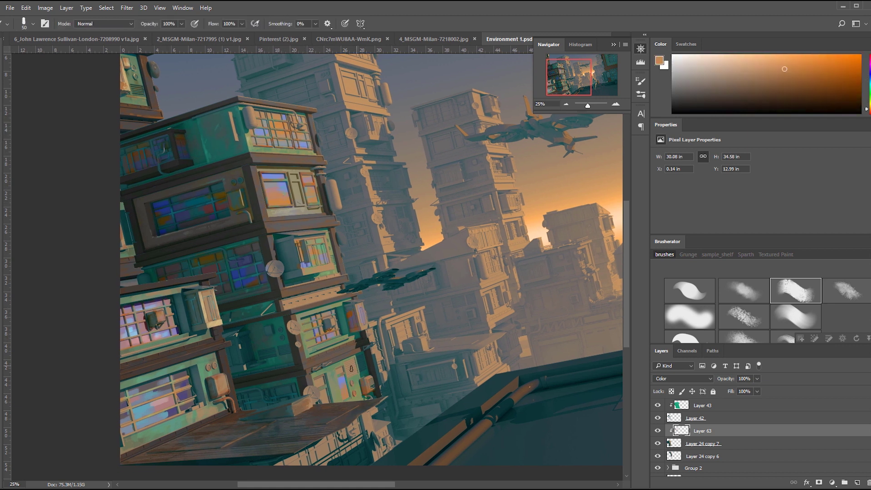
# - Reduce the Color layer's opacity to 61% and touch up the tint on the lower sunlit windows
pyautogui.keyDown('alt'); pyautogui.click(318, 334); pyautogui.keyUp('alt')
pyautogui.moveTo(726, 379); pyautogui.dragTo(708, 378)
pyautogui.moveTo(319, 341); pyautogui.dragTo(341, 328)
pyautogui.keyDown('alt'); pyautogui.click(272, 260); pyautogui.keyUp('alt')
pyautogui.keyDown('alt'); pyautogui.click(352, 245); pyautogui.keyUp('alt')
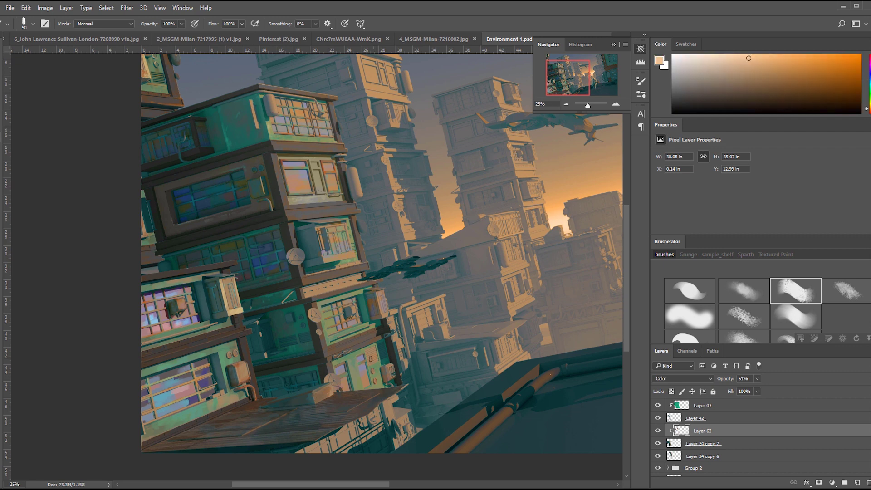
# - Brush sampled blue and orange tints over the door and windows on the shaded lower floors
pyautogui.moveTo(393, 367); pyautogui.dragTo(395, 376)
pyautogui.keyDown('alt'); pyautogui.click(268, 263); pyautogui.keyUp('alt')
pyautogui.moveTo(253, 325); pyautogui.dragTo(255, 348)
pyautogui.keyDown('alt'); pyautogui.click(333, 238); pyautogui.keyUp('alt')
pyautogui.moveTo(267, 323); pyautogui.dragTo(268, 352)
pyautogui.keyDown('alt'); pyautogui.click(267, 264); pyautogui.keyUp('alt')
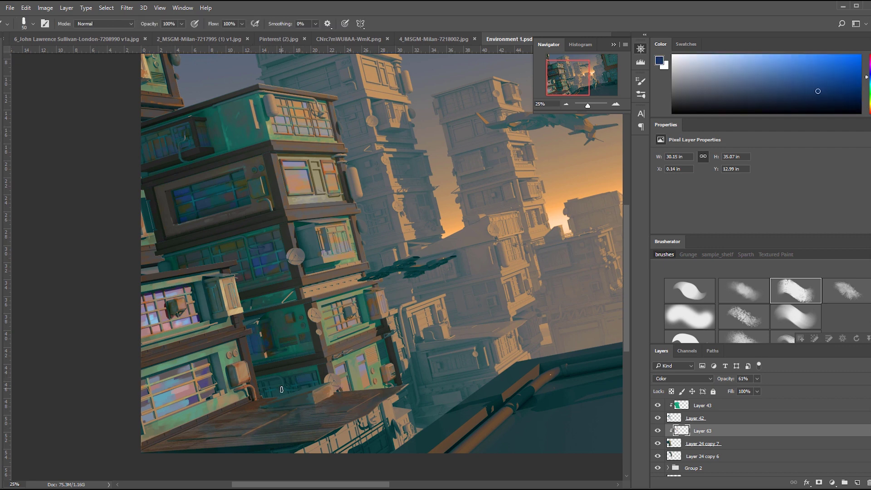
pyautogui.keyDown('alt'); pyautogui.click(333, 337); pyautogui.keyUp('alt')
pyautogui.moveTo(301, 389); pyautogui.dragTo(304, 398)
pyautogui.keyDown('alt'); pyautogui.click(298, 182); pyautogui.keyUp('alt')
pyautogui.keyDown('alt'); pyautogui.click(267, 263); pyautogui.keyUp('alt')
# - Flip the canvas horizontally and bring the teal building back into close view
pyautogui.hotkey('ctrl', '-')
pyautogui.hotkey('ctrl', '-')
pyautogui.press('F2')
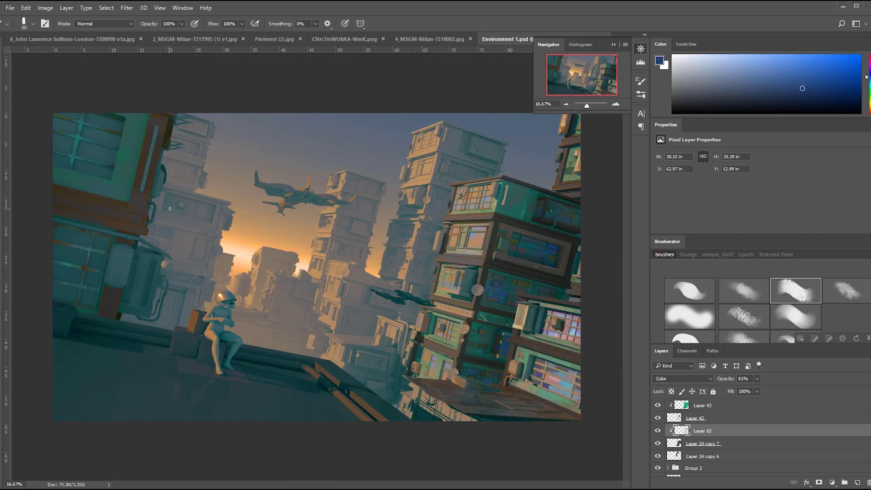
pyautogui.hotkey('ctrl', '+')
pyautogui.moveTo(522, 288); pyautogui.dragTo(281, 264)
# - Merge the teal building's clipped tint and detail layers down into a single building layer
pyautogui.hotkey('ctrl', 'e')
pyautogui.press('m')
pyautogui.rightClick(725, 418)
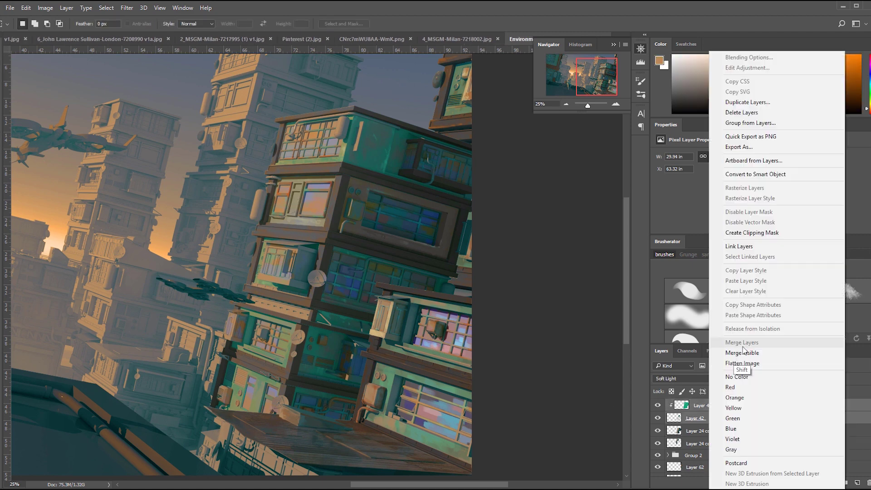
pyautogui.click(741, 343)
pyautogui.click(815, 430)
pyautogui.click(814, 417)
pyautogui.keyDown('shift'); pyautogui.click(815, 443); pyautogui.keyUp('shift')
pyautogui.hotkey('ctrl', 'e')
# - Repaint the sunlit three-part window's panes and frames below the top floor with sampled teal, orange and pale strokes
pyautogui.press('b')
pyautogui.keyDown('alt'); pyautogui.click(311, 142); pyautogui.keyUp('alt')
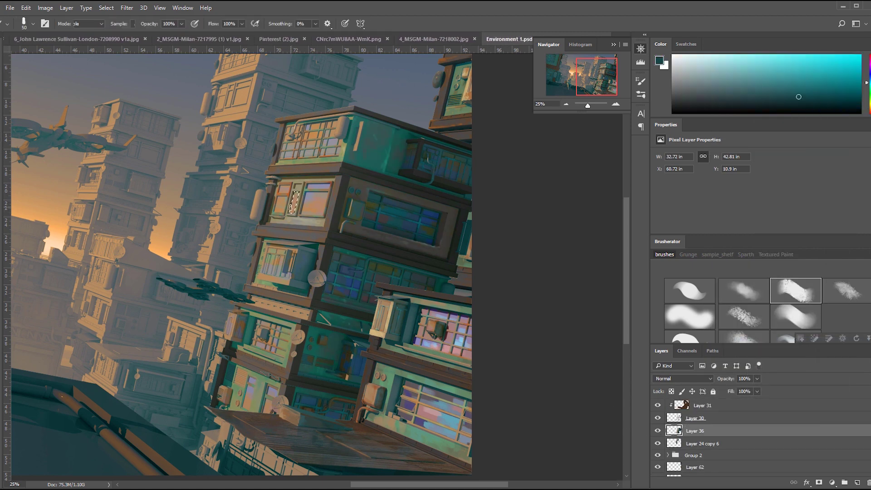
pyautogui.moveTo(295, 202); pyautogui.dragTo(292, 213)
pyautogui.press('l')
pyautogui.click(304, 181)
pyautogui.hotkey('ctrl', '+')
pyautogui.press('i')
pyautogui.click(285, 327)
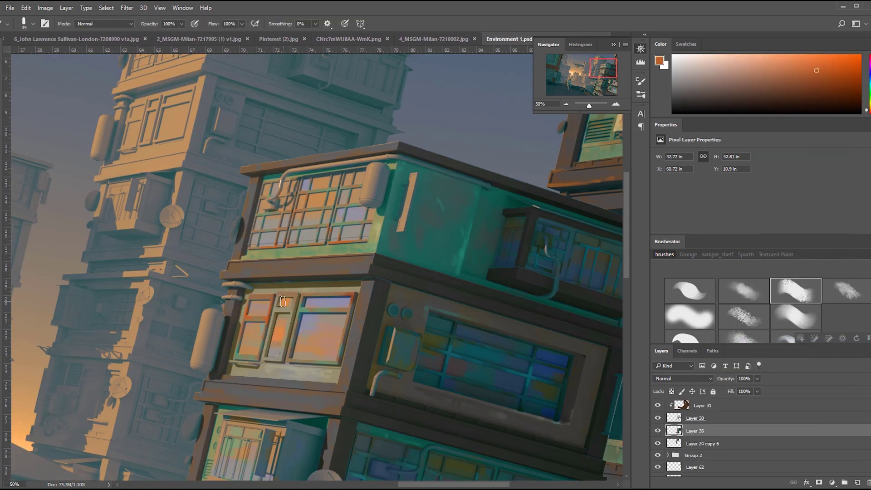
pyautogui.click(283, 308)
pyautogui.click(289, 300)
pyautogui.click(318, 318)
pyautogui.click(282, 317)
pyautogui.click(560, 282)
# - Select the vertical strip on the top floor's teal wall and color it on a new Overlay layer at 57% opacity
pyautogui.click(410, 195)
pyautogui.press('l')
pyautogui.click(410, 172)
pyautogui.click(397, 232)
pyautogui.hotkey('ctrl', '+')
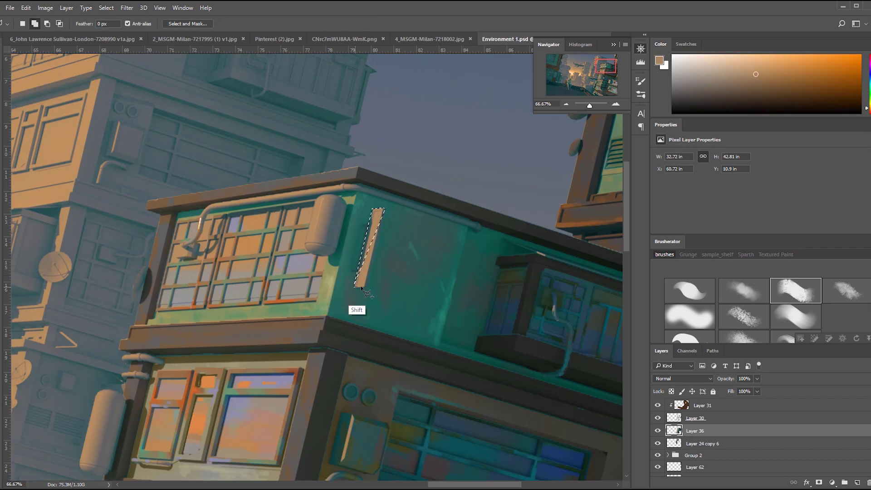
pyautogui.hotkey('ctrl', 'shift', 'alt', 'n')
pyautogui.press('b')
pyautogui.keyDown('alt'); pyautogui.click(607, 211); pyautogui.keyUp('alt')
pyautogui.hotkey('shift', 'alt', 'o')
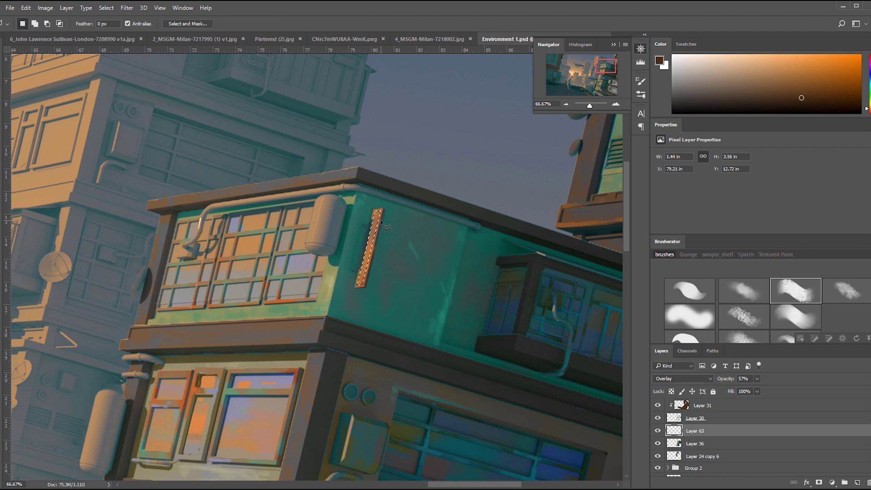
pyautogui.moveTo(357, 217); pyautogui.dragTo(373, 222)
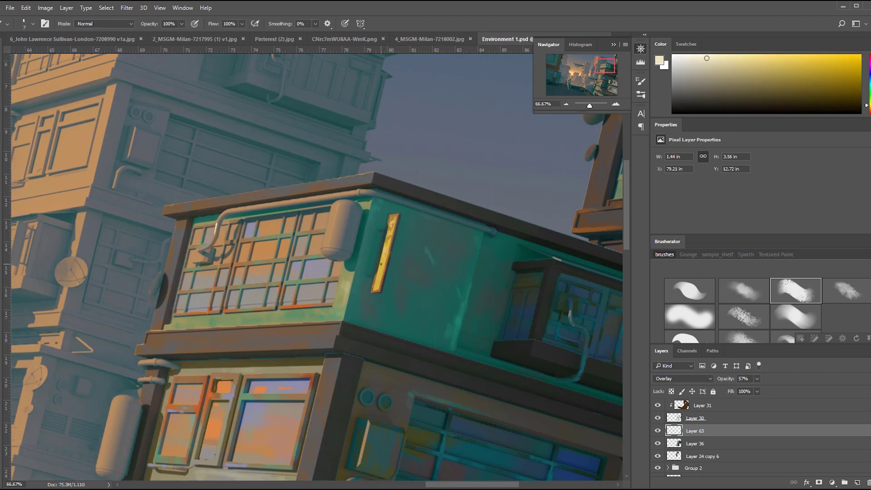
# - Clean up the wall strip's paint with the Eraser and set the Overlay layer's opacity to 54%
pyautogui.press('e')
pyautogui.hotkey('ctrl', '0')
pyautogui.click(757, 378)
pyautogui.moveTo(757, 389); pyautogui.dragTo(756, 389)
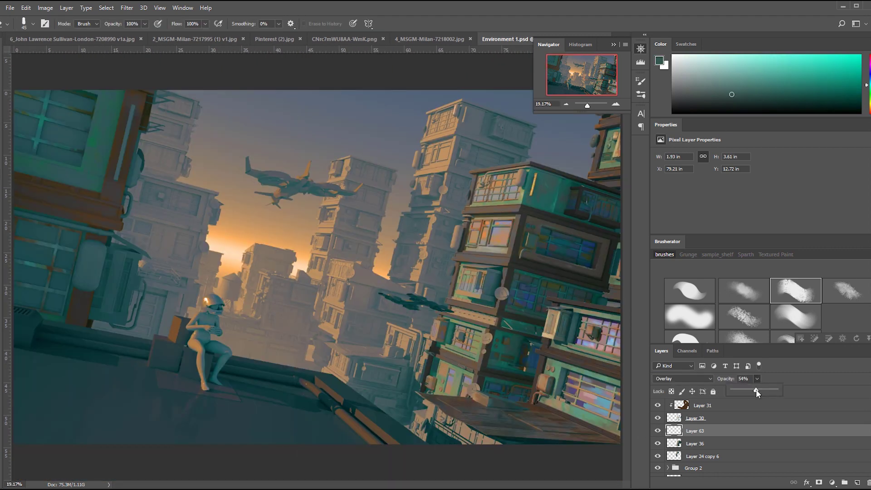
# - Darken the vent panel beside the bottom-floor door on a new Multiply layer at 60% opacity and merge it down
pyautogui.press('b')
pyautogui.keyDown('alt'); pyautogui.click(213, 254); pyautogui.keyUp('alt')
pyautogui.hotkey('ctrl', '+')
pyautogui.hotkey('ctrl', '+')
pyautogui.hotkey('ctrl', '+')
pyautogui.click(857, 482)
pyautogui.moveTo(365, 285); pyautogui.dragTo(358, 254)
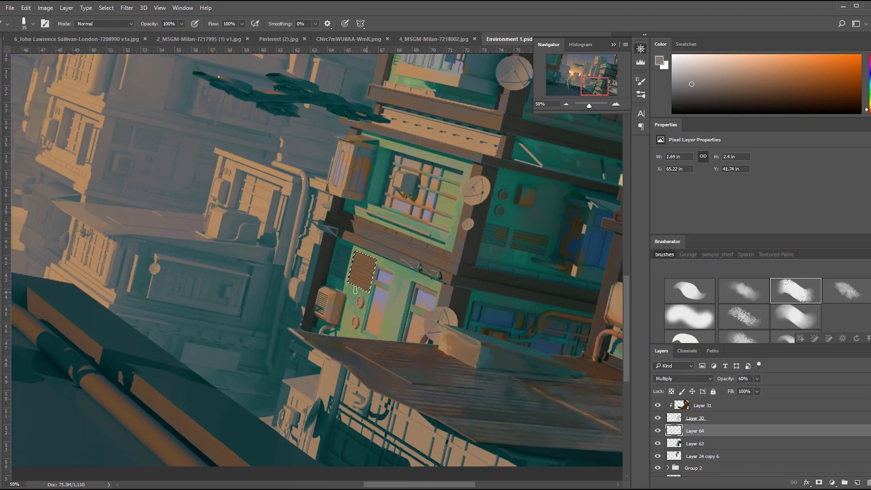
pyautogui.press('6')
pyautogui.moveTo(399, 100); pyautogui.dragTo(358, 234)
pyautogui.hotkey('ctrl', '-')
pyautogui.moveTo(432, 383); pyautogui.dragTo(360, 319)
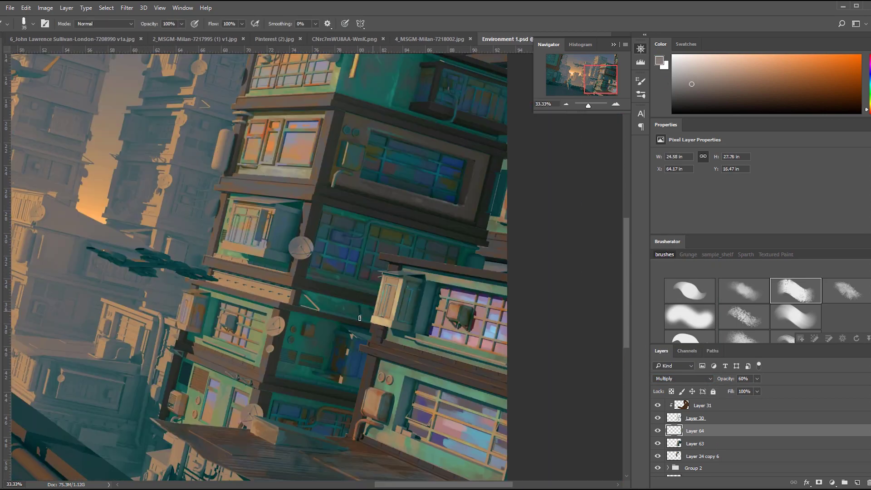
pyautogui.hotkey('ctrl', 'e')
# - Paint the ledge edge and window details above the bottom-floor door with sampled brown, lilac and green colors
pyautogui.hotkey('ctrl', '+')
pyautogui.hotkey('ctrl', '+')
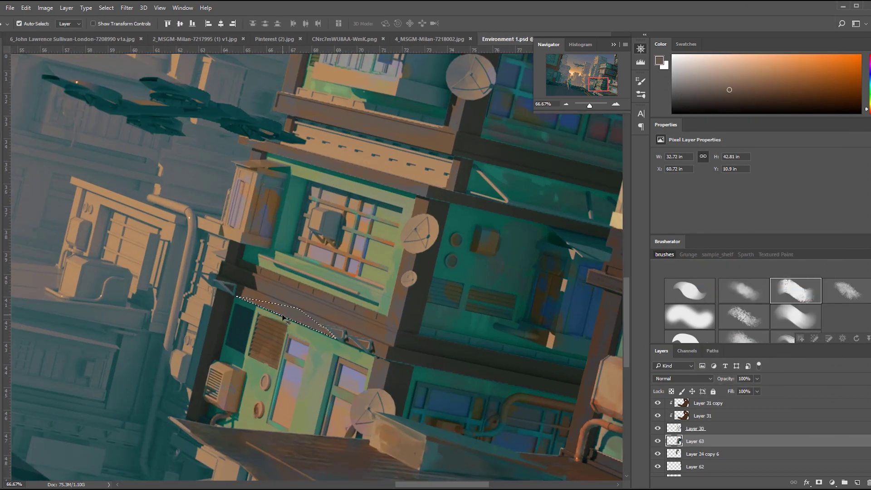
pyautogui.keyDown('alt'); pyautogui.click(247, 299); pyautogui.keyUp('alt')
pyautogui.keyDown('alt'); pyautogui.click(262, 336); pyautogui.keyUp('alt')
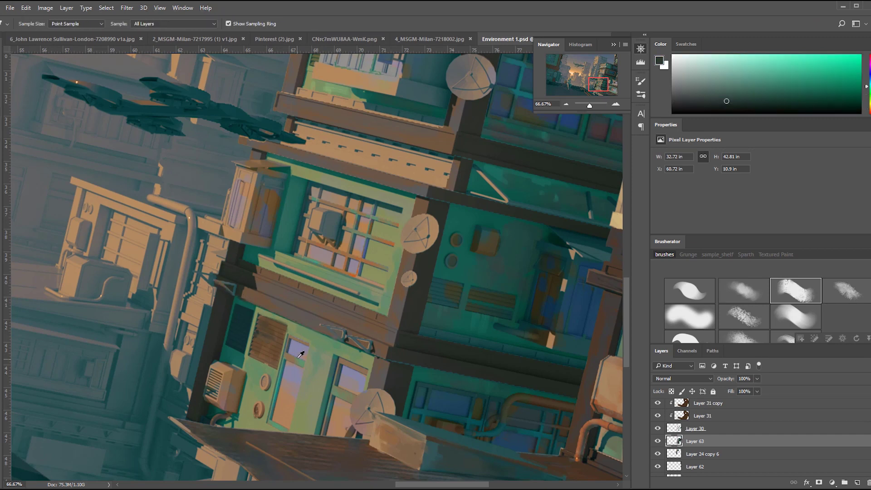
pyautogui.keyDown('alt'); pyautogui.click(296, 344); pyautogui.keyUp('alt')
pyautogui.keyDown('alt'); pyautogui.click(296, 343); pyautogui.keyUp('alt')
pyautogui.keyDown('alt'); pyautogui.click(400, 362); pyautogui.keyUp('alt')
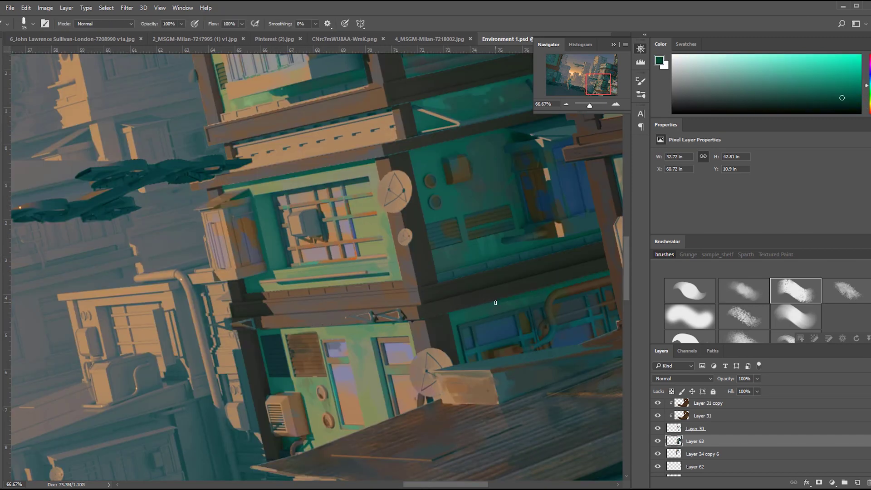
# - Tint the lower floors' sills, wall box and vents rusty brown on a new Color-mode layer
pyautogui.hotkey('ctrl', 'd')
pyautogui.hotkey('shift', 'alt', 'c')
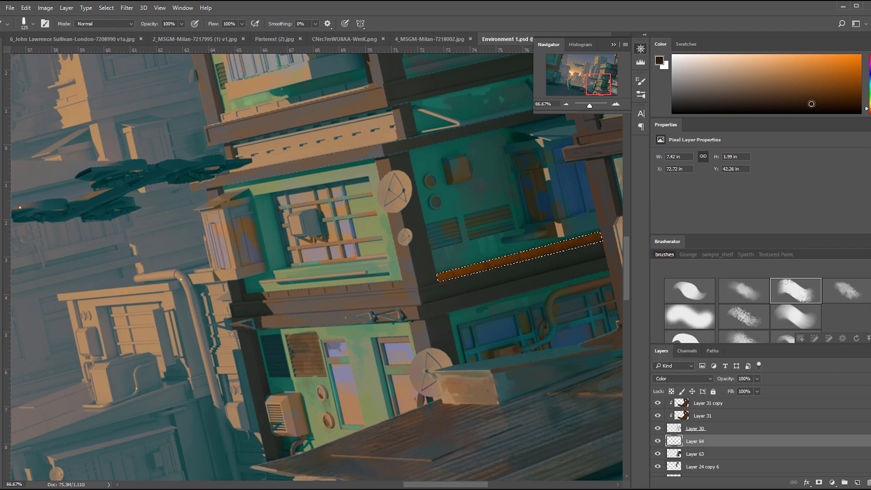
pyautogui.press(']')
pyautogui.keyDown('alt'); pyautogui.click(297, 223); pyautogui.keyUp('alt')
pyautogui.moveTo(374, 135); pyautogui.dragTo(403, 203)
pyautogui.moveTo(380, 291); pyautogui.dragTo(351, 204)
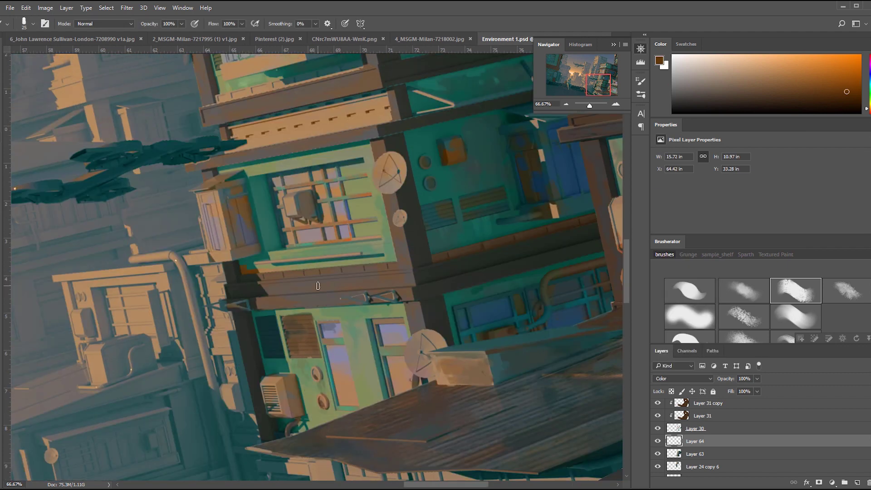
# - Merge the rusty tint layer and the remaining clipped detail layers into the teal building's layer
pyautogui.hotkey('ctrl', '-')
pyautogui.click(706, 428)
pyautogui.keyDown('shift'); pyautogui.click(706, 433); pyautogui.keyUp('shift')
pyautogui.hotkey('ctrl', 'e')
pyautogui.keyDown('shift'); pyautogui.click(705, 455); pyautogui.keyUp('shift')
pyautogui.rightClick(704, 444)
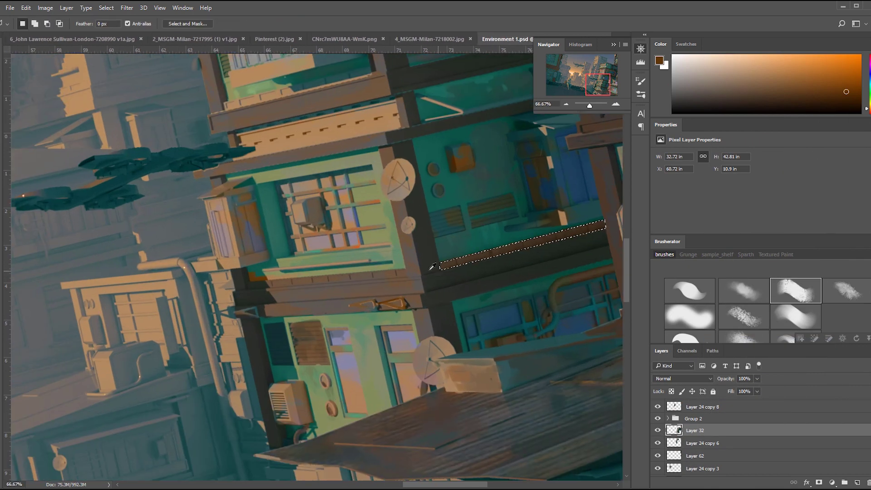
# - Touch up the lower-floor sill, vents and barred window's frame with sampled teal and pale green strokes
pyautogui.press('4')
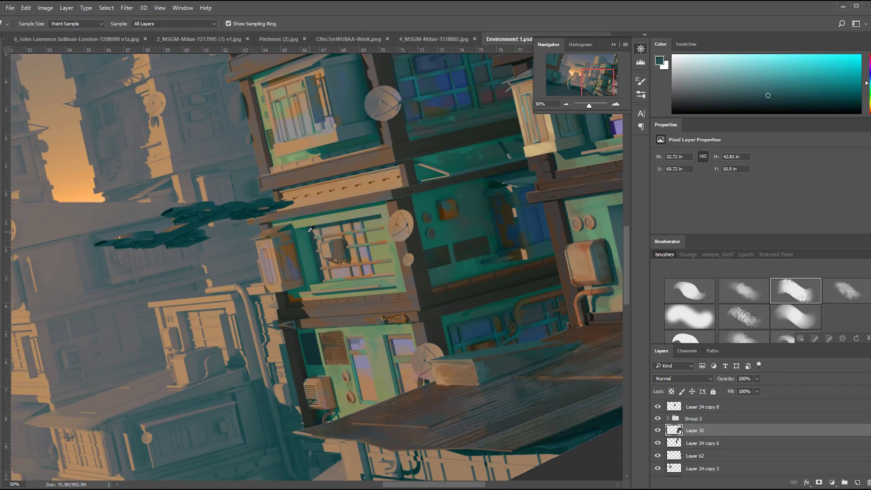
pyautogui.keyDown('alt'); pyautogui.click(324, 218); pyautogui.keyUp('alt')
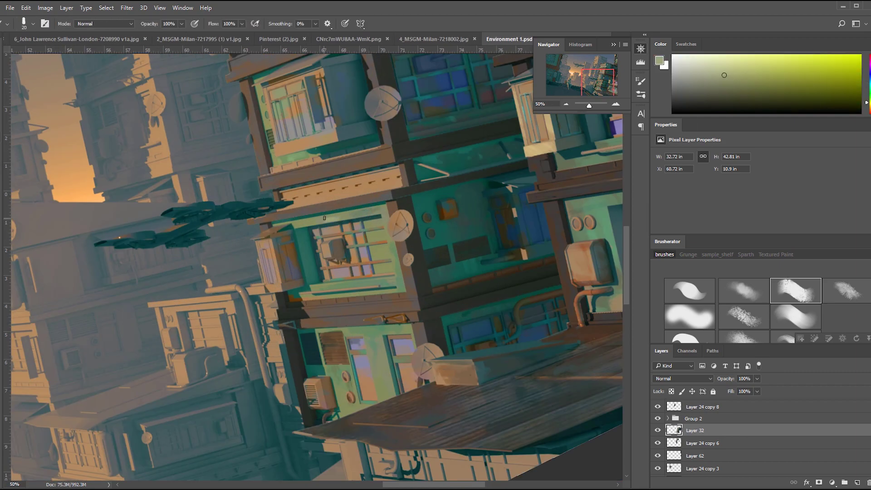
pyautogui.moveTo(318, 205); pyautogui.dragTo(391, 193)
pyautogui.keyDown('alt'); pyautogui.click(396, 205); pyautogui.keyUp('alt')
# - Select the pale perforated beam, darken it brown on a new Multiply layer at 66% opacity and merge it down
pyautogui.moveTo(279, 192); pyautogui.dragTo(404, 187)
pyautogui.hotkey('ctrl', 'shift', 'n')
pyautogui.click(683, 379)
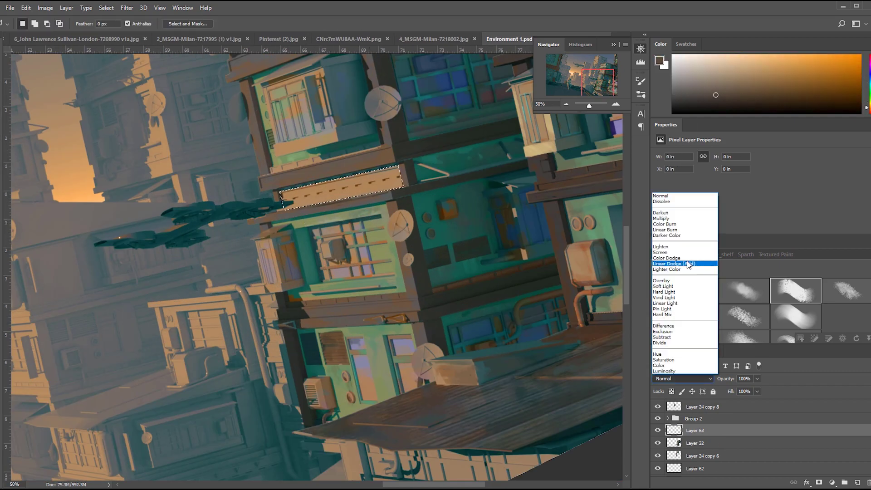
pyautogui.click(672, 220)
pyautogui.click(757, 378)
pyautogui.moveTo(759, 390); pyautogui.dragTo(736, 390)
pyautogui.hotkey('ctrl', 'd')
pyautogui.hotkey('ctrl', 'e')
# - Darken the sill strip below the projecting window box and detail the dish area with a 60% opacity brush
pyautogui.moveTo(440, 277)
pyautogui.mouseDown()
pyautogui.moveTo(272, 227)
pyautogui.moveTo(257, 233)
pyautogui.moveTo(313, 227)
pyautogui.mouseUp()
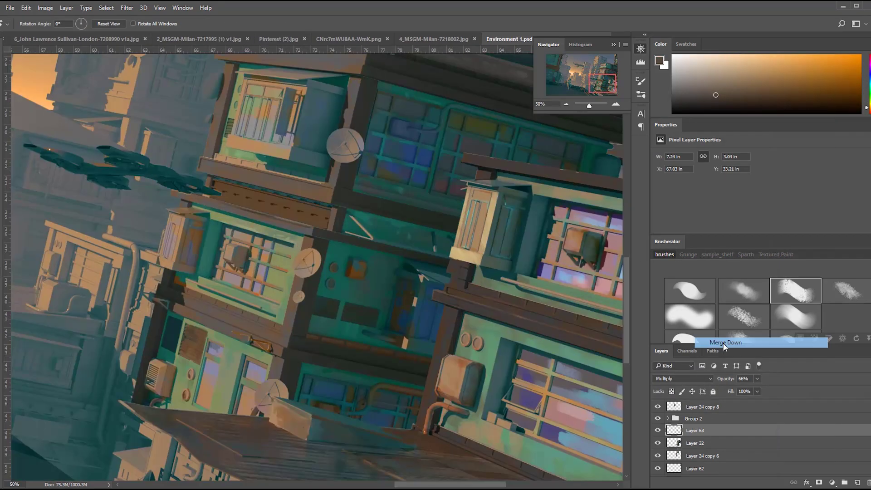
pyautogui.keyDown('alt'); pyautogui.click(314, 227); pyautogui.keyUp('alt')
pyautogui.press('6')
pyautogui.press('[')
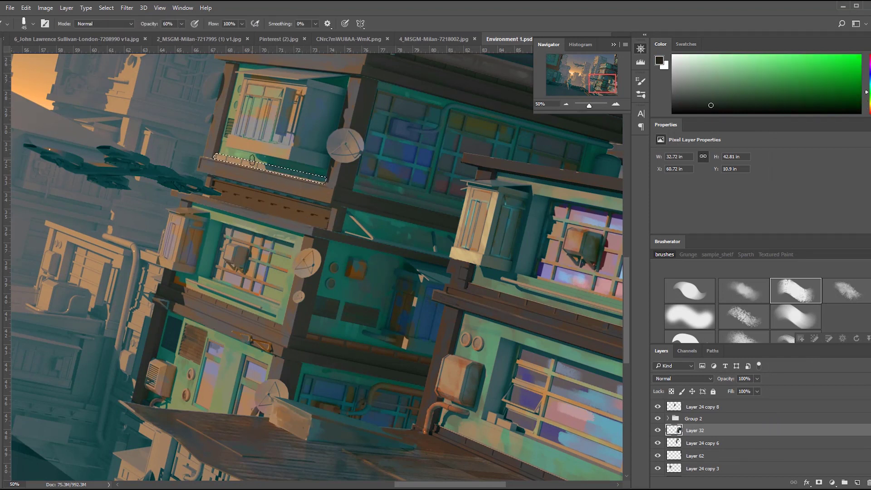
pyautogui.moveTo(348, 119); pyautogui.dragTo(356, 90)
pyautogui.keyDown('alt'); pyautogui.click(342, 134); pyautogui.keyUp('alt')
pyautogui.click(747, 63)
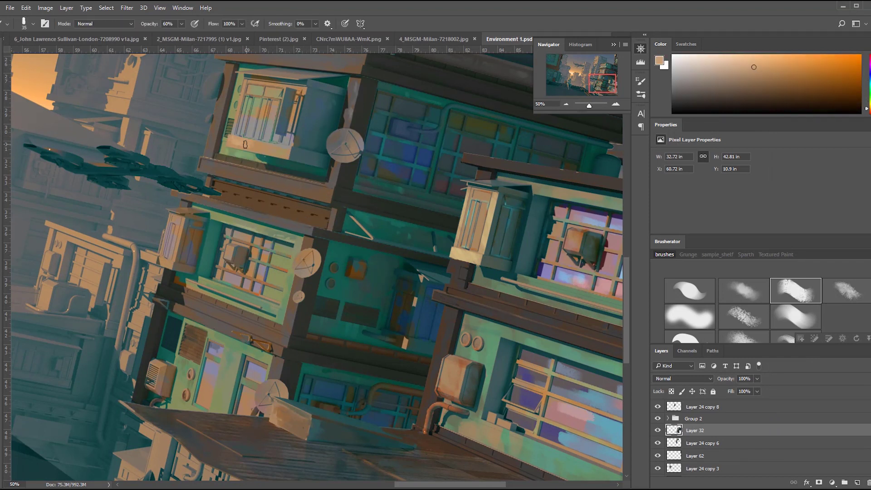
# - Refine the ledges, corner frames and shaded window surround with sampled brown and dark green strokes
pyautogui.keyDown('alt'); pyautogui.click(318, 231); pyautogui.keyUp('alt')
pyautogui.moveTo(322, 236); pyautogui.dragTo(391, 212)
pyautogui.keyDown('alt'); pyautogui.click(152, 282); pyautogui.keyUp('alt')
pyautogui.moveTo(170, 275); pyautogui.dragTo(193, 298)
pyautogui.keyDown('alt'); pyautogui.click(421, 229); pyautogui.keyUp('alt')
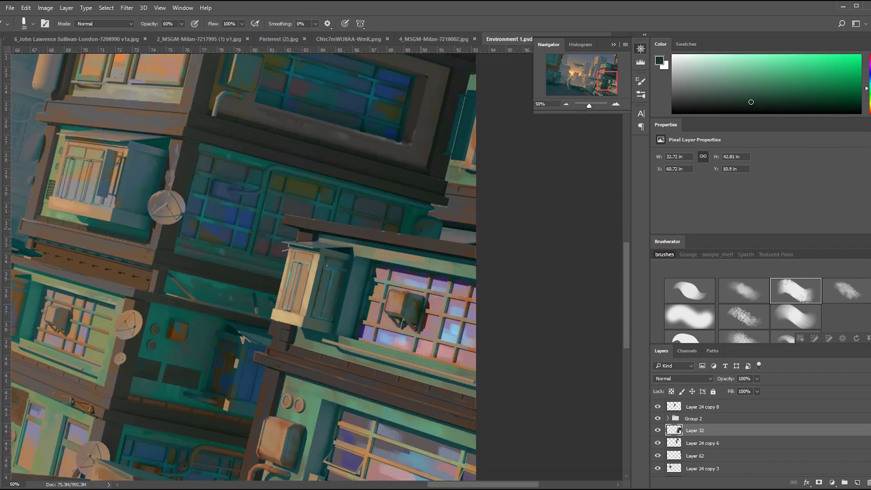
pyautogui.keyDown('alt'); pyautogui.click(401, 138); pyautogui.keyUp('alt')
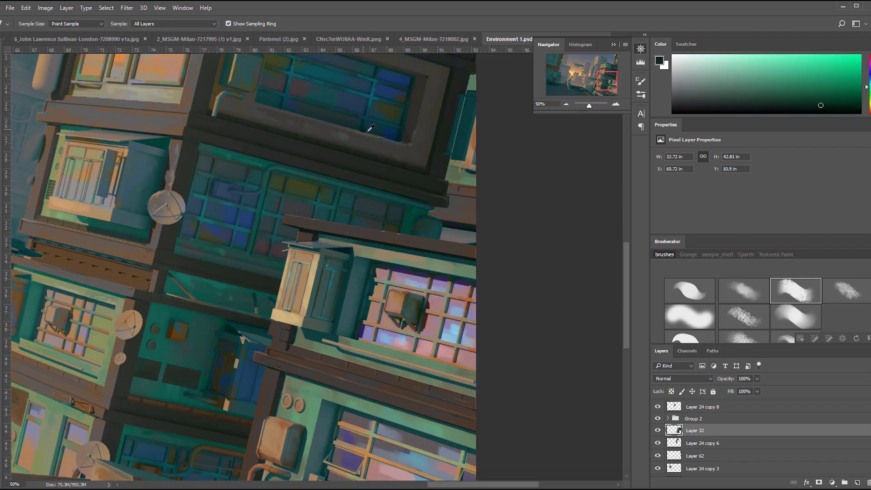
pyautogui.keyDown('alt'); pyautogui.click(363, 132); pyautogui.keyUp('alt')
pyautogui.keyDown('alt'); pyautogui.click(189, 87); pyautogui.keyUp('alt')
# - Select the panel beside the top floor's projecting window box and paint it with sampled teal tones
pyautogui.hotkey('ctrl', '0')
pyautogui.press('r')
pyautogui.moveTo(587, 241); pyautogui.dragTo(503, 218)
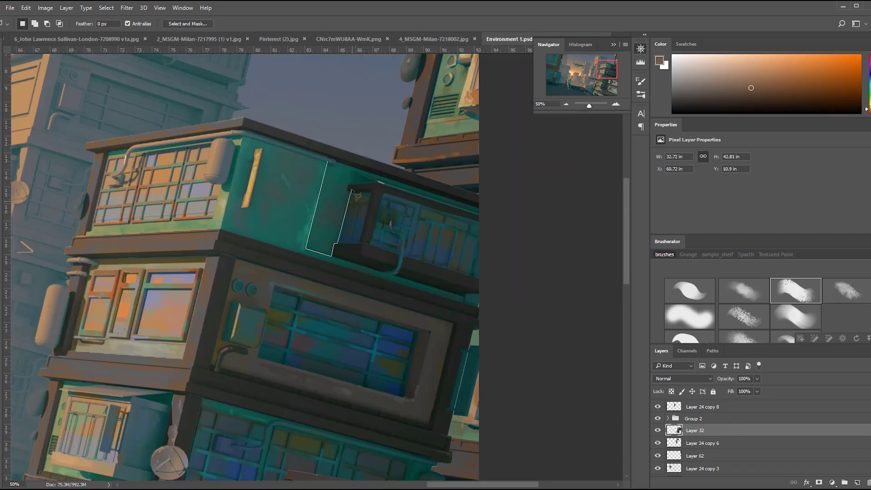
pyautogui.keyDown('alt'); pyautogui.click(323, 253); pyautogui.keyUp('alt')
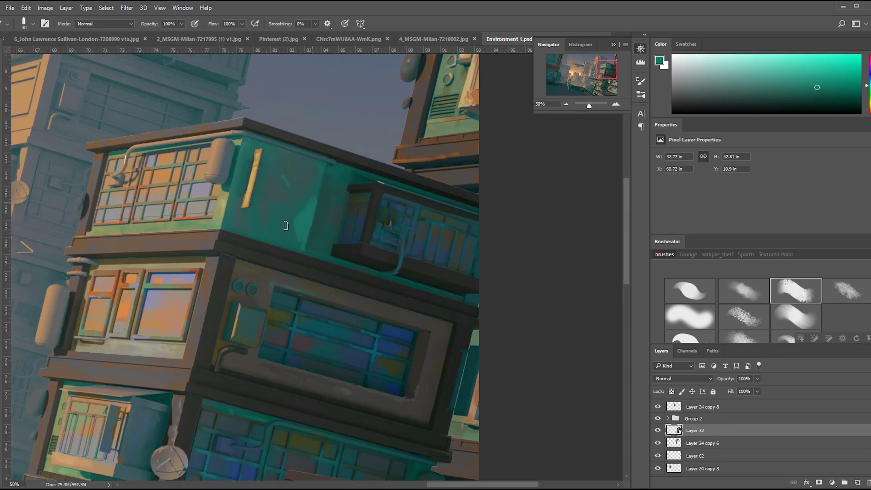
pyautogui.keyDown('alt'); pyautogui.click(275, 178); pyautogui.keyUp('alt')
# - Darken the wooden platform's layer slightly with a Brightness/Contrast adjustment
pyautogui.hotkey('ctrl', '0')
pyautogui.keyDown('ctrl'); pyautogui.click(490, 396); pyautogui.keyUp('ctrl')
pyautogui.click(45, 7)
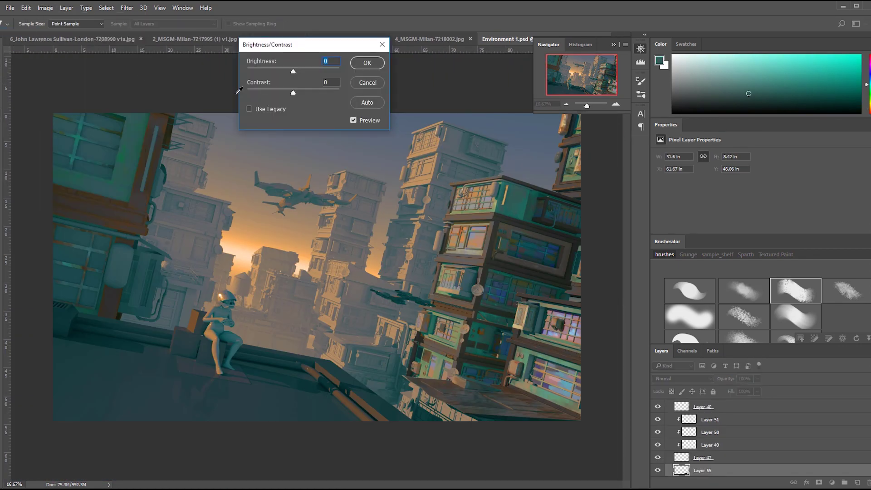
pyautogui.moveTo(294, 70); pyautogui.dragTo(288, 70)
pyautogui.press('Return')
# - Paint the wooden platform's planks with sampled brown and orange tones, finishing with a smaller brush
pyautogui.hotkey('ctrl', '+')
pyautogui.keyDown('alt'); pyautogui.click(358, 299); pyautogui.keyUp('alt')
pyautogui.moveTo(347, 294)
pyautogui.mouseDown()
pyautogui.moveTo(364, 308)
pyautogui.moveTo(363, 291)
pyautogui.mouseUp()
pyautogui.keyDown('alt'); pyautogui.click(454, 293); pyautogui.keyUp('alt')
pyautogui.press('[')
pyautogui.press('[')
pyautogui.press('[')
pyautogui.hotkey('ctrl', '-')
pyautogui.hotkey('ctrl', '-')
pyautogui.hotkey('ctrl', '-')
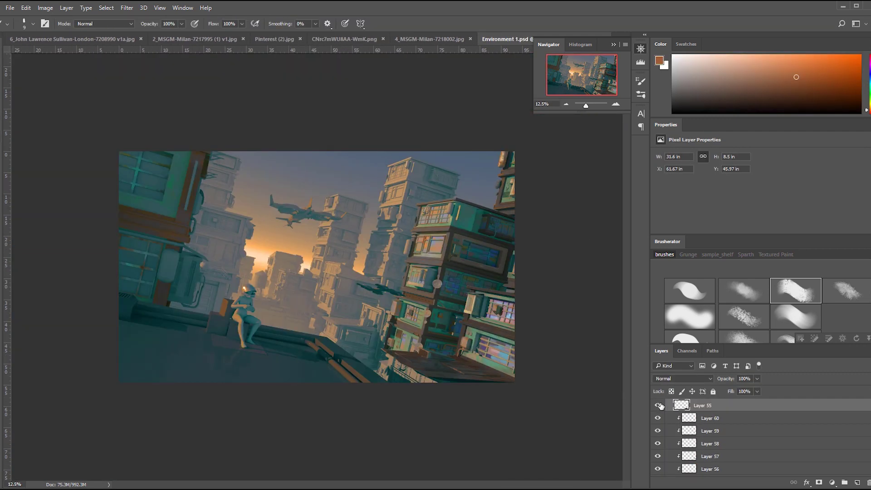
# - Outline the ledge below the orange-lit window with the Lasso on the building's layer and paint it with sampled gray-brown
pyautogui.hotkey('ctrl', '+')
pyautogui.hotkey('ctrl', '+')
pyautogui.hotkey('ctrl', '+')
pyautogui.hotkey('ctrl', '+')
pyautogui.keyDown('ctrl'); pyautogui.click(389, 236); pyautogui.keyUp('ctrl')
pyautogui.press('l')
pyautogui.moveTo(321, 249); pyautogui.dragTo(455, 257)
pyautogui.press('b')
pyautogui.keyDown('alt'); pyautogui.click(389, 235); pyautogui.keyUp('alt')
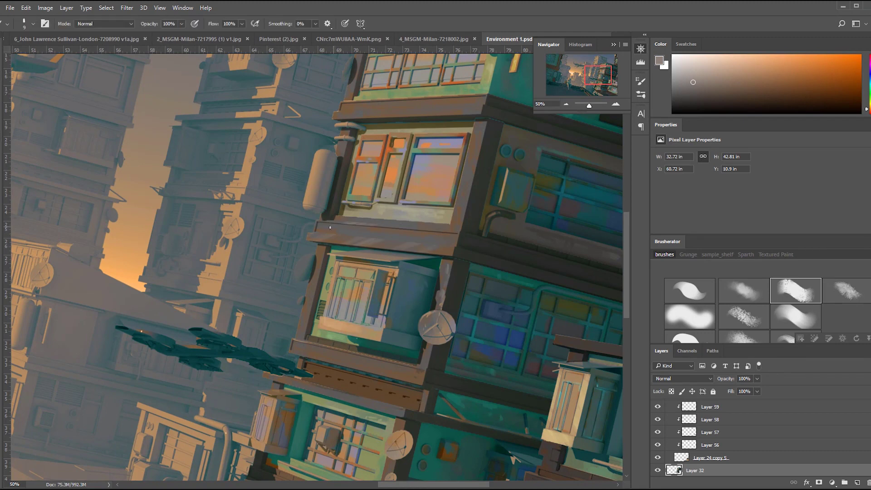
pyautogui.keyDown('alt'); pyautogui.click(329, 227); pyautogui.keyUp('alt')
pyautogui.hotkey('ctrl', '+')
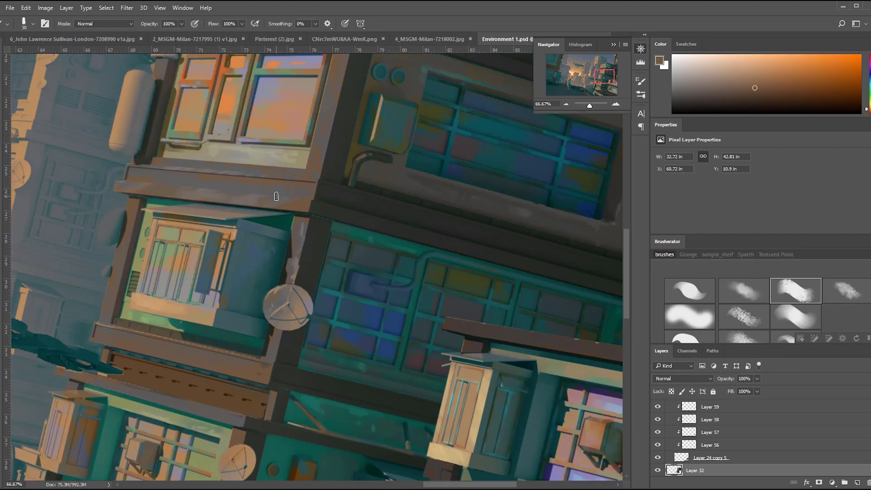
# - Blend the ledge and corner post below the orange-lit window using a smaller brush and sampled browns
pyautogui.press('[')
pyautogui.press('[')
pyautogui.keyDown('alt'); pyautogui.click(183, 183); pyautogui.keyUp('alt')
pyautogui.keyDown('alt'); pyautogui.click(311, 190); pyautogui.keyUp('alt')
pyautogui.moveTo(243, 171); pyautogui.dragTo(260, 189)
pyautogui.keyDown('alt'); pyautogui.click(261, 189); pyautogui.keyUp('alt')
pyautogui.moveTo(217, 318); pyautogui.dragTo(274, 188)
pyautogui.press('m')
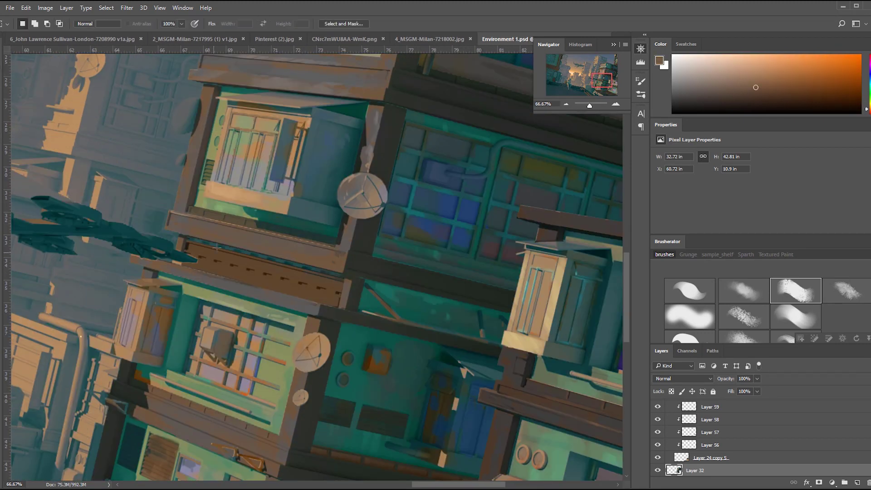
# - Touch up the ledge around the perforated beam with sampled brown and clean up the remote ship's edge with the Eraser
pyautogui.press('b')
pyautogui.keyDown('alt'); pyautogui.click(210, 249); pyautogui.keyUp('alt')
pyautogui.keyDown('alt'); pyautogui.click(182, 267); pyautogui.keyUp('alt')
pyautogui.keyDown('alt'); pyautogui.click(182, 267); pyautogui.keyUp('alt')
pyautogui.keyDown('ctrl'); pyautogui.click(190, 259); pyautogui.keyUp('ctrl')
pyautogui.press('e')
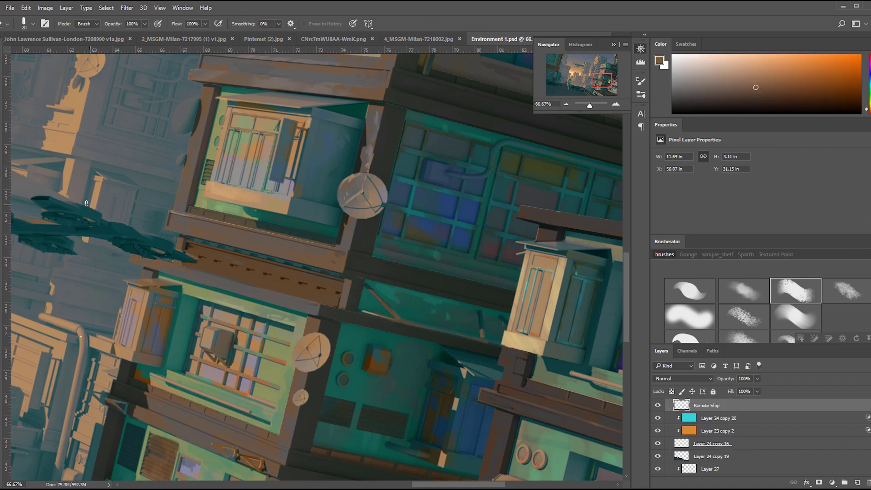
pyautogui.scroll(-3, 86, 204)
pyautogui.keyDown('alt'); pyautogui.click(361, 322); pyautogui.keyUp('alt')
pyautogui.keyDown('ctrl'); pyautogui.click(362, 323); pyautogui.keyUp('ctrl')
pyautogui.press('b')
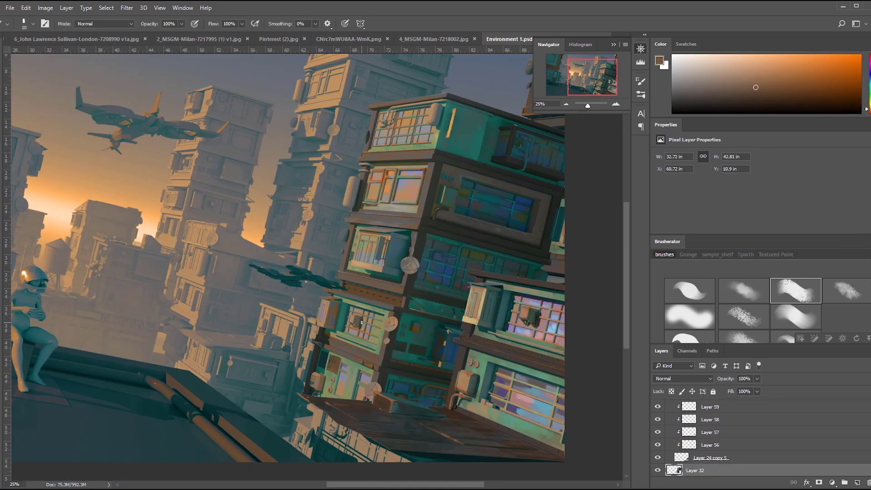
# - Tint the panes of the projecting window box beside the pink windows orange and purple on a Color-mode layer
pyautogui.scroll(1, 361, 322)
pyautogui.moveTo(362, 322); pyautogui.dragTo(207, 298)
pyautogui.click(857, 483)
pyautogui.hotkey('ctrl', 'alt', 'g')
pyautogui.scroll(-2, 221, 260)
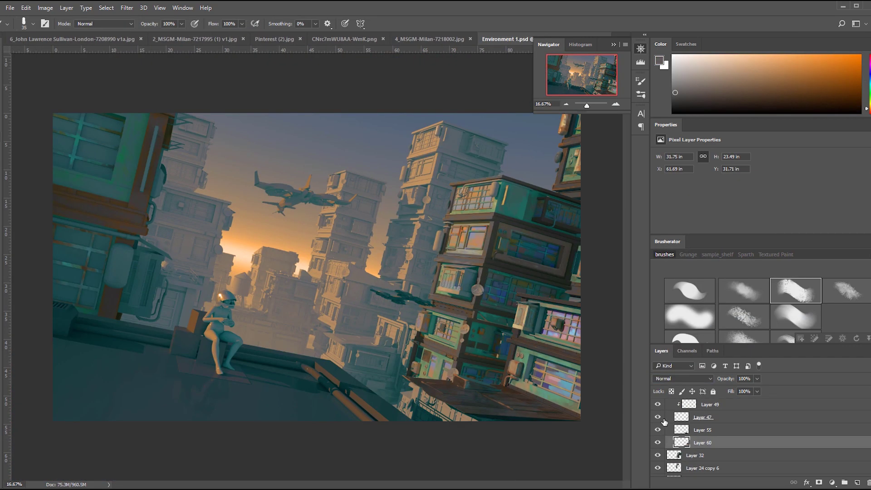
pyautogui.scroll(3, 388, 281)
pyautogui.keyDown('alt'); pyautogui.click(364, 274); pyautogui.keyUp('alt')
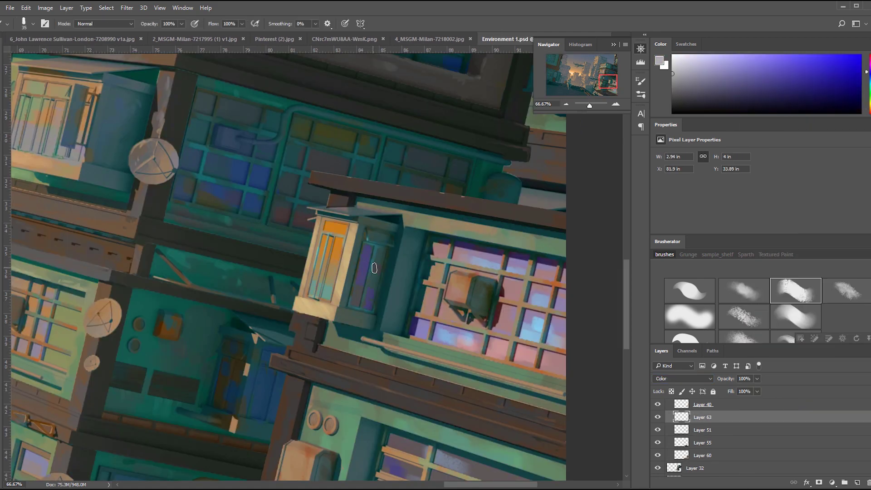
pyautogui.keyDown('alt'); pyautogui.click(384, 260); pyautogui.keyUp('alt')
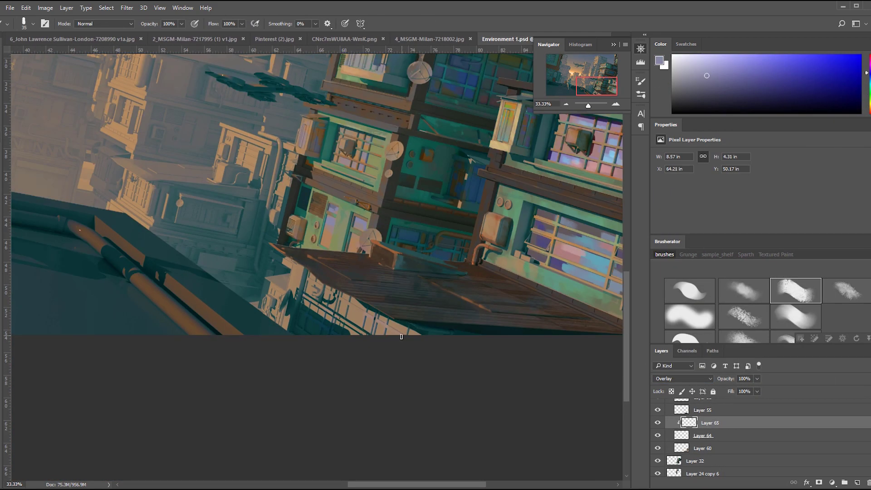
# - Tint the facade below the wooden platform orange, purple and green on an Overlay layer and a new Color layer
pyautogui.keyDown('alt'); pyautogui.click(384, 324); pyautogui.keyUp('alt')
pyautogui.keyDown('alt'); pyautogui.click(364, 325); pyautogui.keyUp('alt')
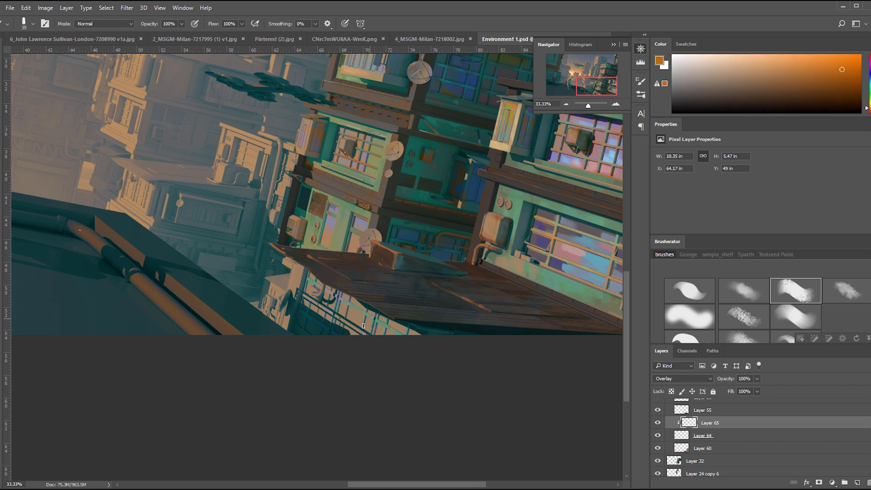
pyautogui.hotkey('ctrl', 'shift', 'alt', 'n')
pyautogui.keyDown('alt'); pyautogui.click(352, 309); pyautogui.keyUp('alt')
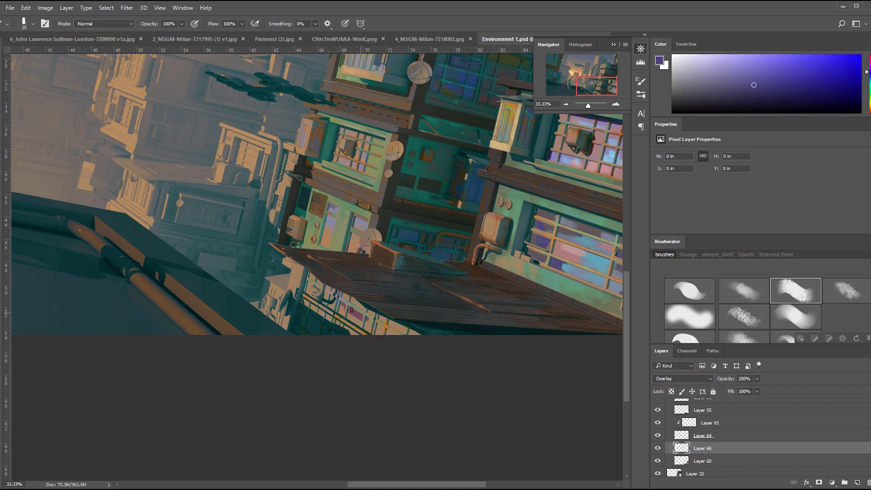
pyautogui.keyDown('alt'); pyautogui.click(329, 288); pyautogui.keyUp('alt')
pyautogui.keyDown('alt'); pyautogui.click(311, 283); pyautogui.keyUp('alt')
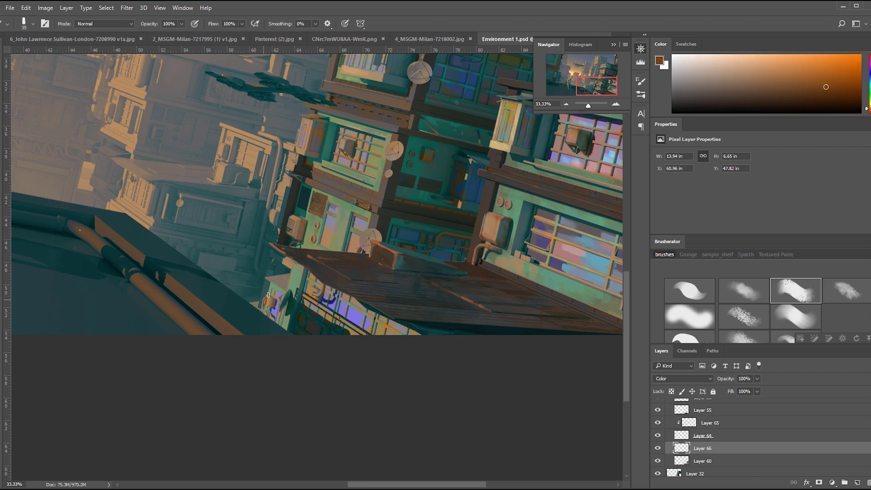
# - Lower the facade's Color tint layer to 83% opacity, clip it to the layer below and merge it down
pyautogui.rightClick(712, 449)
pyautogui.press('Escape')
pyautogui.hotkey('ctrl', '-')
pyautogui.click(757, 379)
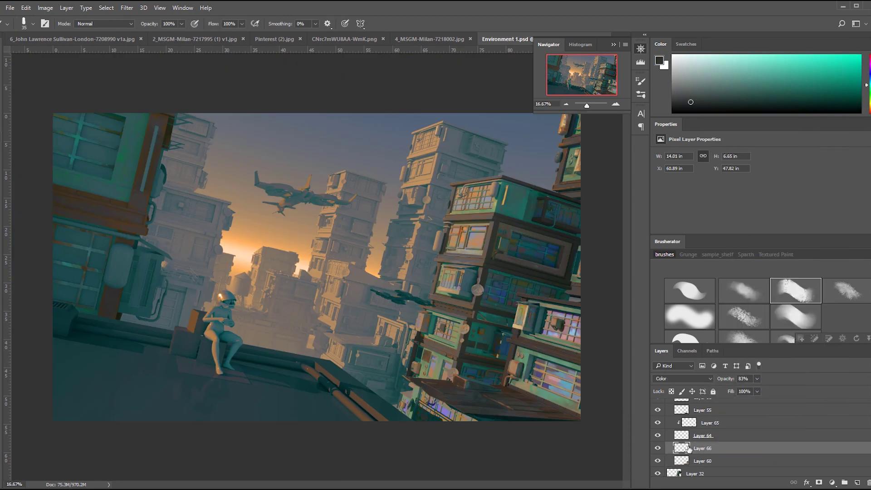
pyautogui.hotkey('ctrl', '+')
pyautogui.hotkey('ctrl', '+')
pyautogui.keyDown('alt'); pyautogui.click(330, 283); pyautogui.keyUp('alt')
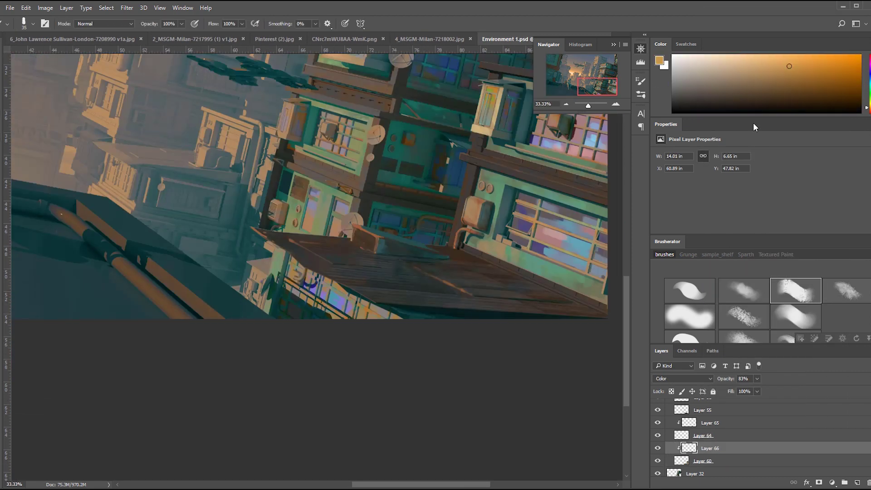
pyautogui.moveTo(401, 270); pyautogui.dragTo(437, 274)
pyautogui.hotkey('ctrl', 'e')
pyautogui.rightClick(716, 449)
pyautogui.press('Escape')
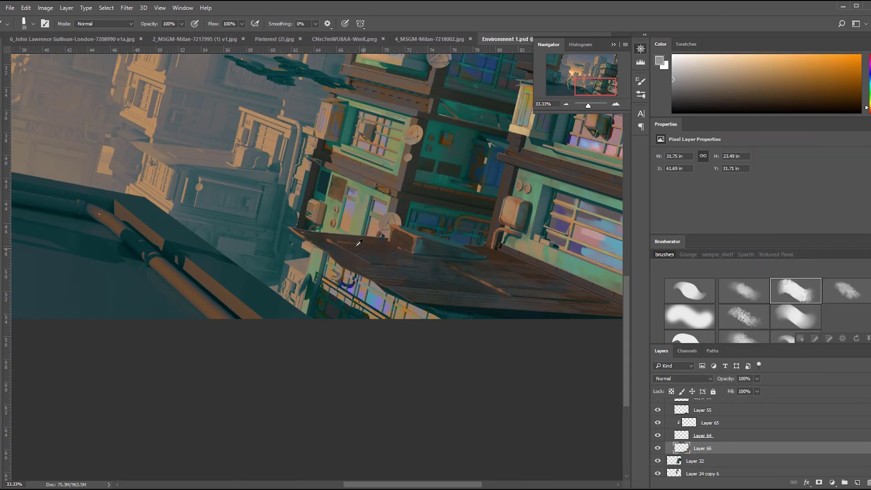
# - Paint sampled dark brown slats beneath the wooden platform's pointed end on Layer 32
pyautogui.click(695, 461)
pyautogui.keyDown('alt'); pyautogui.click(304, 246); pyautogui.keyUp('alt')
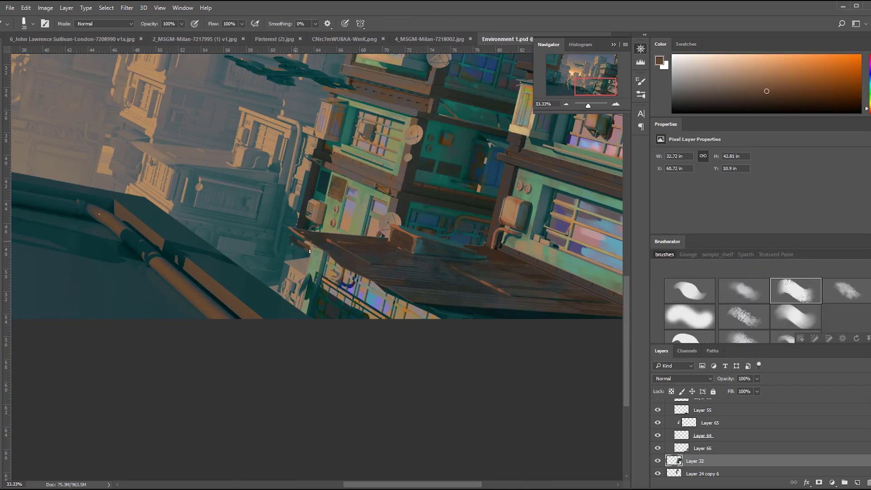
pyautogui.keyDown('alt'); pyautogui.click(296, 252); pyautogui.keyUp('alt')
pyautogui.press('v')
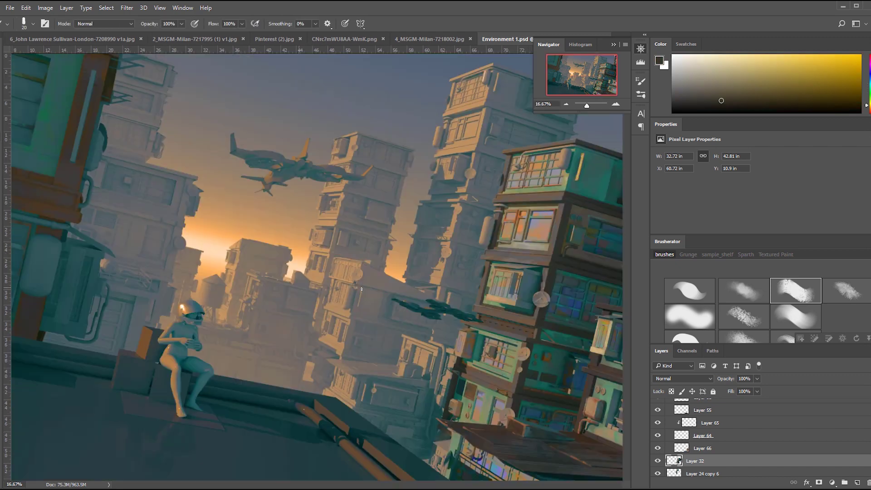
# - Paint the small triangular roof below the platform's tip gray-brown within a selection on a new clipped layer
pyautogui.hotkey('ctrl', '-')
pyautogui.click(857, 484)
pyautogui.press('b')
pyautogui.hotkey('ctrl', '+')
pyautogui.hotkey('ctrl', 'alt', 'g')
pyautogui.moveTo(380, 268); pyautogui.dragTo(379, 270)
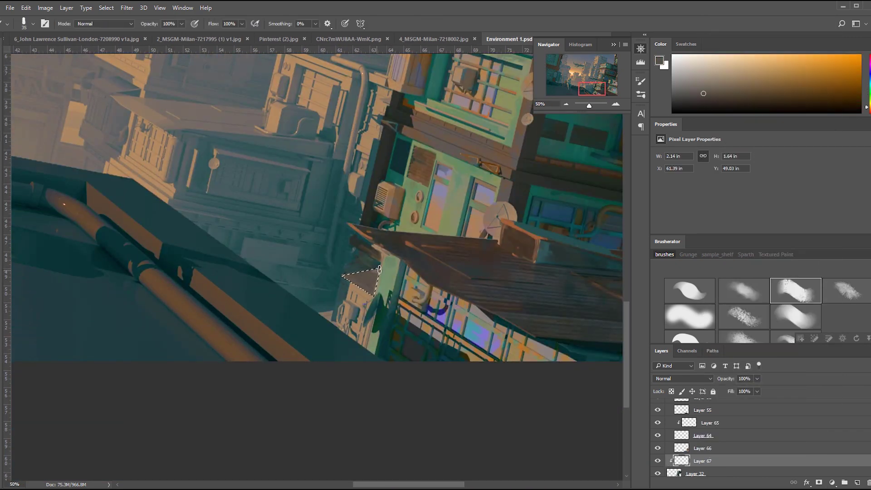
pyautogui.hotkey('ctrl', 'd')
# - Tint the small structure below the platform's tip orange and green on a new clipped Color layer and merge the layers
pyautogui.press(']')
pyautogui.press(']')
pyautogui.press(']')
pyautogui.press(']')
pyautogui.press(']')
pyautogui.press(']')
pyautogui.press(']')
pyautogui.press(']')
pyautogui.hotkey('ctrl', 'alt', 'shift', 'n')
pyautogui.hotkey('ctrl', 'alt', 'g')
pyautogui.hotkey('shift', 'alt', 'c')
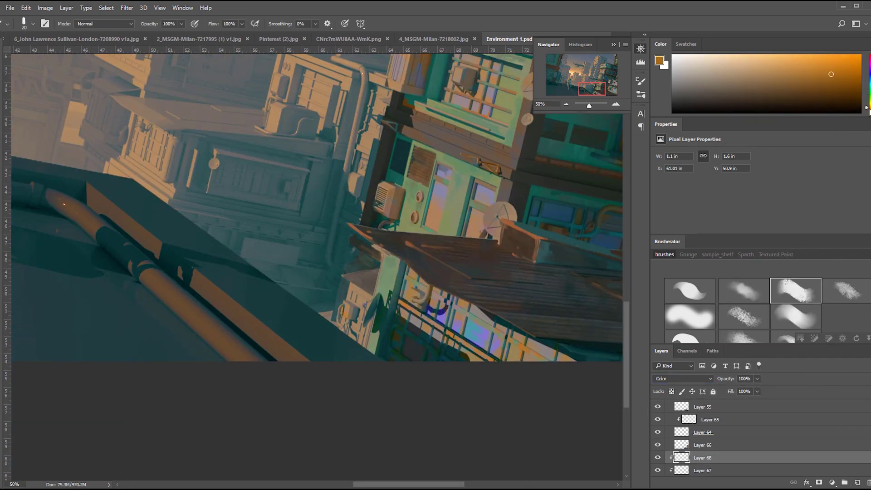
pyautogui.keyDown('alt'); pyautogui.click(401, 275); pyautogui.keyUp('alt')
pyautogui.keyDown('alt'); pyautogui.click(400, 275); pyautogui.keyUp('alt')
pyautogui.keyDown('alt'); pyautogui.click(400, 275); pyautogui.keyUp('alt')
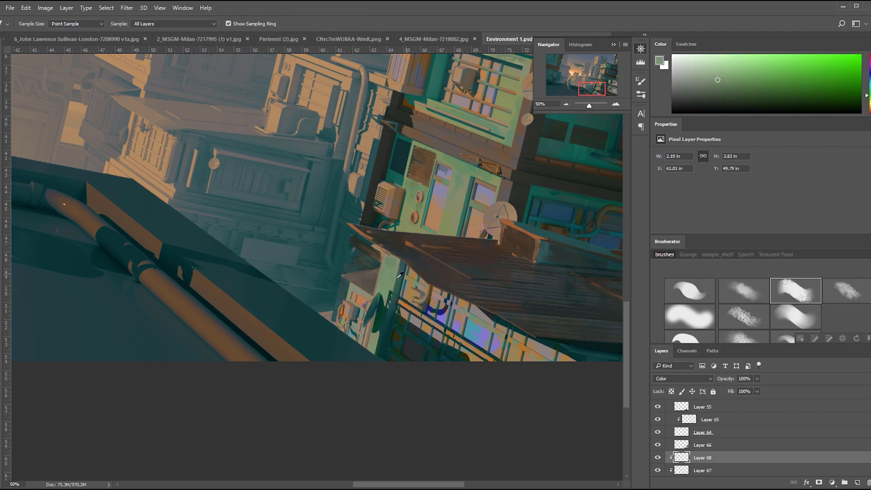
pyautogui.rightClick(690, 458)
pyautogui.click(716, 335)
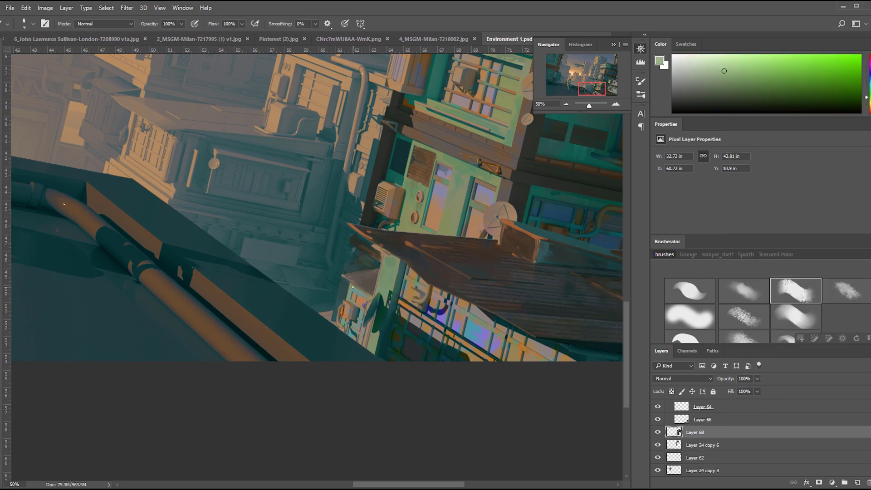
# - Tint the round tanks along the building's side orange and rust brown on a new clipped Color layer
pyautogui.hotkey('ctrl', '-')
pyautogui.press('r')
pyautogui.moveTo(436, 191); pyautogui.dragTo(453, 254)
pyautogui.hotkey('ctrl', 'alt', 'shift', 'n')
pyautogui.hotkey('ctrl', 'alt', 'g')
pyautogui.hotkey('shift', 'alt', 'c')
pyautogui.keyDown('alt'); pyautogui.click(388, 242); pyautogui.keyUp('alt')
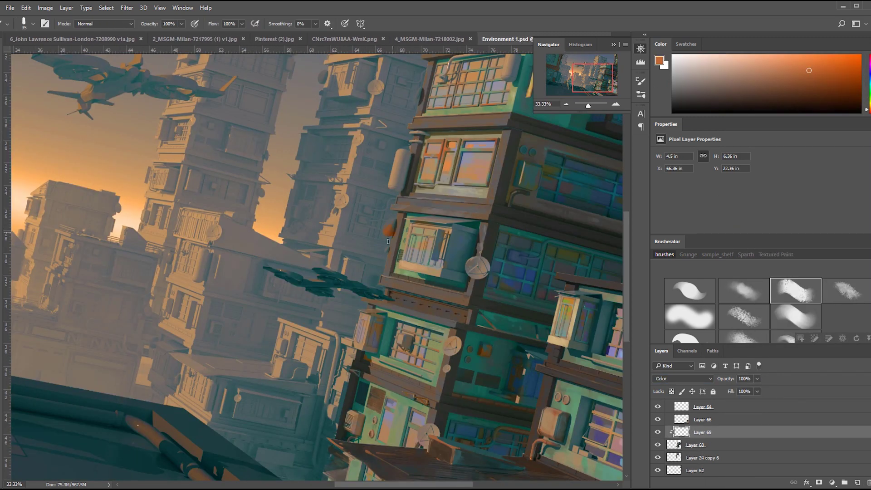
pyautogui.keyDown('alt'); pyautogui.click(382, 230); pyautogui.keyUp('alt')
pyautogui.press(']')
pyautogui.press(']')
pyautogui.press(']')
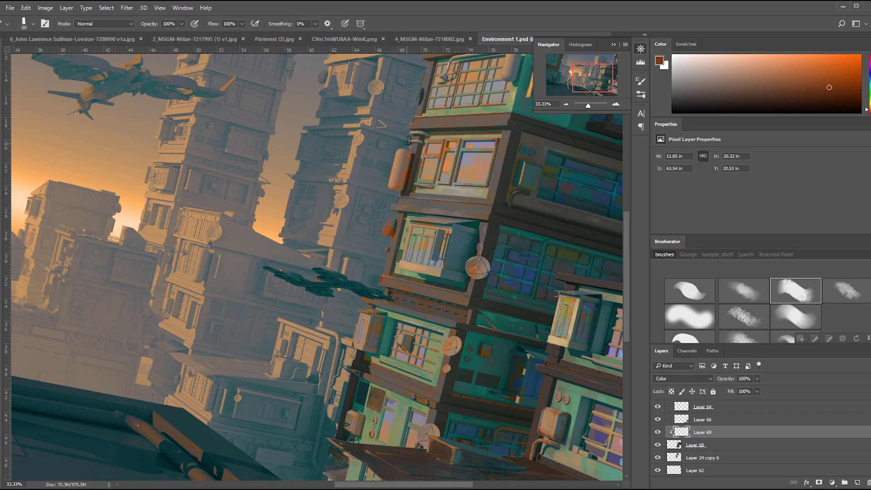
# - Color the upper floors' tank, pipes and wall panels with sampled orange and teal on the Color layer
pyautogui.moveTo(454, 83); pyautogui.dragTo(355, 151)
pyautogui.keyDown('alt'); pyautogui.click(465, 277); pyautogui.keyUp('alt')
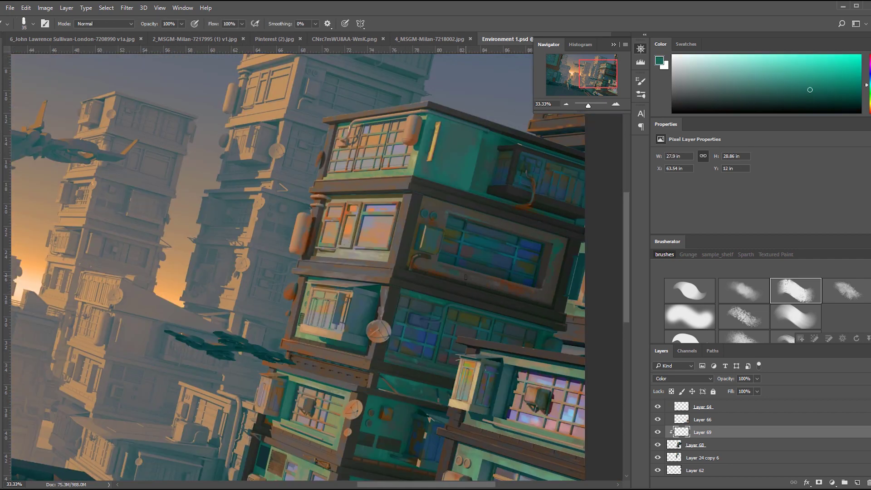
pyautogui.hotkey('ctrl', '-')
pyautogui.keyDown('alt'); pyautogui.click(458, 191); pyautogui.keyUp('alt')
# - Mute the colors of the building's shaded facade with gray strokes on a new clipped Saturation layer
pyautogui.hotkey('ctrl', 'alt', 'shift', 'n')
pyautogui.hotkey('ctrl', 'alt', 'g')
pyautogui.hotkey('shift', 'alt', 't')
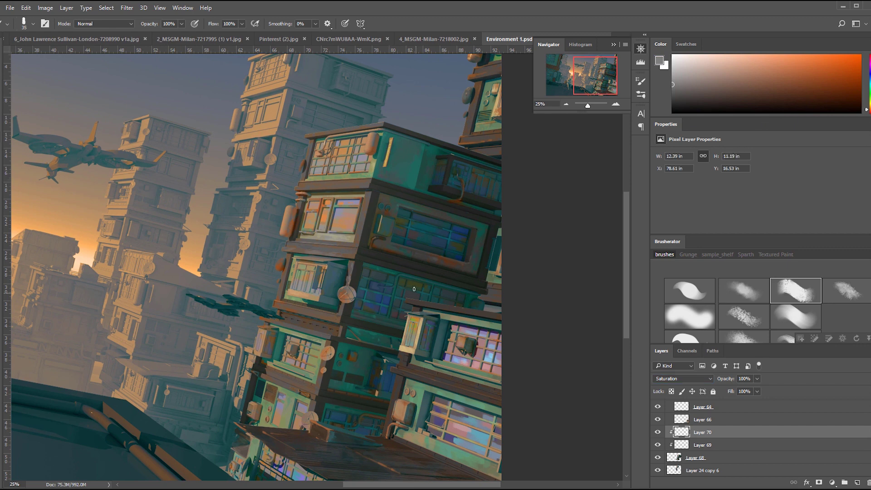
pyautogui.moveTo(355, 372); pyautogui.dragTo(288, 404)
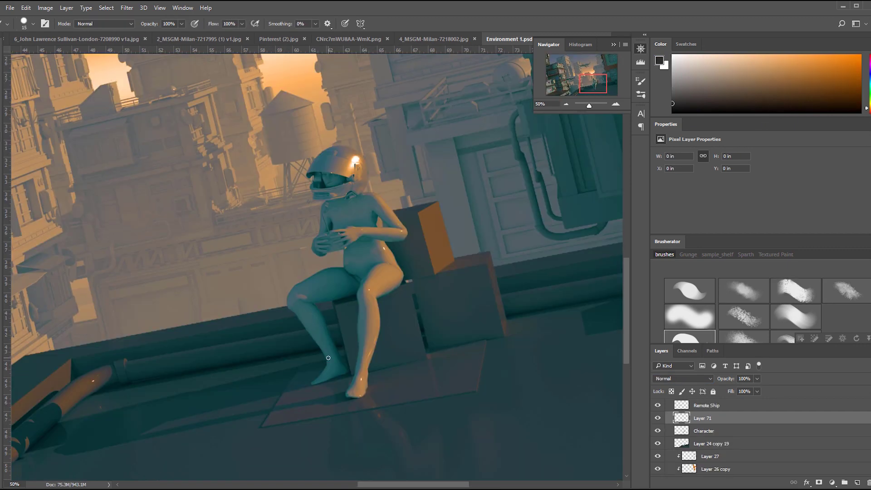
# - Sketch black boots, clothing folds and body outlines over the seated figure on Layer 71
pyautogui.moveTo(309, 381); pyautogui.dragTo(324, 361)
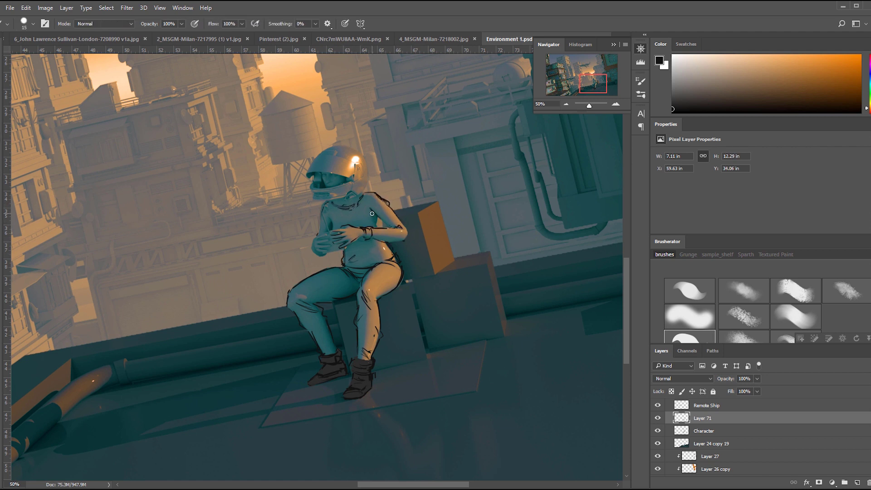
pyautogui.moveTo(372, 214); pyautogui.dragTo(379, 228)
# - Fill the figure's jacket and trousers with a flat gray base on a new layer below the line work
pyautogui.hotkey('ctrl', 'shift', 'alt', 'n')
pyautogui.keyDown('alt'); pyautogui.click(322, 232); pyautogui.keyUp('alt')
pyautogui.press(']')
pyautogui.press(']')
pyautogui.press(']')
pyautogui.moveTo(347, 240)
pyautogui.mouseDown()
pyautogui.moveTo(361, 254)
pyautogui.moveTo(317, 294)
pyautogui.mouseUp()
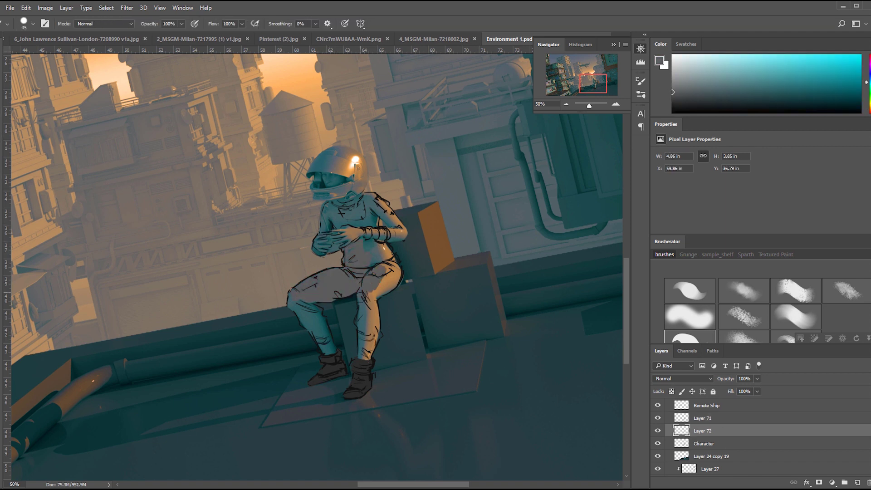
pyautogui.press('[')
pyautogui.keyDown('alt'); pyautogui.click(356, 227); pyautogui.keyUp('alt')
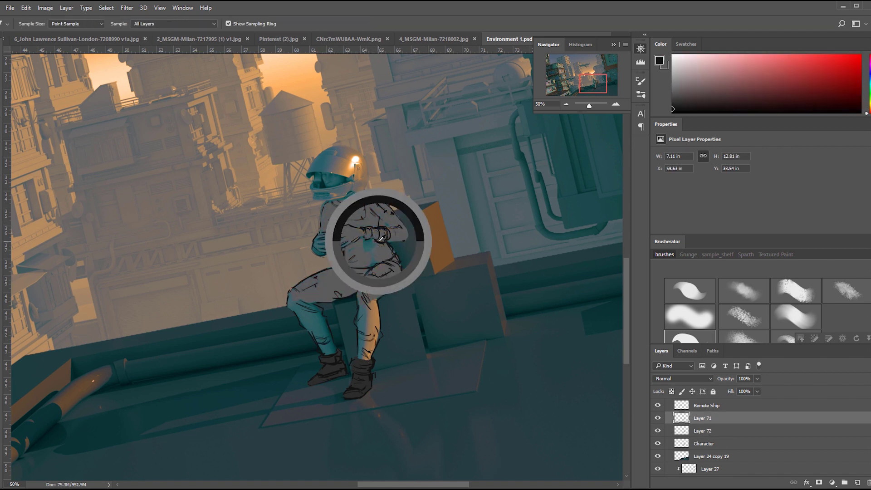
pyautogui.moveTo(354, 236); pyautogui.dragTo(315, 250)
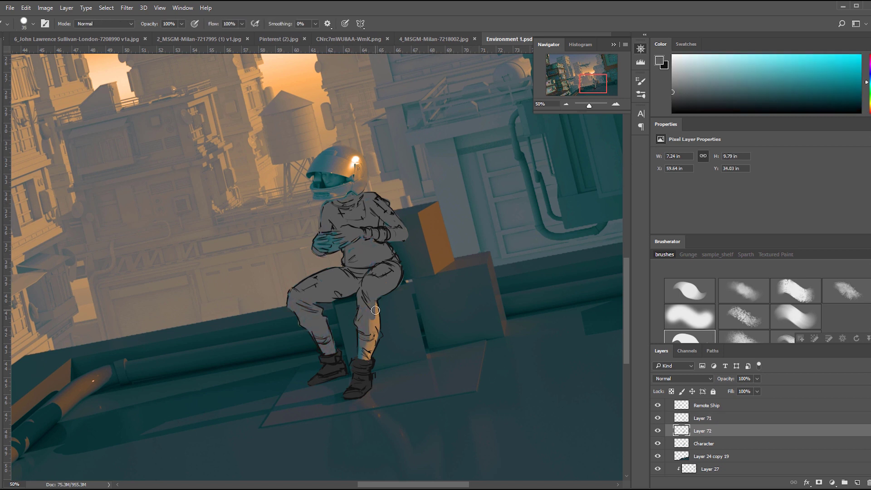
pyautogui.moveTo(375, 310); pyautogui.dragTo(369, 358)
# - Draw the gathered trouser cuffs in black on the line layer with a smaller brush
pyautogui.press('[')
pyautogui.press('[')
pyautogui.press('[')
pyautogui.hotkey('alt', ']')
pyautogui.press('d')
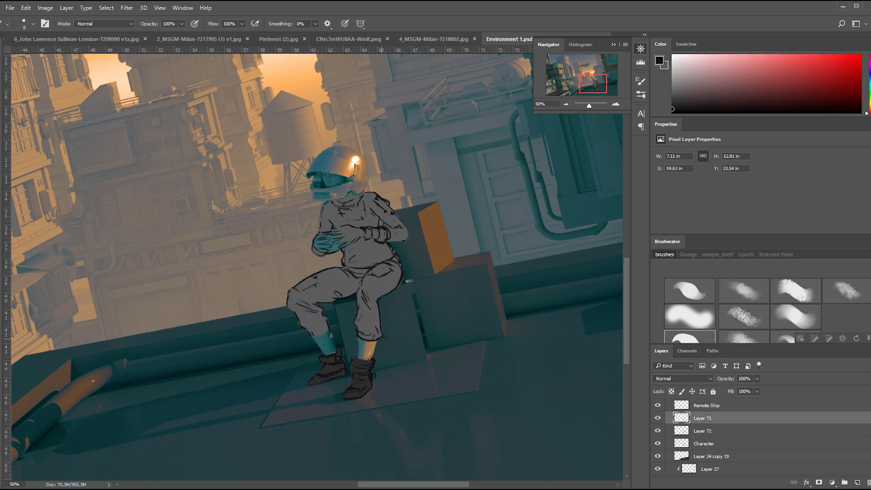
# - Fill the figure's bare ankles between trousers and boots with sampled gray on Layer 72
pyautogui.press(']')
pyautogui.press(']')
pyautogui.press(']')
pyautogui.press(']')
pyautogui.press(']')
pyautogui.press(']')
pyautogui.keyDown('alt'); pyautogui.click(359, 318); pyautogui.keyUp('alt')
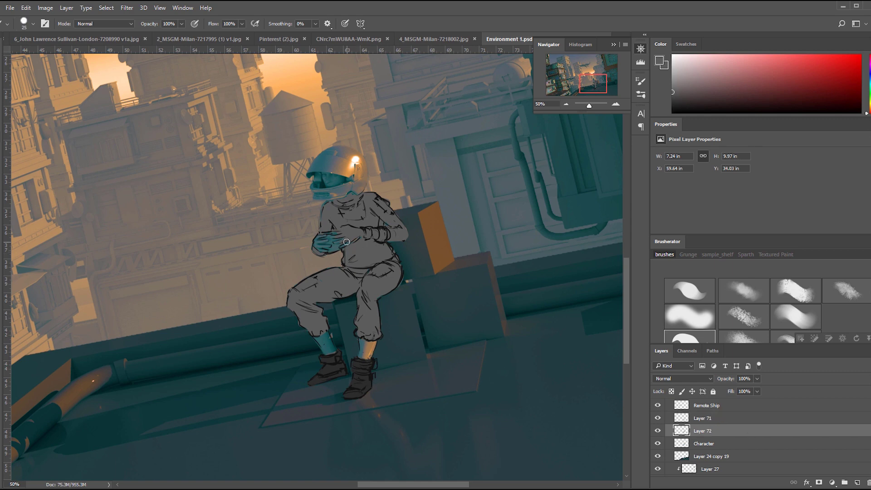
pyautogui.moveTo(332, 340); pyautogui.dragTo(368, 354)
# - Draw the jacket's collar, shoulder pad and round chest detail with a fine black brush on the line layer
pyautogui.press('h')
pyautogui.moveTo(435, 244)
pyautogui.mouseDown()
pyautogui.moveTo(487, 341)
pyautogui.moveTo(418, 232)
pyautogui.moveTo(419, 219)
pyautogui.moveTo(367, 226)
pyautogui.mouseUp()
pyautogui.press('e')
pyautogui.press('b')
pyautogui.press('[')
pyautogui.press('[')
pyautogui.press('d')
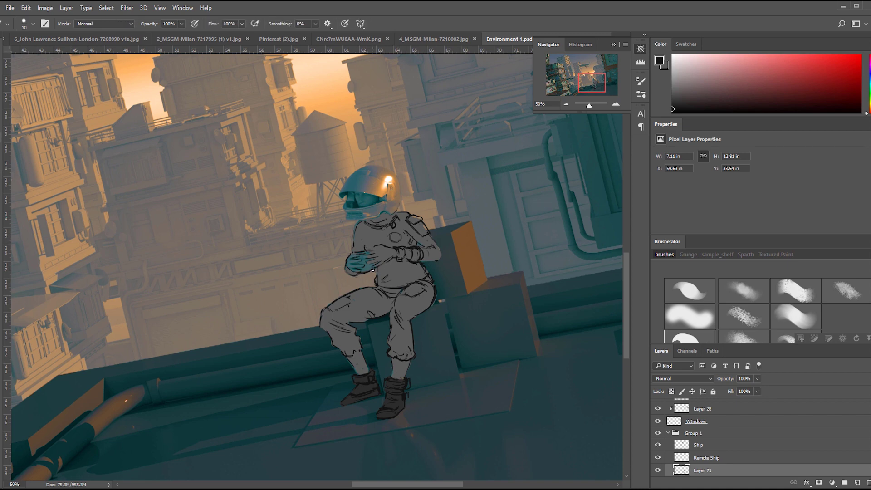
# - Darken the figure's clothing base layer with Hue/Saturation, setting Lightness to -36
pyautogui.keyDown('alt'); pyautogui.click(372, 270); pyautogui.keyUp('alt')
pyautogui.hotkey('ctrl', 'shift', 'alt', 'n')
pyautogui.moveTo(383, 255); pyautogui.dragTo(392, 263)
pyautogui.hotkey('ctrl', 'u')
pyautogui.moveTo(233, 267); pyautogui.dragTo(220, 268)
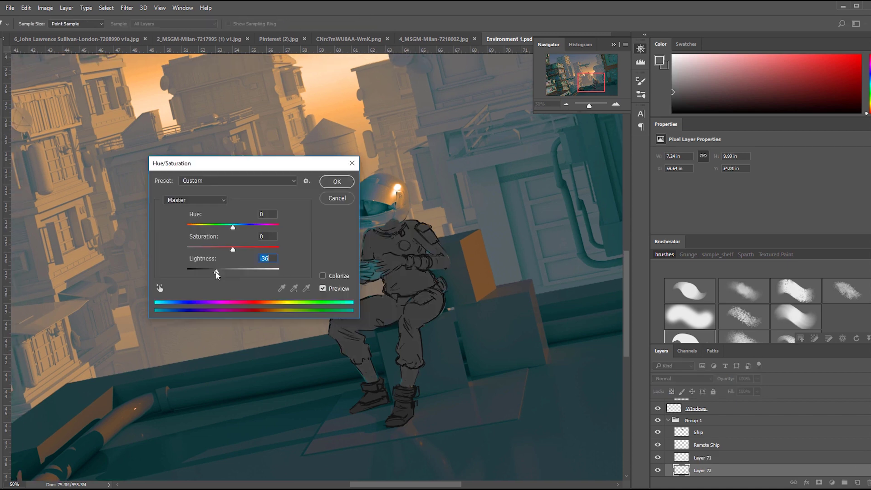
pyautogui.press('Return')
# - Clip the shading layer to the clothing base, set its blend mode to Hard Light and merge it down
pyautogui.hotkey('ctrl', '-')
pyautogui.hotkey('ctrl', '-')
pyautogui.hotkey('ctrl', '-')
pyautogui.press('m')
pyautogui.hotkey('ctrl', 'shift', 'alt', 'n')
pyautogui.hotkey('ctrl', 'alt', 'g')
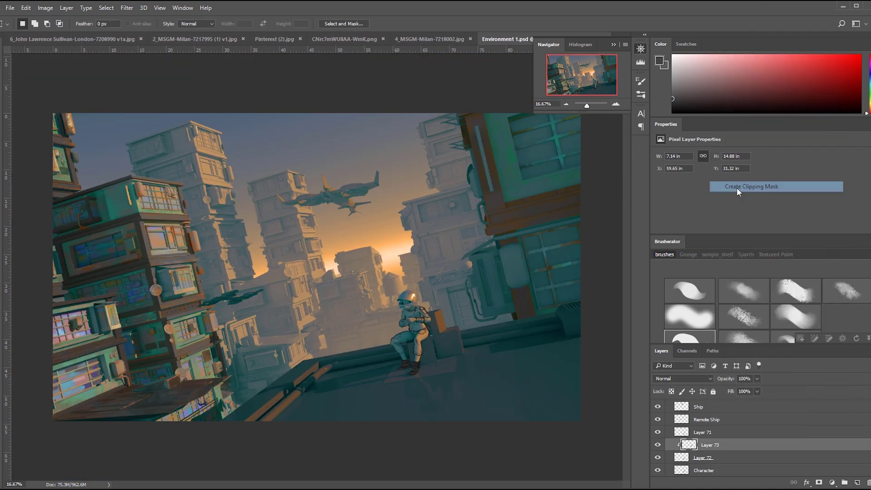
pyautogui.hotkey('alt', 'shift', 'j')
pyautogui.hotkey('alt', 'shift', 'i')
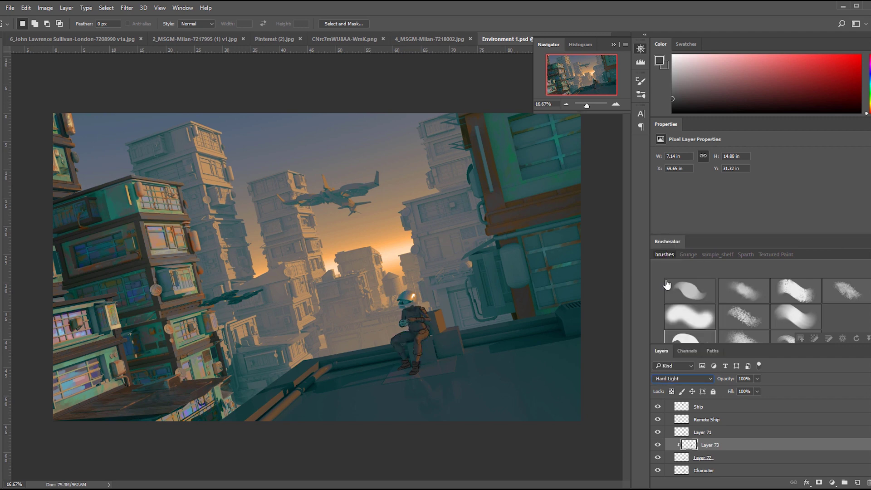
pyautogui.scroll(5, 408, 336)
pyautogui.rightClick(710, 445)
pyautogui.click(735, 305)
# - Paint the near trouser leg orange on a new layer clipped to the clothing, using Multiply at 74% opacity
pyautogui.press('b')
pyautogui.keyDown('alt'); pyautogui.click(444, 299); pyautogui.keyUp('alt')
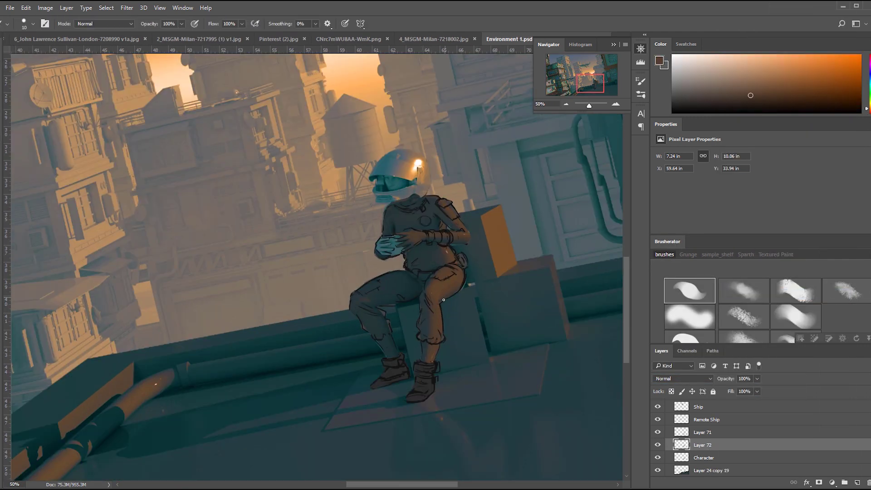
pyautogui.keyDown('alt'); pyautogui.click(420, 311); pyautogui.keyUp('alt')
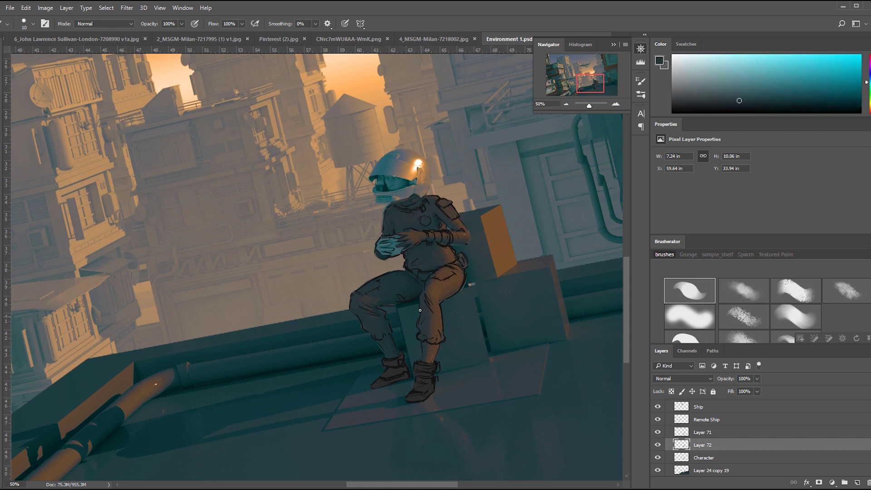
pyautogui.moveTo(420, 310); pyautogui.dragTo(429, 317)
pyautogui.hotkey('ctrl', 'shift', 'alt', 'n')
pyautogui.press(']')
pyautogui.press(']')
pyautogui.rightClick(710, 444)
pyautogui.click(743, 184)
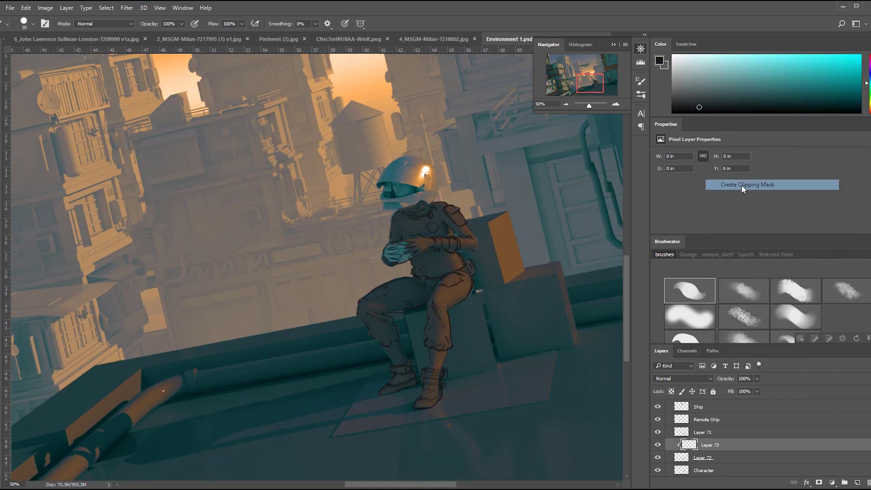
pyautogui.click(441, 308)
pyautogui.keyDown('alt'); pyautogui.click(441, 308); pyautogui.keyUp('alt')
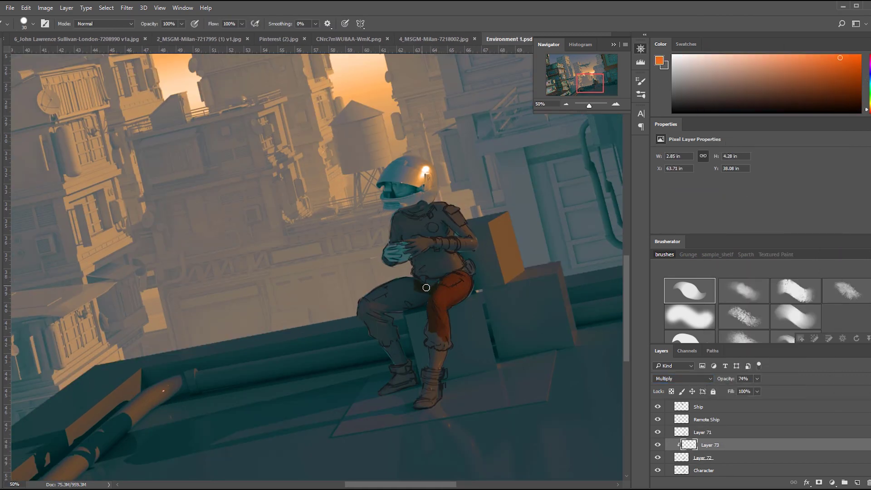
# - Extend the orange tint over the far trouser leg, the near cuff and the jacket
pyautogui.moveTo(426, 288); pyautogui.dragTo(387, 299)
pyautogui.moveTo(439, 344); pyautogui.dragTo(449, 346)
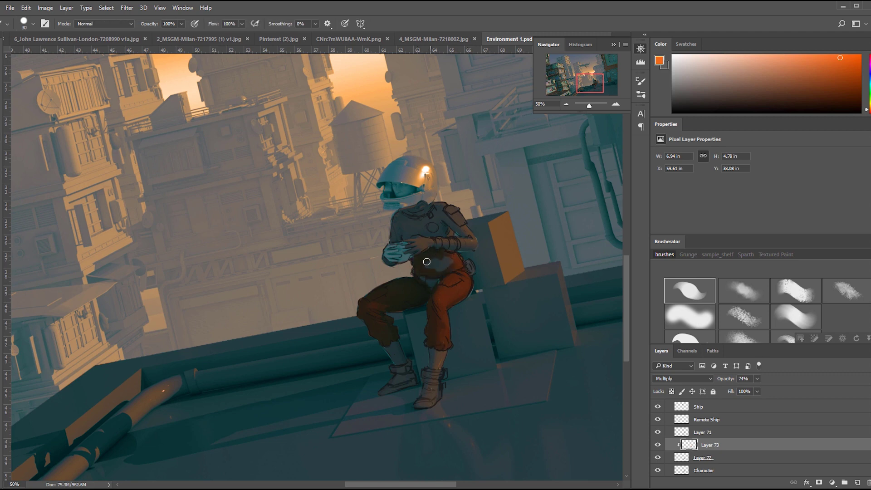
pyautogui.moveTo(426, 262); pyautogui.dragTo(437, 302)
pyautogui.moveTo(438, 254); pyautogui.dragTo(458, 272)
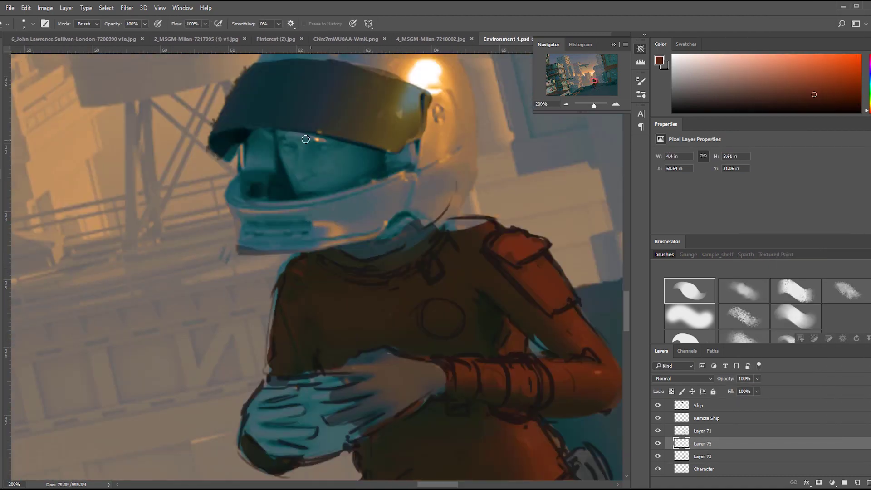
# - Cover the remote ship with a red layer clipped to Remote Ship, in Overlay mode at 79% opacity
pyautogui.scroll(-3, 369, 203)
pyautogui.hotkey('ctrl', '-')
pyautogui.hotkey('ctrl', '-')
pyautogui.hotkey('ctrl', '-')
pyautogui.hotkey('ctrl', '-')
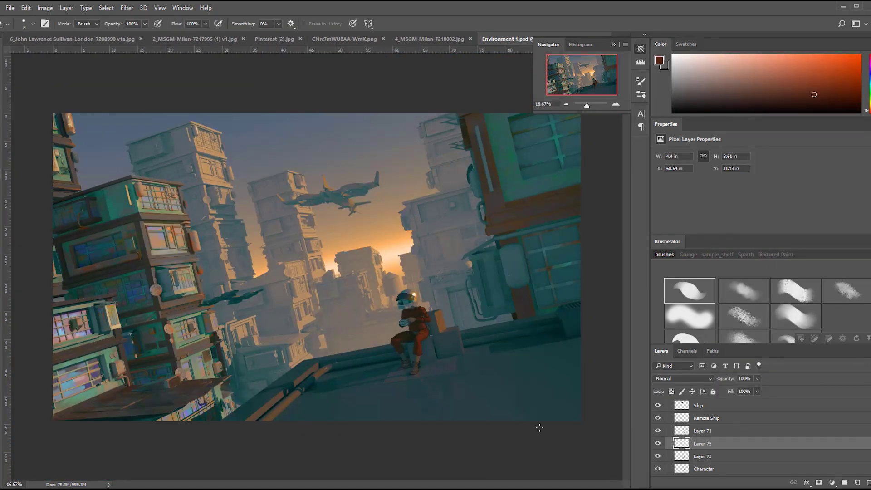
pyautogui.hotkey('ctrl', 'alt', 'z')
pyautogui.hotkey('ctrl', '+')
pyautogui.hotkey('ctrl', '+')
pyautogui.hotkey('ctrl', '+')
pyautogui.moveTo(590, 363); pyautogui.dragTo(436, 287)
pyautogui.hotkey('ctrl', '+')
pyautogui.hotkey('ctrl', '+')
pyautogui.moveTo(501, 326); pyautogui.dragTo(299, 279)
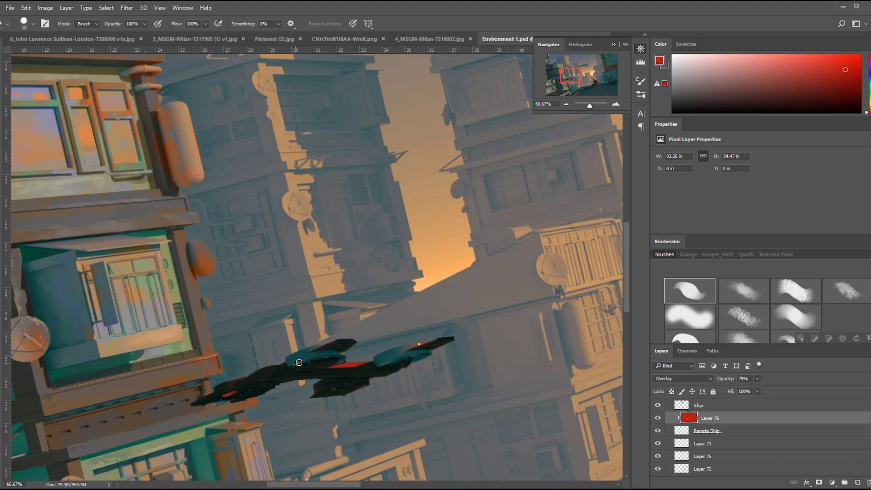
# - Paint yellow stripes across the remote ship's wings on a new clipped layer in Soft Light mode
pyautogui.hotkey('ctrl', '-')
pyautogui.hotkey('ctrl', '-')
pyautogui.hotkey('ctrl', '-')
pyautogui.hotkey('ctrl', '-')
pyautogui.click(676, 431)
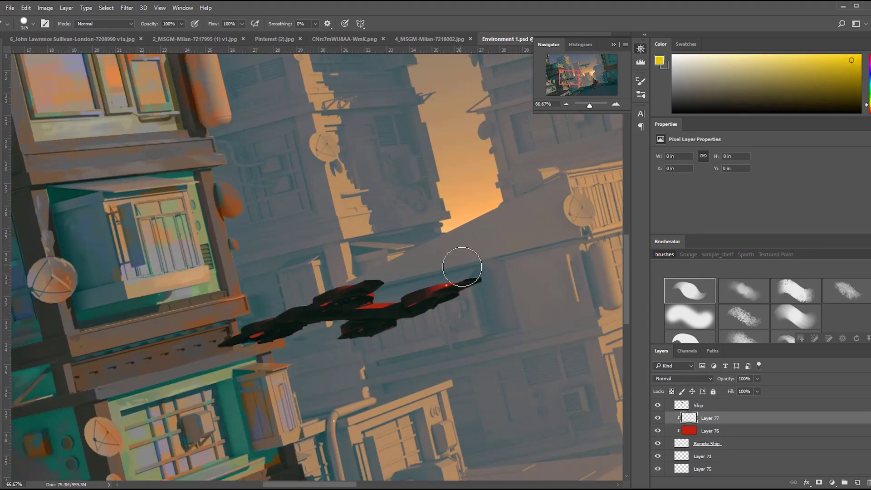
pyautogui.moveTo(403, 300); pyautogui.dragTo(456, 288)
pyautogui.click(683, 379)
pyautogui.click(672, 282)
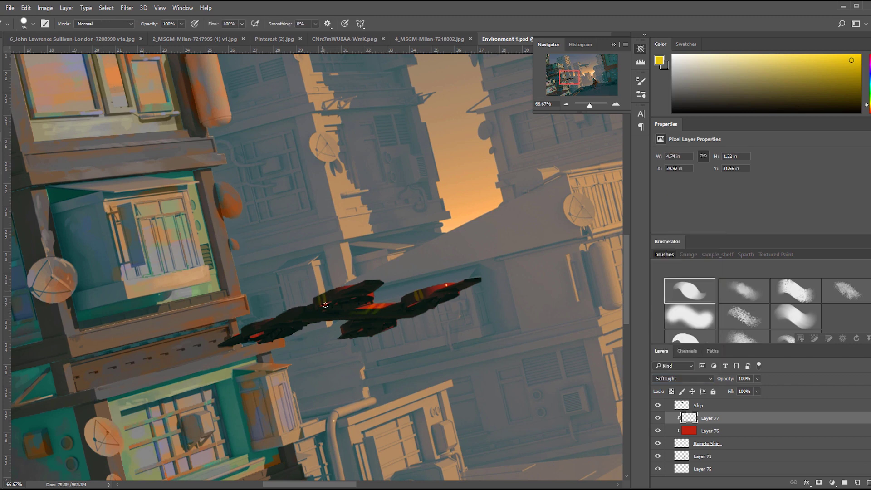
# - Glaze the sky behind the distant buildings with orange on the sky layer, using a large soft brush at 20% opacity
pyautogui.hotkey('ctrl', '0')
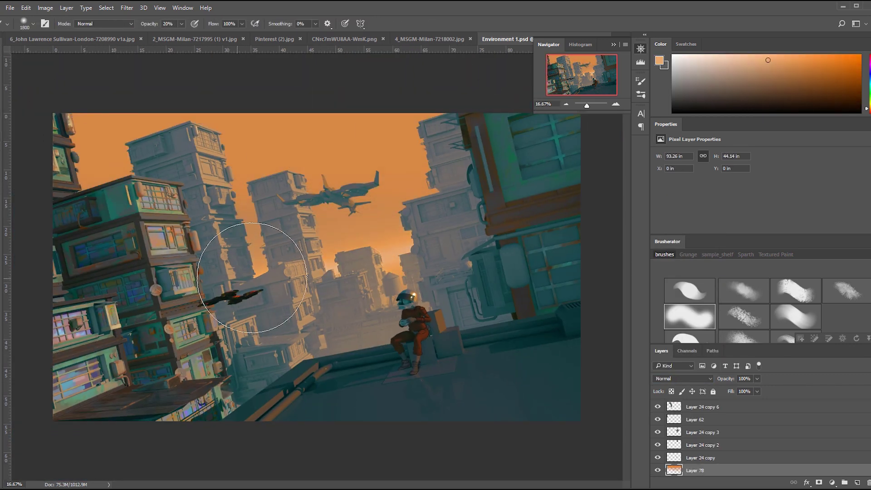
pyautogui.click(826, 60)
pyautogui.moveTo(251, 278)
pyautogui.mouseDown()
pyautogui.moveTo(358, 275)
pyautogui.moveTo(391, 259)
pyautogui.moveTo(421, 323)
pyautogui.mouseUp()
pyautogui.keyDown('alt'); pyautogui.click(344, 281); pyautogui.keyUp('alt')
pyautogui.click(658, 470)
pyautogui.click(658, 470)
# - Brush a more saturated orange along the upper sky with a smaller soft brush and compare the sky with and without it
pyautogui.click(771, 60)
pyautogui.click(812, 64)
pyautogui.click(839, 59)
pyautogui.press('[')
pyautogui.press('[')
pyautogui.press('[')
pyautogui.press('[')
pyautogui.press('[')
pyautogui.press('[')
pyautogui.press('[')
pyautogui.press('[')
pyautogui.moveTo(54, 112)
pyautogui.mouseDown()
pyautogui.moveTo(126, 151)
pyautogui.moveTo(499, 130)
pyautogui.mouseUp()
pyautogui.click(658, 470)
pyautogui.click(659, 470)
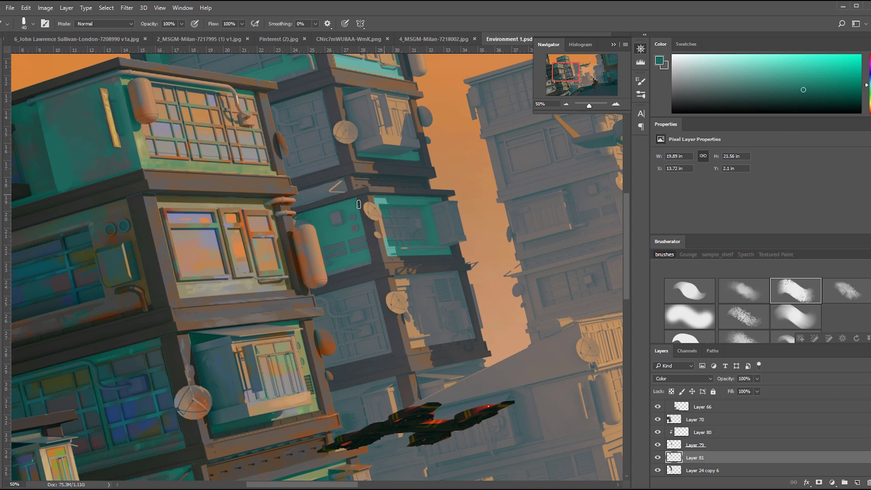
# - Tint the tower behind the foreground apartments with teal walls, blue windows and brown beams on a clipped Color layer
pyautogui.scroll(-3, 359, 204)
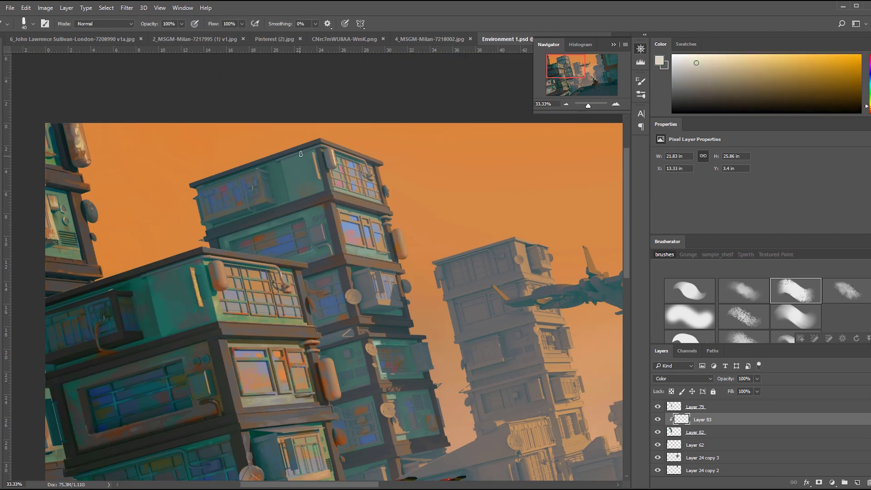
pyautogui.hotkey('ctrl', '-')
pyautogui.hotkey('ctrl', '-')
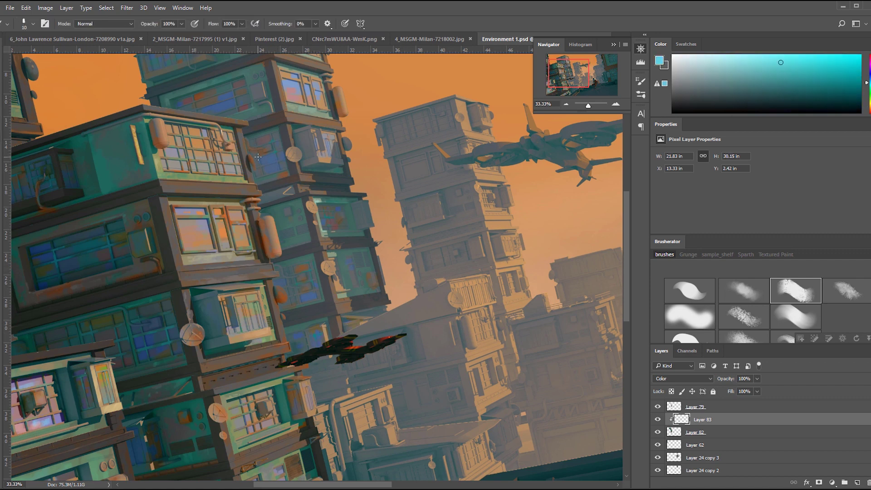
pyautogui.moveTo(238, 106); pyautogui.dragTo(268, 131)
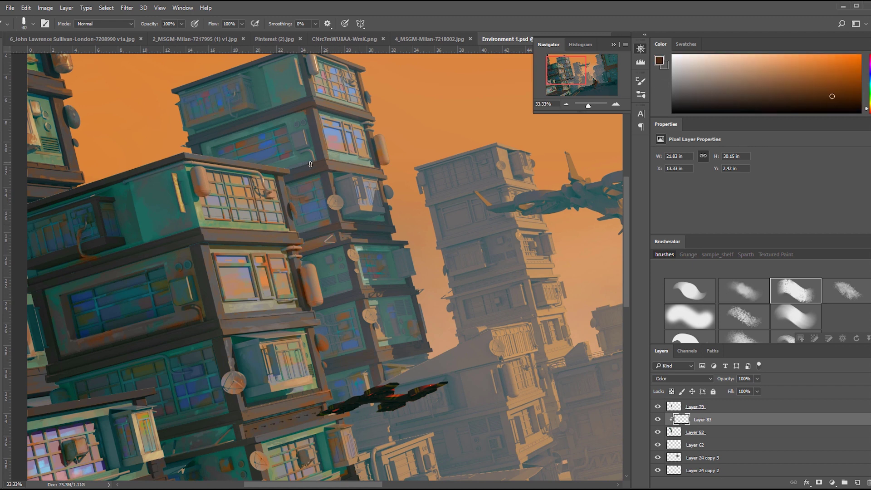
pyautogui.press(']')
pyautogui.press(']')
pyautogui.press(']')
pyautogui.press(']')
pyautogui.press(']')
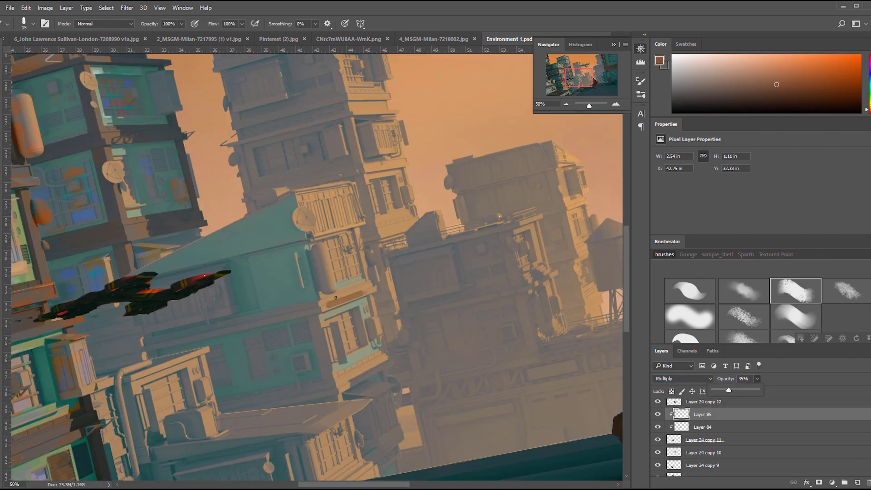
# - Paint the middle building's floor beams and corner post brown within lasso selections, on the Multiply layer at 35% opacity
pyautogui.moveTo(318, 304)
pyautogui.mouseDown()
pyautogui.moveTo(372, 292)
pyautogui.moveTo(327, 310)
pyautogui.moveTo(285, 311)
pyautogui.moveTo(330, 376)
pyautogui.mouseUp()
pyautogui.press('l')
pyautogui.press('b')
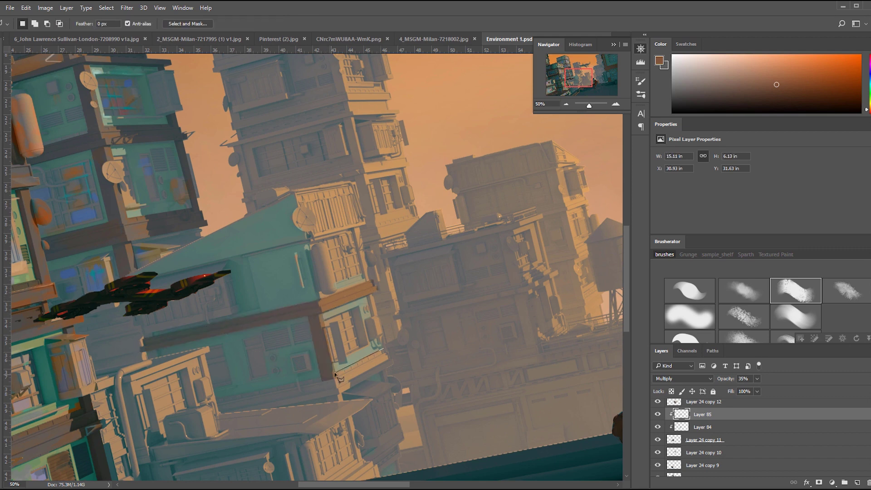
pyautogui.moveTo(212, 400); pyautogui.dragTo(202, 412)
pyautogui.press('b')
pyautogui.moveTo(273, 404)
pyautogui.mouseDown()
pyautogui.moveTo(351, 382)
pyautogui.moveTo(218, 406)
pyautogui.mouseUp()
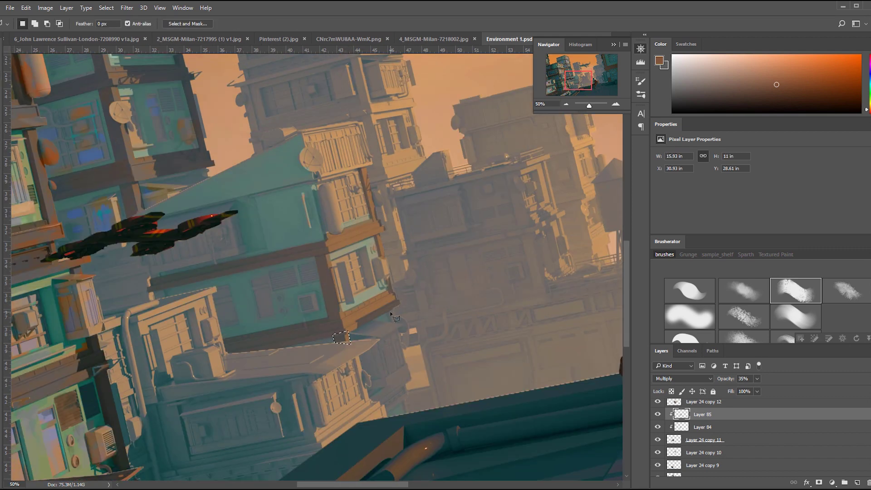
pyautogui.press('b')
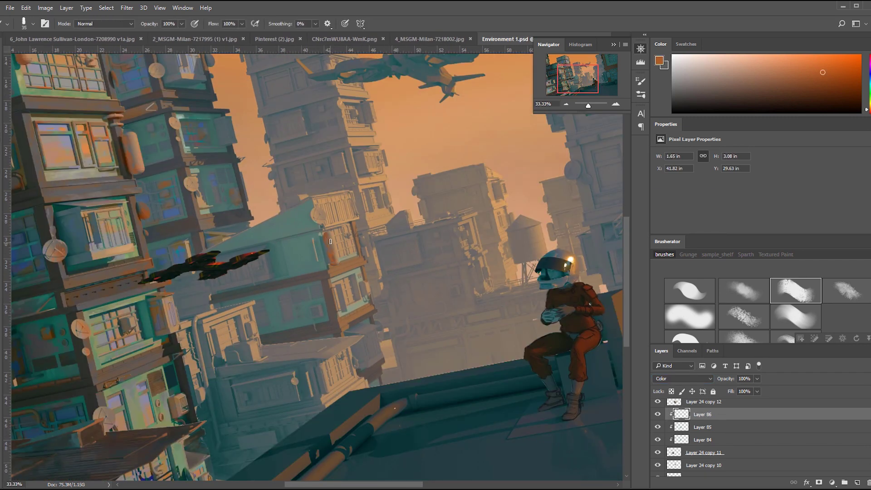
# - Tint the middle building's wall tank, beams and dish orange on the clipped Color layer
pyautogui.press('e')
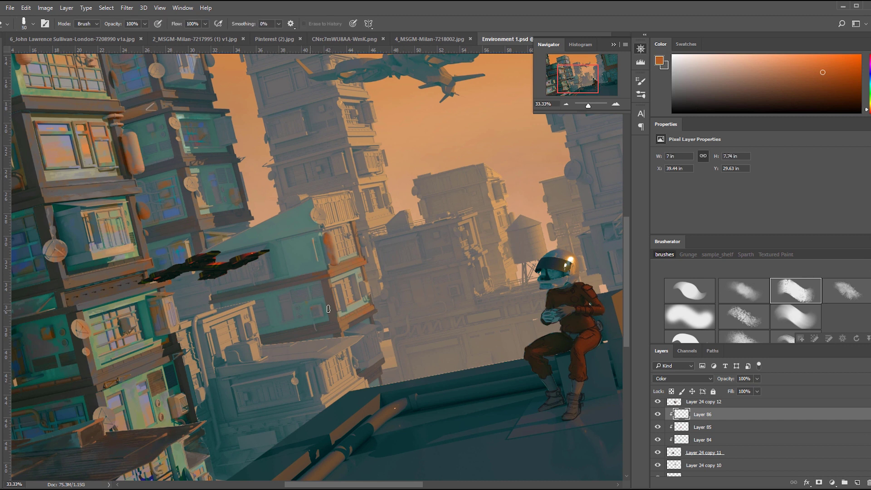
pyautogui.press('b')
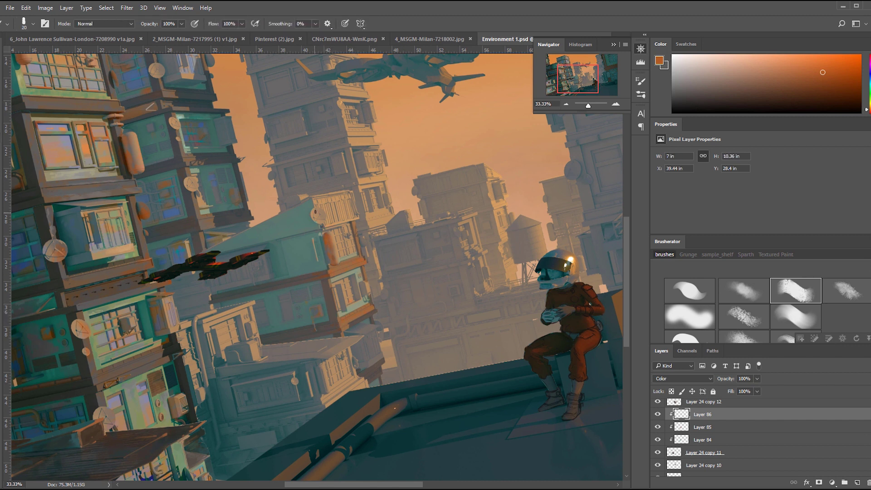
pyautogui.moveTo(316, 212); pyautogui.dragTo(324, 229)
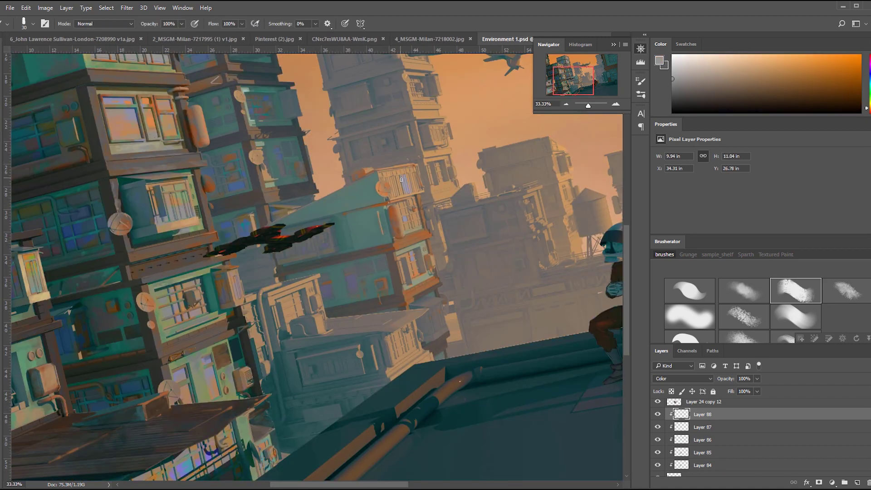
# - Color the middle building's windows and balcony with sampled orange and blue tones on the topmost clipped Color layer
pyautogui.keyDown('alt'); pyautogui.click(417, 265); pyautogui.keyUp('alt')
pyautogui.moveTo(417, 264); pyautogui.dragTo(443, 251)
pyautogui.keyDown('alt'); pyautogui.click(325, 234); pyautogui.keyUp('alt')
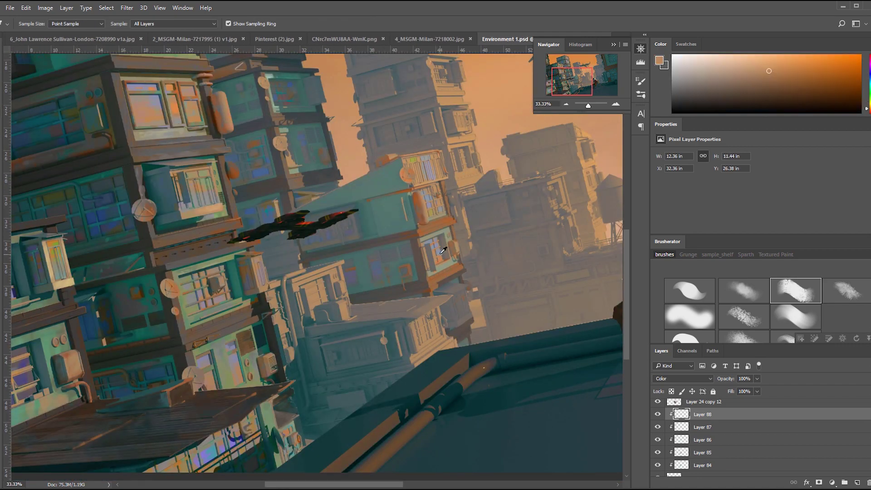
pyautogui.keyDown('alt'); pyautogui.click(359, 280); pyautogui.keyUp('alt')
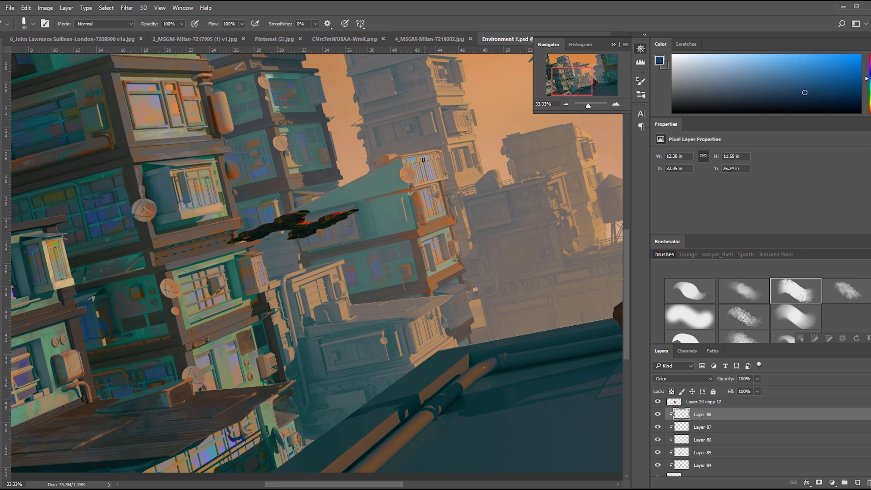
# - Add light teal and blue touches to the middle building's window frames, walls and panes with a small brush
pyautogui.hotkey('ctrl', '+')
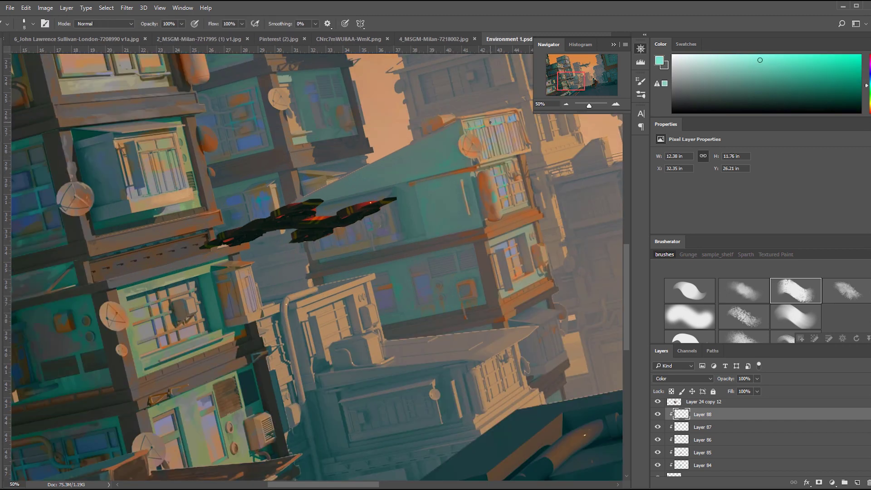
pyautogui.moveTo(518, 234); pyautogui.dragTo(499, 205)
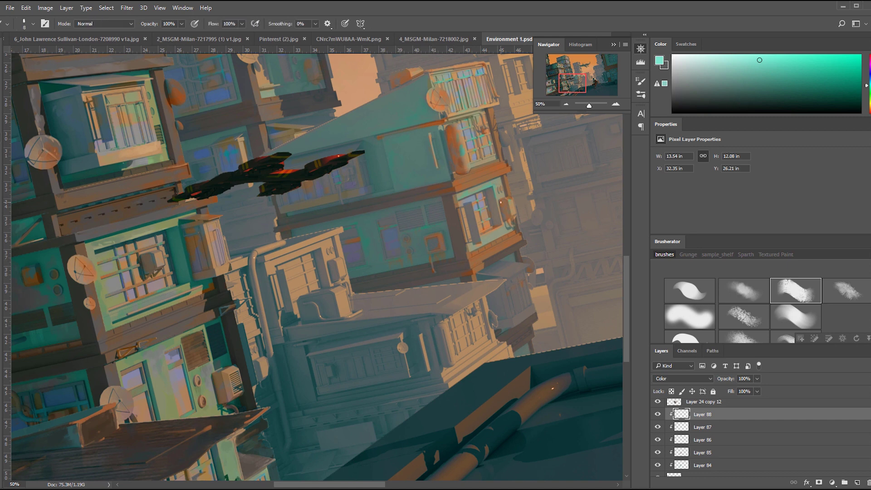
pyautogui.press('Escape')
pyautogui.keyDown('alt'); pyautogui.click(290, 145); pyautogui.keyUp('alt')
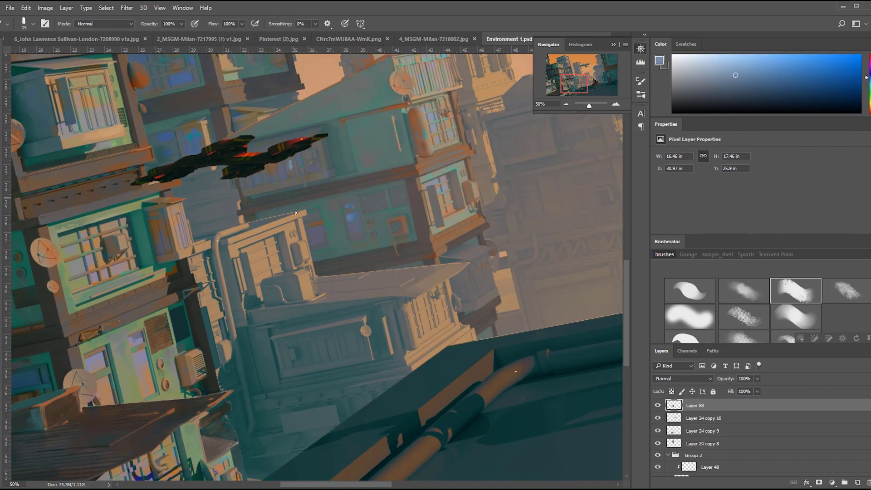
# - Tint the upper window panes of the large foreground building beside the seated figure blue, red and orange in Color mode
pyautogui.keyDown('alt'); pyautogui.click(422, 130); pyautogui.keyUp('alt')
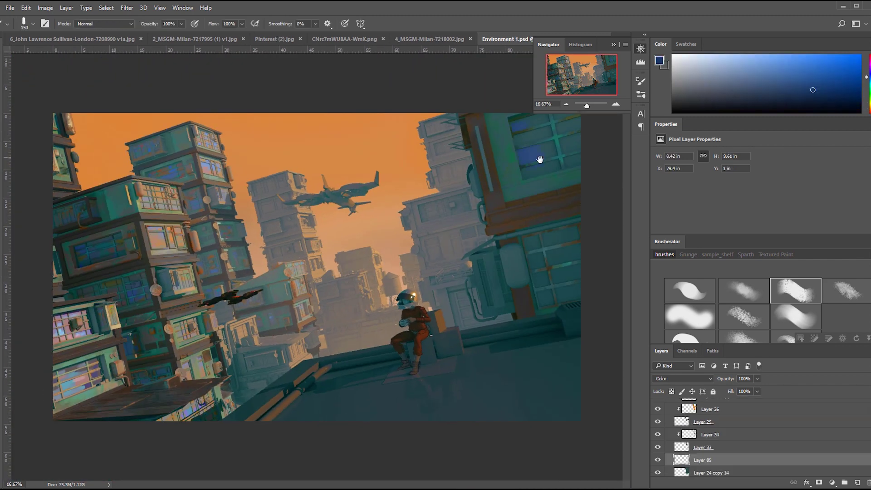
pyautogui.click(549, 151)
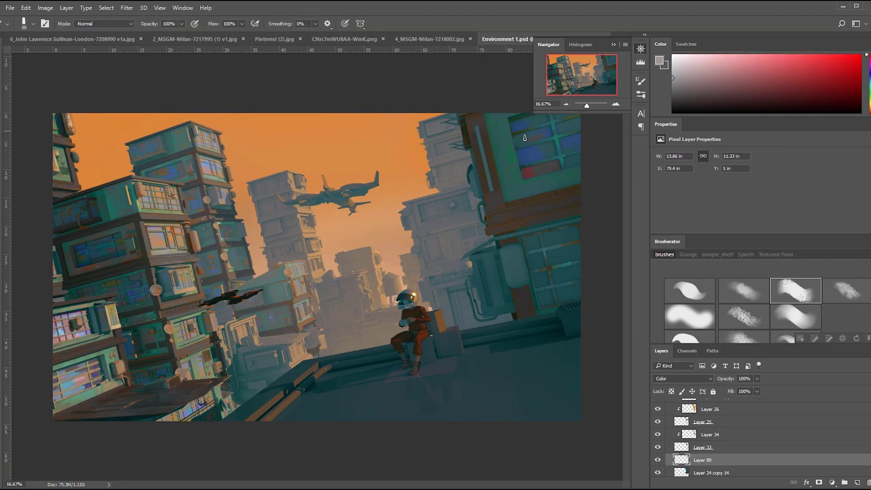
pyautogui.keyDown('alt'); pyautogui.click(541, 131); pyautogui.keyUp('alt')
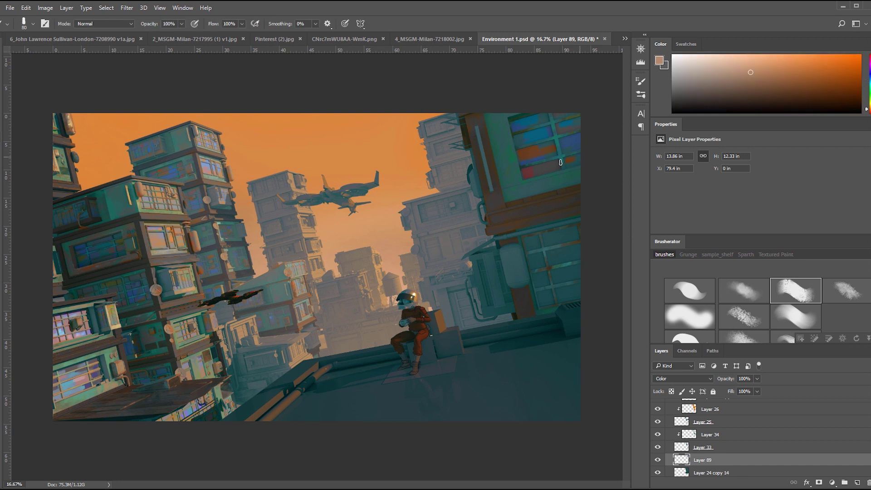
# - Paint bright blue reflections in the large foreground building's upper window on a new layer, using sampled colors
pyautogui.hotkey('ctrl', 'shift', 'alt', 'n')
pyautogui.moveTo(533, 133); pyautogui.dragTo(549, 124)
pyautogui.keyDown('alt'); pyautogui.click(498, 131); pyautogui.keyUp('alt')
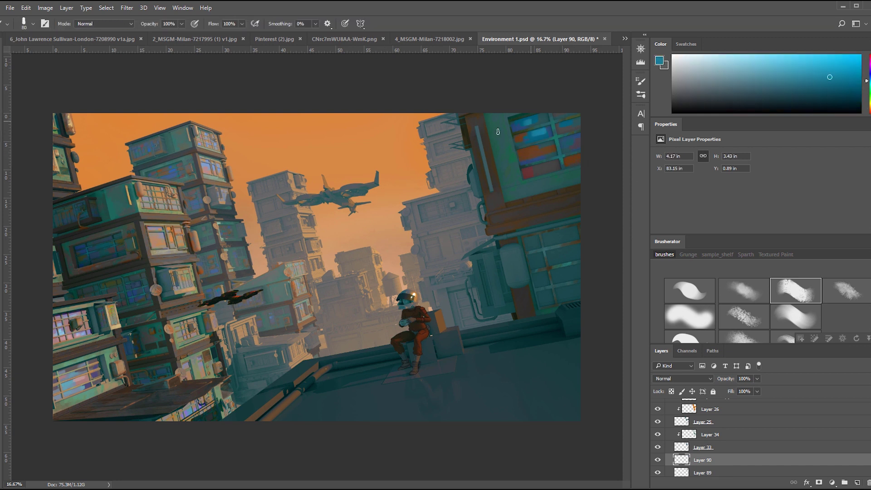
pyautogui.keyDown('alt'); pyautogui.click(547, 156); pyautogui.keyUp('alt')
pyautogui.keyDown('alt'); pyautogui.click(552, 163); pyautogui.keyUp('alt')
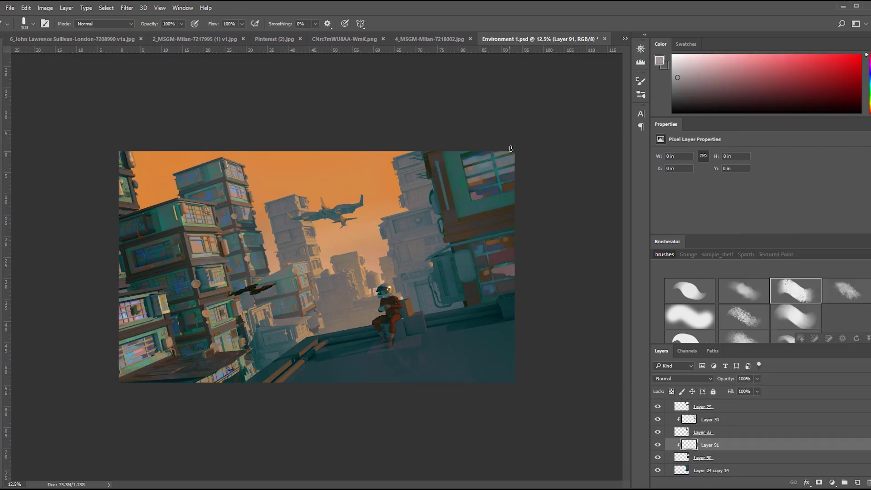
# - Set the opacity of the large foreground building's window reflection layer to 70%
pyautogui.press('7')
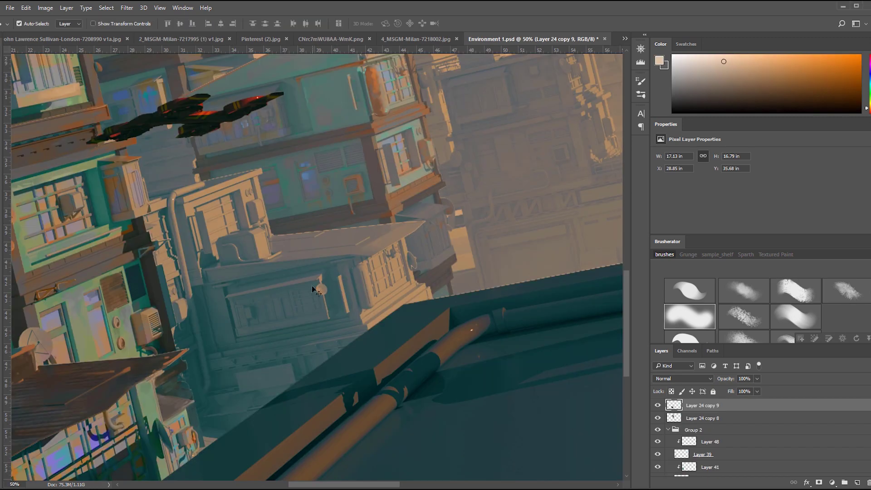
# - Tint the low building's windows with sampled orange and blue tones on a new clipped layer set to Color
pyautogui.click(680, 379)
pyautogui.click(678, 369)
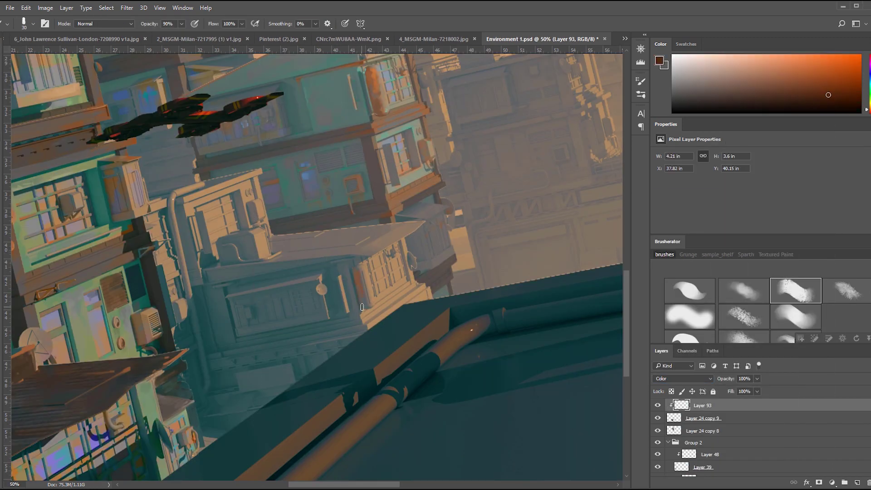
pyautogui.press('b')
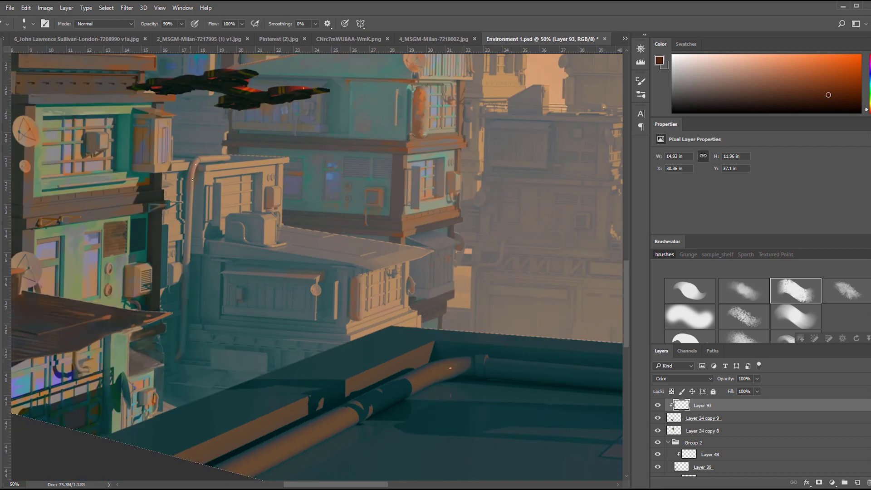
pyautogui.keyDown('alt'); pyautogui.click(358, 313); pyautogui.keyUp('alt')
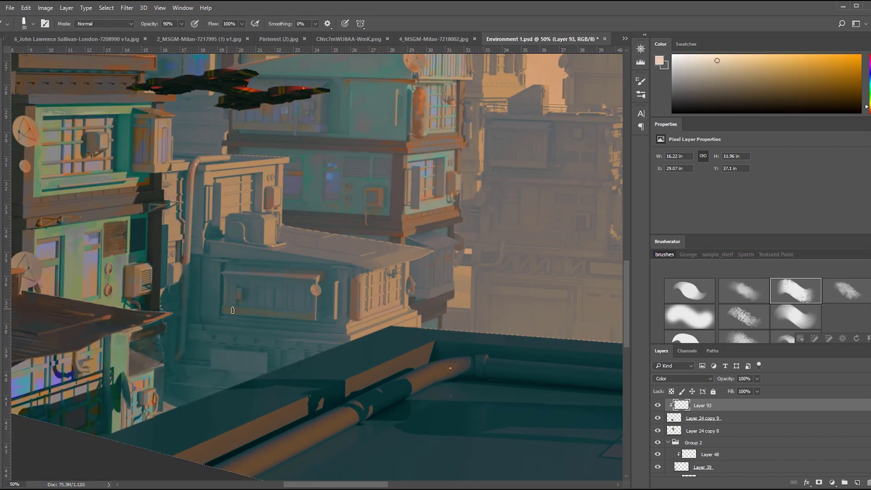
pyautogui.keyDown('alt'); pyautogui.click(330, 175); pyautogui.keyUp('alt')
pyautogui.keyDown('alt'); pyautogui.click(295, 287); pyautogui.keyUp('alt')
pyautogui.keyDown('alt'); pyautogui.click(271, 289); pyautogui.keyUp('alt')
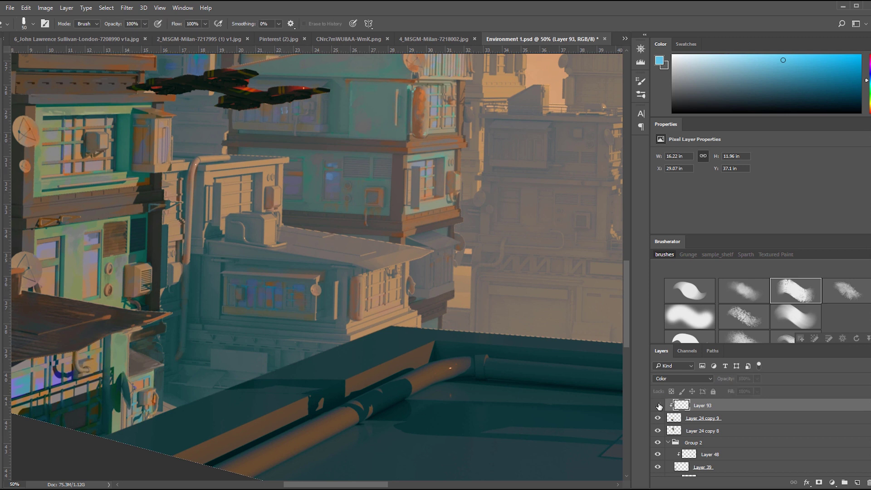
pyautogui.moveTo(382, 284); pyautogui.dragTo(372, 288)
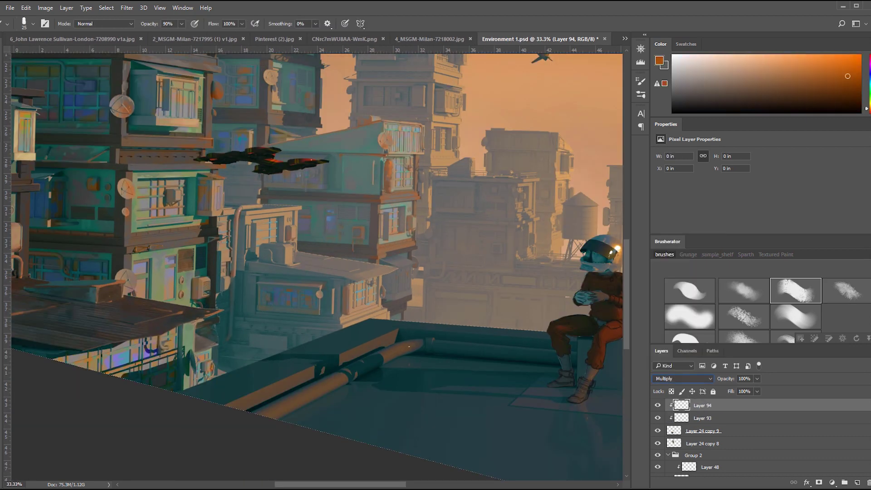
# - Set the Multiply layer to 37% opacity and paint lassoed areas of the low building's base trim brown
pyautogui.click(757, 378)
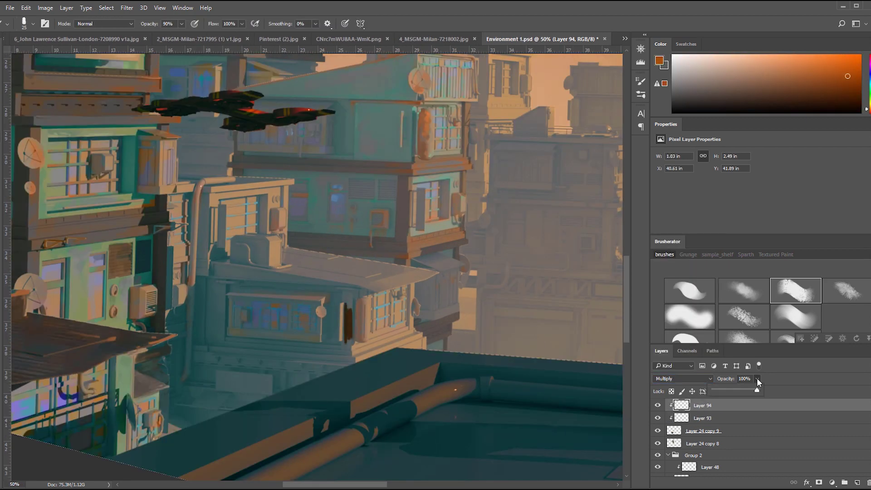
pyautogui.moveTo(756, 388); pyautogui.dragTo(729, 389)
pyautogui.hotkey('ctrl', '+')
pyautogui.press('l')
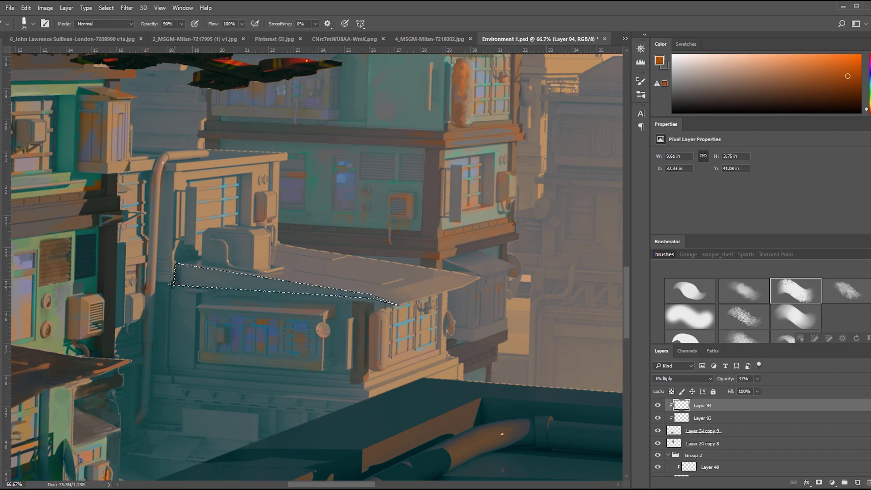
pyautogui.click(426, 338)
pyautogui.click(426, 352)
pyautogui.click(368, 420)
pyautogui.press('b')
pyautogui.moveTo(454, 379); pyautogui.dragTo(154, 386)
# - Lasso the roof trim of the low building's upper block and shade it brown
pyautogui.press('l')
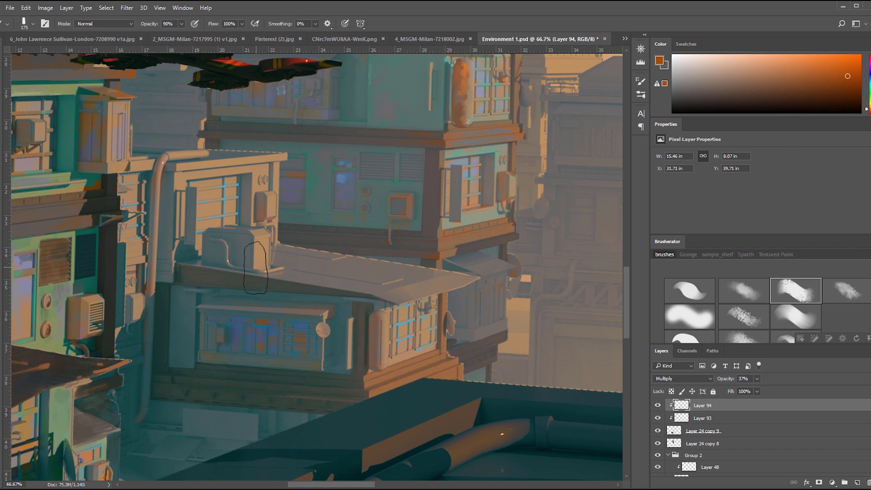
pyautogui.click(291, 148)
pyautogui.click(288, 160)
pyautogui.doubleClick(177, 174)
pyautogui.press('b')
pyautogui.moveTo(182, 166); pyautogui.dragTo(283, 157)
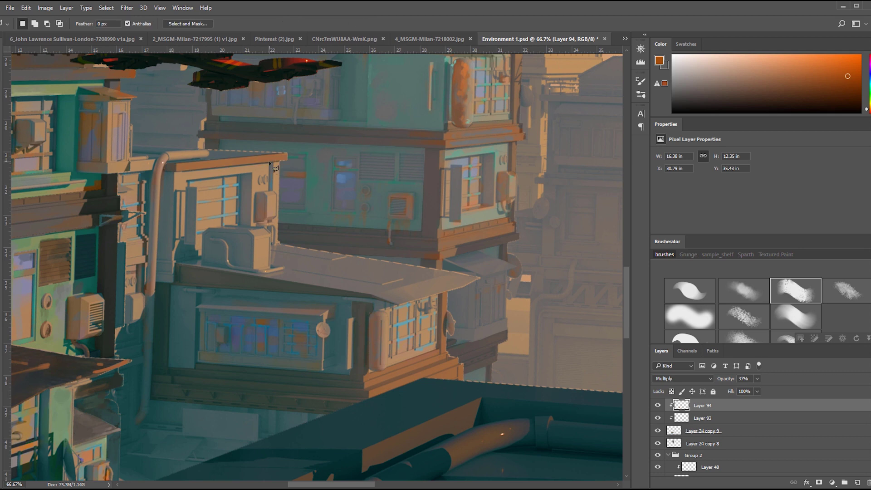
# - Lasso the vertical corner post of the low building's upper block and paint it brown
pyautogui.click(169, 171)
pyautogui.click(182, 172)
pyautogui.click(180, 260)
pyautogui.doubleClick(166, 260)
pyautogui.press('b')
pyautogui.moveTo(176, 264); pyautogui.dragTo(175, 277)
# - Select the narrow ledge strips below the low building's base and shade them brown with a larger brush
pyautogui.moveTo(260, 439); pyautogui.dragTo(255, 342)
pyautogui.press(']')
pyautogui.press(']')
pyautogui.press(']')
pyautogui.press(']')
pyautogui.press(']')
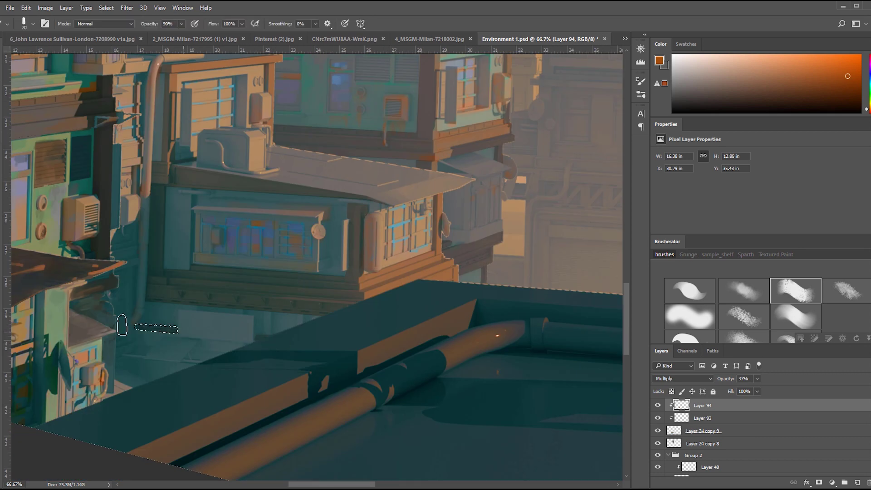
pyautogui.press('l')
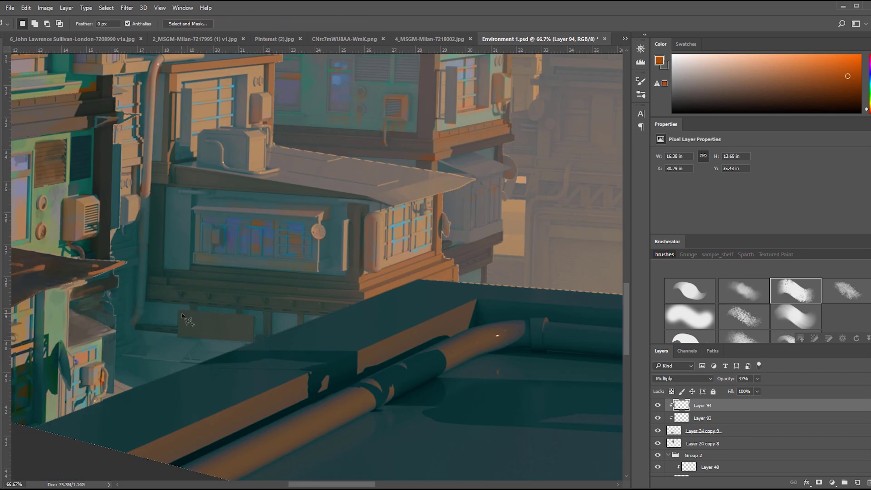
pyautogui.press('m')
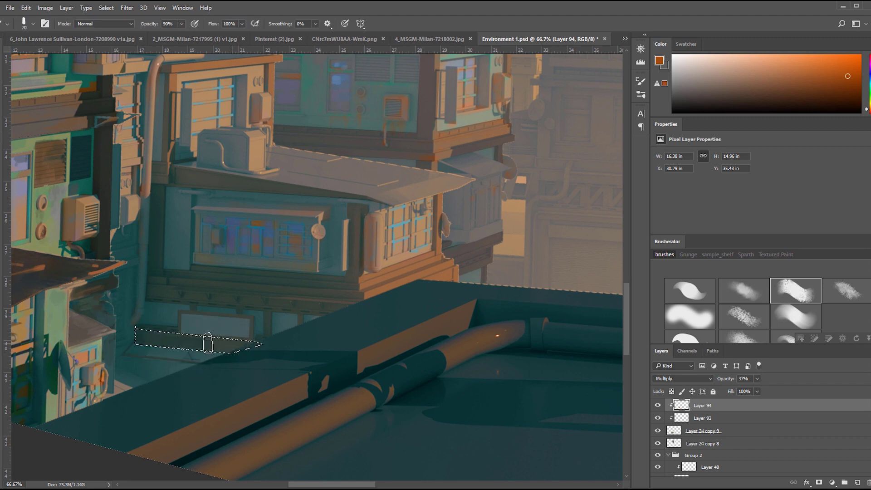
# - Tint the low building's sloped roof orange-brown and its walls teal on the clipped Color layers
pyautogui.hotkey('ctrl', '-')
pyautogui.moveTo(344, 182)
pyautogui.mouseDown()
pyautogui.moveTo(303, 309)
pyautogui.moveTo(385, 238)
pyautogui.mouseUp()
pyautogui.press('b')
pyautogui.hotkey('alt', '[')
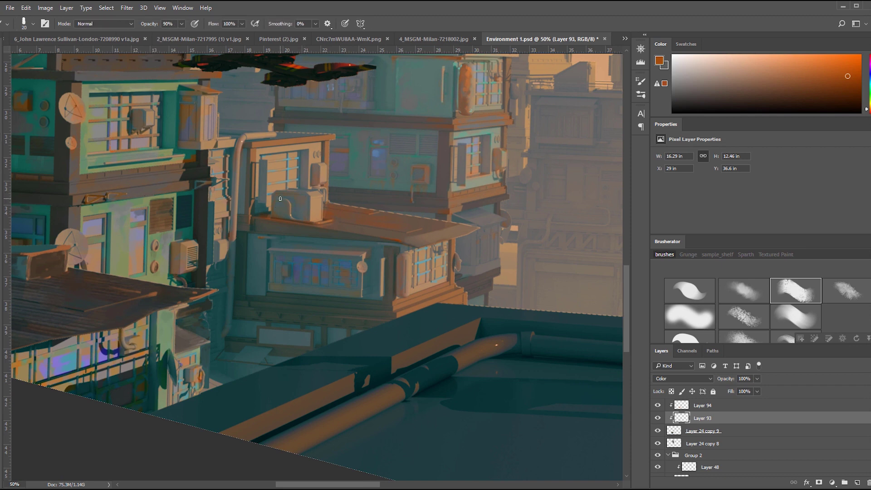
pyautogui.hotkey('ctrl', '-')
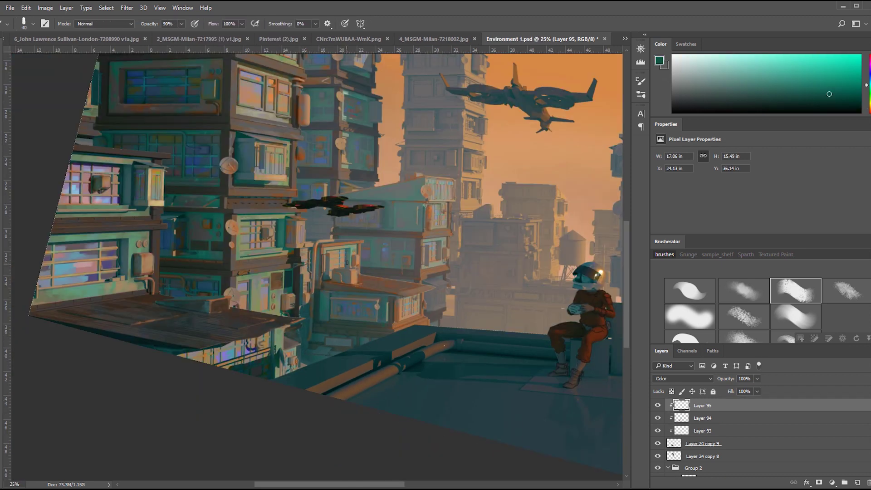
pyautogui.hotkey('ctrl', '+')
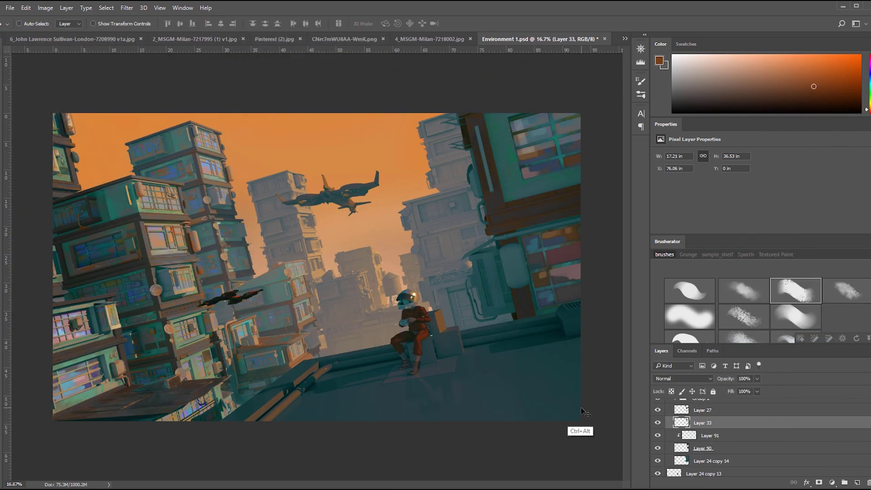
# - Merge the window reflection layer down into the foreground building layer beneath it
pyautogui.rightClick(751, 344)
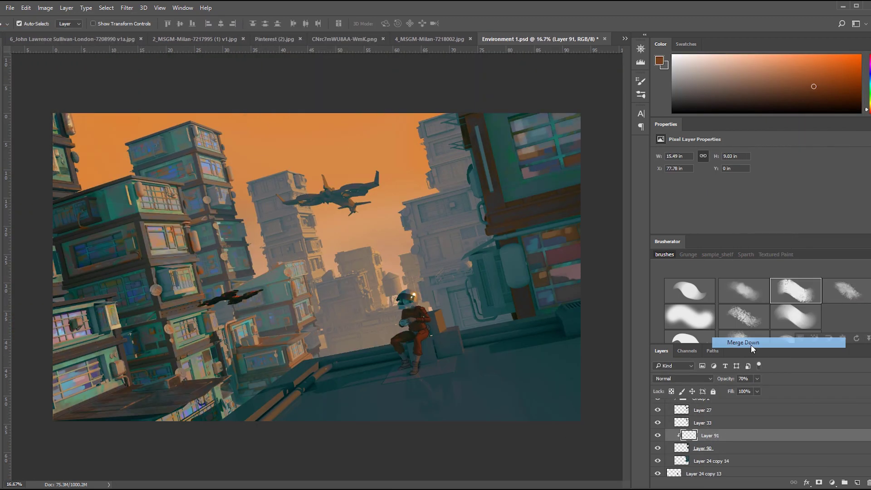
pyautogui.click(751, 344)
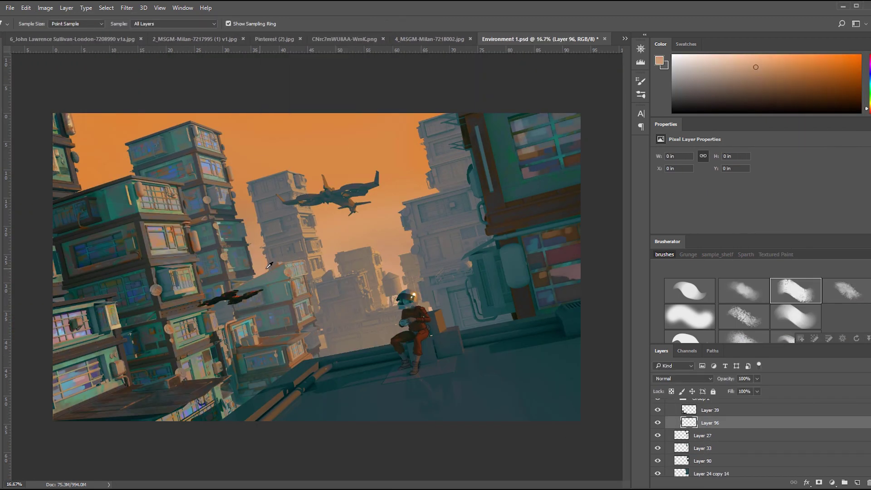
# - Brush soft peach fog over the lower city with a large 10% opacity brush and set its layer to Lighter Color
pyautogui.press('b')
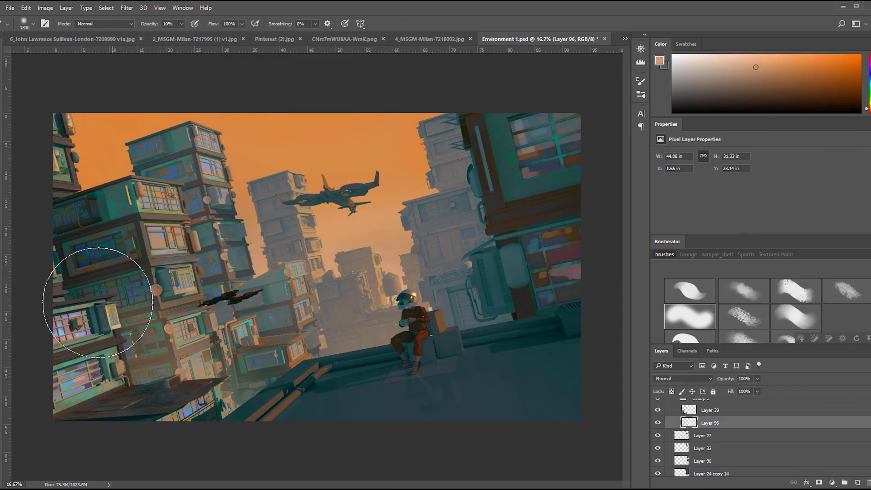
pyautogui.click(682, 378)
pyautogui.click(673, 364)
pyautogui.press('Down')
pyautogui.press('Down')
pyautogui.press('Down')
# - Enlarge the fog with Free Transform so it spreads across the width of the lower city
pyautogui.hotkey('ctrl', 't')
pyautogui.moveTo(311, 332); pyautogui.dragTo(454, 338)
pyautogui.press('Return')
pyautogui.press('r')
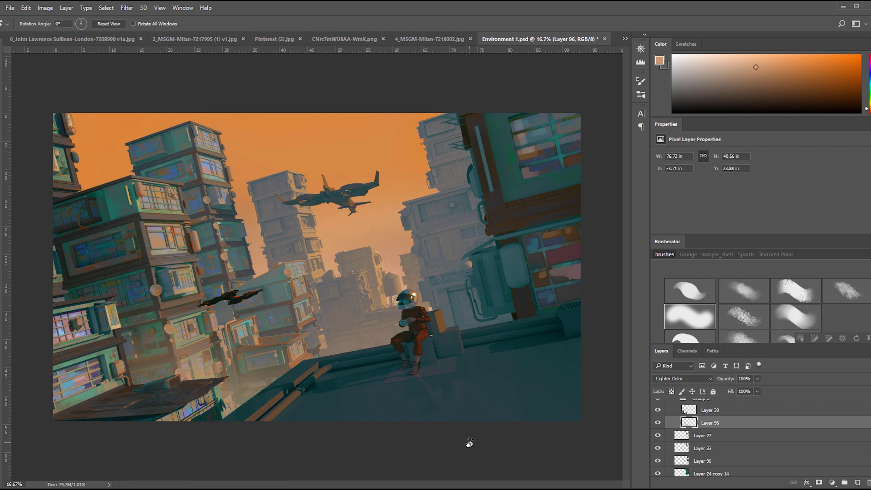
# - Tint the rounded tank on the large foreground building orange on a clipped Color layer
pyautogui.scroll(-1, 442, 286)
pyautogui.press('b')
pyautogui.scroll(2, 442, 285)
pyautogui.hscroll(3, 399, 280)
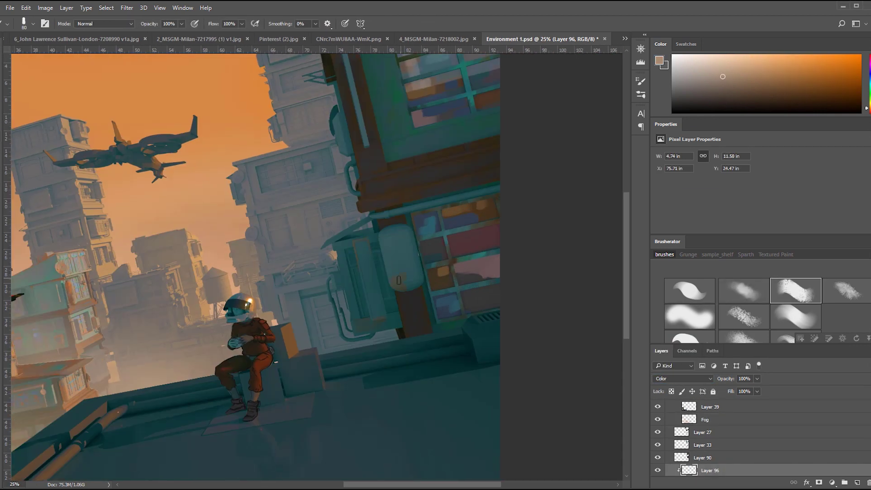
pyautogui.moveTo(356, 328); pyautogui.dragTo(398, 324)
pyautogui.press('e')
pyautogui.moveTo(394, 237); pyautogui.dragTo(410, 277)
pyautogui.press('r')
# - Add blue patches to the orange tank and color touches to the rail above it, using sampled tones
pyautogui.press('b')
pyautogui.keyDown('alt'); pyautogui.click(449, 223); pyautogui.keyUp('alt')
pyautogui.press('[')
pyautogui.press('[')
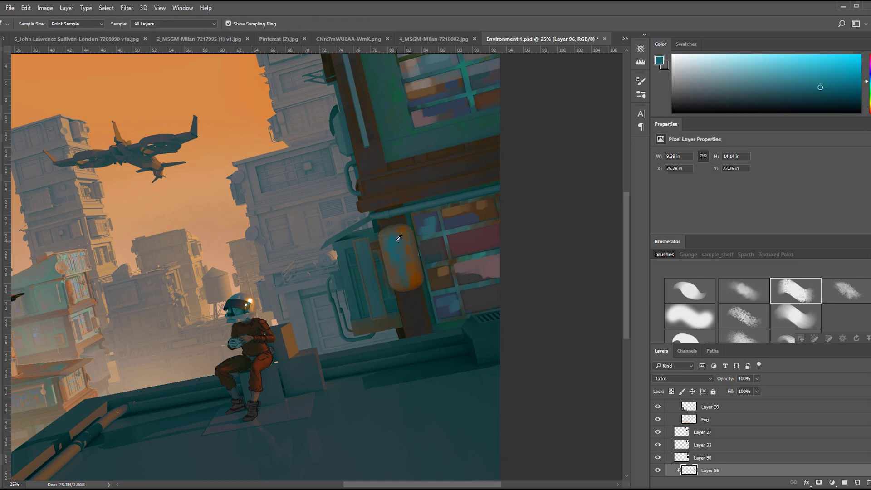
pyautogui.keyDown('alt'); pyautogui.click(427, 277); pyautogui.keyUp('alt')
pyautogui.keyDown('alt'); pyautogui.click(496, 186); pyautogui.keyUp('alt')
pyautogui.press(']')
pyautogui.hotkey('ctrl', '-')
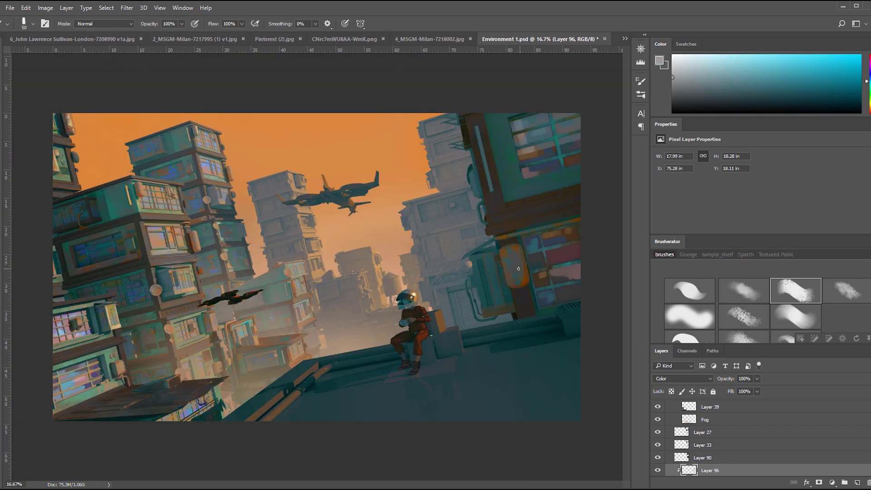
# - Tint the sign box, awning and pipes beside the tank with sampled dark yellow and orange-brown tones
pyautogui.keyDown('alt'); pyautogui.click(229, 301); pyautogui.keyUp('alt')
pyautogui.hotkey('ctrl', '+')
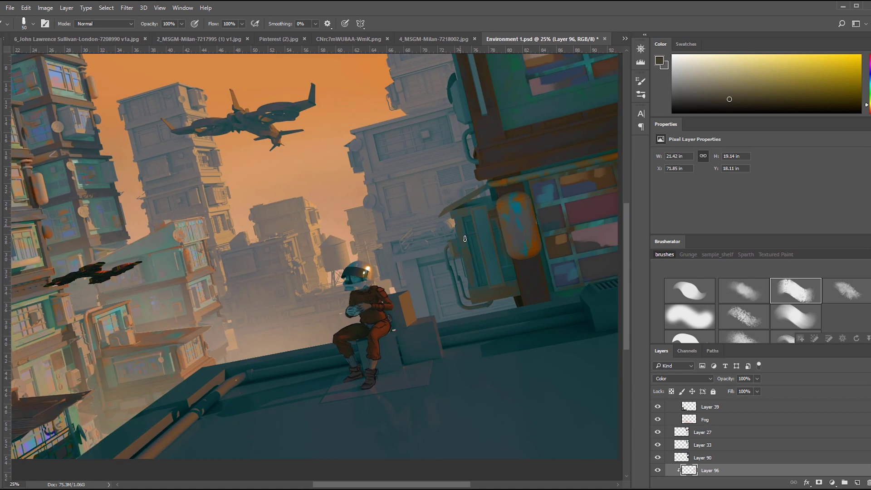
pyautogui.press('[')
pyautogui.press('[')
pyautogui.press('[')
pyautogui.keyDown('alt'); pyautogui.click(480, 275); pyautogui.keyUp('alt')
pyautogui.moveTo(473, 241); pyautogui.dragTo(414, 273)
pyautogui.keyDown('alt'); pyautogui.click(436, 215); pyautogui.keyUp('alt')
pyautogui.moveTo(402, 248); pyautogui.dragTo(414, 318)
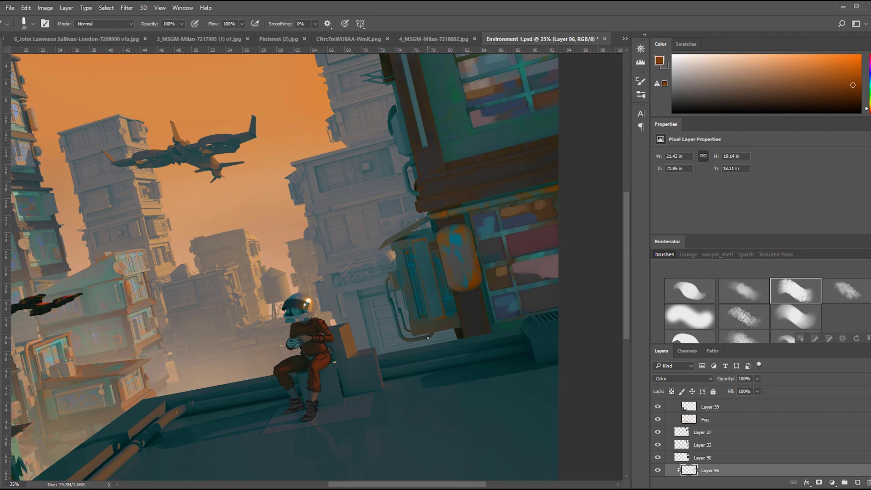
pyautogui.keyDown('alt'); pyautogui.click(412, 243); pyautogui.keyUp('alt')
pyautogui.moveTo(413, 242); pyautogui.dragTo(431, 315)
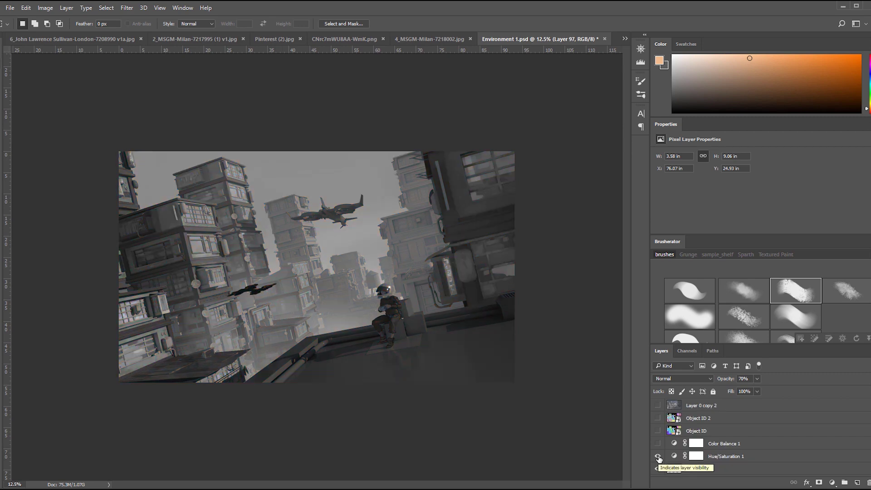
# - Hide the Hue/Saturation 1 adjustment layer to return from the grayscale value check to color
pyautogui.click(658, 457)
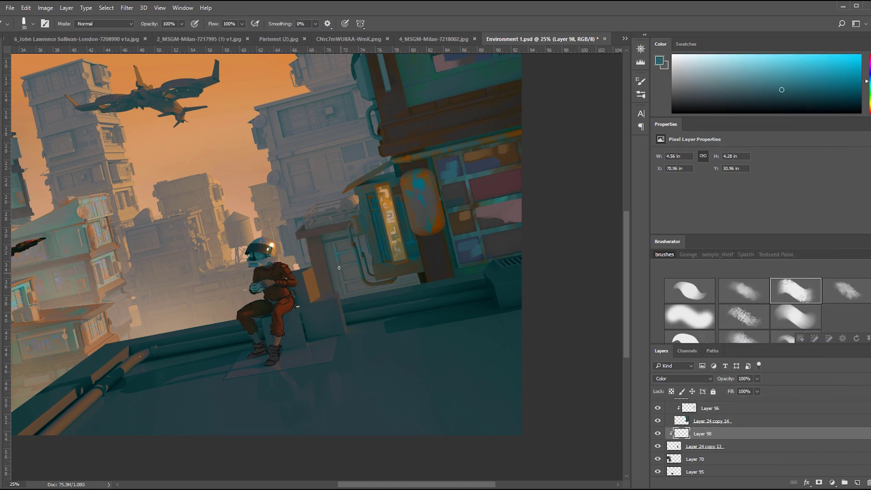
# - Tint the doorway structure behind the seated figure with sampled brown tones on its clipped Color layer
pyautogui.keyDown('alt'); pyautogui.click(353, 210); pyautogui.keyUp('alt')
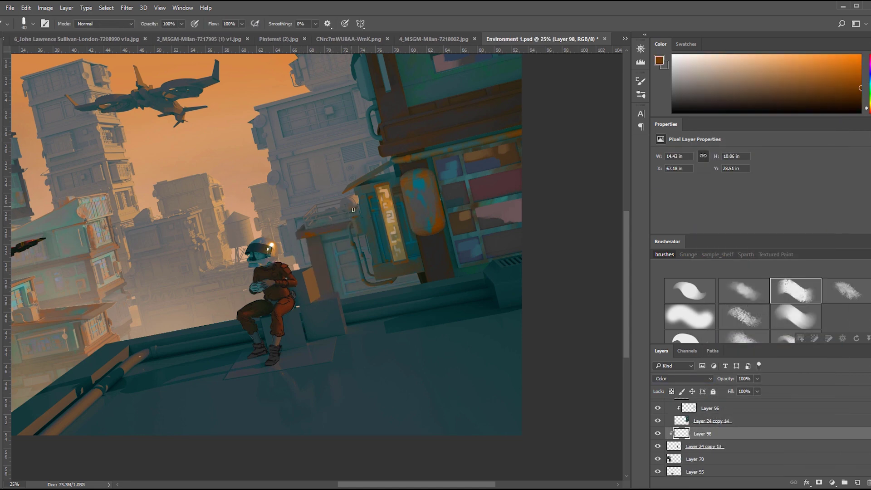
pyautogui.keyDown('alt'); pyautogui.click(448, 248); pyautogui.keyUp('alt')
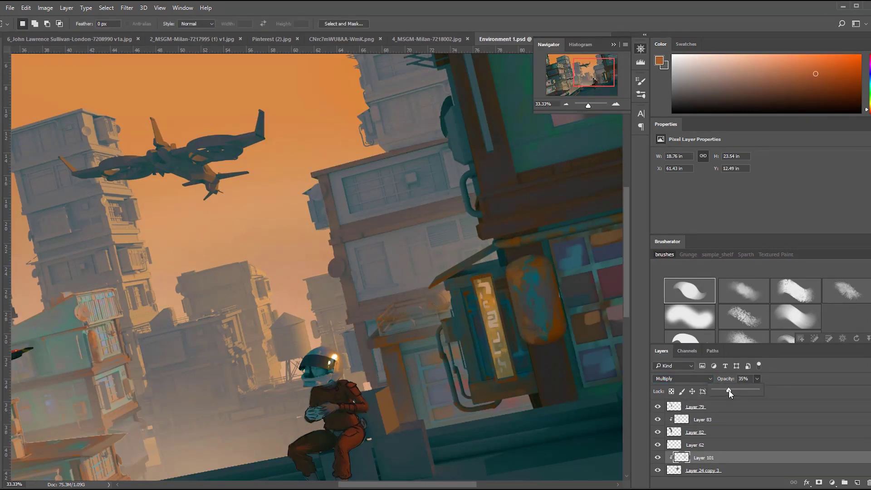
# - Tint the windows of the building behind the figure blue on a Color layer and clear the brown from its round dishes
pyautogui.press('b')
pyautogui.keyDown('alt'); pyautogui.click(360, 263); pyautogui.keyUp('alt')
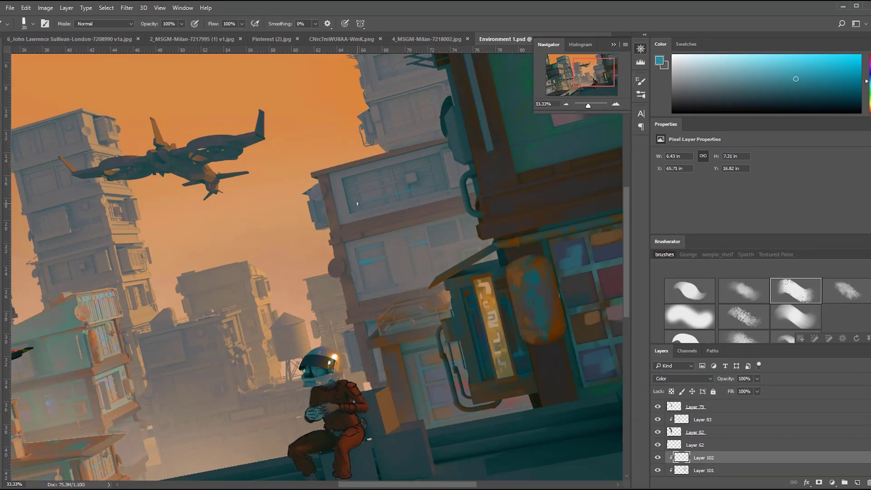
pyautogui.press('e')
pyautogui.hotkey('alt', '[')
pyautogui.press('b')
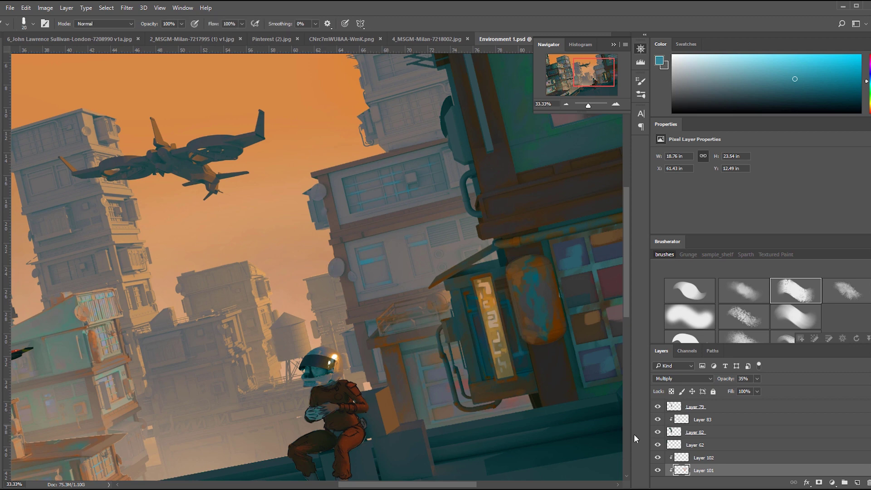
pyautogui.hotkey('alt', ']')
# - Add sampled orange touches to the window grids of the building behind the figure with a smaller brush
pyautogui.hotkey('ctrl', '-')
pyautogui.hotkey('ctrl', '+')
pyautogui.keyDown('alt'); pyautogui.click(363, 216); pyautogui.keyUp('alt')
pyautogui.press('[')
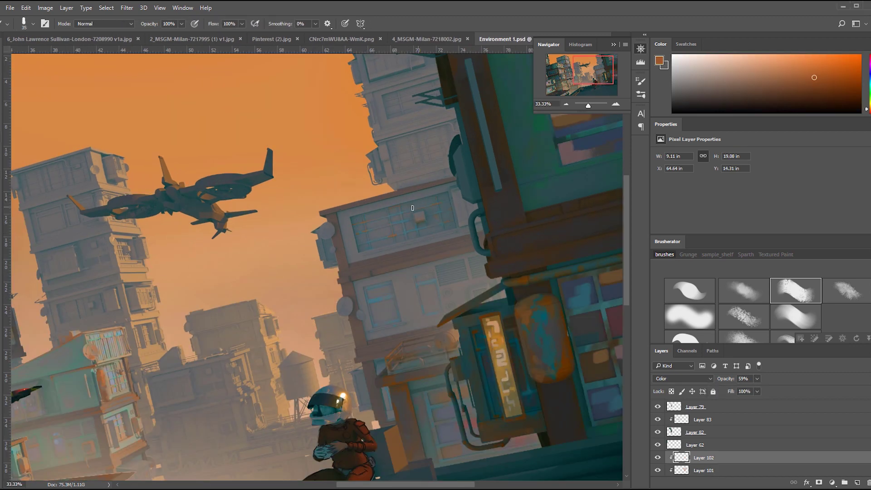
# - Blend sampled grey, muted blue and green tones into the windows and walls of the building behind the figure
pyautogui.hotkey('ctrl', '-')
pyautogui.keyDown('alt'); pyautogui.click(534, 317); pyautogui.keyUp('alt')
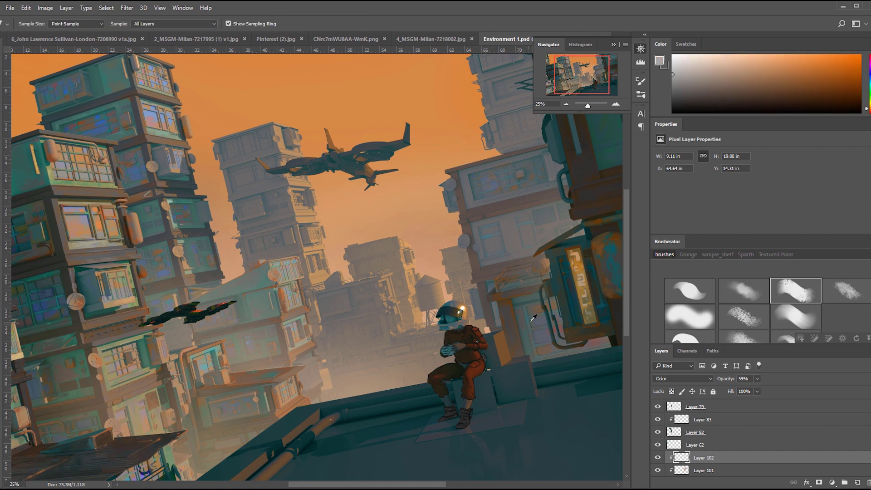
pyautogui.moveTo(533, 318); pyautogui.dragTo(465, 297)
pyautogui.keyDown('alt'); pyautogui.click(439, 145); pyautogui.keyUp('alt')
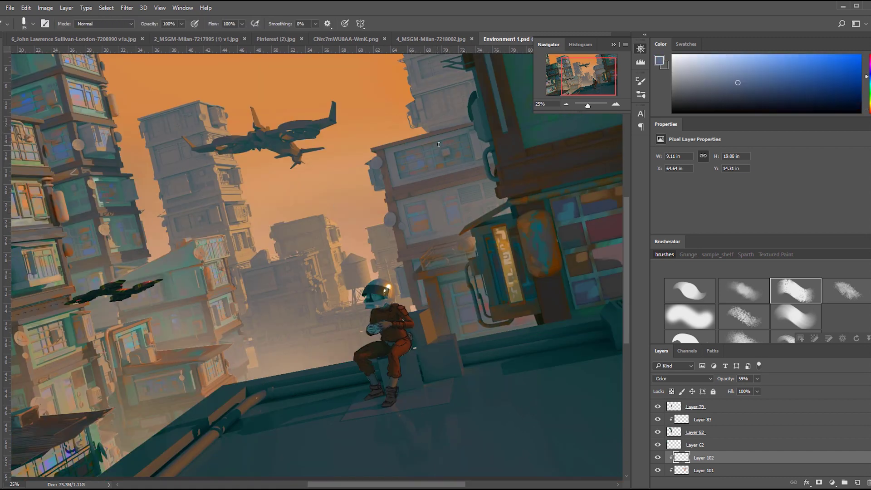
pyautogui.keyDown('alt'); pyautogui.click(438, 144); pyautogui.keyUp('alt')
pyautogui.hotkey('ctrl', '-')
pyautogui.press(']')
pyautogui.press(']')
pyautogui.keyDown('alt'); pyautogui.click(444, 245); pyautogui.keyUp('alt')
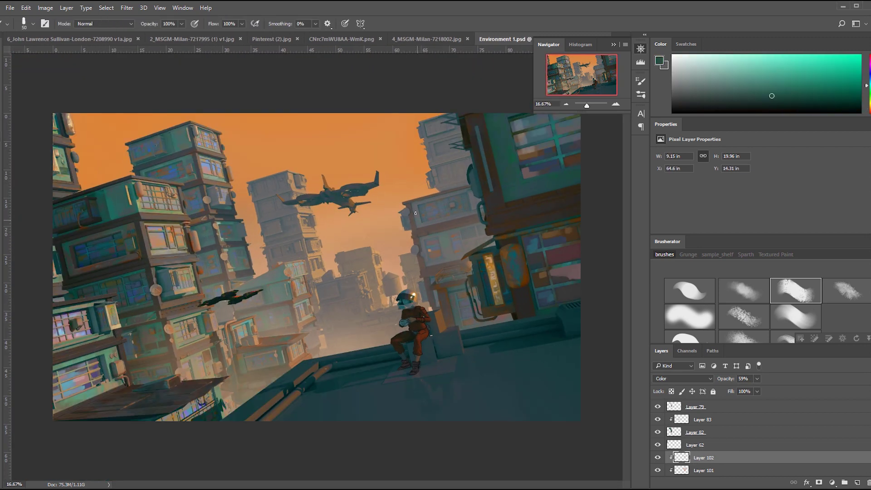
# - Add a clipped Saturation layer and mute the round dish on the building behind the figure with grey
pyautogui.hotkey('ctrl', 'shift', 'alt', 'n')
pyautogui.hotkey('shift', 'alt', 't')
pyautogui.hotkey('ctrl', '+')
pyautogui.hotkey('ctrl', '+')
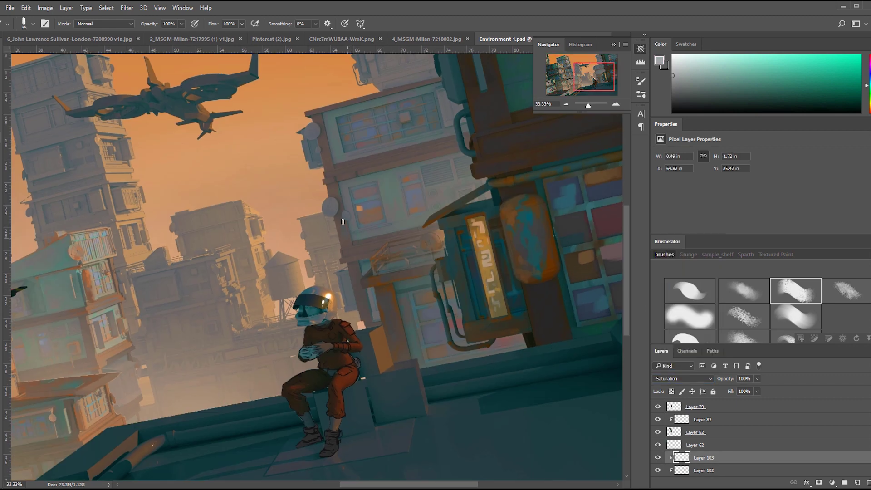
# - Add another clipped layer in Color mode, reduce the brush size and sample the wall colour of the building behind the figure
pyautogui.hotkey('ctrl', '-')
pyautogui.hotkey('ctrl', 'shift', 'alt', 'n')
pyautogui.press('[')
pyautogui.press('[')
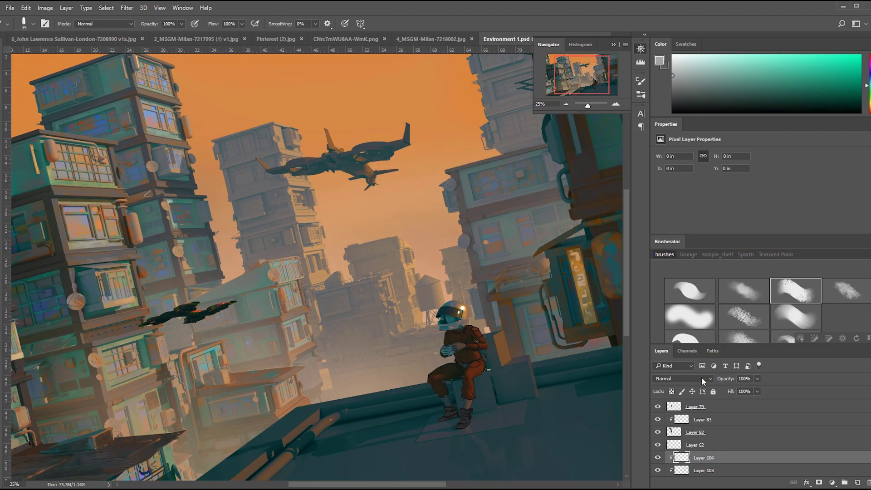
pyautogui.hotkey('shift', 'alt', 'c')
pyautogui.keyDown('alt'); pyautogui.click(452, 184); pyautogui.keyUp('alt')
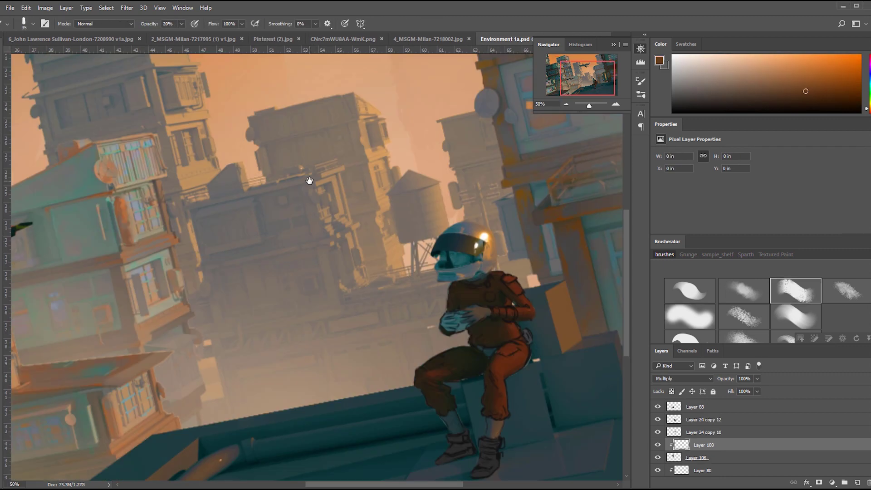
# - Select the lower ledge and corner column of the hazy tower above the teal building's roof with a polygonal outline
pyautogui.moveTo(340, 224); pyautogui.dragTo(287, 234)
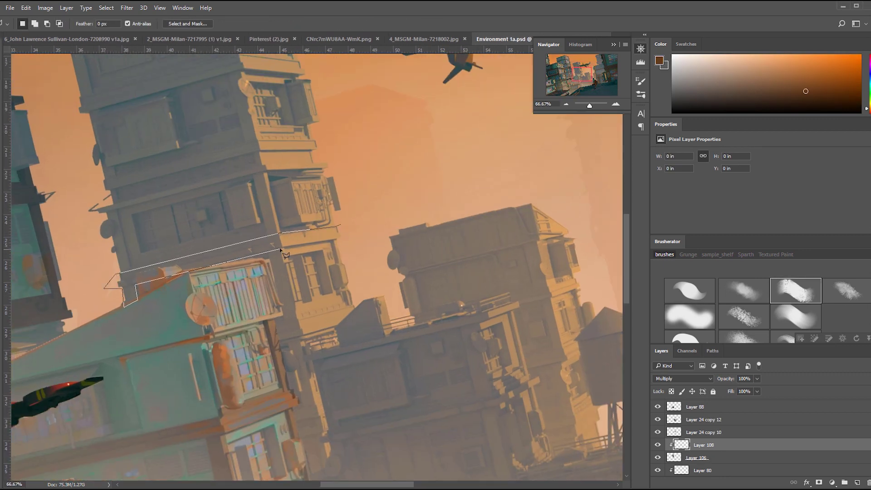
pyautogui.click(272, 252)
pyautogui.click(285, 318)
pyautogui.click(299, 320)
pyautogui.click(284, 247)
pyautogui.doubleClick(348, 236)
# - Add the sill beneath the tower's lower window and the wall edge beside that window to the selection
pyautogui.keyDown('shift'); pyautogui.click(273, 325); pyautogui.keyUp('shift')
pyautogui.click(361, 301)
pyautogui.click(335, 326)
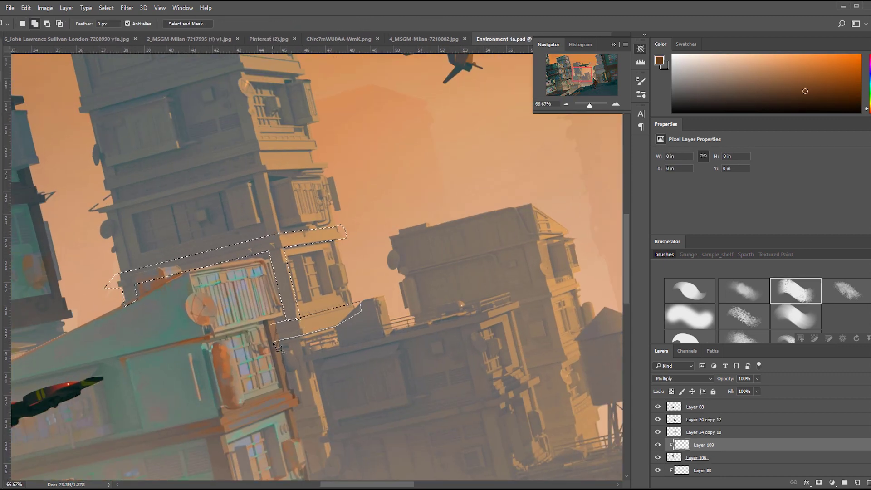
pyautogui.keyDown('shift'); pyautogui.click(348, 290); pyautogui.keyUp('shift')
pyautogui.keyDown('shift'); pyautogui.click(338, 240); pyautogui.keyUp('shift')
# - Add the narrow ledge one floor above, spanning both faces of the tower, to the selection
pyautogui.keyDown('shift'); pyautogui.click(329, 168); pyautogui.keyUp('shift')
pyautogui.click(263, 172)
pyautogui.click(99, 214)
pyautogui.doubleClick(330, 162)
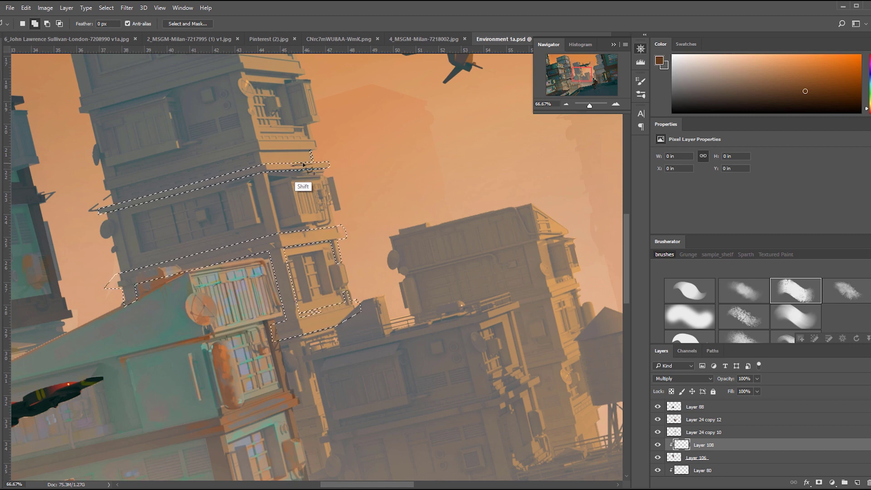
# - Add the wide floor band and corner column above that ledge to the selection, leaving out the round dish
pyautogui.click(256, 139)
pyautogui.click(97, 191)
pyautogui.doubleClick(256, 154)
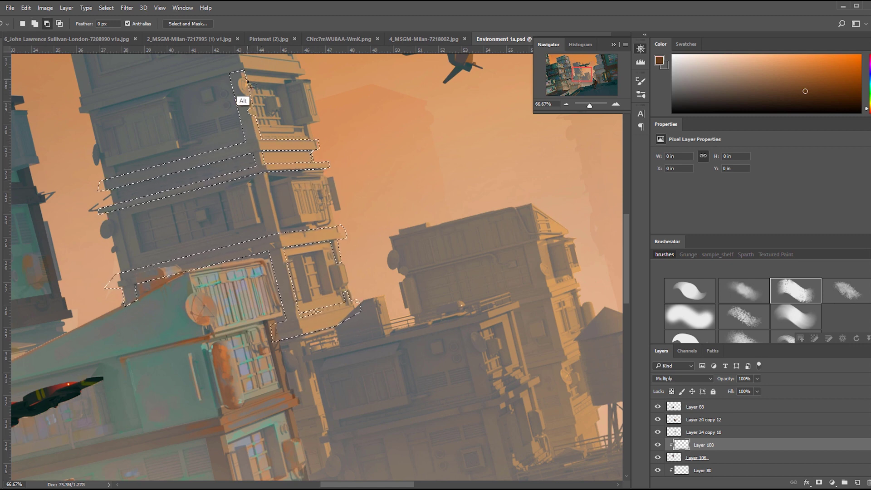
pyautogui.moveTo(247, 82); pyautogui.dragTo(250, 100)
# - Extend the selection over the upper floor band and the outer wall edges of the tower's middle and lower floors
pyautogui.keyDown('shift'); pyautogui.click(115, 176); pyautogui.keyUp('shift')
pyautogui.keyDown('shift'); pyautogui.click(243, 62); pyautogui.keyUp('shift')
pyautogui.click(78, 108)
pyautogui.keyDown('shift'); pyautogui.click(144, 258); pyautogui.keyUp('shift')
pyautogui.click(158, 320)
pyautogui.click(148, 320)
pyautogui.moveTo(113, 204); pyautogui.dragTo(161, 300)
pyautogui.doubleClick(142, 255)
# - Add the outer wall edge of the tower's second-highest floor and the ledge beneath it to the selection
pyautogui.keyDown('shift'); pyautogui.click(100, 138); pyautogui.keyUp('shift')
pyautogui.click(123, 135)
pyautogui.click(140, 213)
pyautogui.keyDown('shift'); pyautogui.click(125, 208); pyautogui.keyUp('shift')
pyautogui.click(284, 164)
pyautogui.click(350, 172)
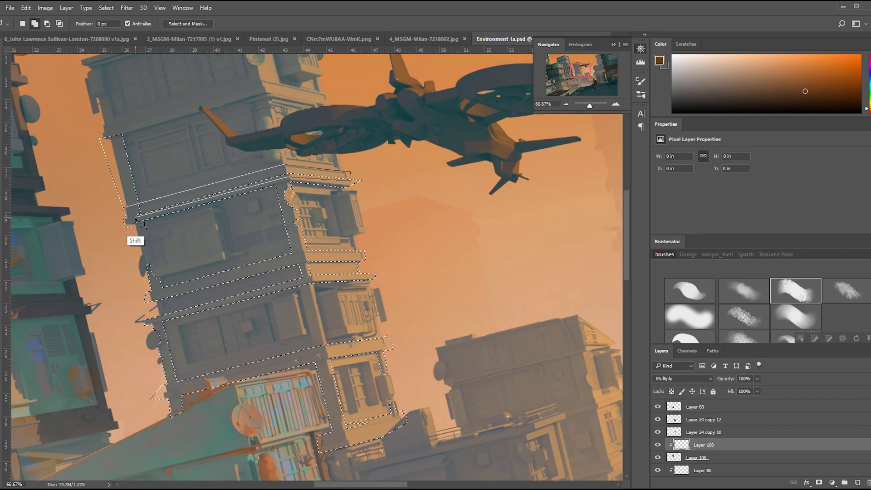
pyautogui.doubleClick(131, 217)
# - Add the corner column of the tower's top floor and the band beneath that floor to the selection
pyautogui.keyDown('shift'); pyautogui.click(121, 134); pyautogui.keyUp('shift')
pyautogui.click(265, 94)
pyautogui.moveTo(227, 82); pyautogui.dragTo(262, 180)
pyautogui.keyDown('shift'); pyautogui.click(300, 179); pyautogui.keyUp('shift')
# - Add the roof edge along the top of the hazy tower to the selection
pyautogui.keyDown('shift'); pyautogui.click(128, 129); pyautogui.keyUp('shift')
pyautogui.click(320, 86)
pyautogui.click(370, 109)
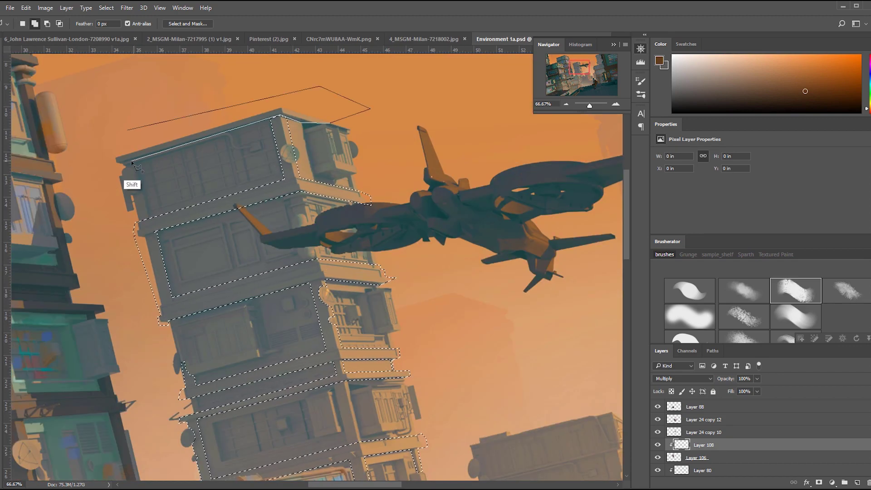
pyautogui.doubleClick(131, 162)
pyautogui.moveTo(192, 340); pyautogui.dragTo(151, 204)
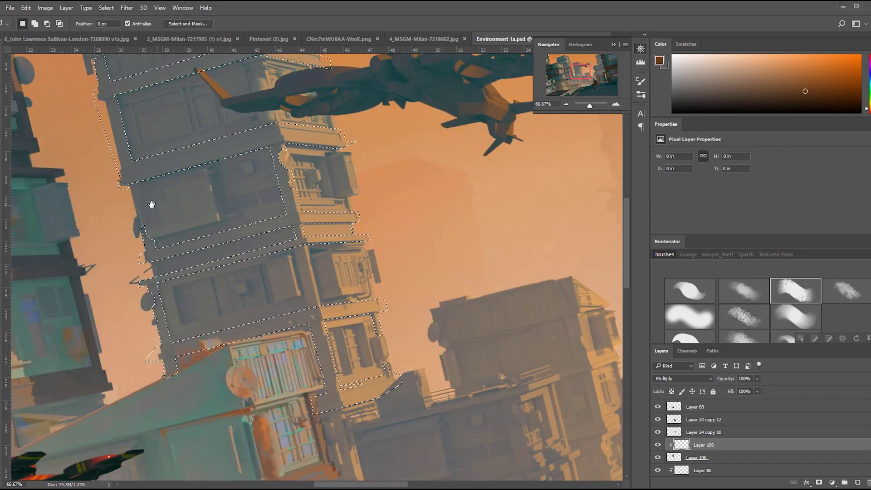
pyautogui.moveTo(381, 210); pyautogui.dragTo(378, 175)
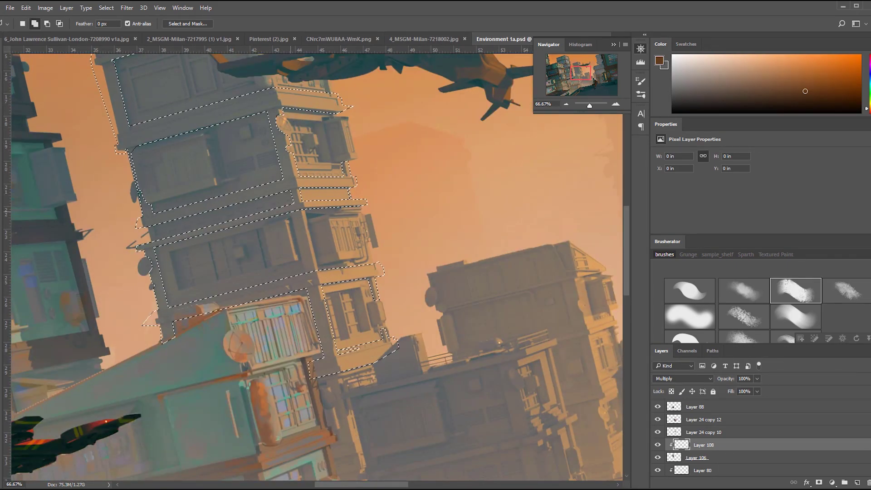
# - Add the tower's lower corner to the lasso selection and paint the selected frame dark brown on Layer 108
pyautogui.keyDown('shift'); pyautogui.click(290, 211); pyautogui.keyUp('shift')
pyautogui.click(302, 274)
pyautogui.click(318, 270)
pyautogui.click(304, 209)
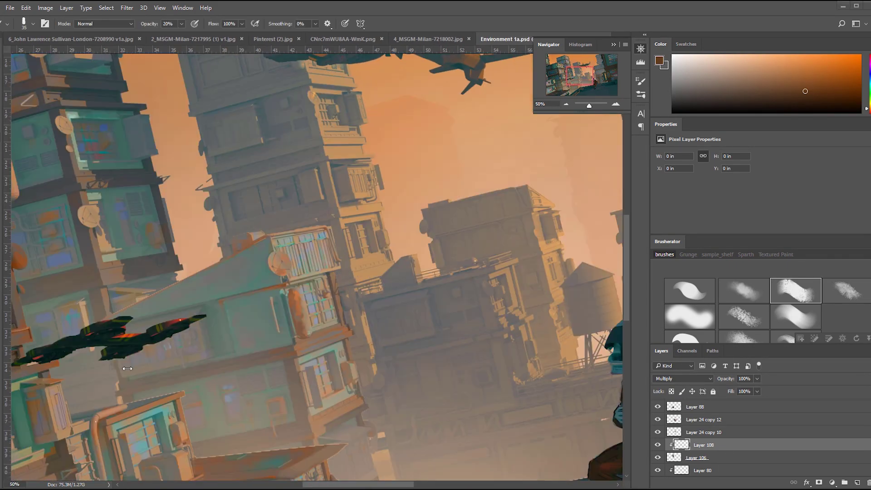
pyautogui.moveTo(345, 255); pyautogui.dragTo(373, 257)
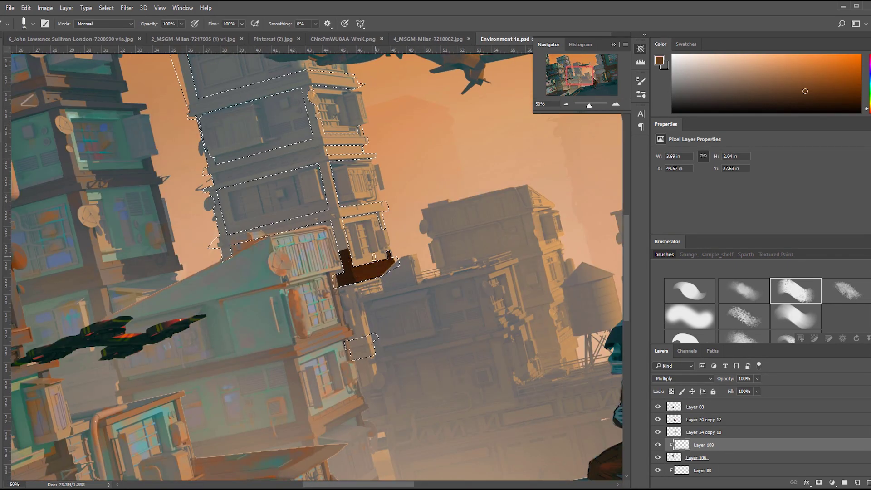
pyautogui.moveTo(384, 207); pyautogui.dragTo(338, 220)
pyautogui.moveTo(335, 220); pyautogui.dragTo(226, 254)
pyautogui.moveTo(313, 181); pyautogui.dragTo(337, 241)
pyautogui.moveTo(389, 199); pyautogui.dragTo(235, 236)
# - Set Layer 108's opacity to 55%, finish the brown on the tower's upper floor bands and deselect
pyautogui.click(758, 379)
pyautogui.moveTo(757, 389); pyautogui.dragTo(737, 389)
pyautogui.moveTo(397, 217); pyautogui.dragTo(336, 157)
pyautogui.moveTo(318, 142)
pyautogui.mouseDown()
pyautogui.moveTo(381, 142)
pyautogui.moveTo(408, 240)
pyautogui.mouseUp()
pyautogui.moveTo(427, 345); pyautogui.dragTo(427, 229)
pyautogui.hotkey('ctrl', 'd')
# - Lasso the narrow corner pillar below the tower's lowest ledge and paint it brown
pyautogui.press('l')
pyautogui.click(371, 348)
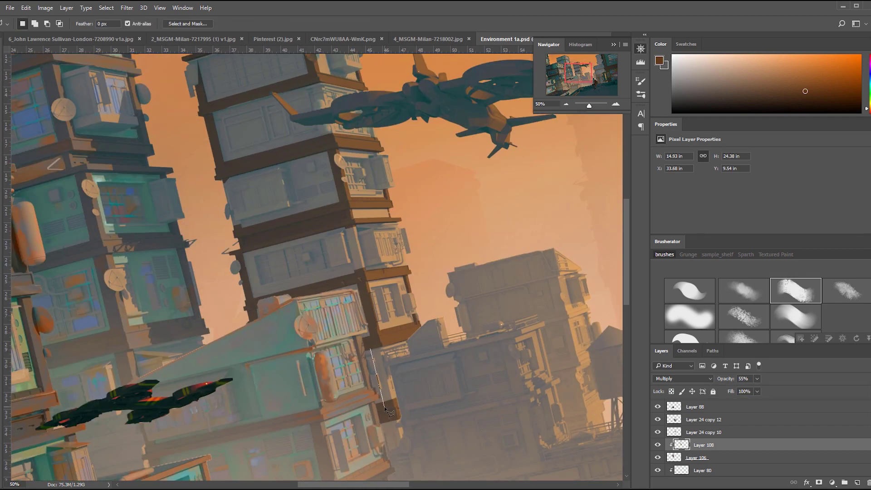
pyautogui.click(384, 407)
pyautogui.click(398, 399)
pyautogui.click(381, 344)
pyautogui.click(371, 347)
pyautogui.press('b')
# - Using the smooth brush preset, extend the brown along the tower's outer edges and ledges, erasing the excess
pyautogui.click(702, 288)
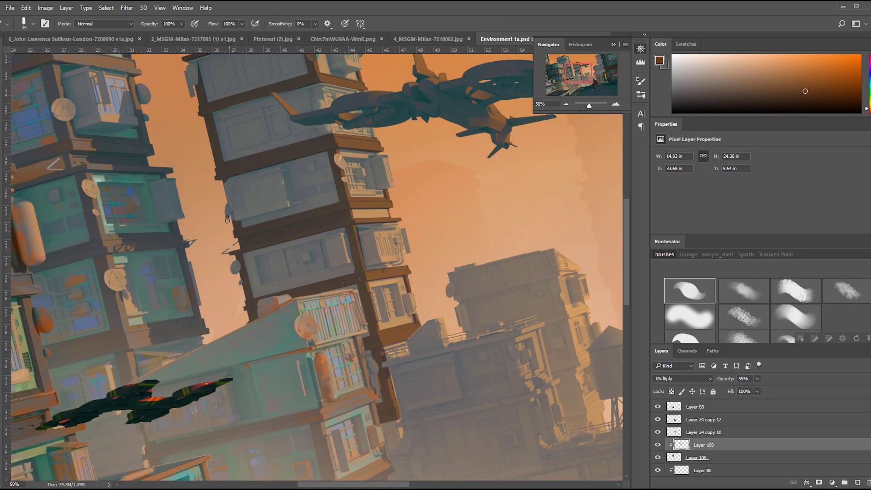
pyautogui.moveTo(228, 198); pyautogui.dragTo(234, 237)
pyautogui.moveTo(262, 138); pyautogui.dragTo(279, 135)
pyautogui.press('e')
pyautogui.moveTo(313, 87); pyautogui.dragTo(322, 98)
pyautogui.press('b')
pyautogui.moveTo(198, 97)
pyautogui.mouseDown()
pyautogui.moveTo(202, 107)
pyautogui.moveTo(165, 113)
pyautogui.mouseUp()
pyautogui.press('e')
pyautogui.press('b')
# - Lower the opacity of Layer 108 to 24% and check the tower against the whole painting
pyautogui.hotkey('ctrl', '+')
pyautogui.hotkey('ctrl', '-')
pyautogui.hotkey('ctrl', '-')
pyautogui.click(757, 378)
pyautogui.moveTo(757, 389); pyautogui.dragTo(743, 391)
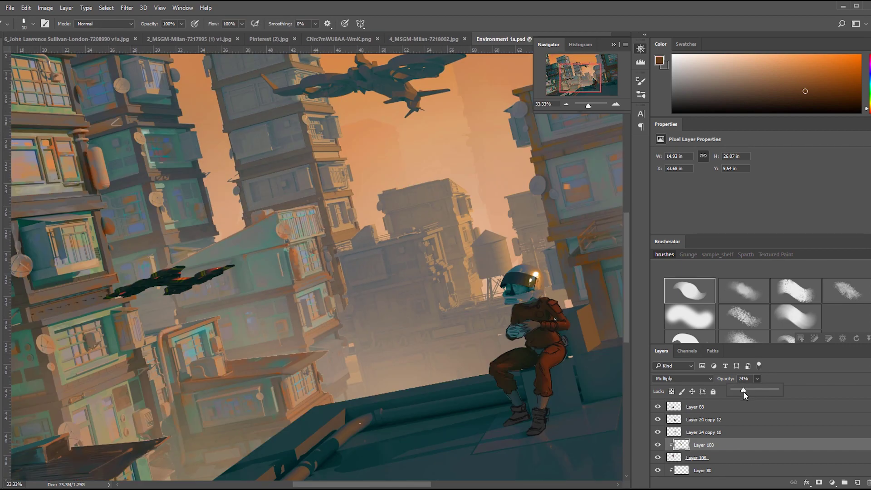
pyautogui.hotkey('ctrl', '-')
pyautogui.hotkey('ctrl', '-')
pyautogui.hotkey('ctrl', '+')
pyautogui.hotkey('ctrl', '+')
pyautogui.hotkey('ctrl', '+')
# - Create a clipped Saturation-mode layer above Layer 108 and paint the tower with a neutral grey using the textured brush
pyautogui.click(857, 482)
pyautogui.click(682, 378)
pyautogui.click(796, 291)
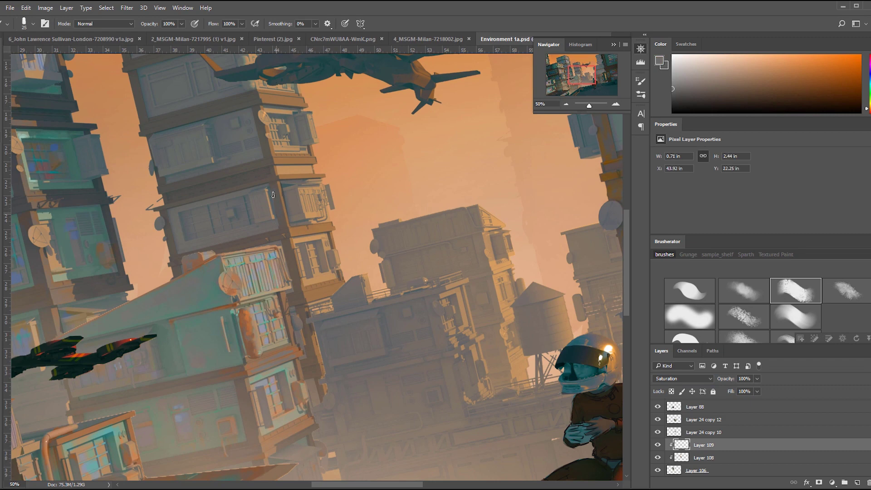
pyautogui.moveTo(358, 117); pyautogui.dragTo(428, 207)
pyautogui.moveTo(291, 123); pyautogui.dragTo(263, 132)
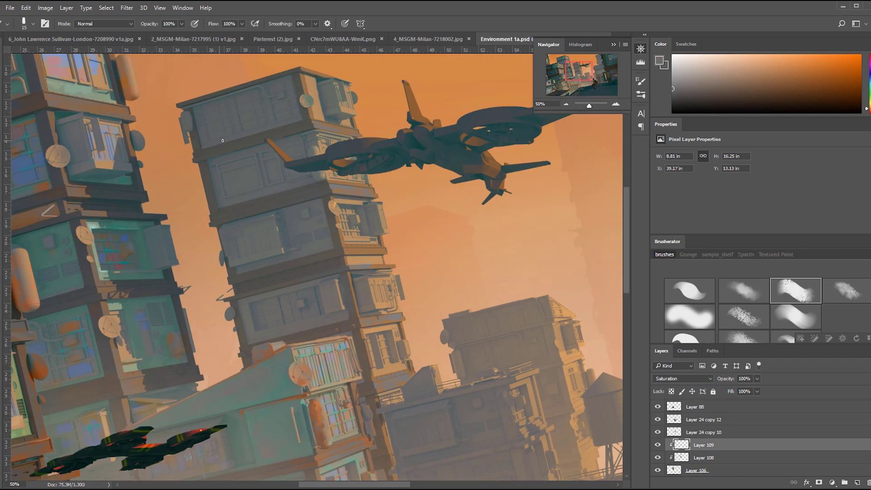
pyautogui.scroll(-3, 416, 213)
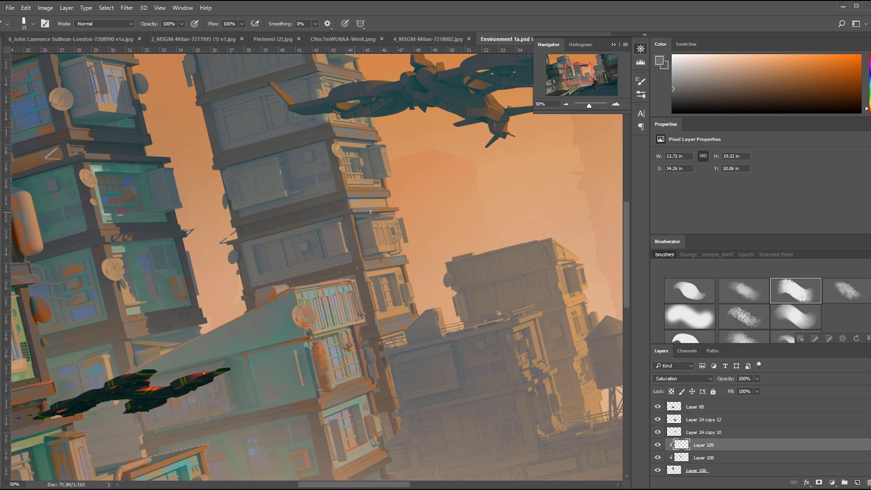
# - Create a clipped Color-mode layer at 61% opacity and tint the tower's wall panels with a sampled teal
pyautogui.hotkey('ctrl', 'shift', 'alt', 'n')
pyautogui.hotkey('shift', 'alt', 'c')
pyautogui.keyDown('alt'); pyautogui.click(308, 165); pyautogui.keyUp('alt')
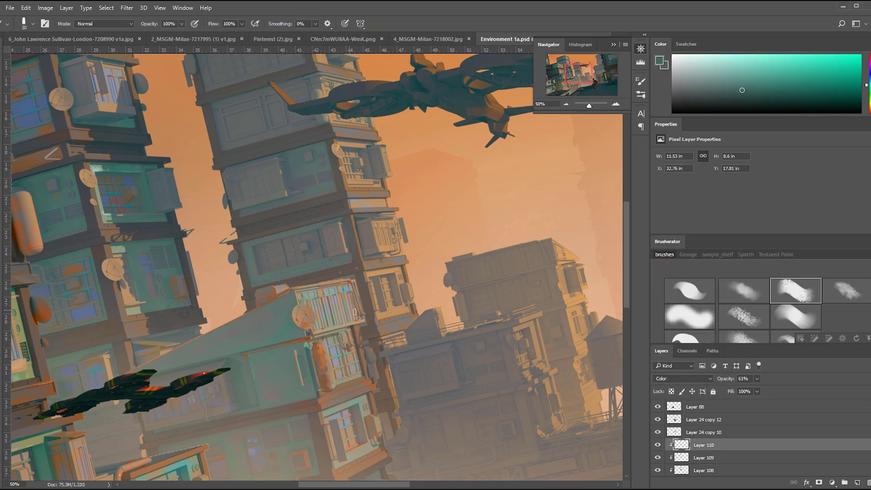
pyautogui.moveTo(314, 132)
pyautogui.mouseDown()
pyautogui.moveTo(335, 206)
pyautogui.moveTo(366, 250)
pyautogui.mouseUp()
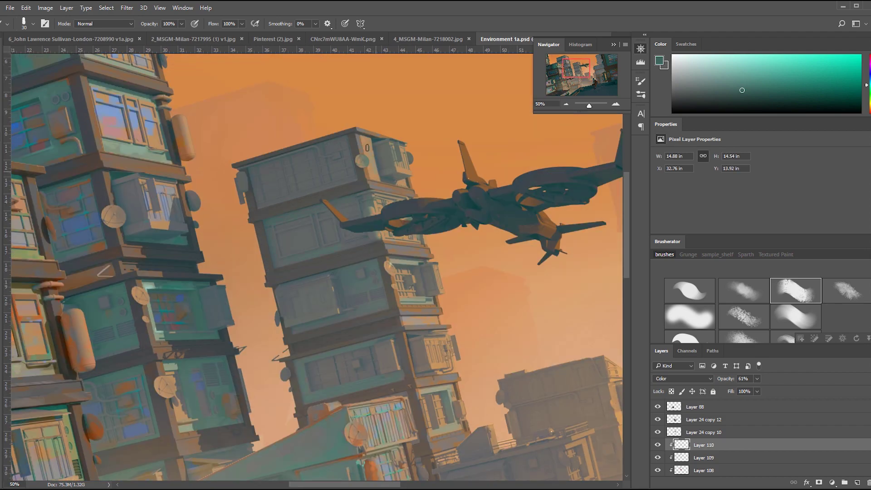
pyautogui.hotkey('ctrl', '-')
pyautogui.hotkey('ctrl', '-')
pyautogui.hotkey('ctrl', '-')
pyautogui.hotkey('ctrl', '-')
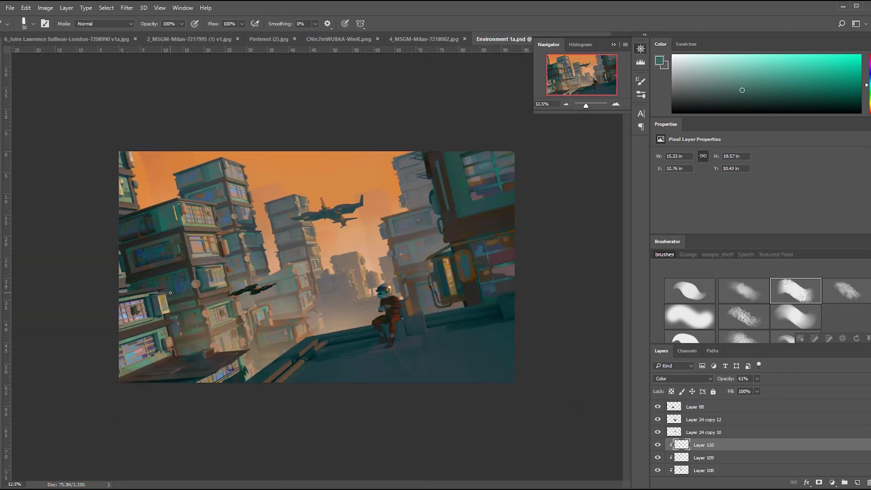
# - Set Layer 110's opacity to 49% and paint thin bright-cyan line accents on the tower's windows and panels
pyautogui.hotkey('ctrl', '+')
pyautogui.hotkey('ctrl', '+')
pyautogui.keyDown('alt'); pyautogui.click(398, 219); pyautogui.keyUp('alt')
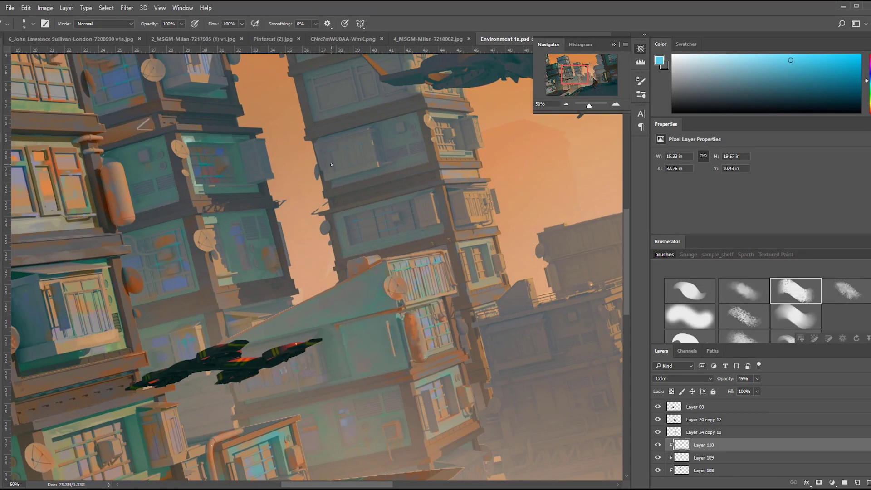
pyautogui.scroll(3, 332, 165)
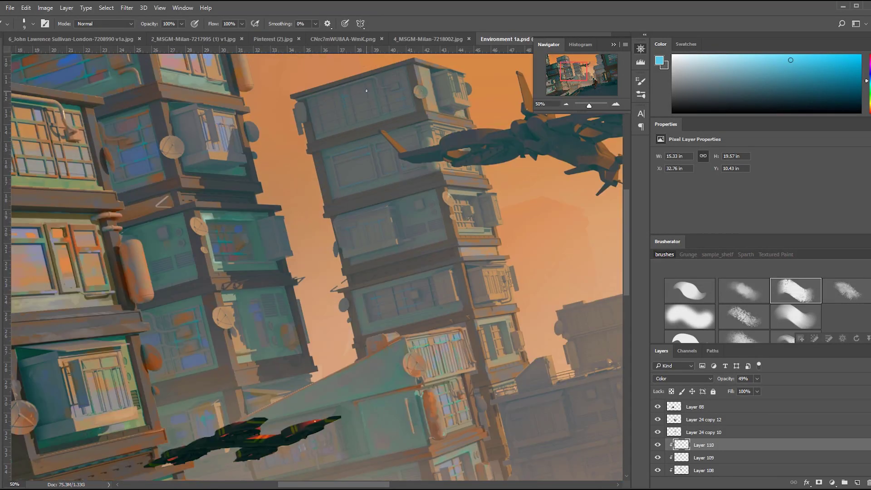
pyautogui.scroll(-2, 399, 268)
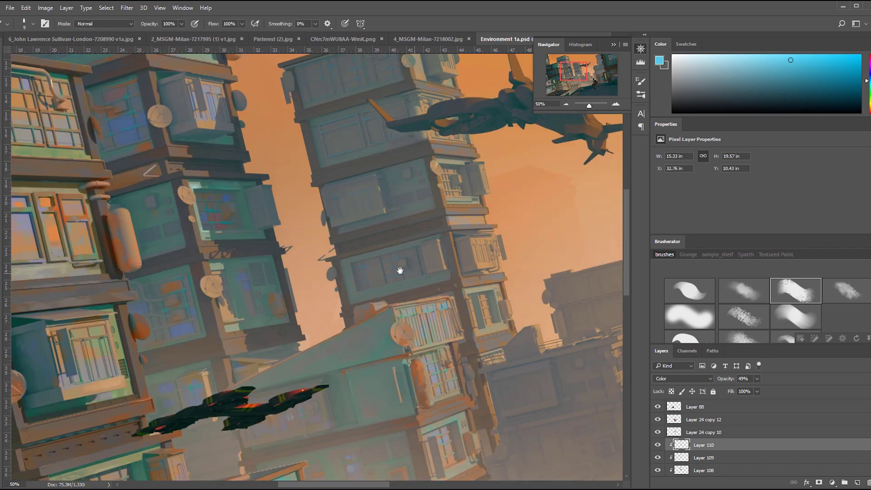
pyautogui.hotkey('ctrl', '+')
# - Add sampled orange touches to the tower's frame and dishes, and erase excess cyan on the top floor
pyautogui.keyDown('alt'); pyautogui.click(444, 302); pyautogui.keyUp('alt')
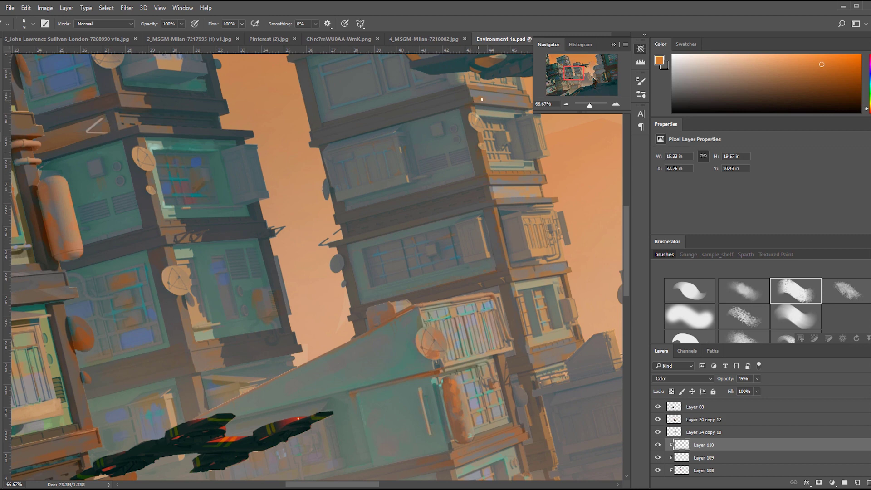
pyautogui.scroll(4, 482, 100)
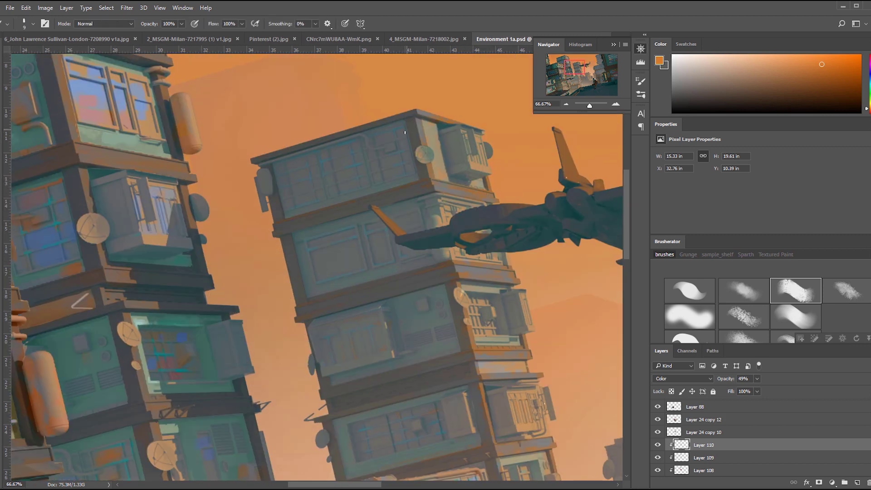
pyautogui.press('[')
pyautogui.press('[')
pyautogui.press('[')
pyautogui.press('[')
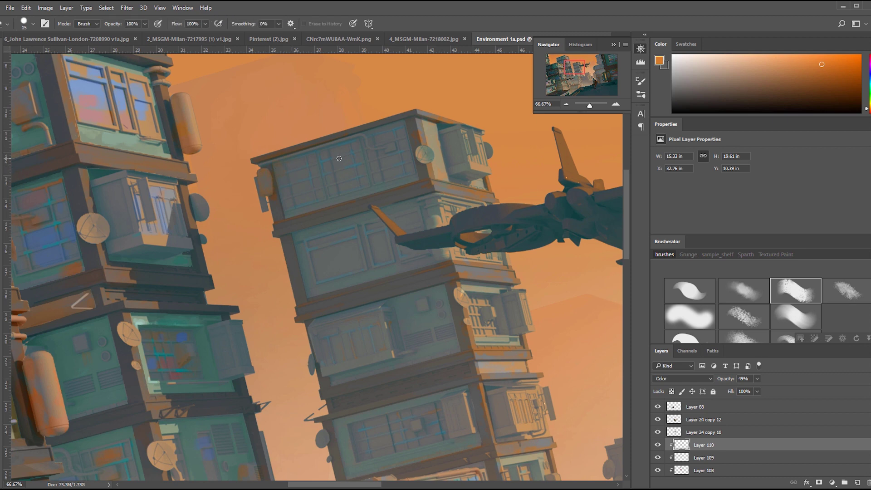
pyautogui.scroll(-2, 358, 317)
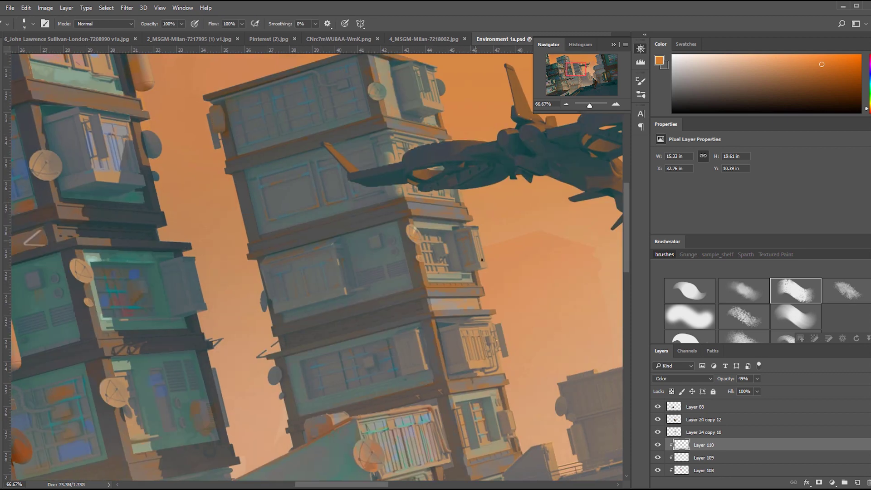
pyautogui.scroll(-2, 482, 259)
# - Create a clipped Color-mode layer above Layer 110 and paint blue and red accents on the upper floors' windows
pyautogui.hotkey('ctrl', '0')
pyautogui.hotkey('ctrl', 'shift', 'alt', 'n')
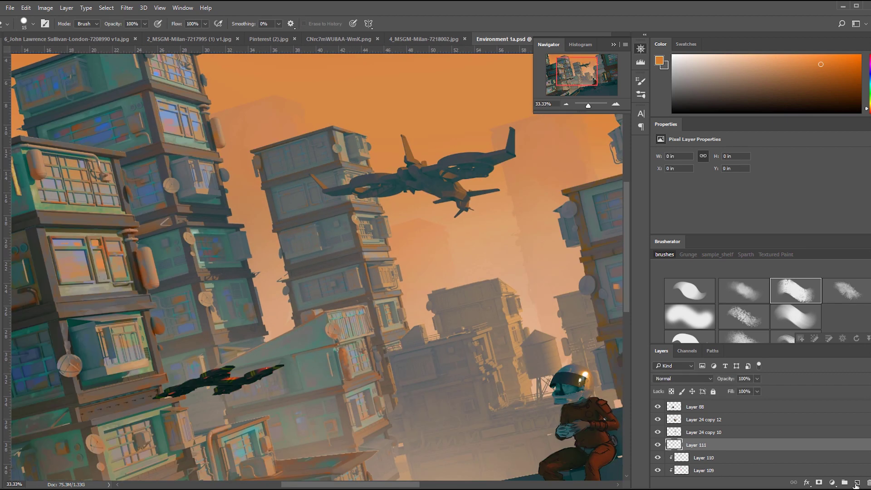
pyautogui.click(683, 379)
pyautogui.click(672, 360)
pyautogui.press('i')
pyautogui.click(302, 193)
pyautogui.press('b')
pyautogui.moveTo(302, 192); pyautogui.dragTo(279, 152)
pyautogui.keyDown('alt'); pyautogui.click(291, 112); pyautogui.keyUp('alt')
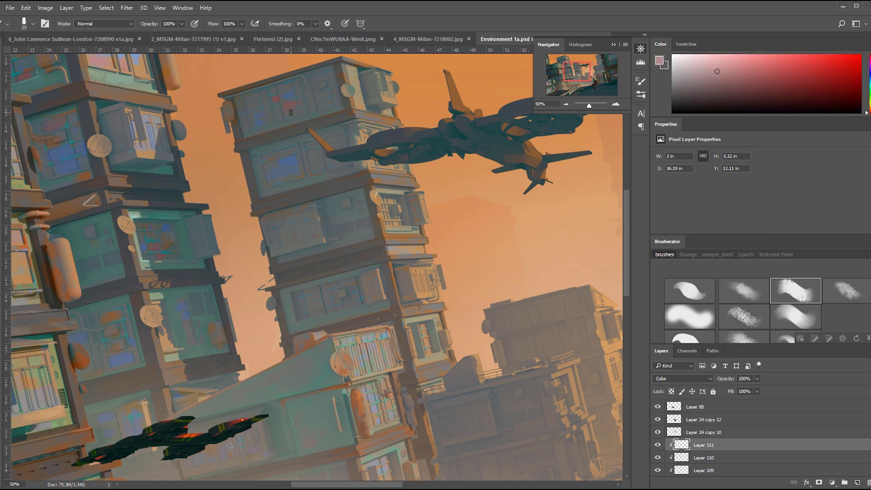
# - Paint more sampled blue and muted colour variations into the windows across the tower's lower and upper floors
pyautogui.scroll(-1, 310, 224)
pyautogui.keyDown('alt'); pyautogui.click(331, 240); pyautogui.keyUp('alt')
pyautogui.keyDown('alt'); pyautogui.click(352, 260); pyautogui.keyUp('alt')
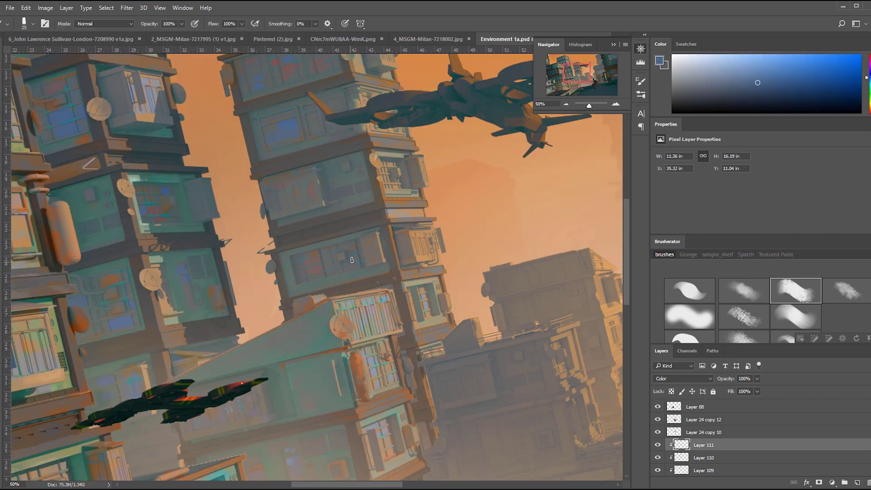
pyautogui.scroll(3, 284, 203)
pyautogui.keyDown('alt'); pyautogui.click(316, 226); pyautogui.keyUp('alt')
pyautogui.keyDown('alt'); pyautogui.click(306, 234); pyautogui.keyUp('alt')
pyautogui.keyDown('alt'); pyautogui.click(269, 246); pyautogui.keyUp('alt')
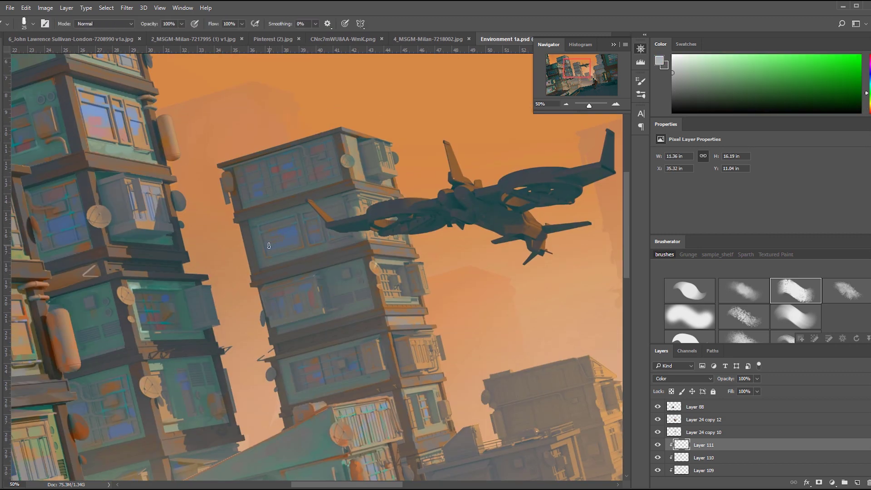
pyautogui.keyDown('alt'); pyautogui.click(257, 180); pyautogui.keyUp('alt')
# - Sample orange and dark blue from the foreground building and add matching accents to the distant tower's panels
pyautogui.scroll(-3, 257, 179)
pyautogui.scroll(-1, 182, 227)
pyautogui.scroll(1, 107, 302)
pyautogui.keyDown('alt'); pyautogui.click(107, 302); pyautogui.keyUp('alt')
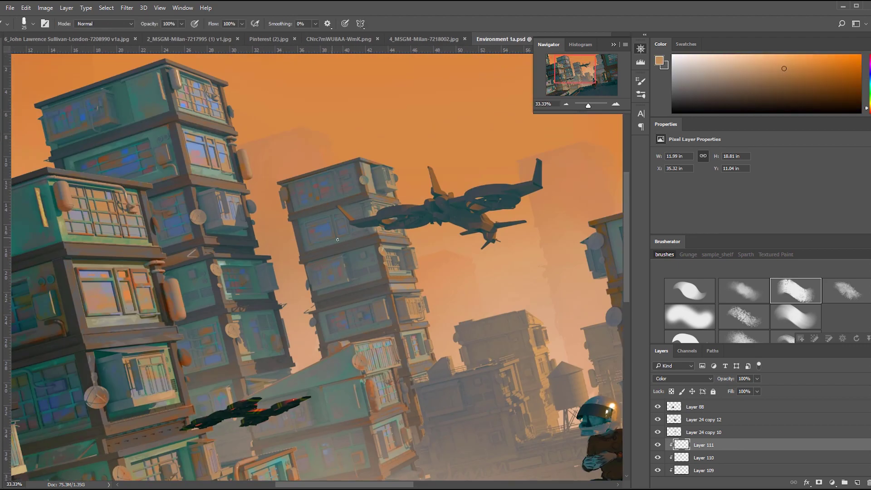
pyautogui.scroll(-2, 107, 303)
pyautogui.keyDown('alt'); pyautogui.click(107, 303); pyautogui.keyUp('alt')
pyautogui.scroll(-3, 357, 274)
pyautogui.scroll(2, 358, 274)
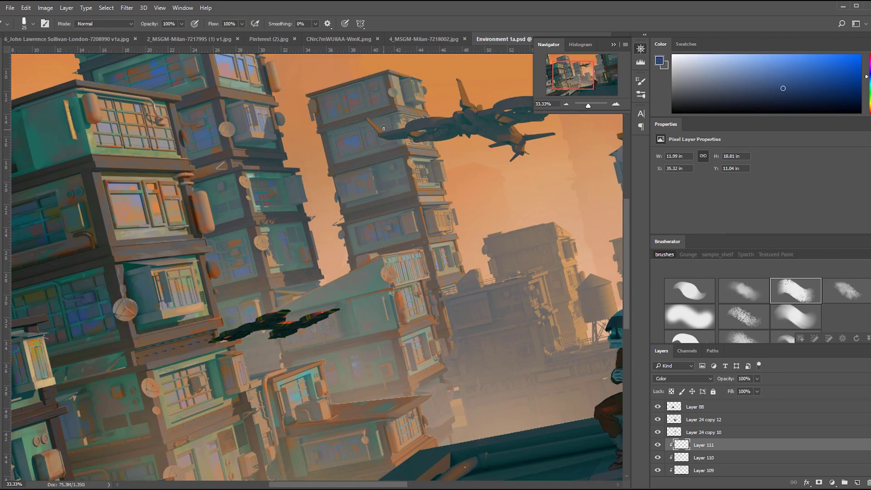
# - Blend sampled slate-blue tones into the tower's upper wall panels
pyautogui.keyDown('alt'); pyautogui.click(382, 130); pyautogui.keyUp('alt')
pyautogui.scroll(-1, 382, 129)
pyautogui.keyDown('alt'); pyautogui.click(383, 130); pyautogui.keyUp('alt')
pyautogui.scroll(-1, 382, 130)
pyautogui.keyDown('alt'); pyautogui.click(278, 268); pyautogui.keyUp('alt')
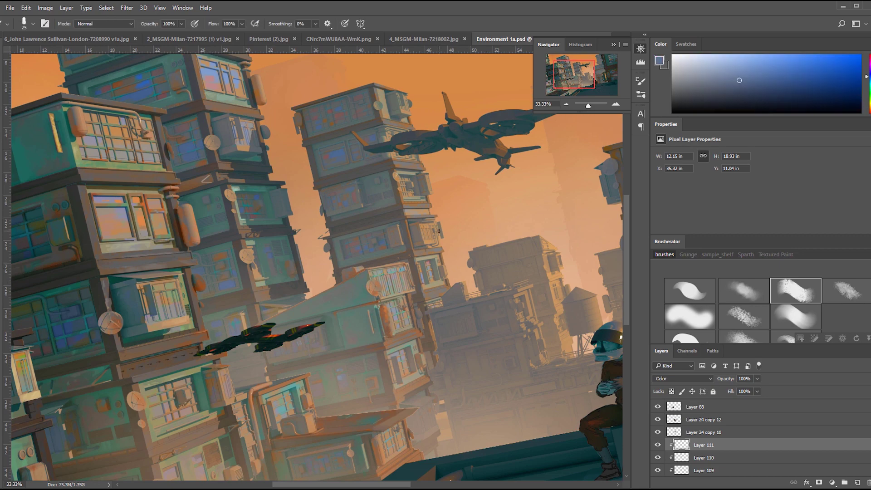
# - Reduce the opacity of Layer 111 to 68% and pick a deep blue for the tower's windows
pyautogui.scroll(-2, 277, 268)
pyautogui.click(757, 379)
pyautogui.moveTo(760, 390); pyautogui.dragTo(743, 390)
pyautogui.scroll(3, 372, 223)
pyautogui.keyDown('alt'); pyautogui.click(373, 223); pyautogui.keyUp('alt')
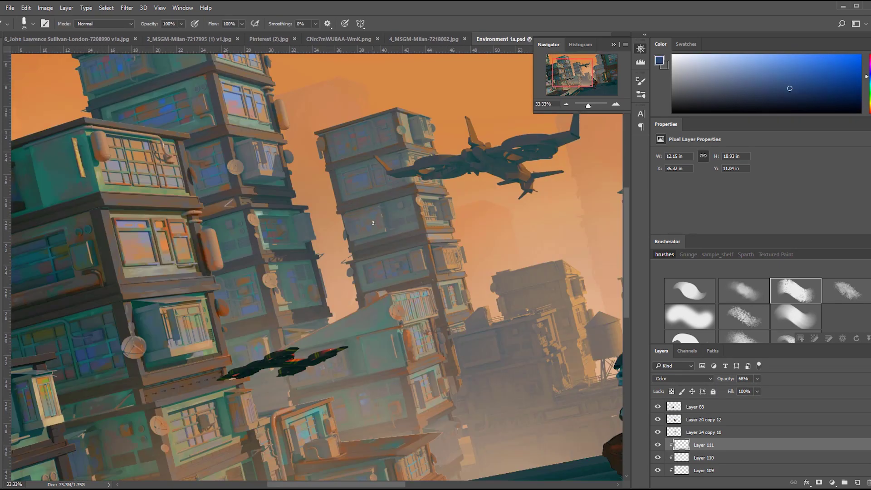
# - Tint the tower's corner pillar and balconies with sampled rusty brown, and touch up its panels with slate blue
pyautogui.keyDown('alt'); pyautogui.click(374, 281); pyautogui.keyUp('alt')
pyautogui.keyDown('alt'); pyautogui.click(374, 281); pyautogui.keyUp('alt')
pyautogui.scroll(-1, 373, 280)
pyautogui.scroll(2, 336, 263)
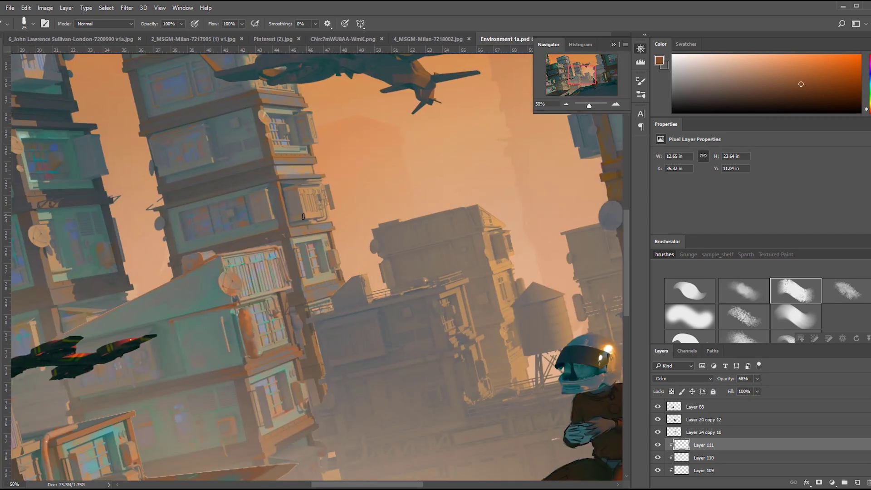
pyautogui.moveTo(304, 216); pyautogui.dragTo(339, 309)
pyautogui.keyDown('alt'); pyautogui.click(146, 259); pyautogui.keyUp('alt')
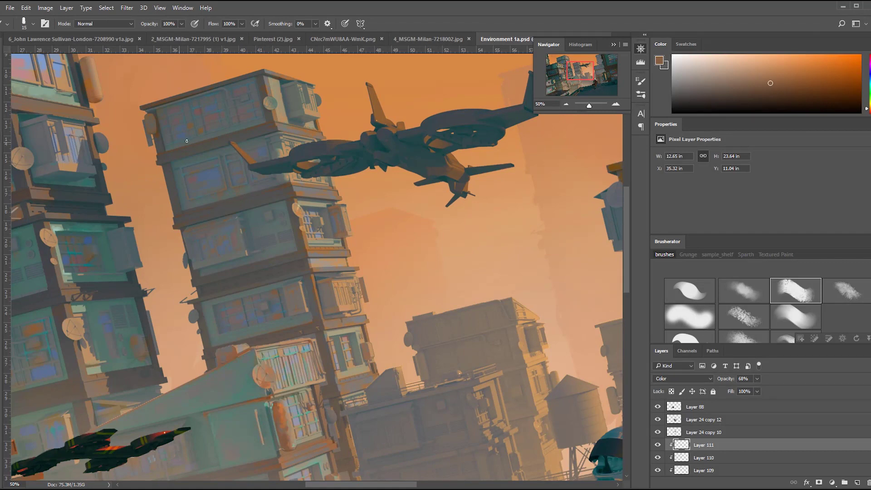
pyautogui.keyDown('alt'); pyautogui.click(218, 156); pyautogui.keyUp('alt')
pyautogui.moveTo(142, 341); pyautogui.dragTo(159, 289)
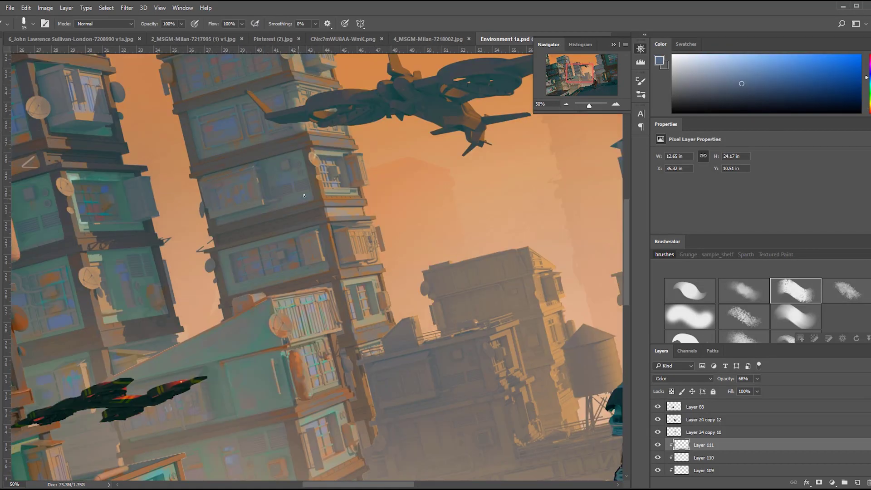
pyautogui.keyDown('alt'); pyautogui.click(159, 289); pyautogui.keyUp('alt')
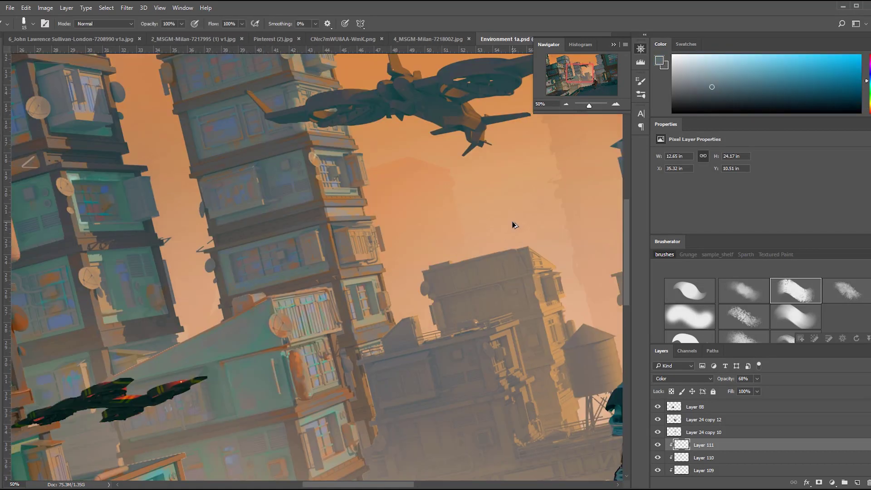
# - Apply a Color Balance adjustment for the shadows to Layer 24 copy 20 and merge it into the layer below
pyautogui.hotkey('ctrl', '0')
pyautogui.hotkey('ctrl', 'b')
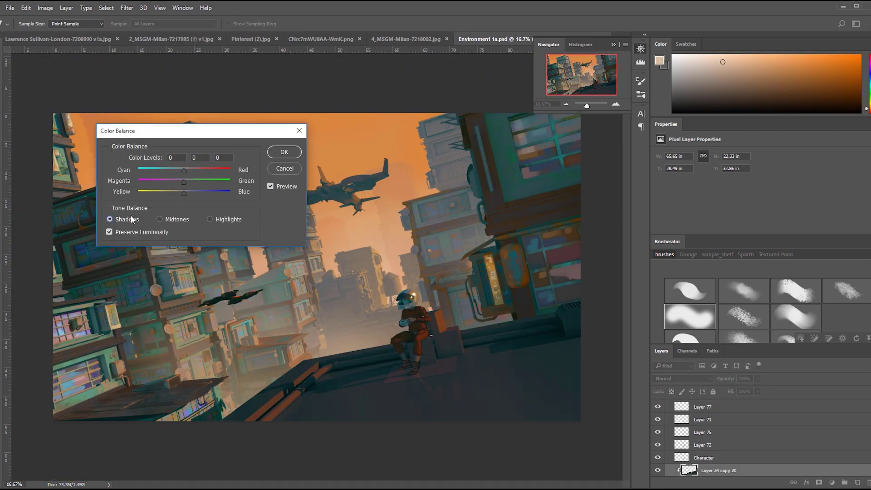
pyautogui.press('Return')
pyautogui.hotkey('ctrl', 'e')
# - Create a clipped Soft Light layer above Layer 24 copy 19, paint warm light on the crates behind the character, and set its opacity to 51%
pyautogui.hotkey('ctrl', 'shift', 'alt', 'n')
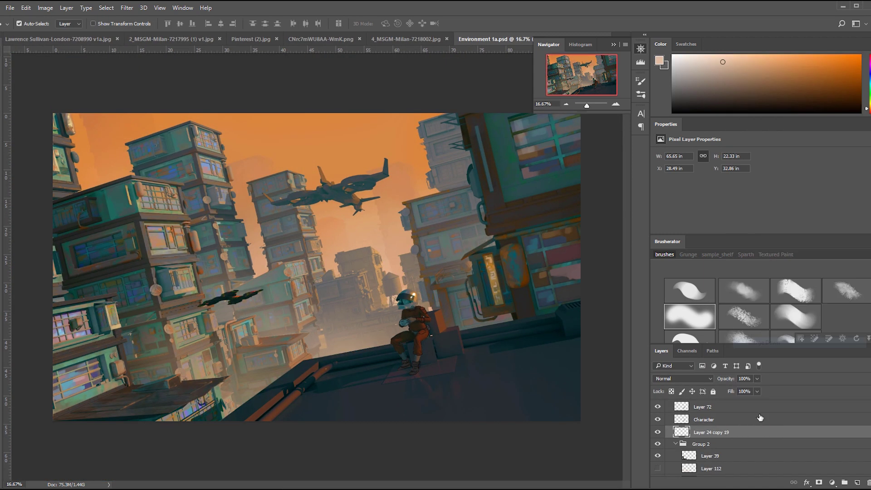
pyautogui.press('.')
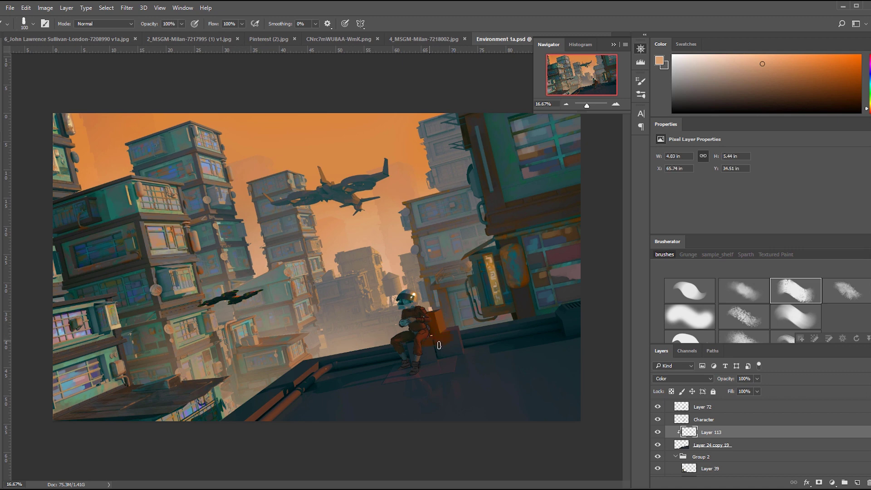
pyautogui.hotkey('alt', 'shift', 'f')
pyautogui.scroll(3, 440, 345)
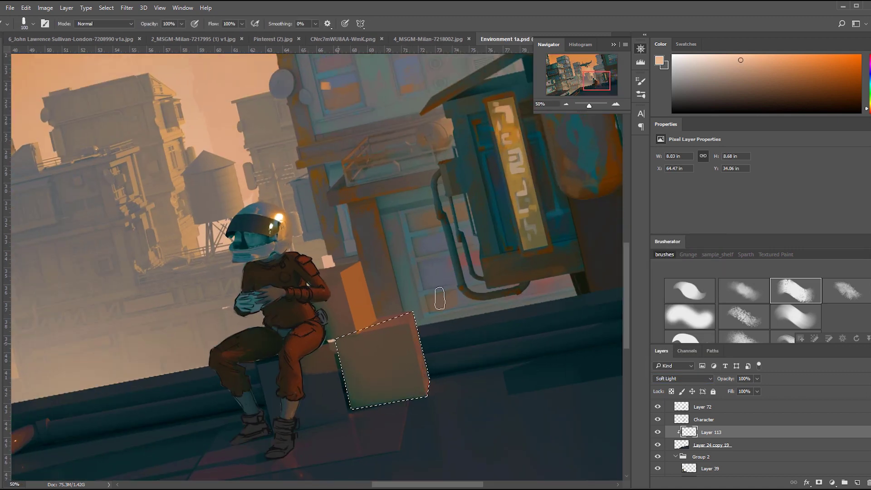
pyautogui.moveTo(440, 298); pyautogui.dragTo(361, 321)
pyautogui.press('6')
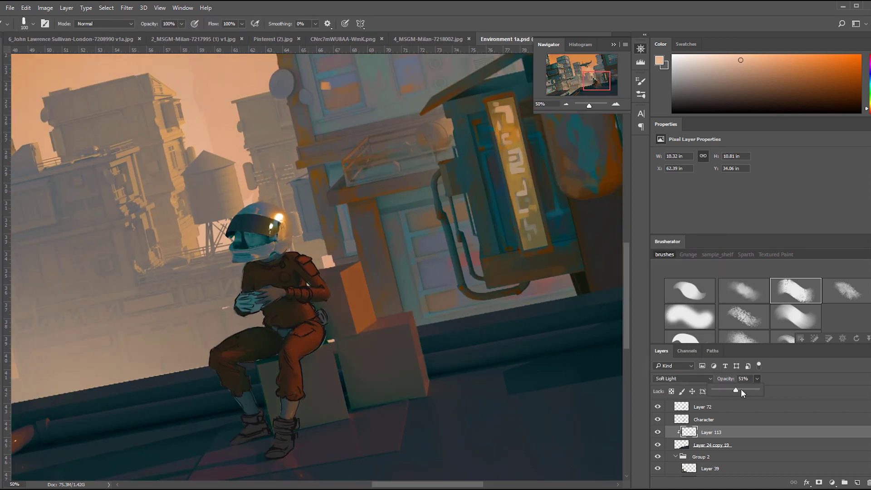
# - Add a clipped layer beneath the Soft Light layer for painting the crates, and merge the clipped crate layers into Layer 24 copy 19
pyautogui.press('e')
pyautogui.click(690, 316)
pyautogui.keyDown('ctrl'); pyautogui.click(856, 484); pyautogui.keyUp('ctrl')
pyautogui.press('b')
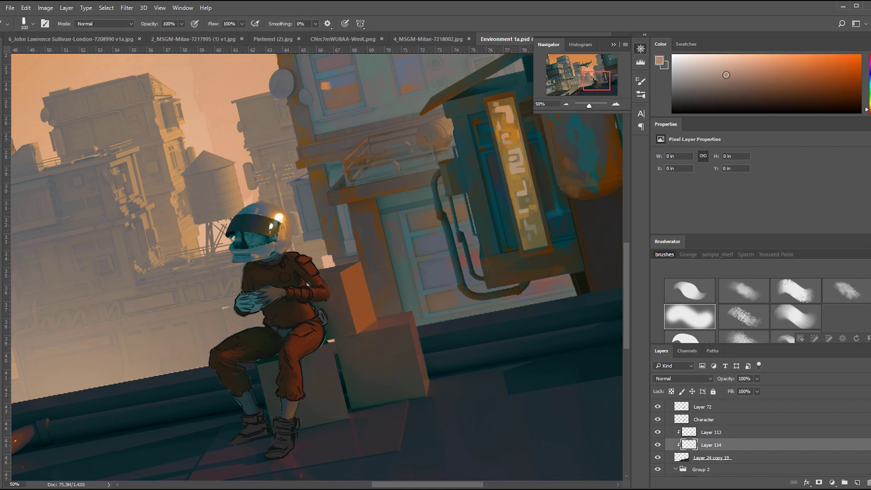
pyautogui.click(795, 290)
pyautogui.hotkey('ctrl', '0')
pyautogui.click(693, 437)
pyautogui.hotkey('ctrl', 'e')
pyautogui.scroll(4, 453, 313)
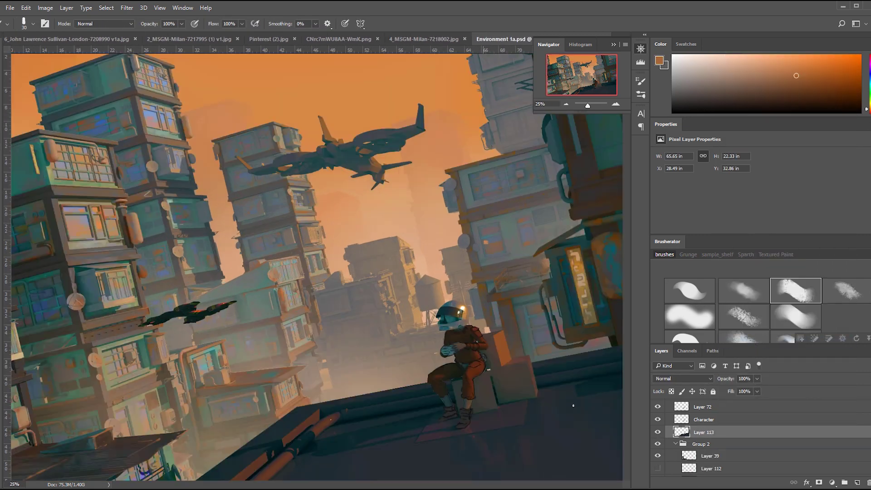
# - Define the top and side edges of the front crate with sampled reddish brown, using a smaller brush
pyautogui.press('[')
pyautogui.press('[')
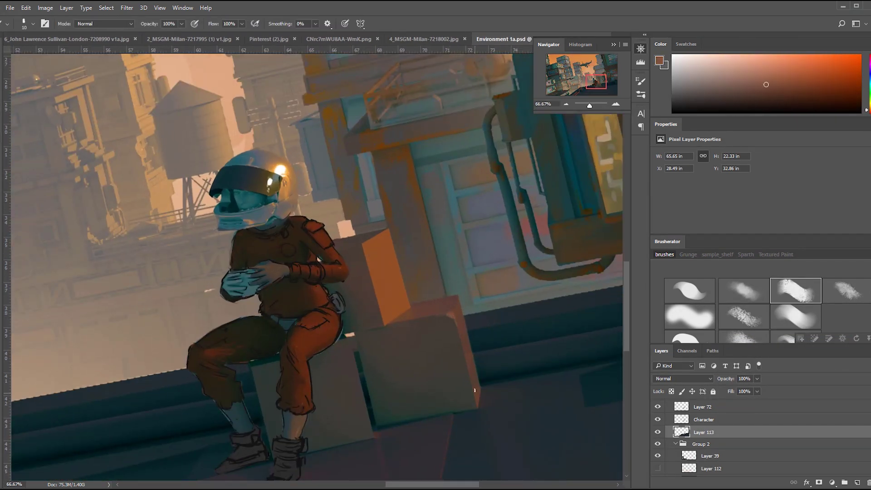
pyautogui.keyDown('alt'); pyautogui.click(456, 309); pyautogui.keyUp('alt')
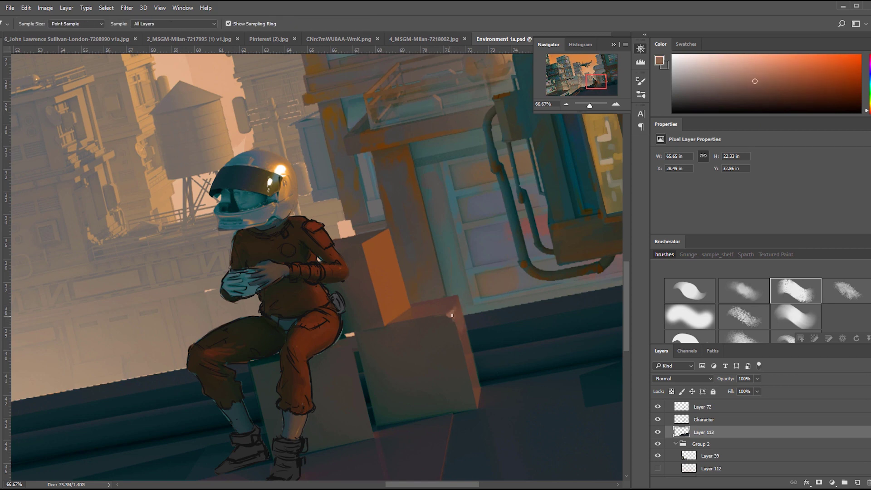
pyautogui.keyDown('alt'); pyautogui.click(457, 299); pyautogui.keyUp('alt')
pyautogui.scroll(-2, 456, 308)
pyautogui.press(']')
pyautogui.press(']')
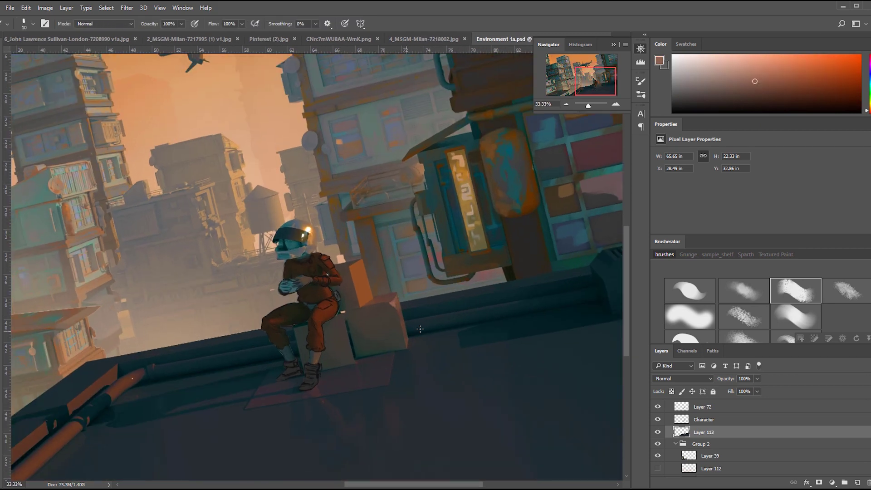
# - Clean up the narrow gap between the crates with a freehand selection and sampled dark tones
pyautogui.keyDown('alt'); pyautogui.click(394, 327); pyautogui.keyUp('alt')
pyautogui.keyDown('alt'); pyautogui.click(393, 326); pyautogui.keyUp('alt')
pyautogui.keyDown('alt'); pyautogui.click(349, 335); pyautogui.keyUp('alt')
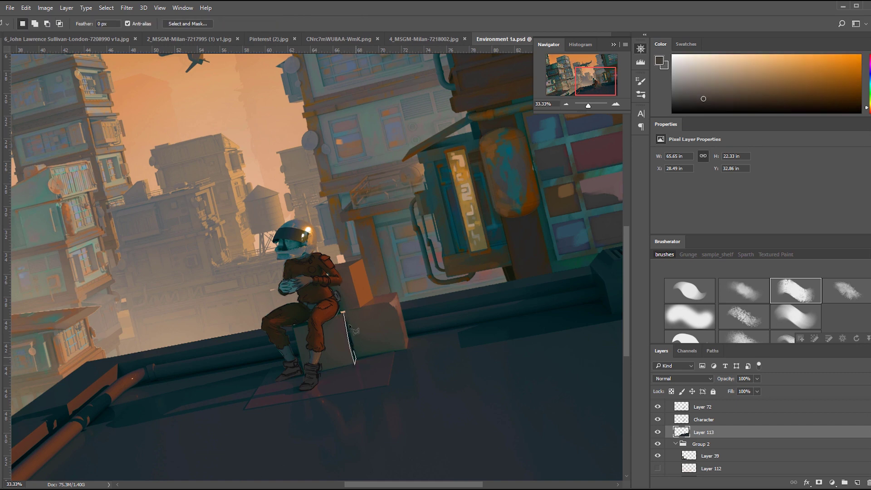
pyautogui.hotkey('ctrl', '+')
pyautogui.keyDown('alt'); pyautogui.click(499, 387); pyautogui.keyUp('alt')
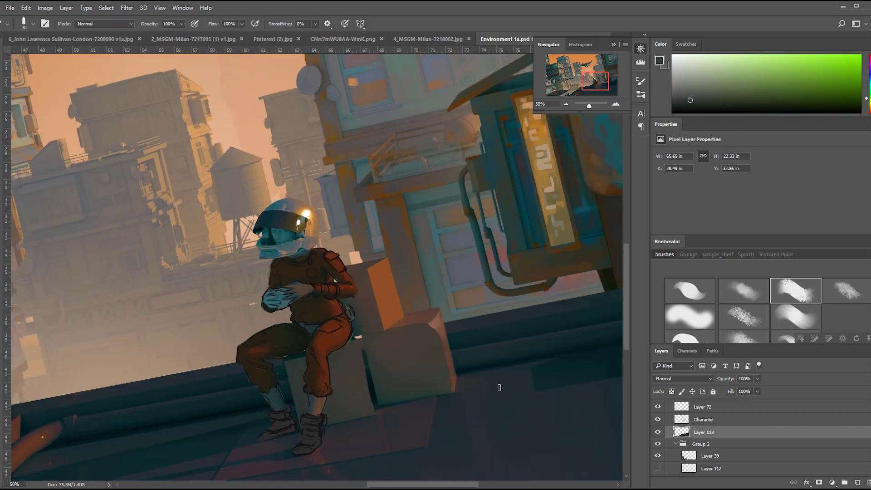
pyautogui.keyDown('alt'); pyautogui.click(358, 355); pyautogui.keyUp('alt')
pyautogui.keyDown('alt'); pyautogui.click(344, 349); pyautogui.keyUp('alt')
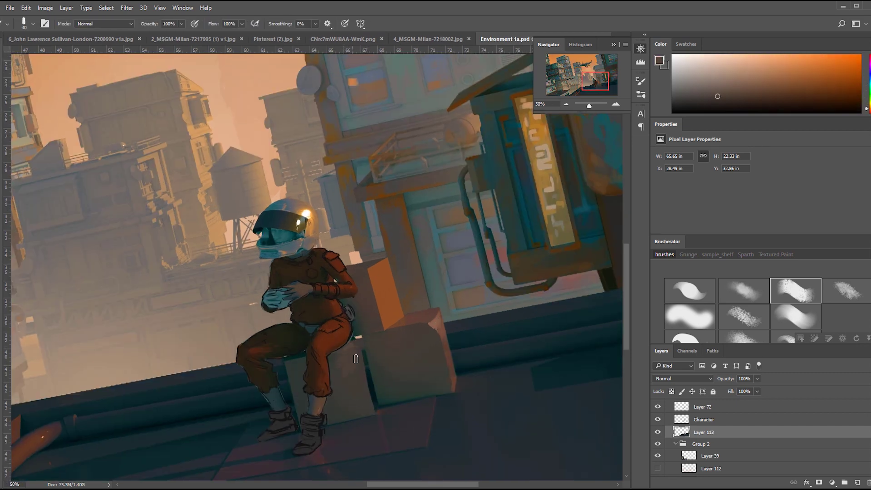
# - Blend the shaded faces of the crates with sampled dark browns at 90% brush opacity
pyautogui.keyDown('alt'); pyautogui.click(340, 375); pyautogui.keyUp('alt')
pyautogui.press('9')
pyautogui.press(']')
pyautogui.press(']')
pyautogui.press(']')
pyautogui.press(']')
pyautogui.keyDown('alt'); pyautogui.click(419, 365); pyautogui.keyUp('alt')
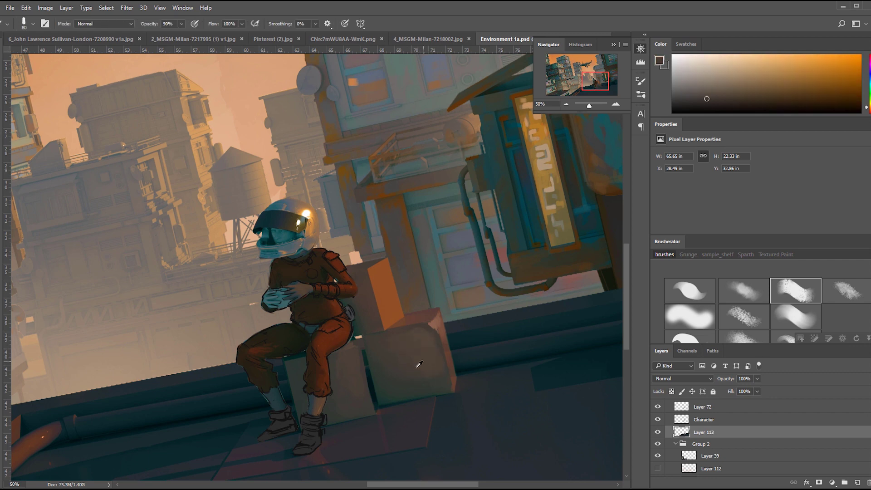
pyautogui.keyDown('alt'); pyautogui.click(382, 372); pyautogui.keyUp('alt')
pyautogui.keyDown('alt'); pyautogui.click(395, 397); pyautogui.keyUp('alt')
pyautogui.keyDown('alt'); pyautogui.click(379, 338); pyautogui.keyUp('alt')
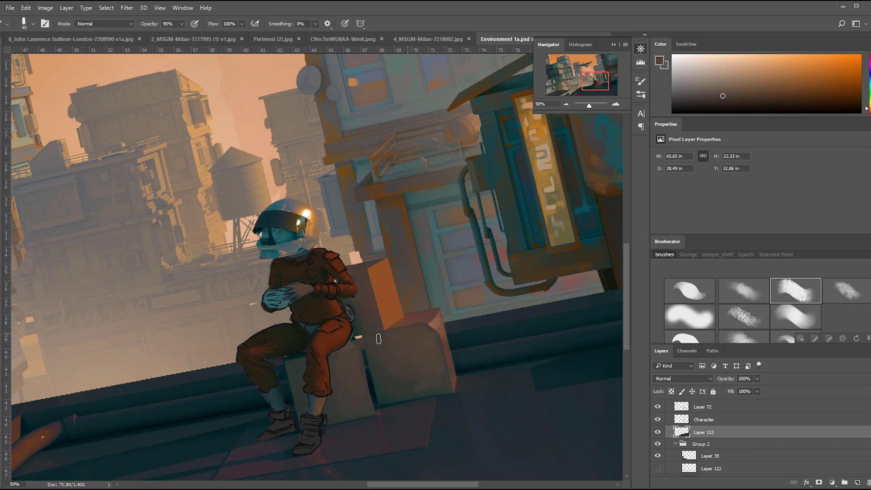
# - Tint the distant tower teal on Layer 114 at 48% opacity, and add clipped Layer 115 in Multiply at 27%
pyautogui.hotkey('ctrl', '0')
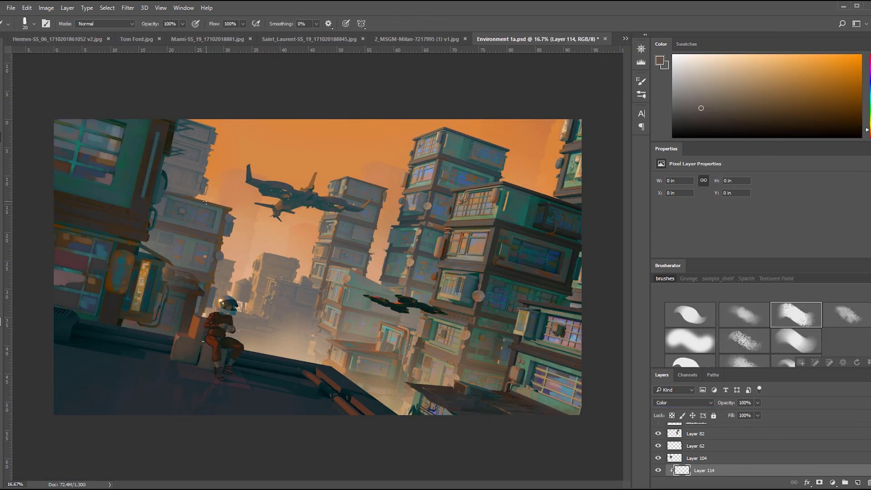
pyautogui.keyDown('alt'); pyautogui.click(188, 166); pyautogui.keyUp('alt')
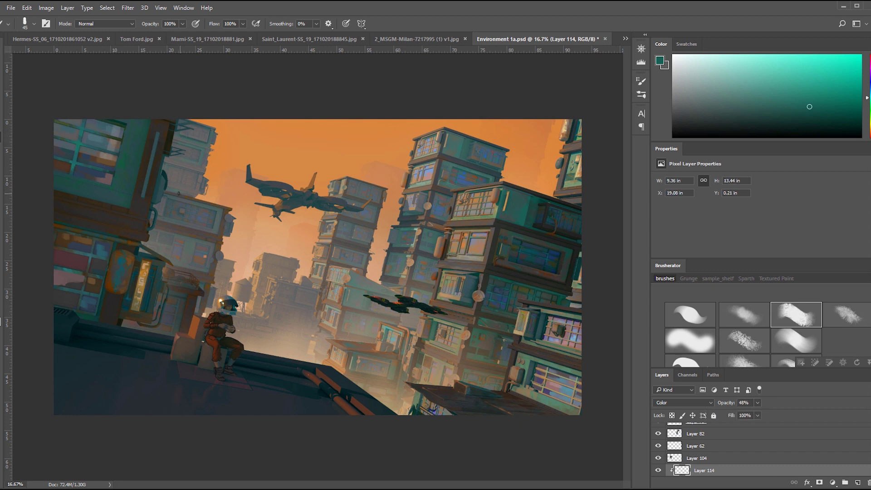
pyautogui.hotkey('ctrl', 'shift', 'alt', 'n')
pyautogui.hotkey('ctrl', 'alt', 'g')
pyautogui.keyDown('alt'); pyautogui.click(210, 176); pyautogui.keyUp('alt')
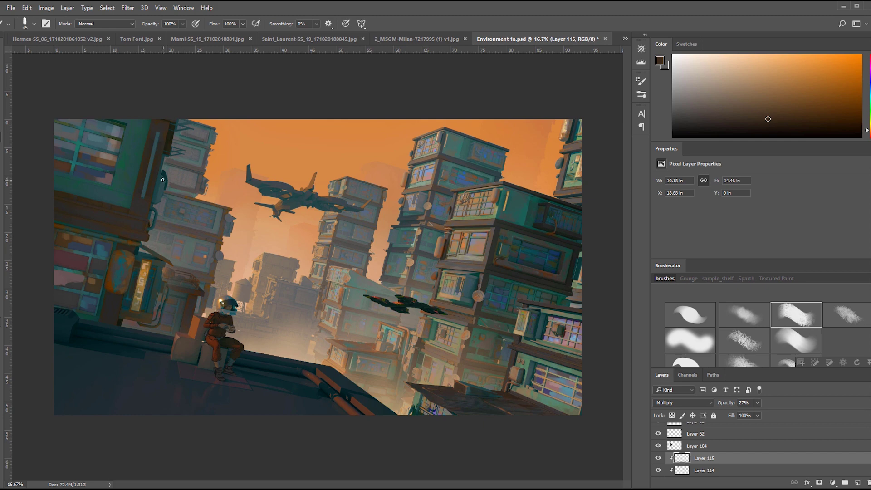
# - Add sampled muted purple and blue hues to the distant tower on Layer 114, and merge its clipped layers into the tower layer
pyautogui.keyDown('alt'); pyautogui.click(162, 180); pyautogui.keyUp('alt')
pyautogui.hotkey('alt', '[')
pyautogui.keyDown('alt'); pyautogui.click(189, 136); pyautogui.keyUp('alt')
pyautogui.press('i')
pyautogui.click(202, 158)
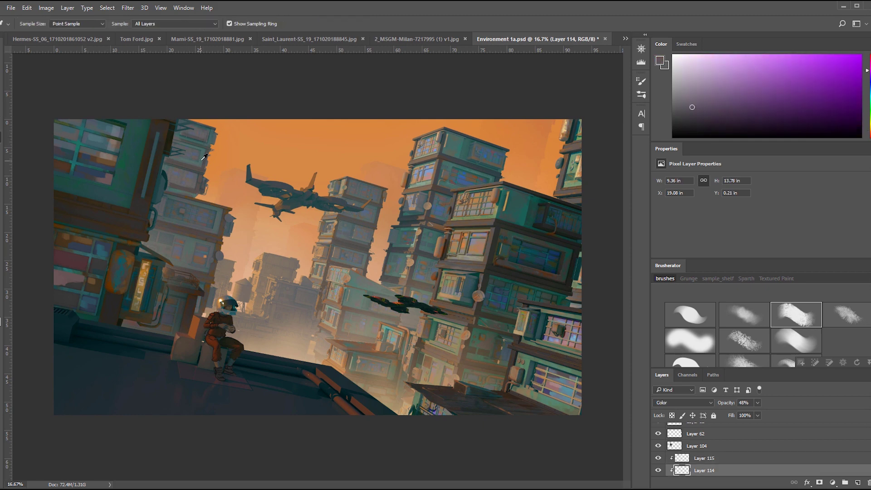
pyautogui.click(535, 370)
pyautogui.press('b')
pyautogui.rightClick(720, 445)
pyautogui.click(744, 272)
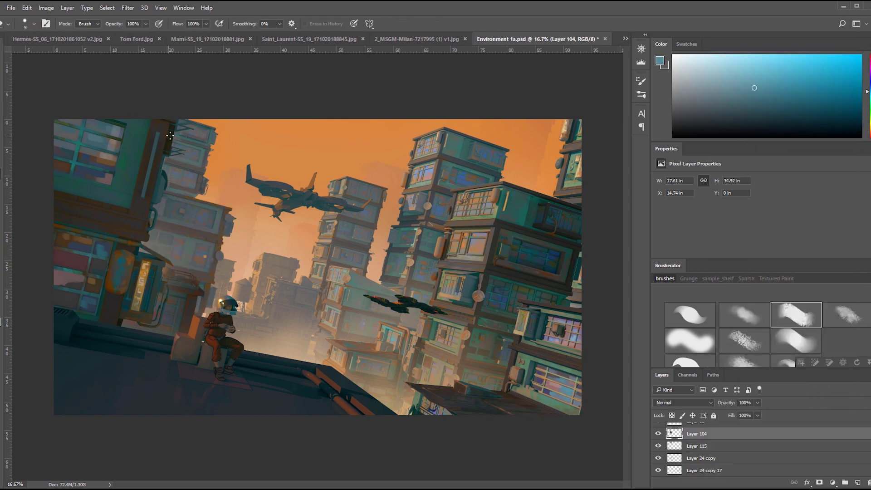
# - Touch up the distant tower's wall panels and windows on Layer 115 with sampled teal and slate blue
pyautogui.scroll(2, 229, 178)
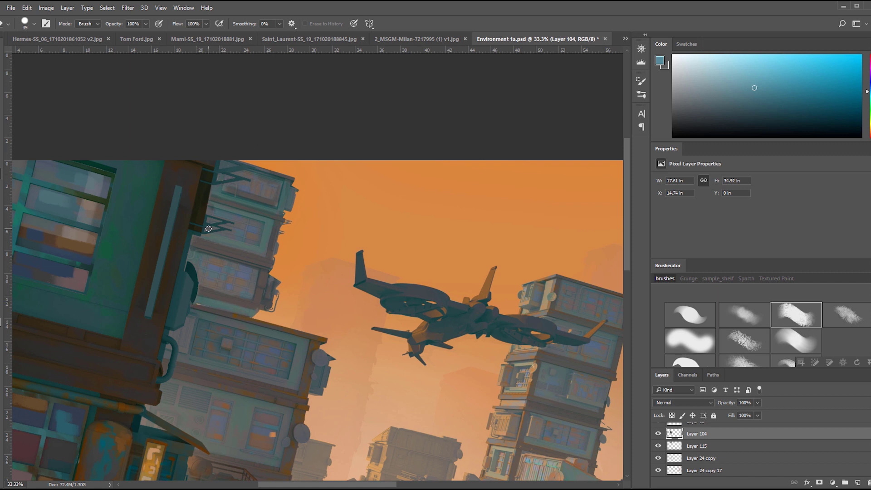
pyautogui.hotkey('alt', '[')
pyautogui.press('b')
pyautogui.keyDown('alt'); pyautogui.click(242, 247); pyautogui.keyUp('alt')
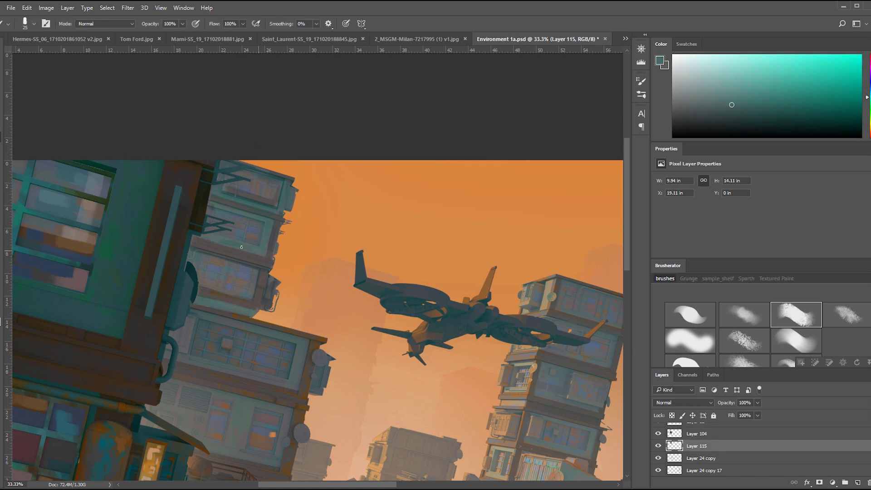
pyautogui.keyDown('alt'); pyautogui.click(253, 189); pyautogui.keyUp('alt')
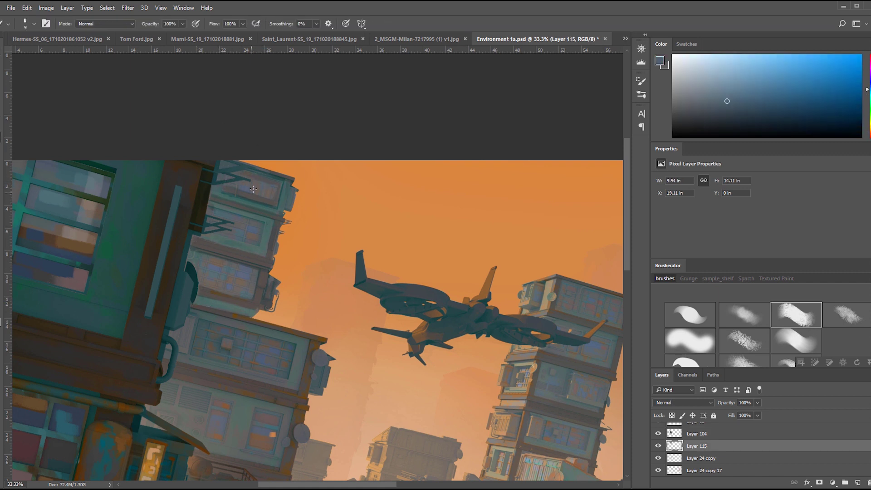
# - Refine the distant tower's ledges and windows with sampled brown and teal, and add a new layer
pyautogui.keyDown('alt'); pyautogui.click(270, 198); pyautogui.keyUp('alt')
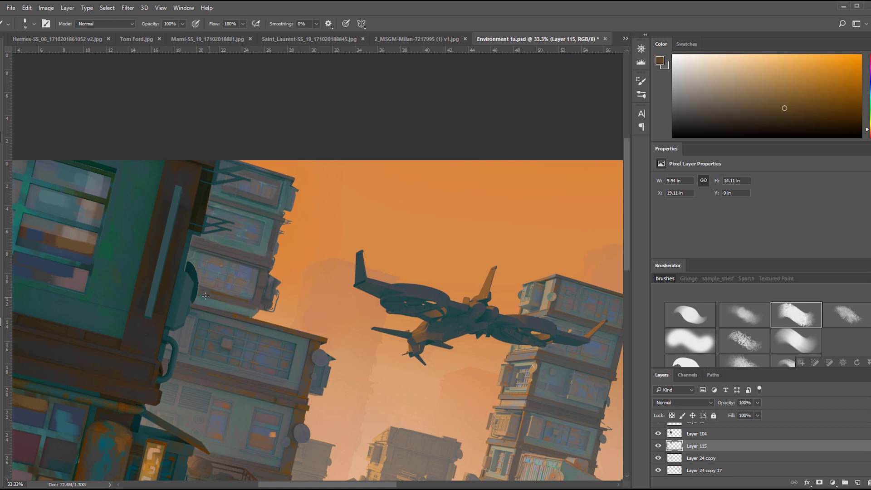
pyautogui.keyDown('alt'); pyautogui.click(253, 301); pyautogui.keyUp('alt')
pyautogui.keyDown('alt'); pyautogui.click(254, 200); pyautogui.keyUp('alt')
pyautogui.keyDown('alt'); pyautogui.click(272, 199); pyautogui.keyUp('alt')
pyautogui.keyDown('alt'); pyautogui.click(290, 204); pyautogui.keyUp('alt')
pyautogui.scroll(-3, 318, 195)
pyautogui.hscroll(-2, 318, 195)
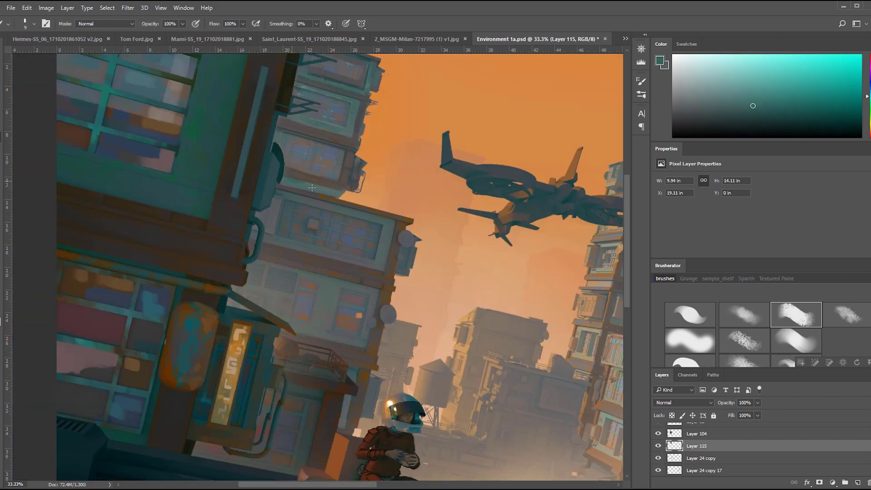
pyautogui.keyDown('alt'); pyautogui.click(321, 134); pyautogui.keyUp('alt')
pyautogui.hotkey('ctrl', 'alt', 'shift', 'n')
# - Repaint the upper crate behind the character on Layer 113 in muted reddish brown, tidying its edges with a smaller brush
pyautogui.keyDown('alt'); pyautogui.click(359, 214); pyautogui.keyUp('alt')
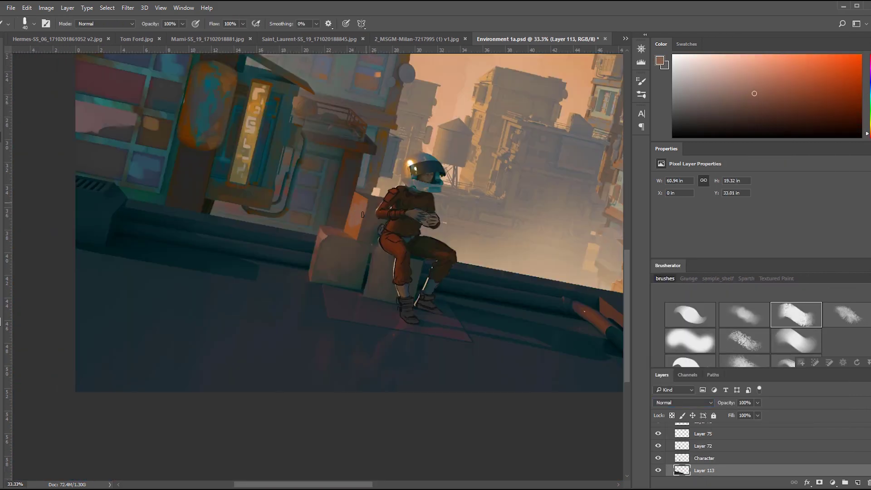
pyautogui.keyDown('alt'); pyautogui.click(349, 200); pyautogui.keyUp('alt')
pyautogui.press('[')
pyautogui.press('[')
pyautogui.press('[')
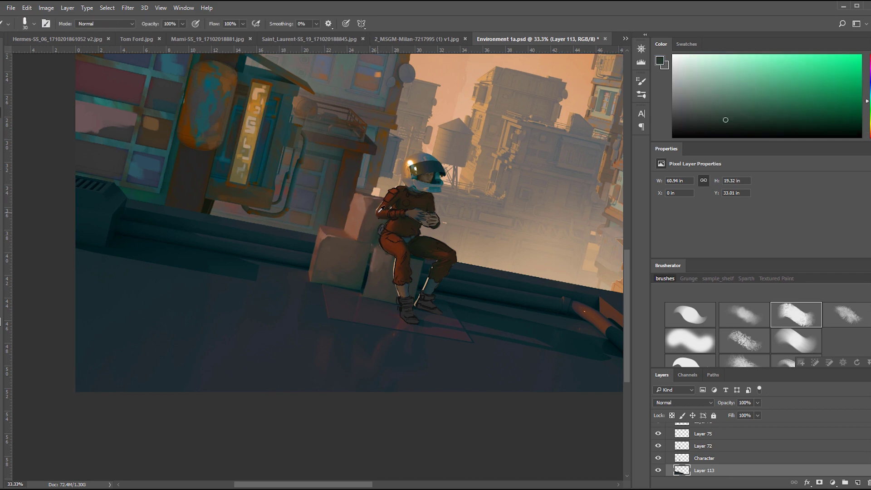
pyautogui.keyDown('alt'); pyautogui.click(371, 200); pyautogui.keyUp('alt')
pyautogui.press('[')
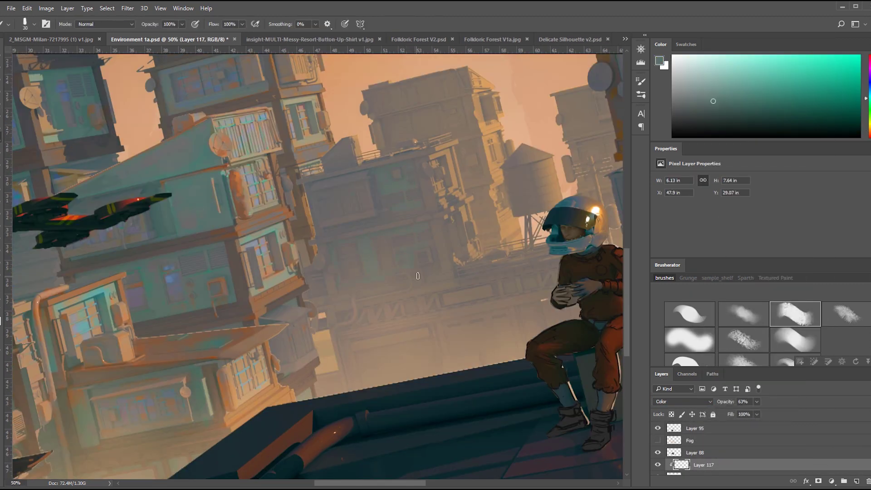
# - Tint the hazy building behind the rooftop with brown, blue and orange accents on Layer 117, reducing its opacity to 36%
pyautogui.keyDown('alt'); pyautogui.click(359, 232); pyautogui.keyUp('alt')
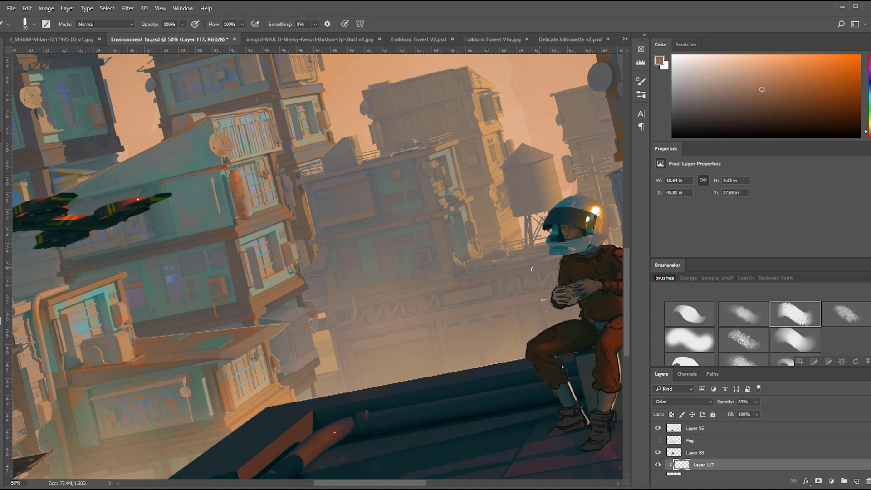
pyautogui.keyDown('alt'); pyautogui.click(343, 208); pyautogui.keyUp('alt')
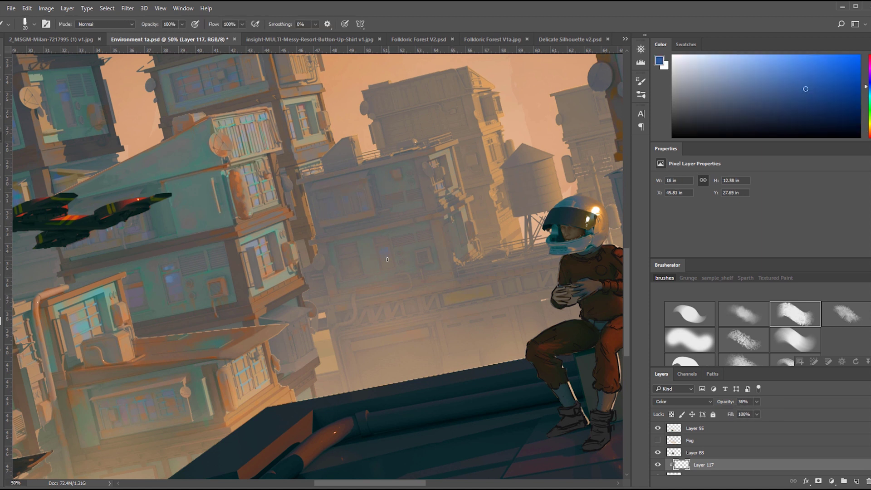
pyautogui.click(869, 129)
pyautogui.click(869, 134)
pyautogui.click(819, 84)
pyautogui.click(869, 131)
pyautogui.click(801, 77)
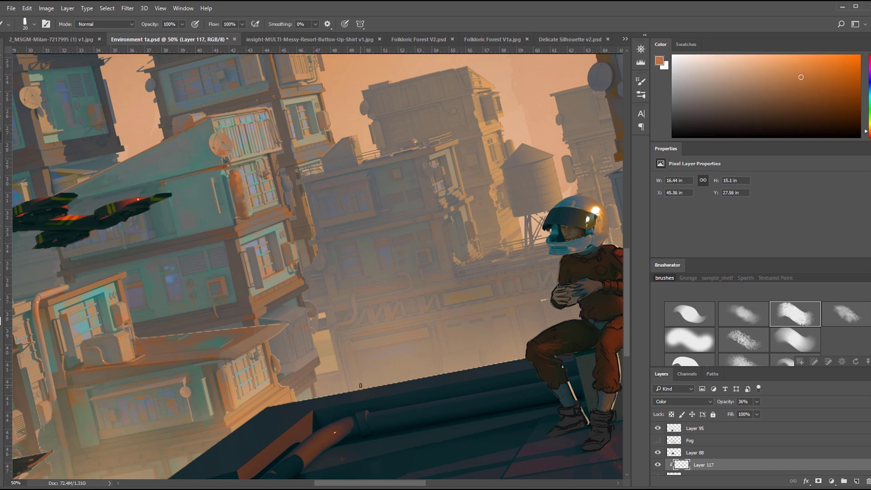
pyautogui.hotkey('ctrl', '-')
pyautogui.hotkey('ctrl', '-')
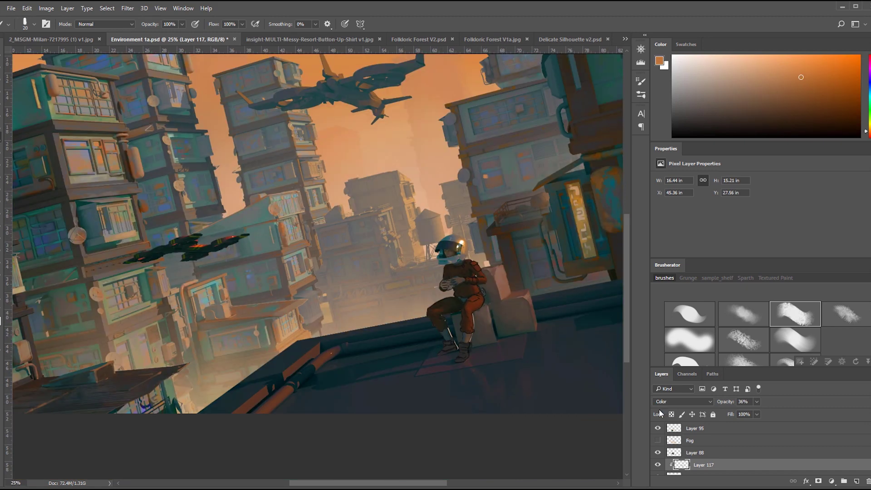
# - Add clipped Layer 118 in Multiply at 10% opacity and paint brown shading over the hazy building
pyautogui.hotkey('ctrl', '+')
pyautogui.click(857, 481)
pyautogui.hotkey('ctrl', 'alt', 'g')
pyautogui.hotkey('ctrl', '+')
pyautogui.moveTo(348, 212); pyautogui.dragTo(278, 229)
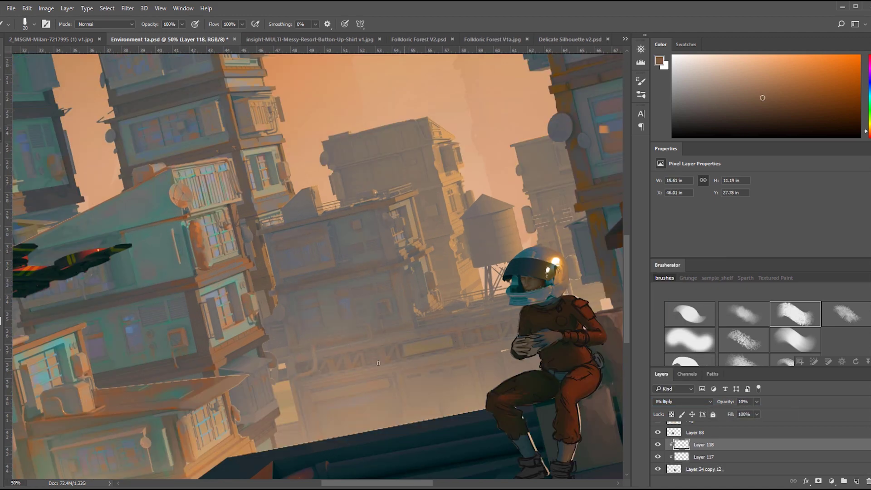
pyautogui.moveTo(497, 319); pyautogui.dragTo(504, 291)
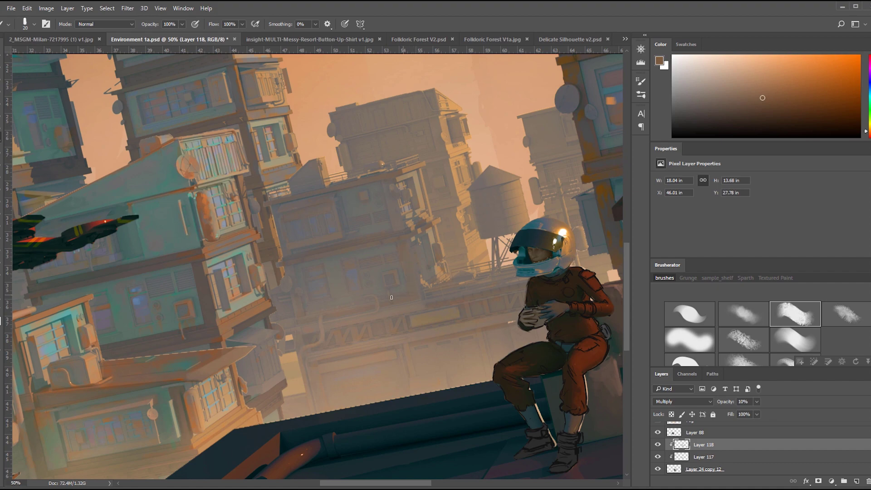
# - Reduce the opacity of Layer 117 to 30%
pyautogui.hotkey('ctrl', '-')
pyautogui.hotkey('ctrl', '+')
pyautogui.hotkey('ctrl', '-')
pyautogui.click(703, 457)
pyautogui.hotkey('ctrl', '-')
pyautogui.hotkey('ctrl', '-')
# - Show the Fog layer and apply a Hue/Saturation adjustment to it
pyautogui.scroll(5, 708, 449)
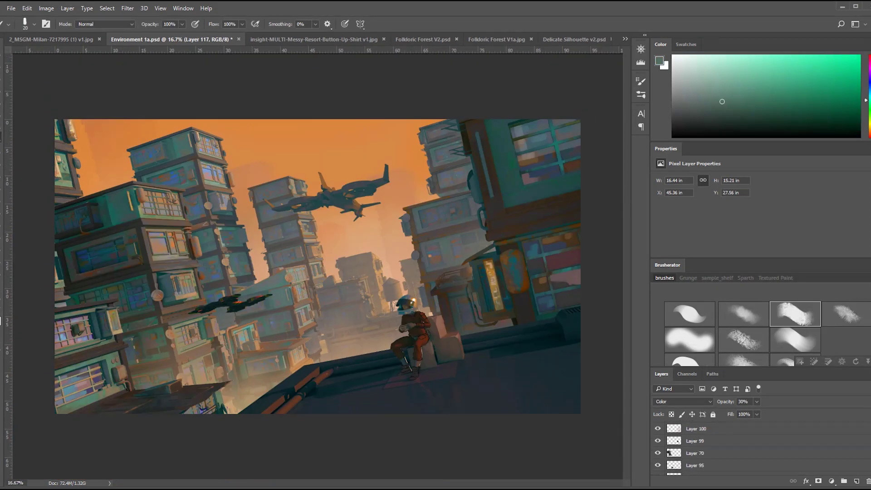
pyautogui.click(690, 453)
pyautogui.hotkey('ctrl', 'u')
pyautogui.press('Return')
pyautogui.press('b')
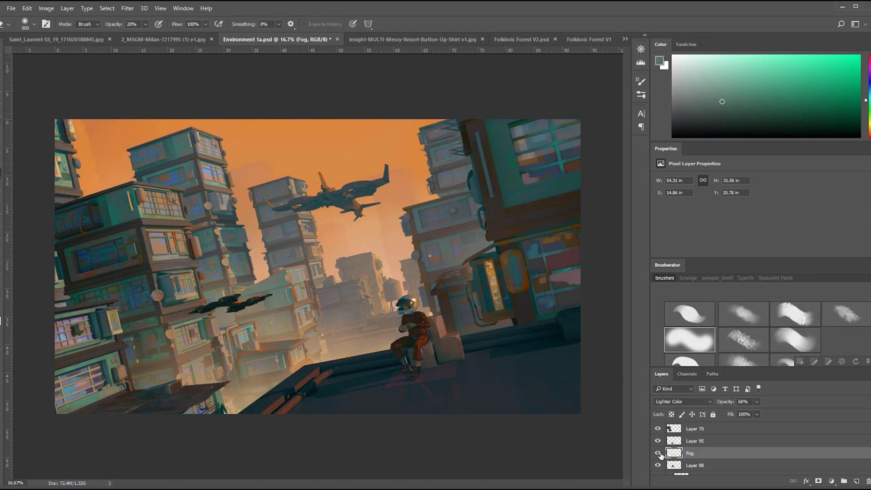
pyautogui.press('v')
pyautogui.click(658, 428)
pyautogui.click(658, 428)
pyautogui.press('e')
pyautogui.hotkey('ctrl', '-')
pyautogui.hotkey('ctrl', '+')
# - Add Layer 119 clipped to Layer 24 copy 10, the farthest building, in Color blend mode at 27% opacity
pyautogui.press('v')
pyautogui.click(363, 276)
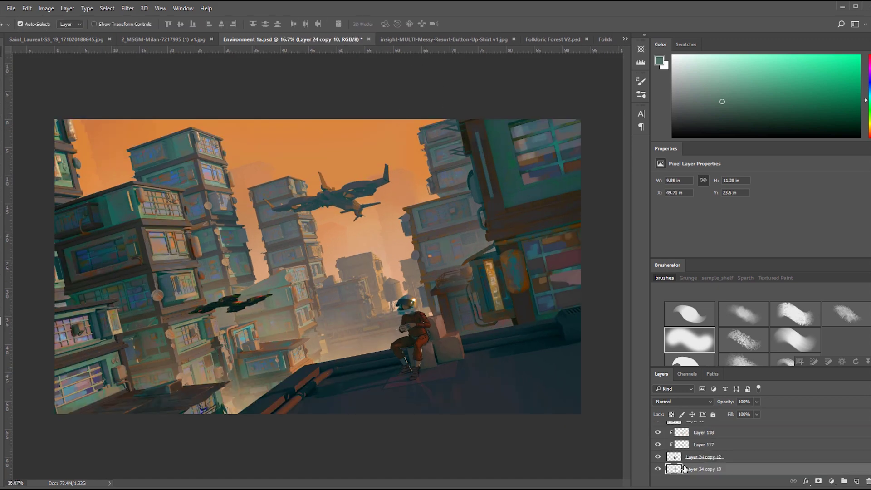
pyautogui.hotkey('ctrl', '+')
pyautogui.hotkey('ctrl', '+')
pyautogui.hotkey('ctrl', '+')
pyautogui.click(857, 480)
pyautogui.hotkey('ctrl', 'alt', 'g')
pyautogui.hotkey('shift', 'alt', 'c')
pyautogui.press('b')
pyautogui.click(756, 414)
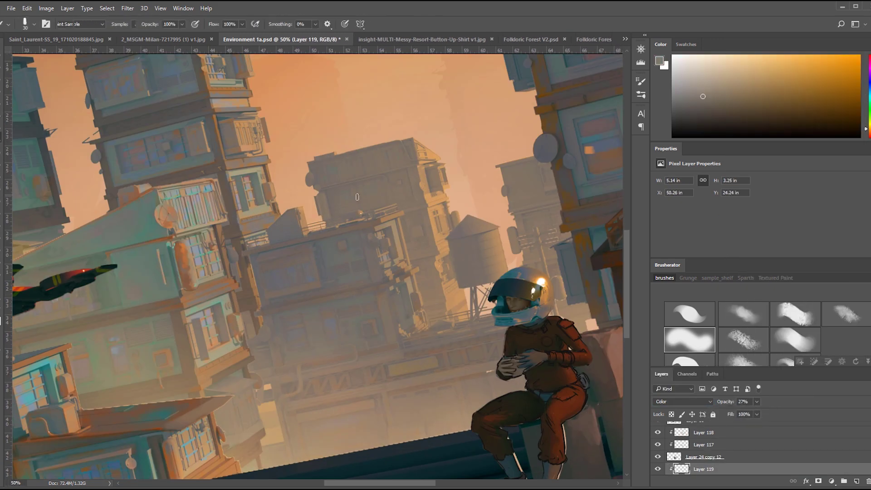
# - Tint the farthest building's walls muted green on Layer 119 and its windows cyan with a smaller brush
pyautogui.keyDown('alt'); pyautogui.click(332, 255); pyautogui.keyUp('alt')
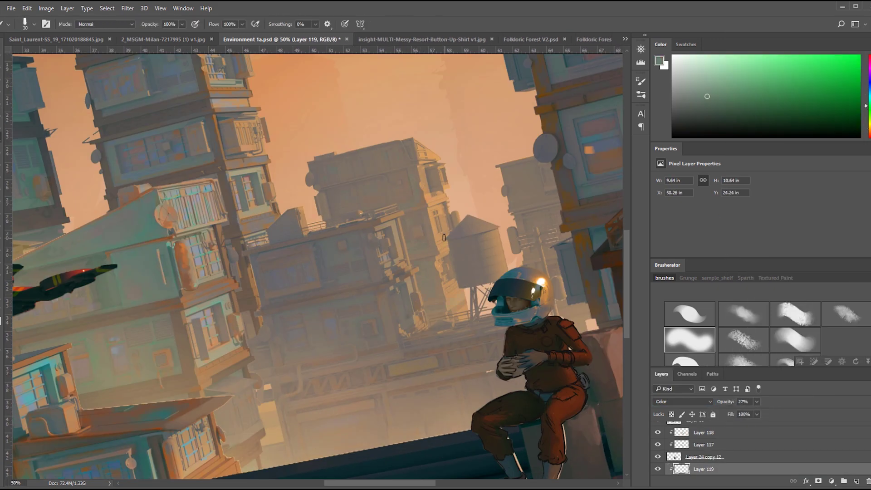
pyautogui.keyDown('alt'); pyautogui.click(436, 209); pyautogui.keyUp('alt')
pyautogui.press('[')
pyautogui.press('[')
pyautogui.press('[')
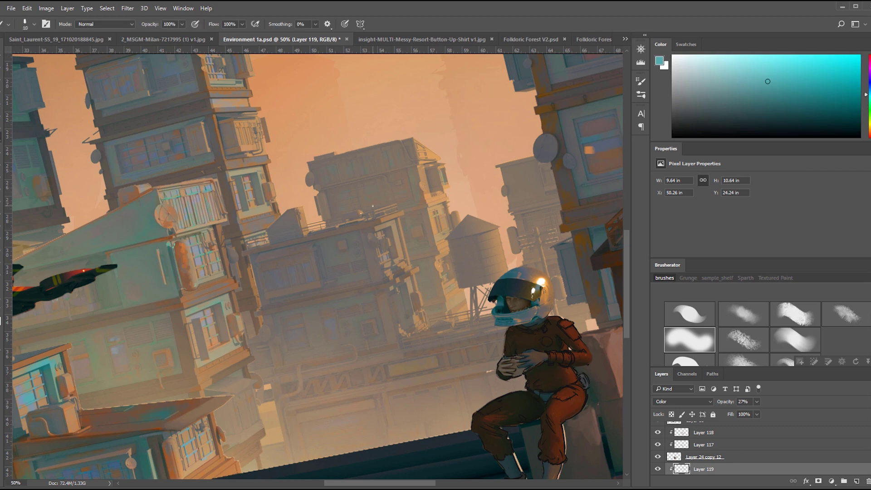
# - Add Layer 120 clipped to the farthest building in Multiply mode at 12% opacity and shade the walls with a sampled brown
pyautogui.moveTo(409, 190); pyautogui.dragTo(431, 140)
pyautogui.moveTo(414, 102); pyautogui.dragTo(474, 291)
pyautogui.hotkey('ctrl', 'shift', 'alt', 'n')
pyautogui.hotkey('shift', 'alt', 'm')
pyautogui.keyDown('alt'); pyautogui.click(474, 291); pyautogui.keyUp('alt')
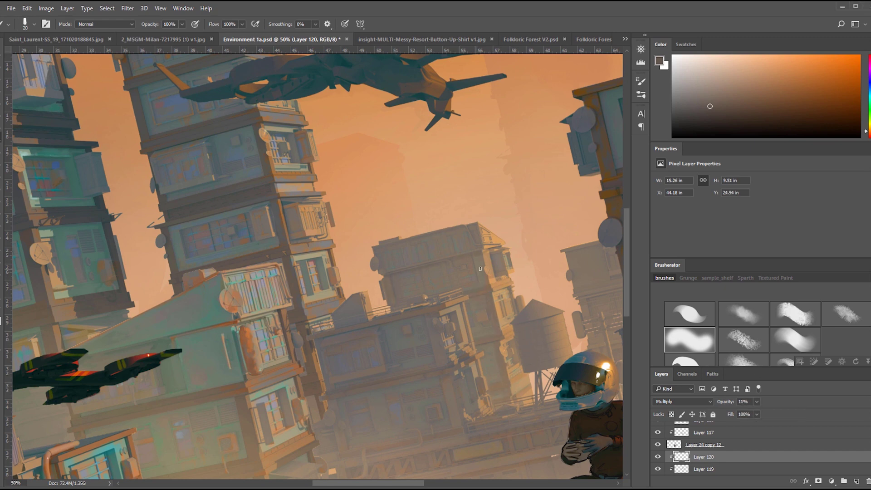
pyautogui.hotkey('ctrl', '-')
pyautogui.hotkey('ctrl', '-')
pyautogui.hotkey('ctrl', '-')
pyautogui.press('v')
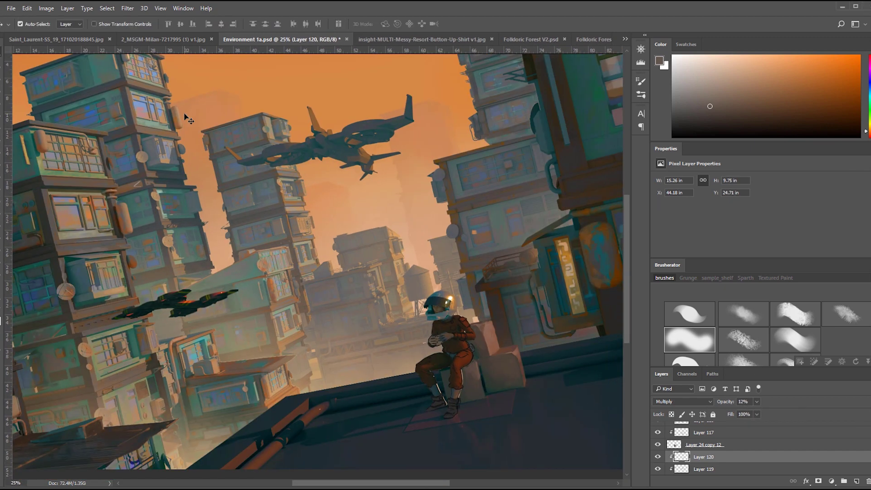
# - Add Layer 121 above Layer 115 and softly brush a sampled tan haze over the buildings right of the aircraft
pyautogui.rightClick(709, 457)
pyautogui.click(740, 310)
pyautogui.click(46, 8)
pyautogui.hotkey('ctrl', 'shift', 'alt', 'n')
pyautogui.press('b')
pyautogui.click(695, 341)
pyautogui.moveTo(513, 182); pyautogui.dragTo(463, 185)
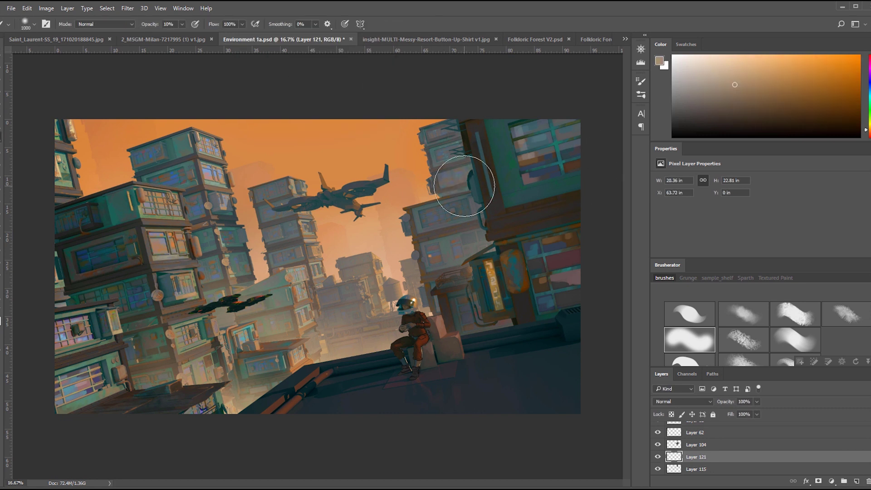
# - Try several blend modes on Layer 121, set it to Hard Light, and shift the painted haze downward with Free Transform
pyautogui.click(683, 401)
pyautogui.click(670, 321)
pyautogui.press('Down')
pyautogui.press('Down')
pyautogui.press('Down')
pyautogui.press('Down')
pyautogui.press('Up')
pyautogui.press('Up')
pyautogui.press('Up')
pyautogui.press('Up')
pyautogui.press('Up')
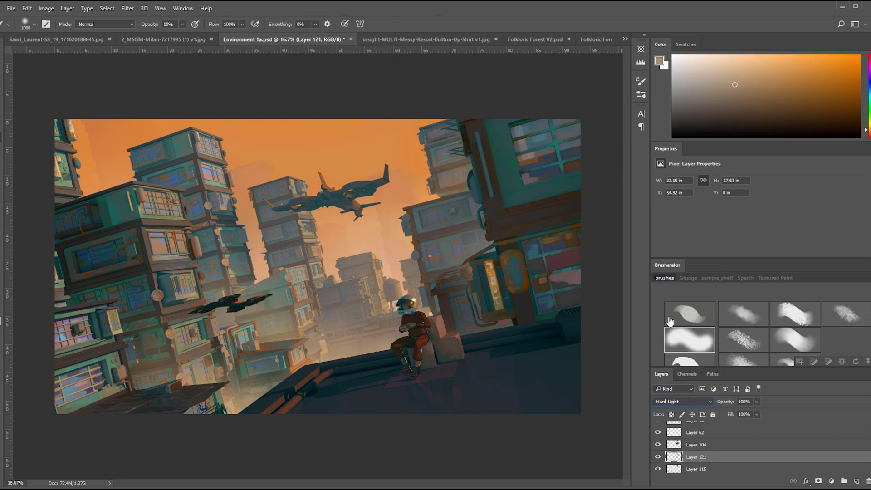
pyautogui.moveTo(725, 401); pyautogui.dragTo(721, 402)
pyautogui.hotkey('ctrl', 't')
pyautogui.moveTo(530, 187); pyautogui.dragTo(543, 274)
pyautogui.press('Return')
# - Apply an image adjustment to the layer of the distant tower behind the aircraft
pyautogui.click(290, 204)
pyautogui.click(46, 8)
pyautogui.press('Return')
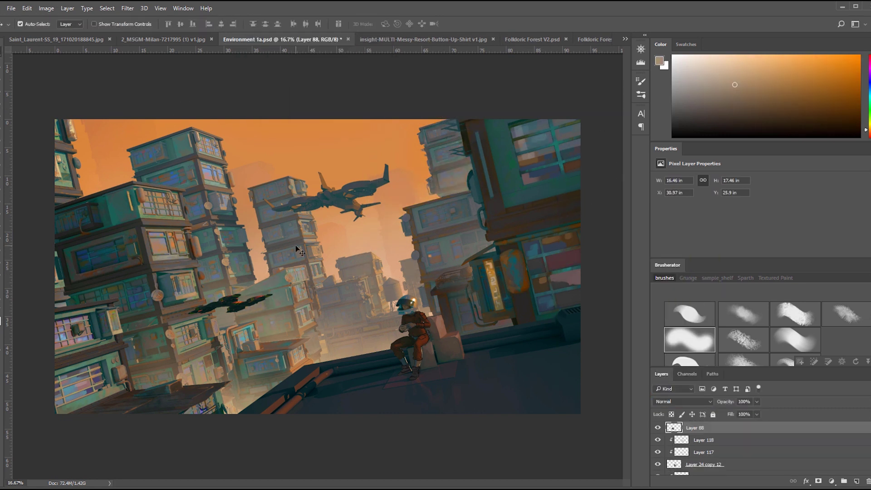
# - Add Layer 122 above Layer 111 in Lighter Color mode, brush pale haze over the distant towers, and lower its opacity to about 74%
pyautogui.click(295, 249)
pyautogui.scroll(-1, 724, 438)
pyautogui.hotkey('ctrl', 'shift', 'alt', 'n')
pyautogui.click(683, 402)
pyautogui.click(670, 305)
pyautogui.press('b')
pyautogui.click(306, 280)
pyautogui.hotkey('ctrl', '-')
pyautogui.hotkey('ctrl', '-')
pyautogui.moveTo(757, 401); pyautogui.dragTo(742, 412)
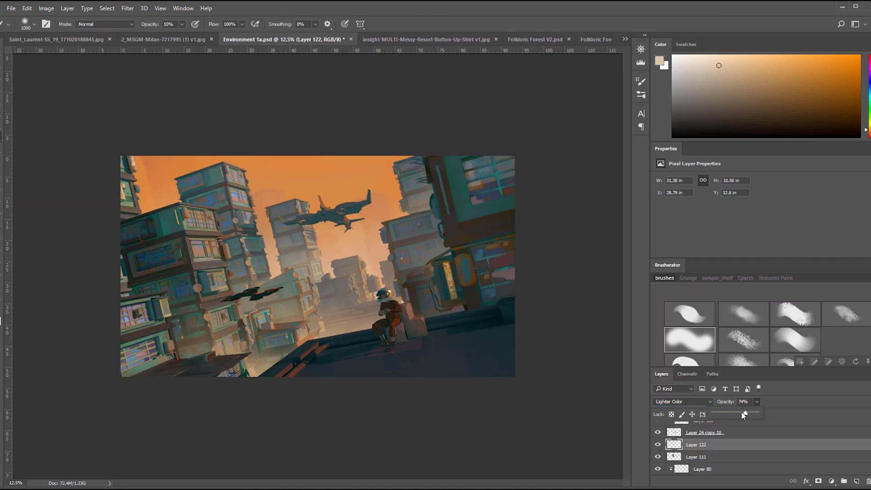
# - Apply a slider-based image adjustment to Layer 88, the slanted-roof building in the middle distance
pyautogui.press('v')
pyautogui.click(309, 281)
pyautogui.click(47, 9)
pyautogui.moveTo(279, 92); pyautogui.dragTo(311, 91)
pyautogui.click(367, 63)
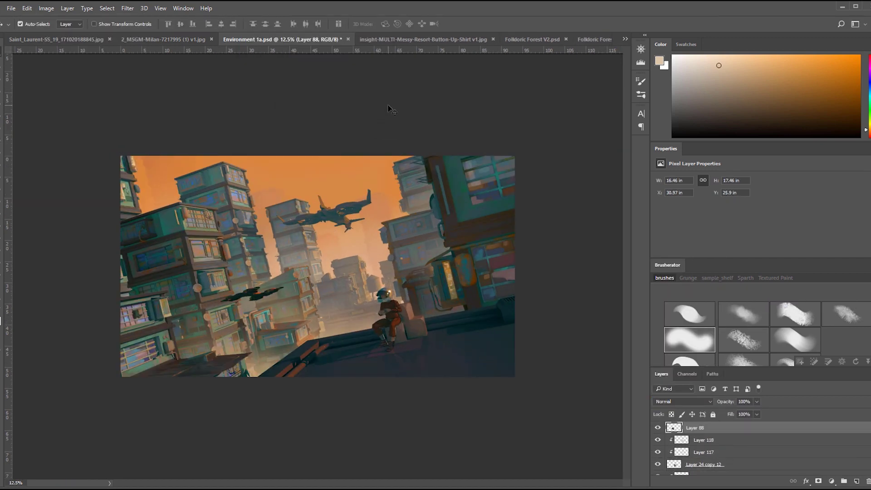
# - Add a new layer and brush sampled sky orange over the tower at the painting's far left edge
pyautogui.hotkey('ctrl', '+')
pyautogui.click(857, 481)
pyautogui.press('b')
pyautogui.keyDown('alt'); pyautogui.click(97, 145); pyautogui.keyUp('alt')
pyautogui.moveTo(63, 159); pyautogui.dragTo(72, 190)
# - Merge the large right-hand building's layers in Group 3 and apply an image adjustment to the result
pyautogui.press('v')
pyautogui.click(522, 204)
pyautogui.rightClick(740, 441)
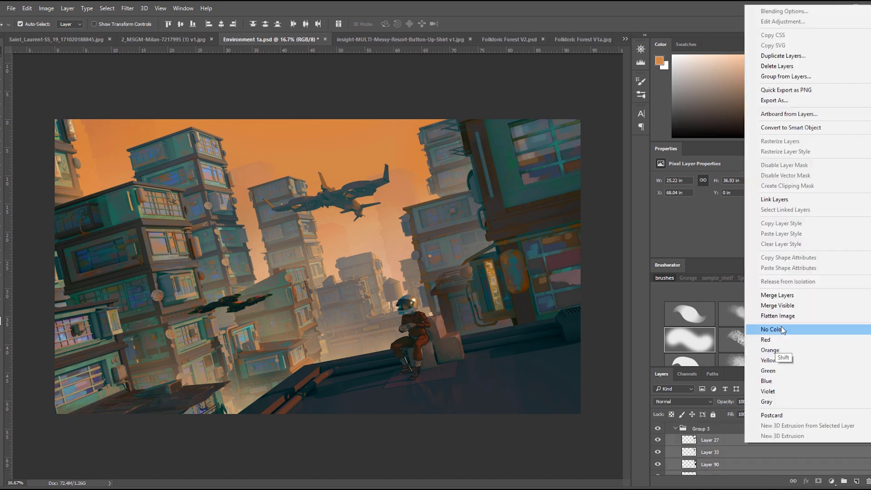
pyautogui.click(777, 296)
pyautogui.click(657, 430)
pyautogui.click(657, 432)
pyautogui.click(47, 8)
pyautogui.moveTo(295, 91); pyautogui.dragTo(299, 92)
pyautogui.click(367, 62)
# - Outline the mat beneath the seated figure's feet with a straight-edged lasso selection on Layer 113
pyautogui.hotkey('ctrl', '-')
pyautogui.hotkey('ctrl', '+')
pyautogui.hotkey('ctrl', '+')
pyautogui.hotkey('ctrl', '+')
pyautogui.click(249, 287)
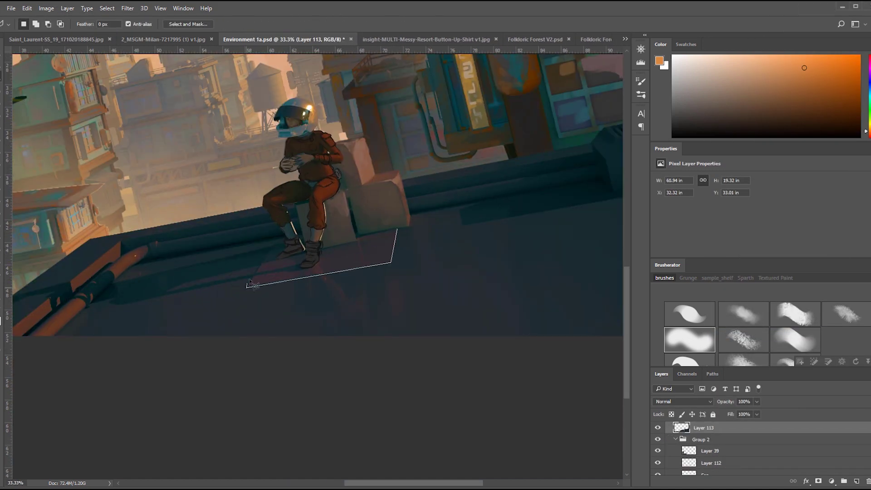
# - Tint the mat reddish brown on Layer 125, clipped to Layer 124 in Color mode, and merge the tint into Layer 124
pyautogui.press('b')
pyautogui.click(795, 314)
pyautogui.click(857, 481)
pyautogui.hotkey('ctrl', 'alt', 'g')
pyautogui.keyDown('alt'); pyautogui.click(354, 247); pyautogui.keyUp('alt')
pyautogui.press('0')
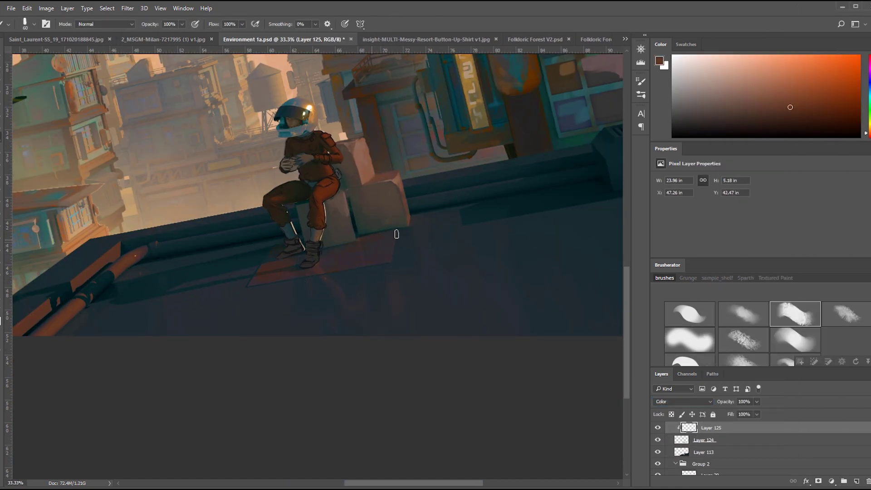
pyautogui.rightClick(728, 428)
pyautogui.click(760, 342)
# - Apply Color Balance to the mat's midtones with a slight cyan shift, magenta-green at -8 and yellow-blue at -17
pyautogui.hotkey('ctrl', 'b')
pyautogui.moveTo(487, 158); pyautogui.dragTo(494, 159)
pyautogui.moveTo(487, 147); pyautogui.dragTo(481, 147)
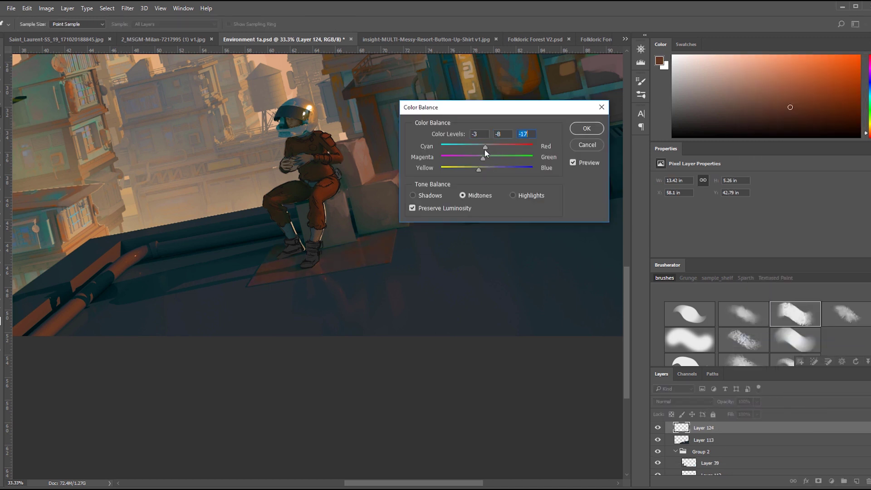
pyautogui.press('Return')
# - Paint sampled dark reddish-brown variations onto the mat around the figure's boots
pyautogui.keyDown('alt'); pyautogui.click(366, 250); pyautogui.keyUp('alt')
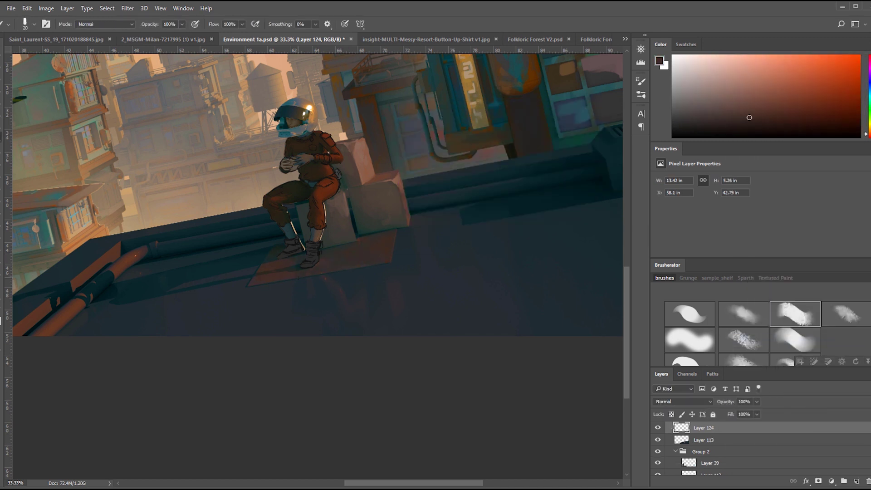
pyautogui.keyDown('alt'); pyautogui.click(352, 248); pyautogui.keyUp('alt')
pyautogui.keyDown('alt'); pyautogui.click(374, 249); pyautogui.keyUp('alt')
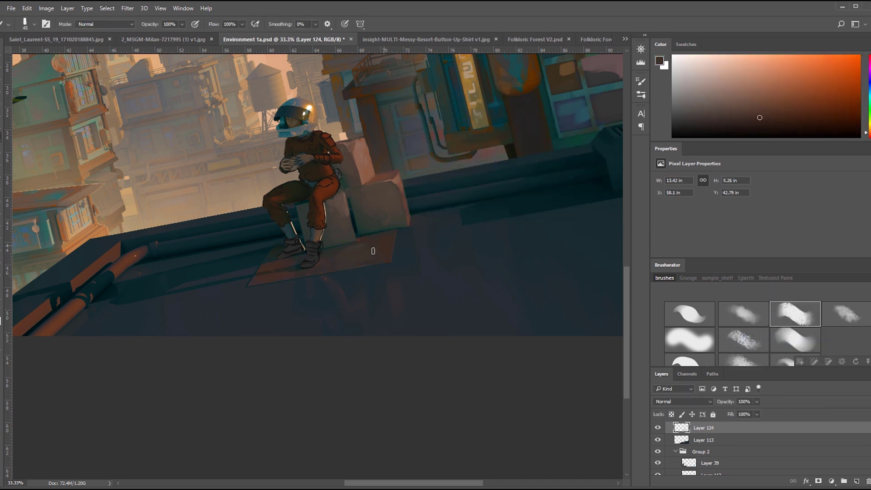
pyautogui.keyDown('alt'); pyautogui.click(343, 248); pyautogui.keyUp('alt')
# - Blend more sampled brown tones across the mat with a larger brush and set Layer 124's opacity to 90%
pyautogui.press(']')
pyautogui.press(']')
pyautogui.press(']')
pyautogui.press(']')
pyautogui.press(']')
pyautogui.keyDown('alt'); pyautogui.click(284, 265); pyautogui.keyUp('alt')
pyautogui.keyDown('alt'); pyautogui.click(367, 261); pyautogui.keyUp('alt')
pyautogui.keyDown('alt'); pyautogui.click(352, 255); pyautogui.keyUp('alt')
pyautogui.keyDown('alt'); pyautogui.click(325, 266); pyautogui.keyUp('alt')
pyautogui.keyDown('alt'); pyautogui.click(364, 255); pyautogui.keyUp('alt')
pyautogui.press('9')
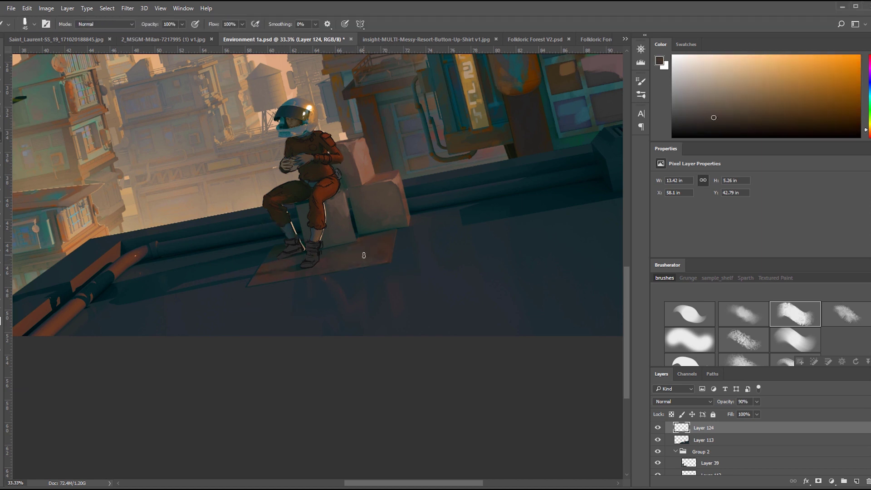
pyautogui.keyDown('alt'); pyautogui.click(358, 251); pyautogui.keyUp('alt')
pyautogui.keyDown('alt'); pyautogui.click(334, 254); pyautogui.keyUp('alt')
# - Tint the rooftop ledge and pipes orange on Layer 125, clipped to Layer 113 in Color mode, erasing the excess
pyautogui.keyDown('alt'); pyautogui.click(362, 157); pyautogui.keyUp('alt')
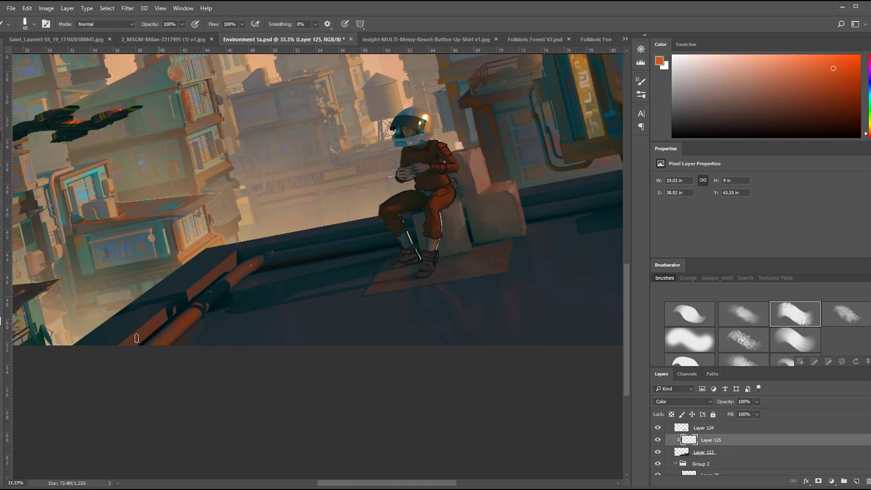
pyautogui.press('e')
pyautogui.press('b')
pyautogui.press('e')
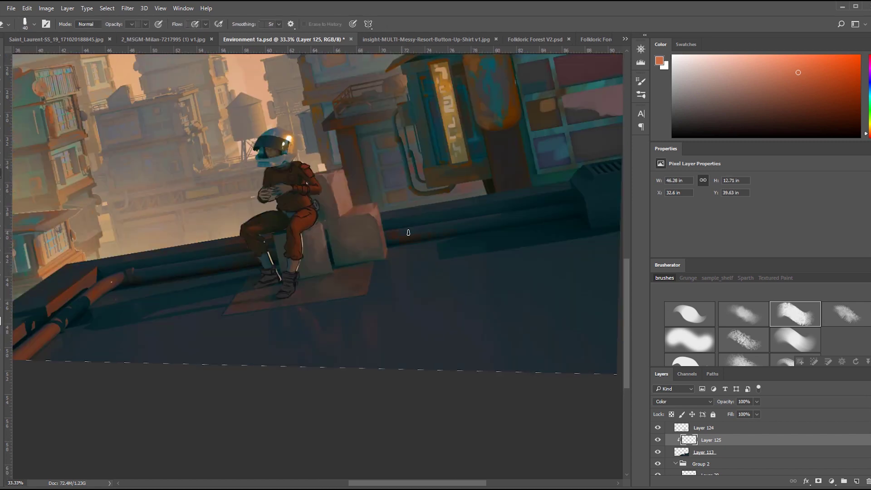
pyautogui.press('b')
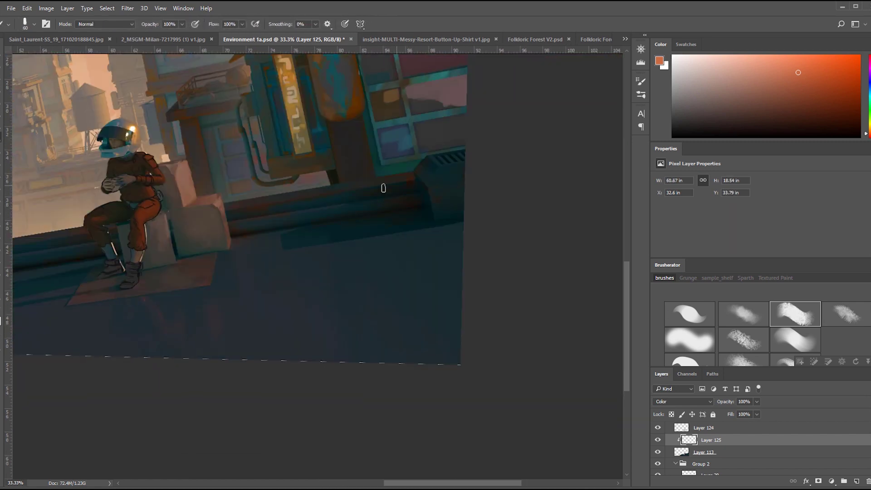
# - Brush broad orange colour variation onto the rooftop floor on Layer 125 and erase the excess
pyautogui.scroll(-2, 383, 187)
pyautogui.press('e')
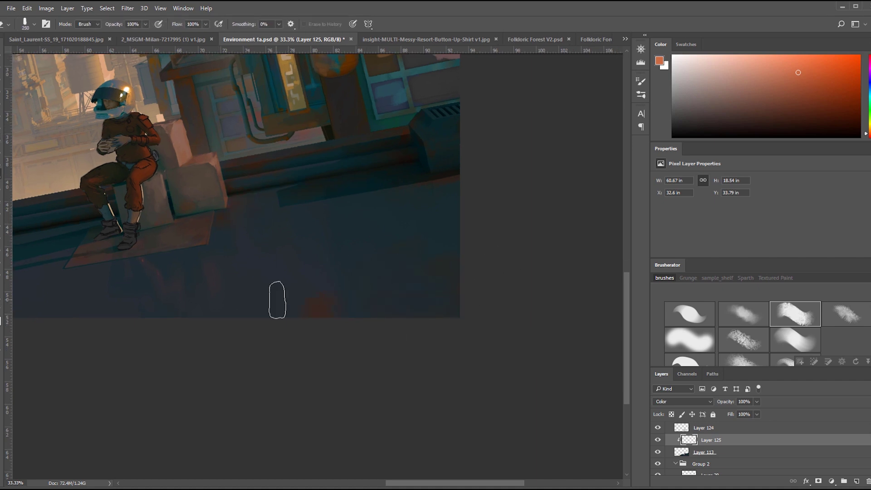
pyautogui.press('b')
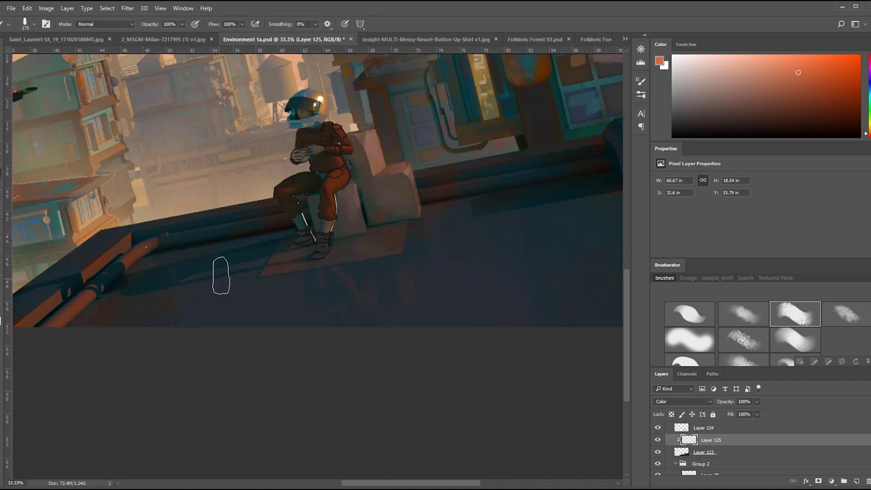
pyautogui.hotkey('ctrl', '-')
pyautogui.hotkey('ctrl', '-')
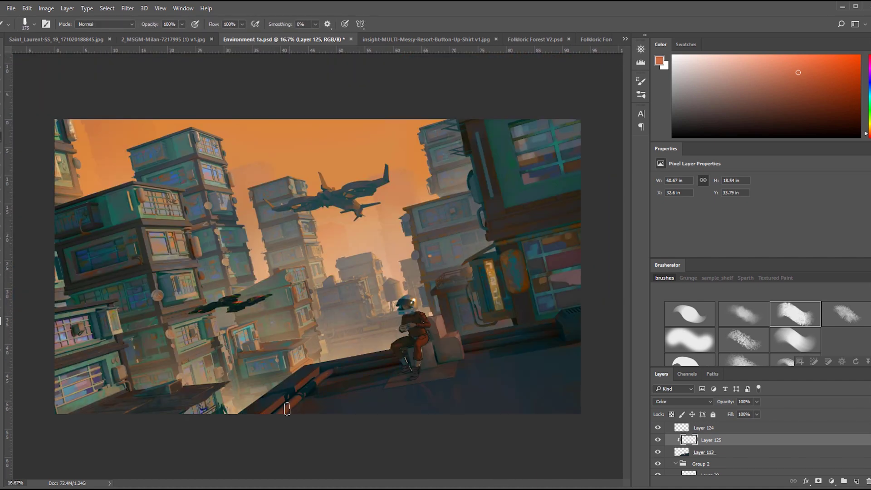
# - Add Layer 126 clipped to Layer 113 in Saturation mode and mute parts of the rooftop with gray, erasing the excess
pyautogui.click(857, 481)
pyautogui.hotkey('ctrl', 'alt', 'g')
pyautogui.click(684, 402)
pyautogui.click(670, 381)
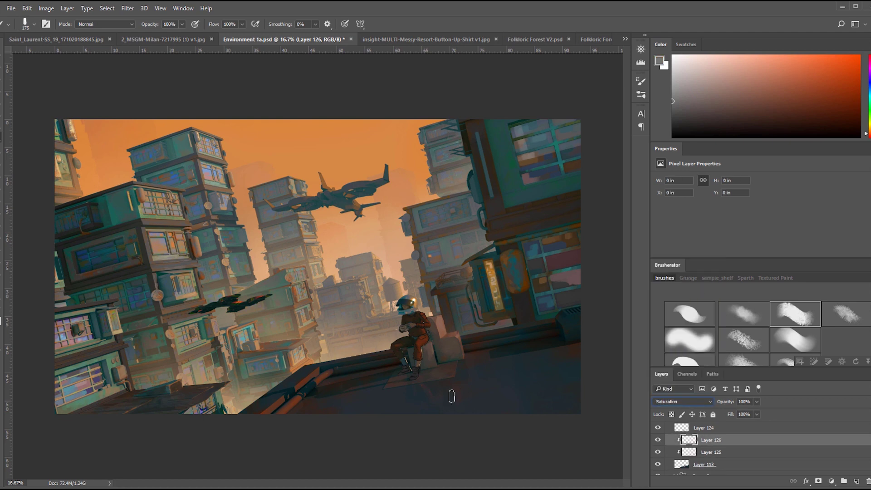
pyautogui.press('e')
pyautogui.press('b')
pyautogui.press('e')
pyautogui.press('b')
# - Select Layer 88 and paint sampled dark tones over the pale edge where the slanted-roof building meets the lower roof
pyautogui.press('v')
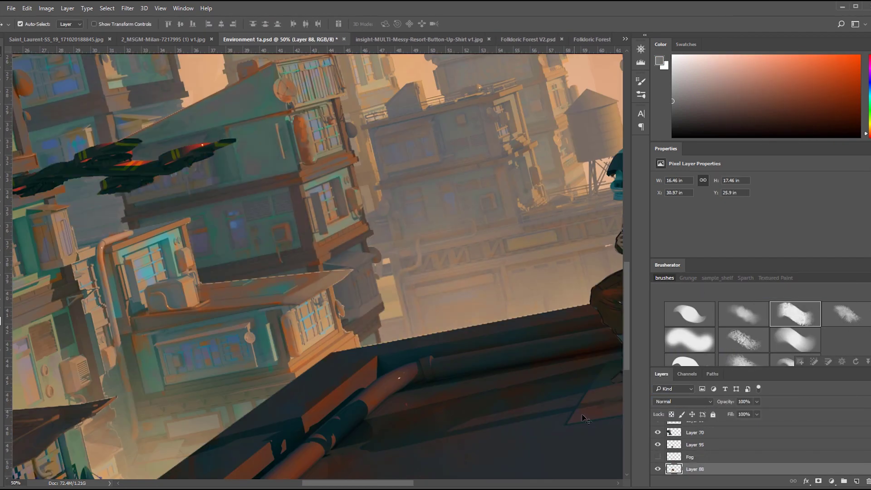
pyautogui.press('b')
pyautogui.keyDown('alt'); pyautogui.click(313, 255); pyautogui.keyUp('alt')
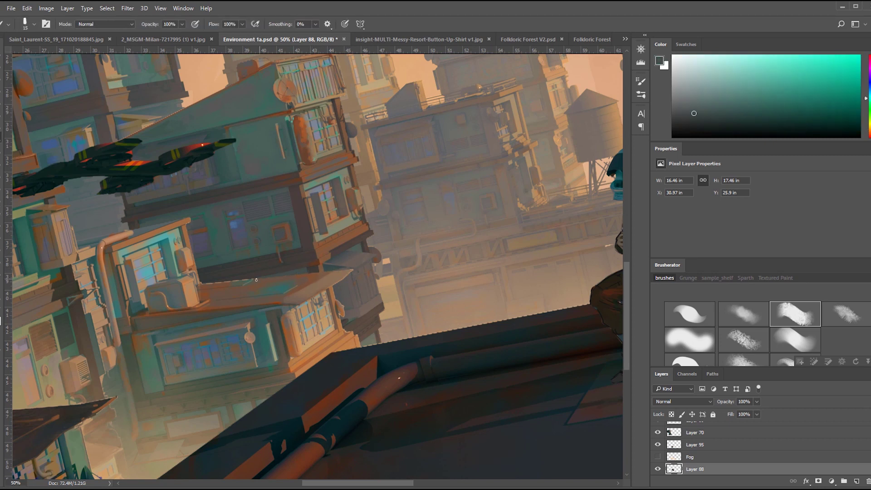
pyautogui.moveTo(256, 280); pyautogui.dragTo(203, 284)
pyautogui.keyDown('alt'); pyautogui.click(210, 277); pyautogui.keyUp('alt')
pyautogui.keyDown('alt'); pyautogui.click(315, 250); pyautogui.keyUp('alt')
# - Refine the lower window and corner post of the slanted-roof building with a smaller brush and sampled colours
pyautogui.press('[')
pyautogui.press('[')
pyautogui.press('[')
pyautogui.keyDown('alt'); pyautogui.click(288, 233); pyautogui.keyUp('alt')
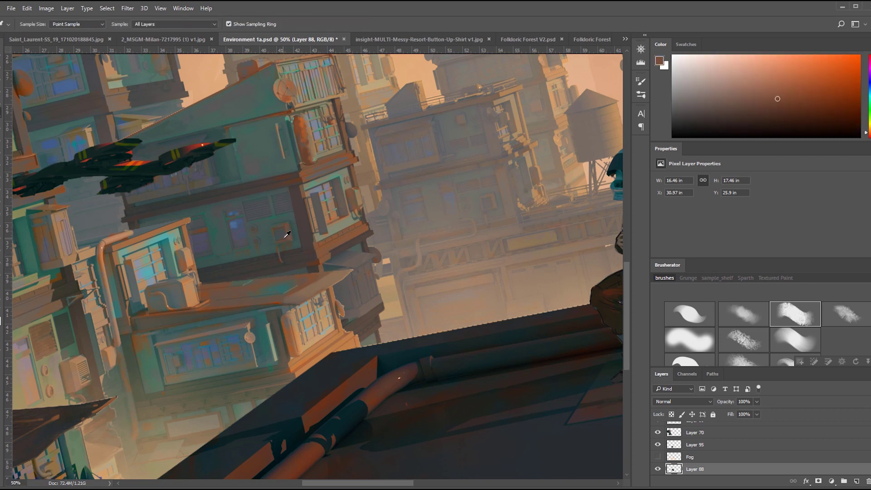
pyautogui.keyDown('alt'); pyautogui.click(301, 227); pyautogui.keyUp('alt')
pyautogui.keyDown('alt'); pyautogui.click(333, 230); pyautogui.keyUp('alt')
# - Lasso the strip beside the slanted-roof building's lower side window, repaint it, and sample the wall's green for touch-ups
pyautogui.press('l')
pyautogui.moveTo(314, 196); pyautogui.dragTo(326, 232)
pyautogui.press('b')
pyautogui.moveTo(316, 200)
pyautogui.mouseDown()
pyautogui.moveTo(323, 229)
pyautogui.moveTo(325, 221)
pyautogui.mouseUp()
pyautogui.hotkey('ctrl', '-')
pyautogui.hotkey('ctrl', '+')
pyautogui.hotkey('ctrl', '-')
pyautogui.hotkey('ctrl', '+')
pyautogui.keyDown('alt'); pyautogui.click(241, 156); pyautogui.keyUp('alt')
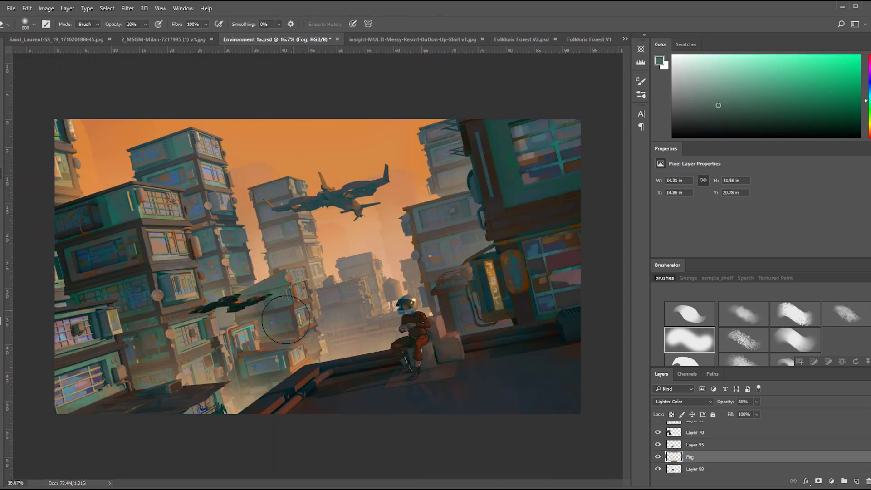
# - Add Layer 127 above the Fog layer in Overlay mode and brush a soft orange glow over the hazy lower buildings
pyautogui.press('b')
pyautogui.keyDown('alt'); pyautogui.click(267, 341); pyautogui.keyUp('alt')
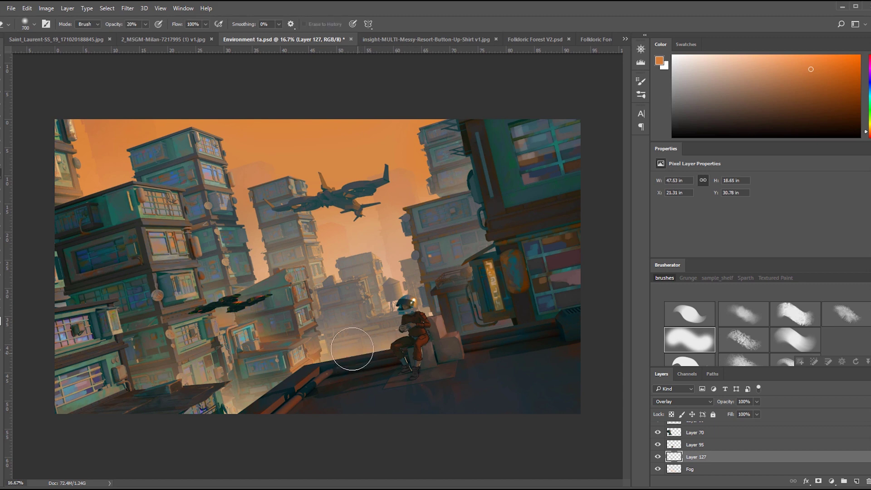
# - Pick the near-left building's layers and define its upper roof ledge with sampled dark tones
pyautogui.keyDown('ctrl'); pyautogui.click(222, 327); pyautogui.keyUp('ctrl')
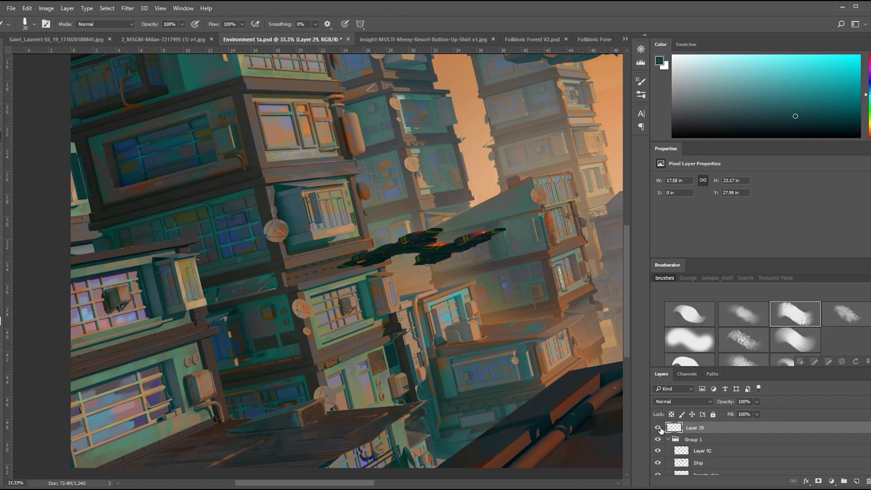
pyautogui.press('e')
pyautogui.keyDown('ctrl'); pyautogui.click(176, 240); pyautogui.keyUp('ctrl')
pyautogui.press('b')
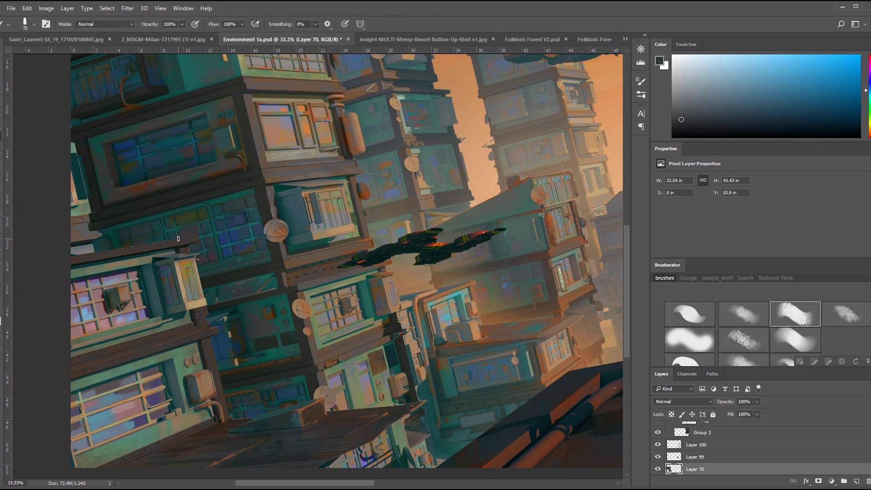
pyautogui.keyDown('alt'); pyautogui.click(177, 240); pyautogui.keyUp('alt')
pyautogui.keyDown('ctrl'); pyautogui.click(494, 350); pyautogui.keyUp('ctrl')
pyautogui.keyDown('alt'); pyautogui.click(138, 246); pyautogui.keyUp('alt')
pyautogui.moveTo(199, 235); pyautogui.dragTo(61, 261)
# - Clear the selection and clean up the near-left building's upper roof ledge on Layer 29 with sampled brown strokes
pyautogui.press('m')
pyautogui.keyDown('ctrl'); pyautogui.click(177, 239); pyautogui.keyUp('ctrl')
pyautogui.press('l')
pyautogui.hotkey('ctrl', 'd')
pyautogui.press('b')
pyautogui.keyDown('alt'); pyautogui.click(181, 240); pyautogui.keyUp('alt')
pyautogui.keyDown('alt'); pyautogui.click(185, 236); pyautogui.keyUp('alt')
pyautogui.keyDown('alt'); pyautogui.click(198, 241); pyautogui.keyUp('alt')
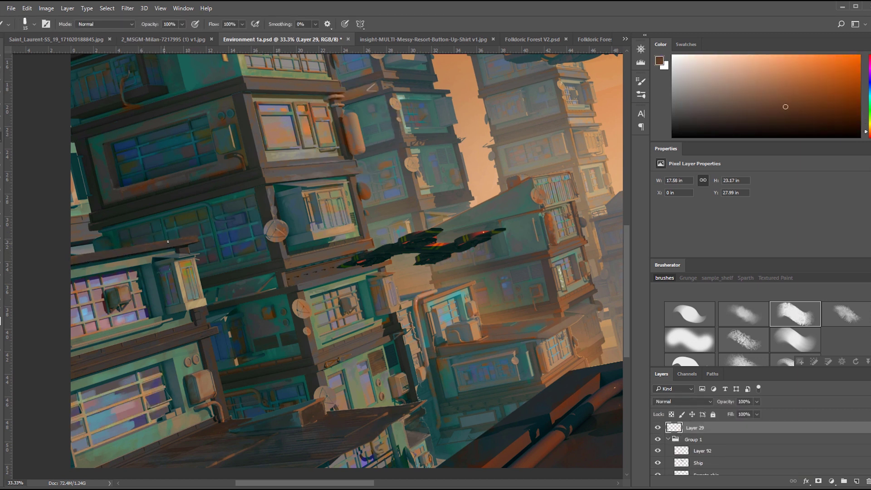
# - Lasso the near-left building's middle ledge and window-box edge on Layer 29 and paint them in warm browns
pyautogui.press('l')
pyautogui.moveTo(212, 327); pyautogui.dragTo(71, 377)
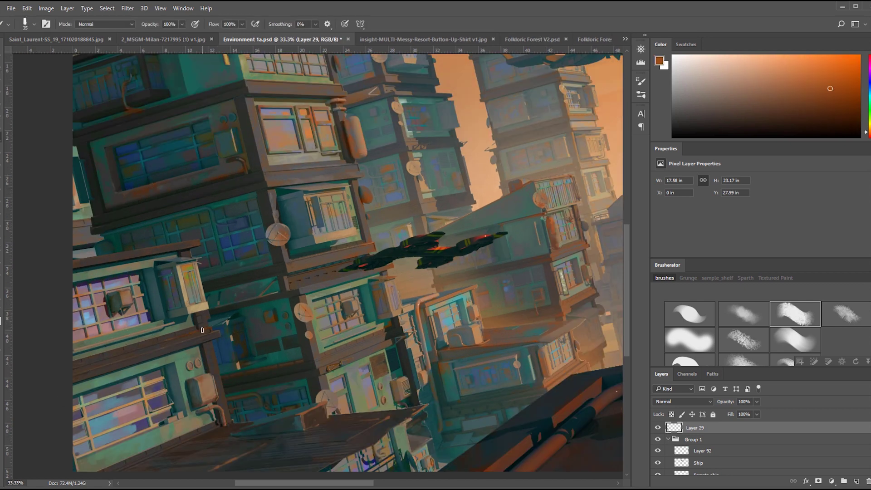
pyautogui.press('l')
pyautogui.moveTo(201, 282); pyautogui.dragTo(210, 281)
pyautogui.press('b')
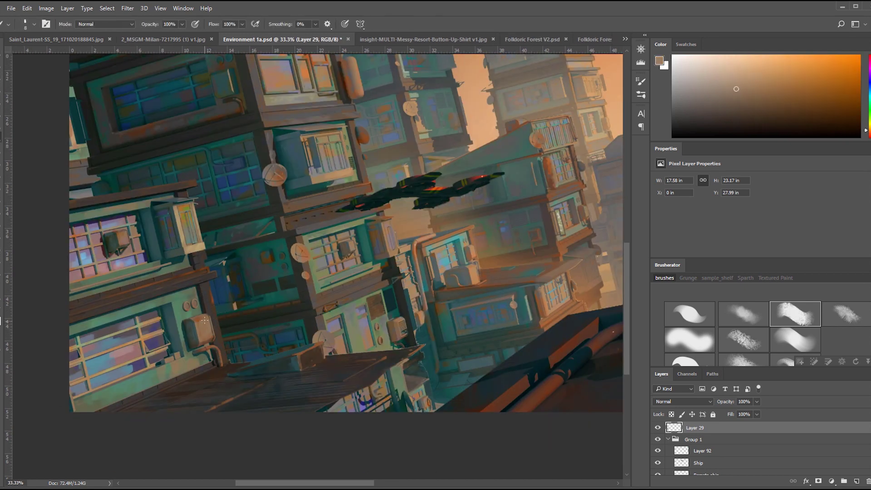
# - Clean up the air-conditioning box on the near-left building's wall on Layer 29 with sampled brown and green tones
pyautogui.keyDown('alt'); pyautogui.click(133, 348); pyautogui.keyUp('alt')
pyautogui.press('b')
pyautogui.hotkey('ctrl', '+')
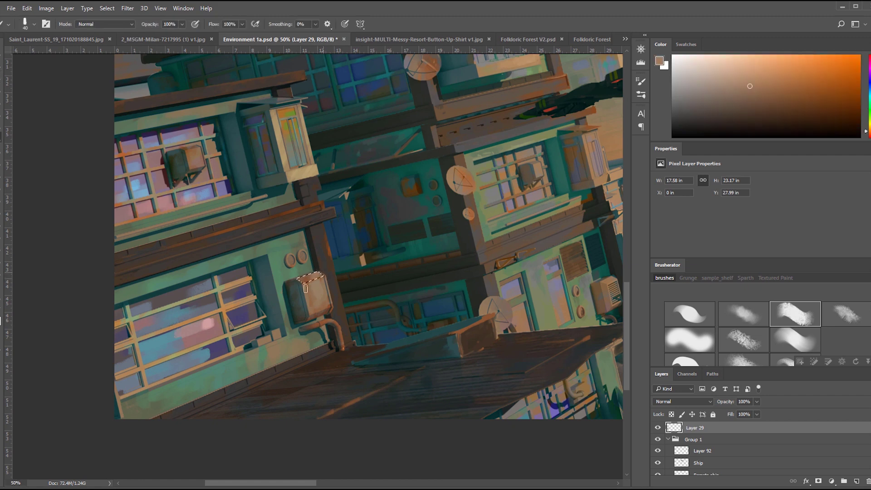
pyautogui.keyDown('alt'); pyautogui.click(226, 282); pyautogui.keyUp('alt')
pyautogui.keyDown('alt'); pyautogui.click(209, 274); pyautogui.keyUp('alt')
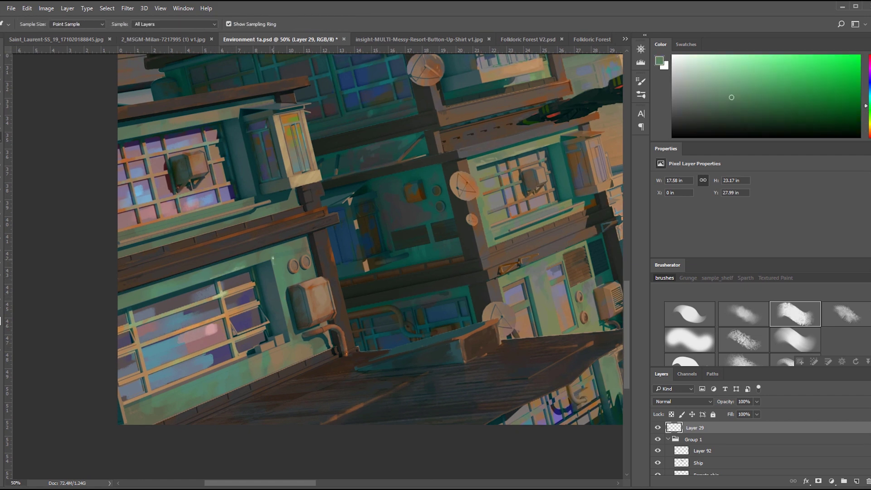
# - Define the edges of the small rooftop block and the awning below it on Layer 29 with sampled browns
pyautogui.keyDown('alt'); pyautogui.click(331, 326); pyautogui.keyUp('alt')
pyautogui.moveTo(359, 351); pyautogui.dragTo(464, 343)
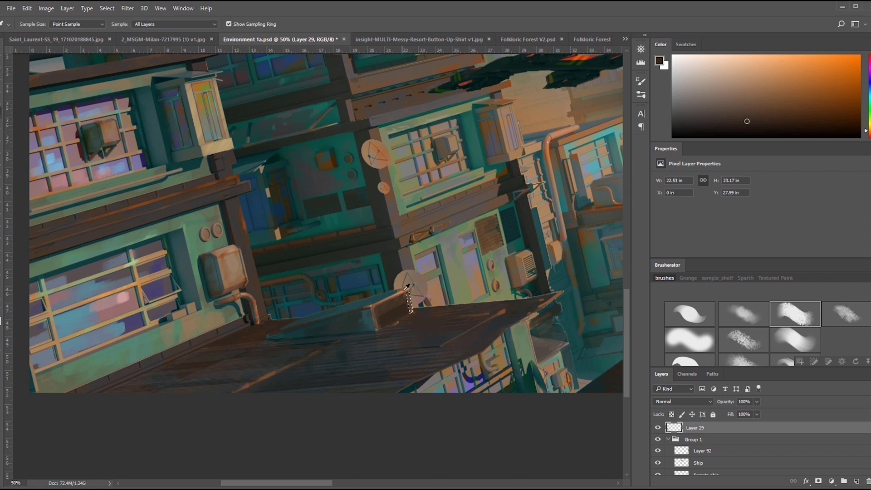
pyautogui.press('l')
pyautogui.click(373, 305)
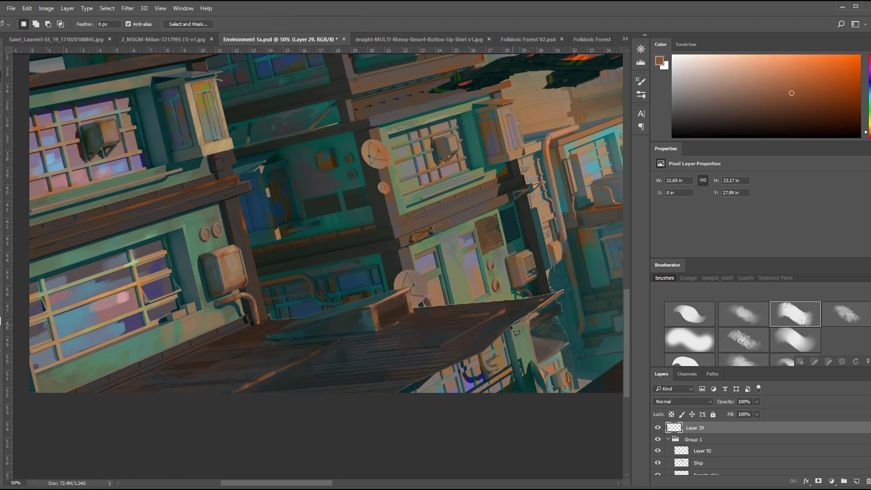
# - Duplicate the Ship layer, clip the copy to the original, and adjust the copy's hue and saturation
pyautogui.hotkey('ctrl', '0')
pyautogui.press('v')
pyautogui.click(657, 463)
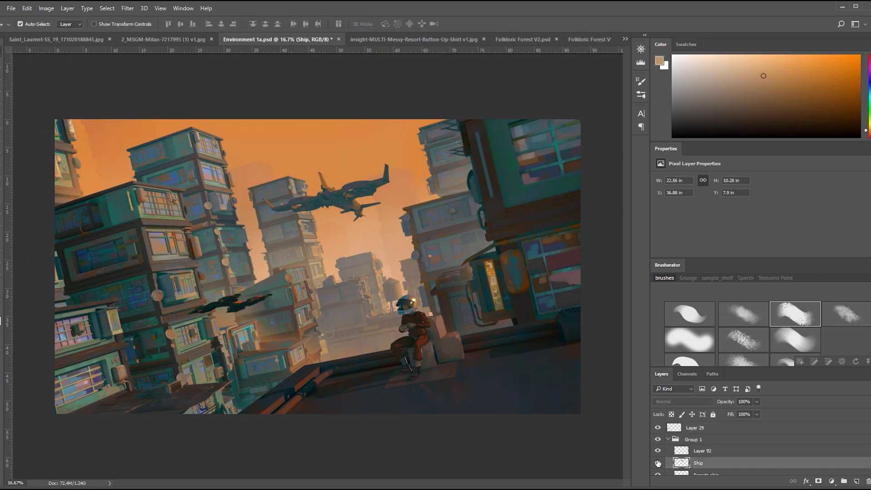
pyautogui.hotkey('ctrl', 'j')
pyautogui.hotkey('ctrl', 'alt', 'g')
pyautogui.hotkey('ctrl', 'u')
pyautogui.press('Return')
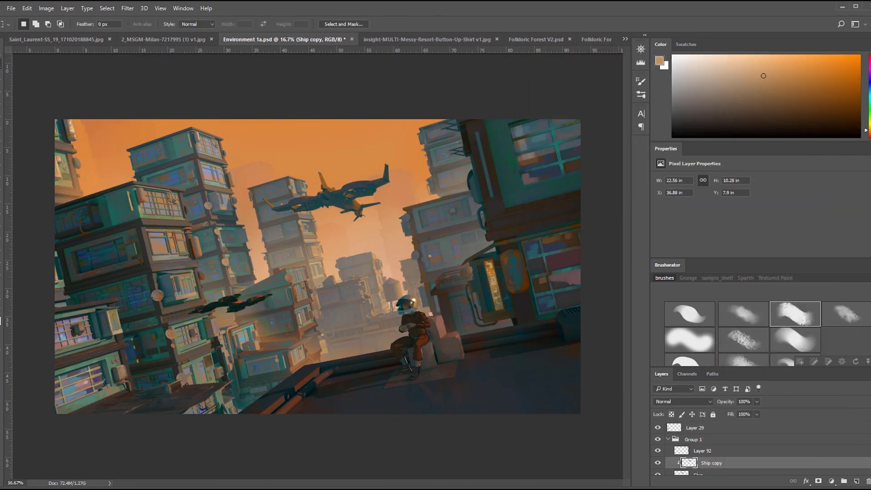
# - Recolour the narrow vertical strip on the near-right building's pillar in warm brown on Layer 128 in Color mode
pyautogui.press('b')
pyautogui.scroll(2, 554, 122)
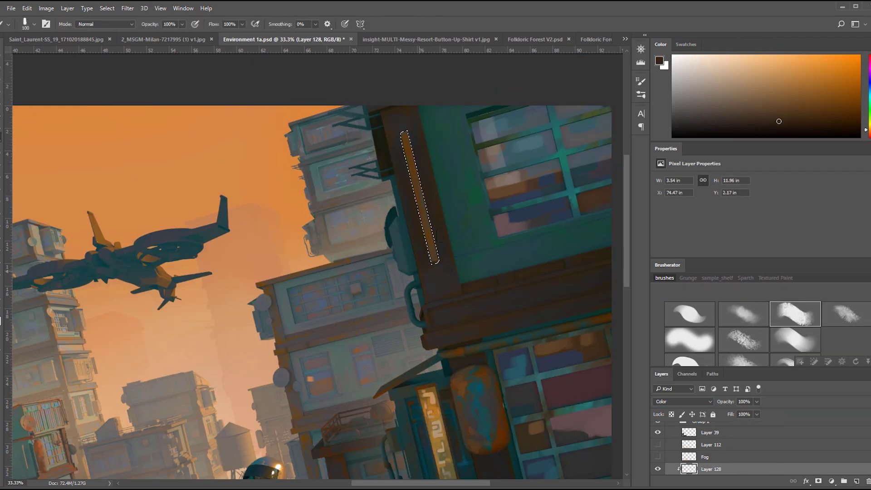
pyautogui.moveTo(440, 260); pyautogui.dragTo(404, 338)
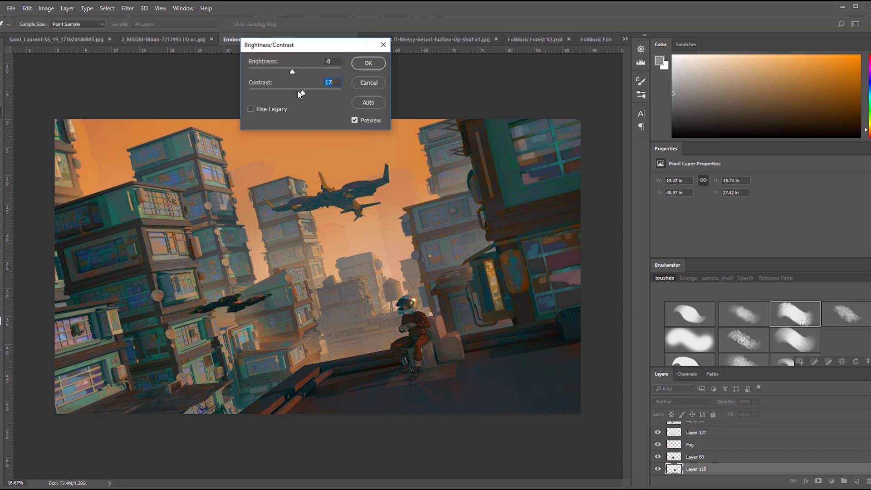
# - Apply Brightness/Contrast to Layer 118 with brightness -8 and contrast 17
pyautogui.press('Return')
pyautogui.keyDown('alt'); pyautogui.click(658, 476); pyautogui.keyUp('alt')
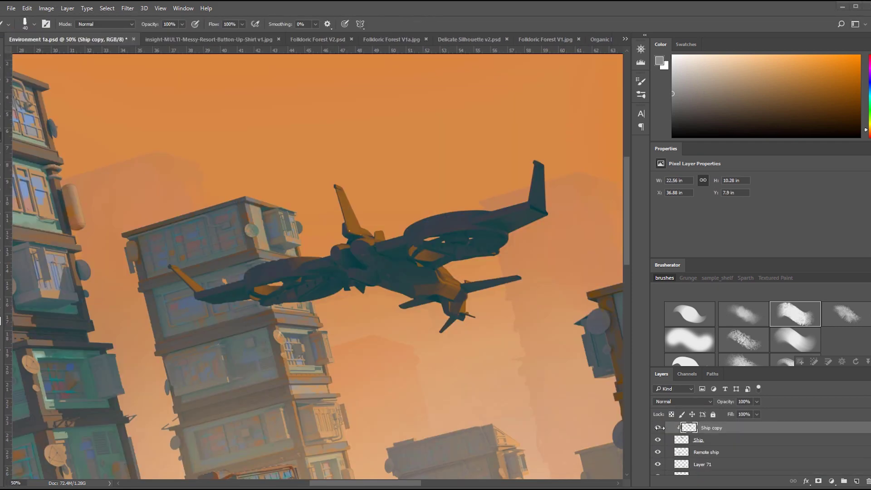
# - Set Layer 129, clipped to Ship, to Saturation mode and outline the panels on the ship's fins
pyautogui.click(680, 401)
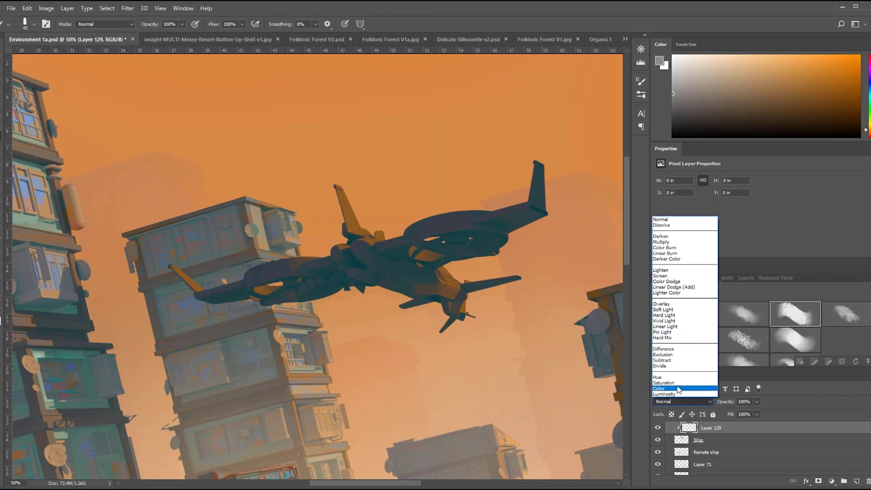
pyautogui.click(671, 383)
pyautogui.press('l')
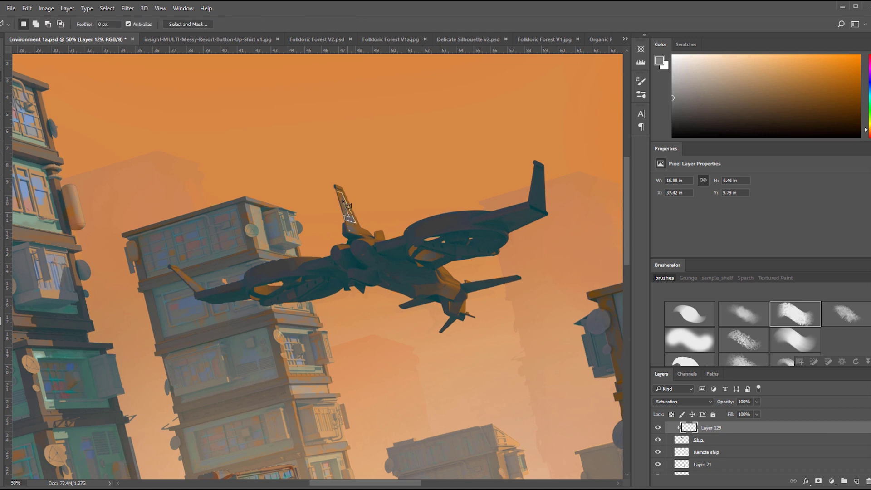
# - Add clipped Layer 130, fill the ship's fin markings dark red, tidy them with sampled dark tones, and merge the ship layers
pyautogui.hotkey('ctrl', 'shift', 'n')
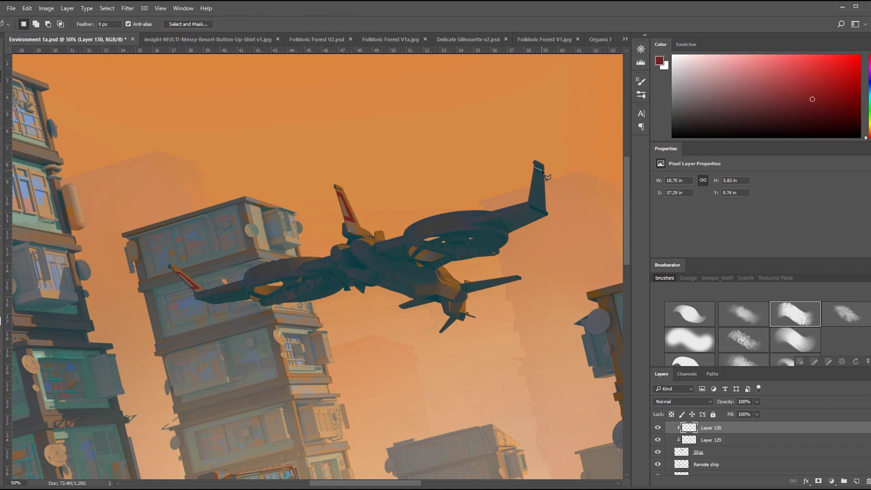
pyautogui.hotkey('alt', 'BackSpace')
pyautogui.hotkey('ctrl', 'd')
pyautogui.press('b')
pyautogui.keyDown('alt'); pyautogui.click(534, 179); pyautogui.keyUp('alt')
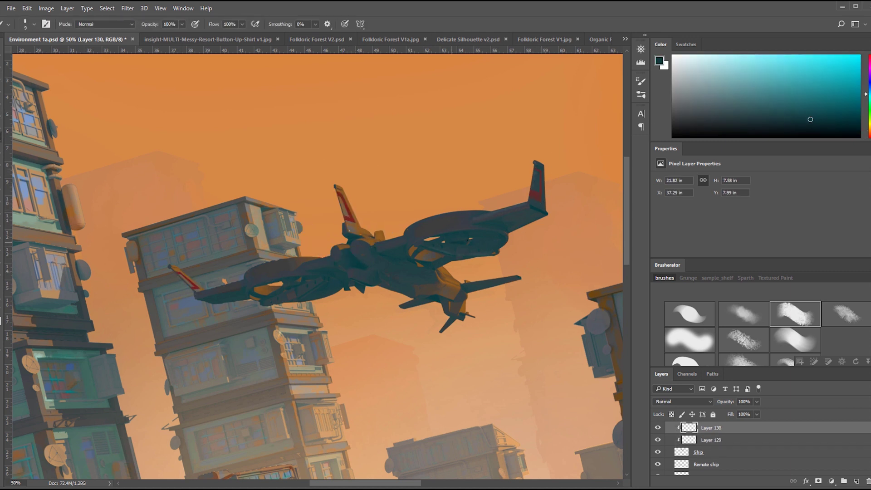
pyautogui.keyDown('alt'); pyautogui.click(540, 212); pyautogui.keyUp('alt')
pyautogui.hotkey('ctrl', 'e')
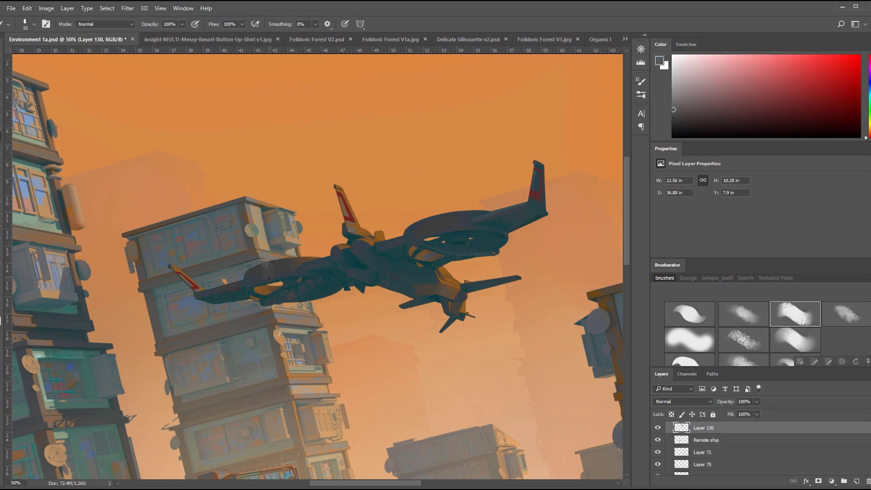
# - Lasso and fill a detail on the ship's near wingtip, and touch up the wing and rotor edges with sampled tones
pyautogui.keyDown('alt'); pyautogui.click(269, 277); pyautogui.keyUp('alt')
pyautogui.press('l')
pyautogui.click(170, 266)
pyautogui.hotkey('alt', 'BackSpace')
pyautogui.hotkey('ctrl', 'd')
pyautogui.press('b')
pyautogui.keyDown('alt'); pyautogui.click(269, 305); pyautogui.keyUp('alt')
pyautogui.keyDown('alt'); pyautogui.click(203, 288); pyautogui.keyUp('alt')
# - Add Layer 131 and dab round light-grey engine lights onto the back of the ship
pyautogui.hotkey('ctrl', 'shift', 'alt', 'n')
pyautogui.click(689, 314)
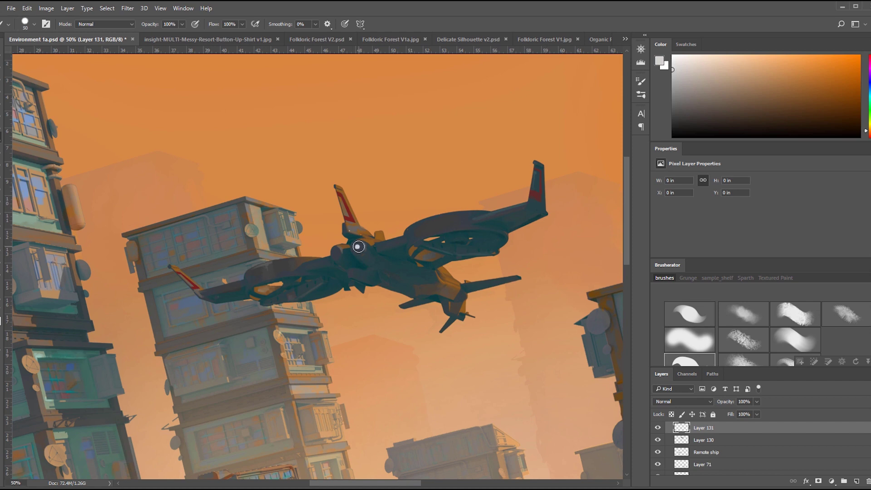
# - Add Layer 132 and brush a soft, low-opacity light-grey horizontal streak in the sky above the ship
pyautogui.hotkey('ctrl', 'shift', 'alt', 'n')
pyautogui.moveTo(555, 146)
pyautogui.mouseDown()
pyautogui.moveTo(156, 146)
pyautogui.moveTo(508, 150)
pyautogui.mouseUp()
pyautogui.hotkey('ctrl', 'z')
pyautogui.press('1')
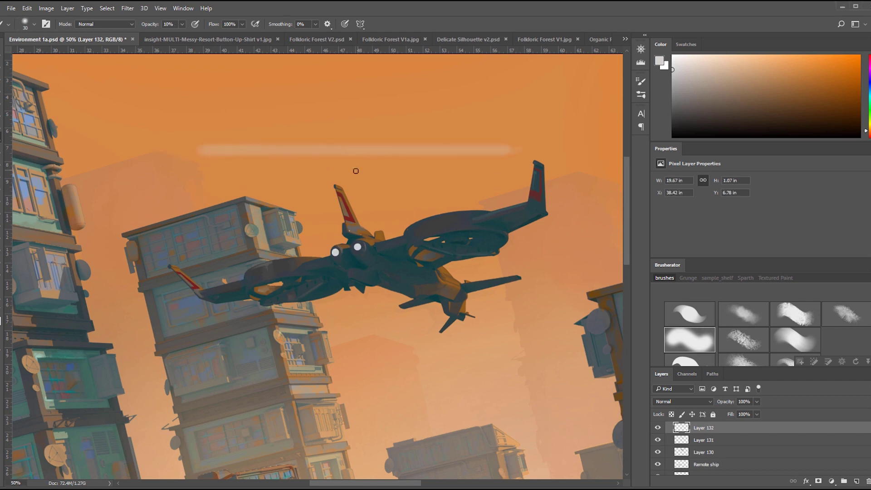
pyautogui.press('3')
pyautogui.press('[')
pyautogui.moveTo(342, 150); pyautogui.dragTo(210, 150)
# - Duplicate the streak and rotate both copies into place as diagonal exhaust trails behind the ship's two engines
pyautogui.hotkey('ctrl', 'j')
pyautogui.hotkey('ctrl', 't')
pyautogui.hotkey('ctrl', '-')
pyautogui.moveTo(535, 191); pyautogui.dragTo(377, 238)
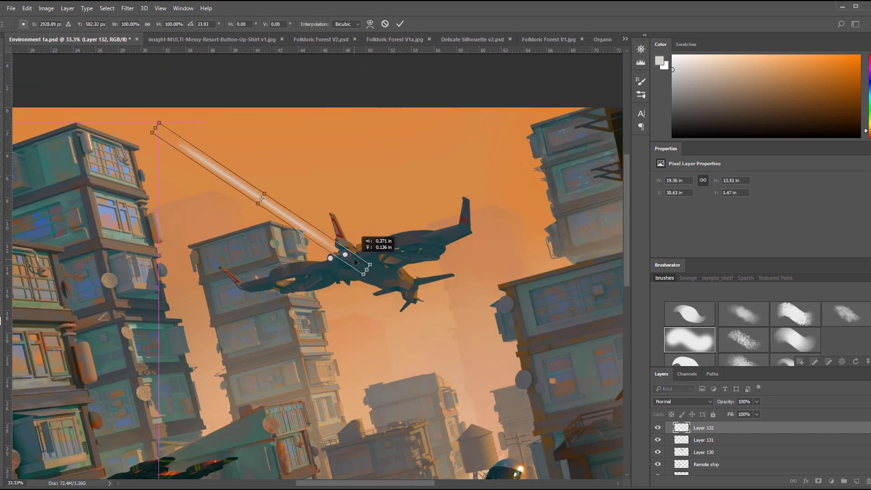
pyautogui.hotkey('ctrl', '-')
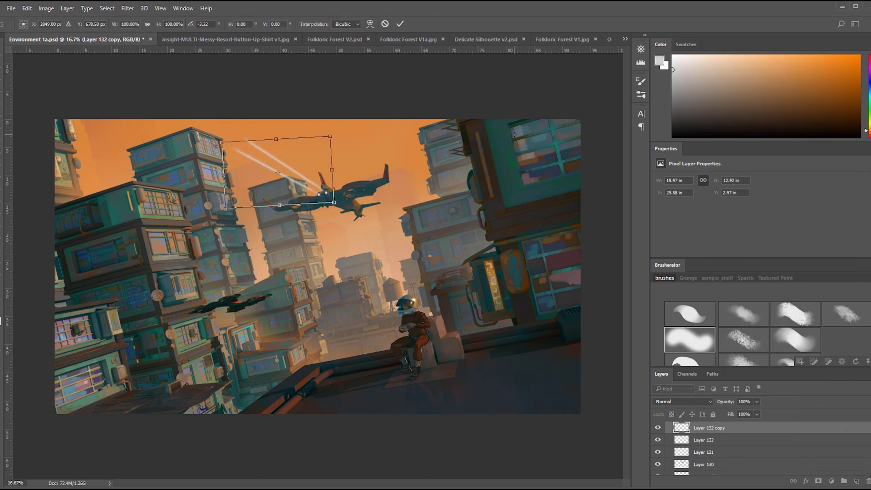
pyautogui.press('Return')
# - Fade the exhaust trails with a soft eraser at 20% opacity and fine-tune the angle of the Layer 132 trail
pyautogui.hotkey('alt', '[')
pyautogui.hotkey('ctrl', '+')
pyautogui.hotkey('ctrl', '+')
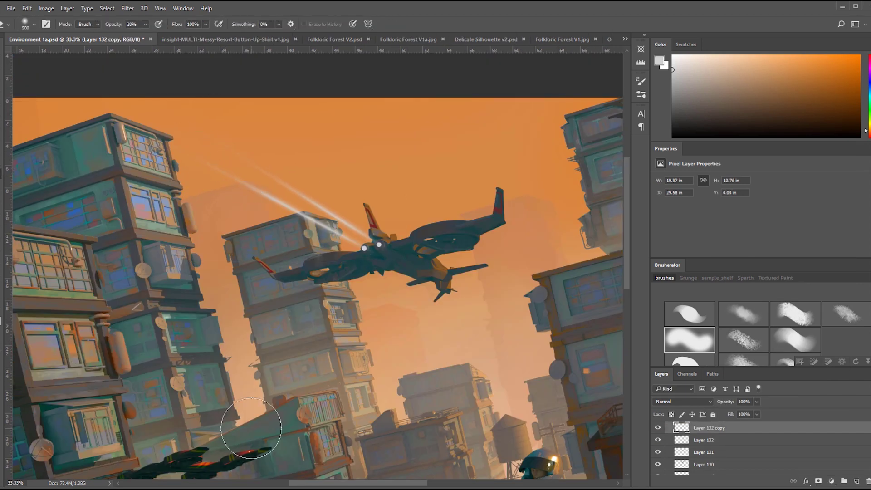
pyautogui.hotkey('ctrl', '-')
pyautogui.press('l')
pyautogui.click(362, 212)
pyautogui.hotkey('ctrl', '+')
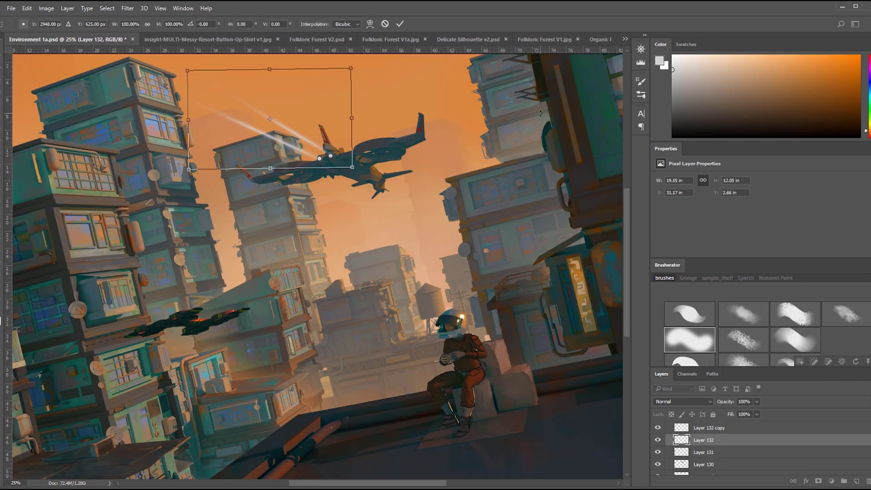
# - Add new layers above the trails and brush a cyan Overlay glow around the ship's two engines
pyautogui.press('b')
pyautogui.hotkey('ctrl', 'shift', 'alt', 'n')
pyautogui.hotkey('ctrl', 'shift', 'alt', 'n')
pyautogui.hotkey('shift', 'alt', 'o')
pyautogui.moveTo(318, 152); pyautogui.dragTo(331, 157)
pyautogui.hotkey('ctrl', '+')
# - Add Layer 135 and paint small, bright cyan-white highlights in the engine cores with a reduced brush
pyautogui.hotkey('ctrl', 'shift', 'alt', 'n')
pyautogui.press('[')
pyautogui.press('[')
pyautogui.press('[')
pyautogui.press('[')
pyautogui.press('[')
pyautogui.press('[')
pyautogui.keyDown('alt'); pyautogui.click(322, 217); pyautogui.keyUp('alt')
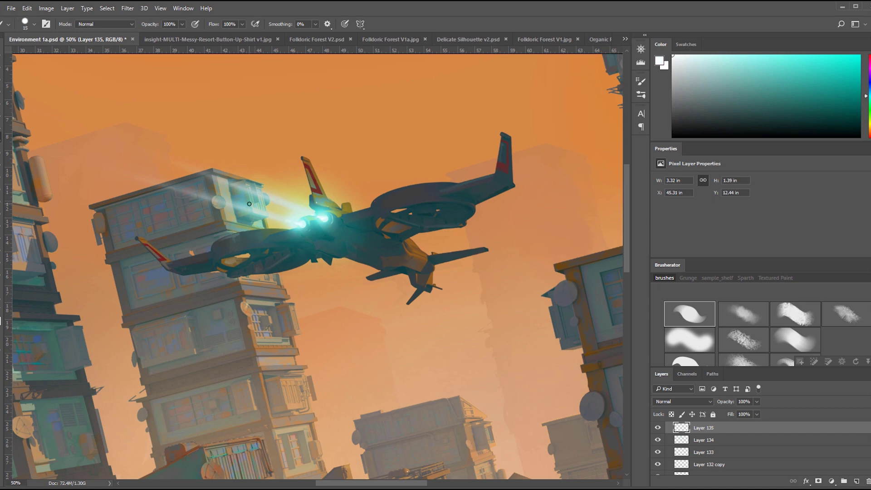
# - Draw a 483 px circle over the ship with no fill and a white stroke
pyautogui.press('u')
pyautogui.moveTo(244, 209); pyautogui.dragTo(359, 321)
pyautogui.click(71, 24)
pyautogui.click(27, 41)
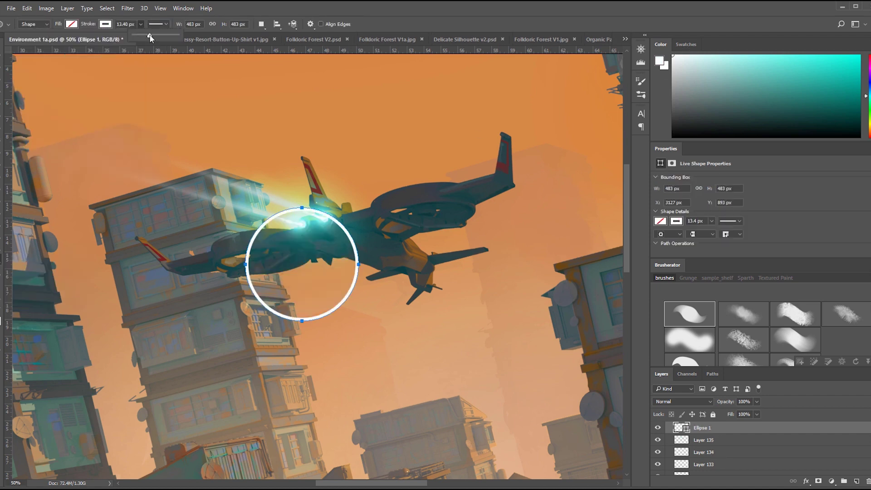
# - Shrink and skew the white ring onto the ship's right-hand engine light, adjust its stroke, and set its opacity to 77%
pyautogui.hotkey('ctrl', '+')
pyautogui.hotkey('ctrl', 't')
pyautogui.moveTo(358, 194); pyautogui.dragTo(349, 187)
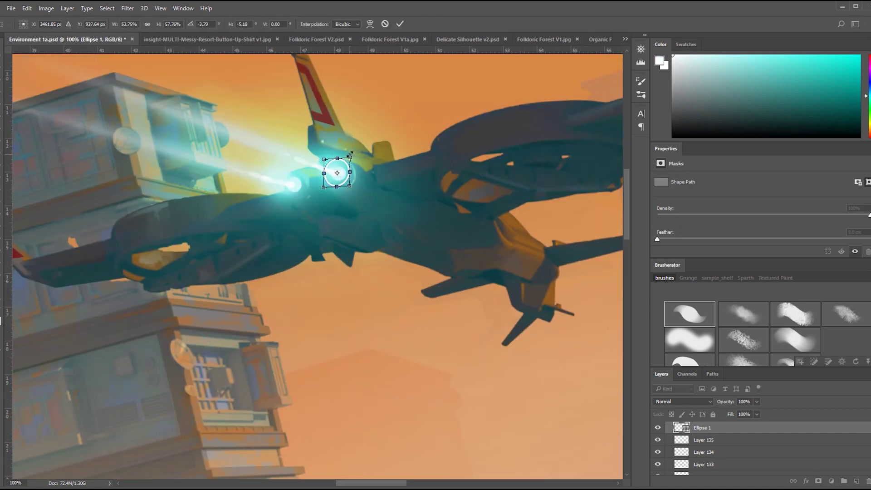
pyautogui.press('Return')
pyautogui.press('7')
pyautogui.press('7')
pyautogui.moveTo(132, 35); pyautogui.dragTo(140, 35)
# - Duplicate the engine ring, fit the copy around the ship's other engine light, and merge the two rings
pyautogui.hotkey('ctrl', 'j')
pyautogui.hotkey('ctrl', '-')
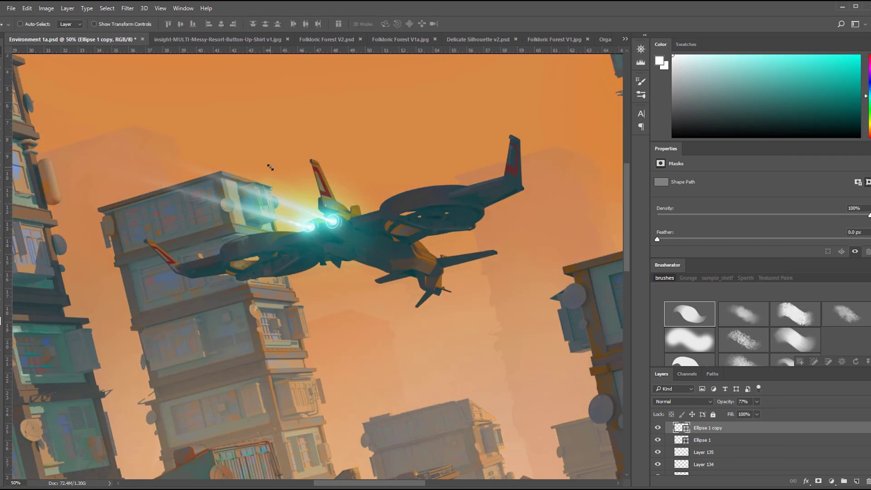
pyautogui.hotkey('ctrl', '+')
pyautogui.hotkey('ctrl', 'alt', 't')
pyautogui.press('Return')
pyautogui.hotkey('ctrl', 'e')
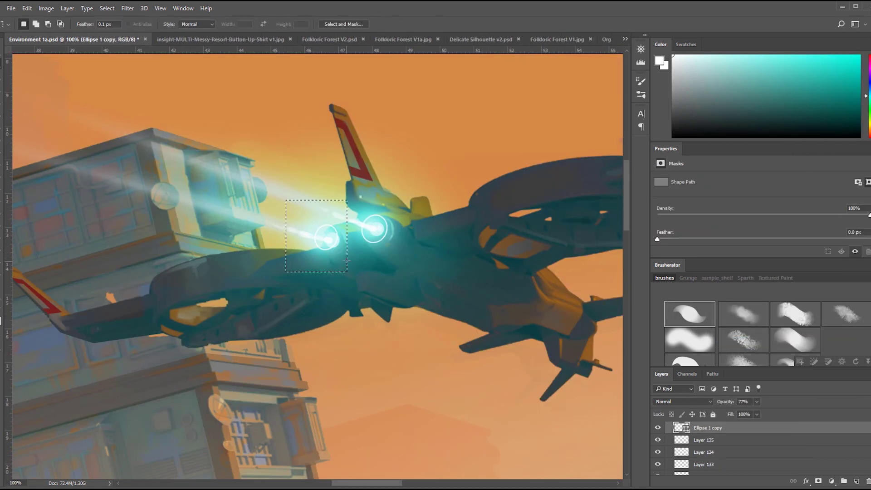
# - Pick a brighter cyan for brushing the engine rings on Layer 137, clipped to Layer 136
pyautogui.press('b')
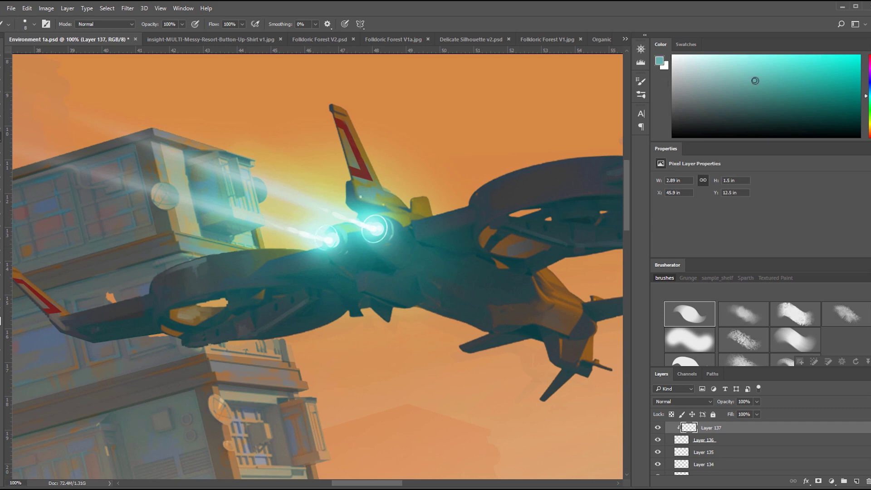
pyautogui.click(799, 57)
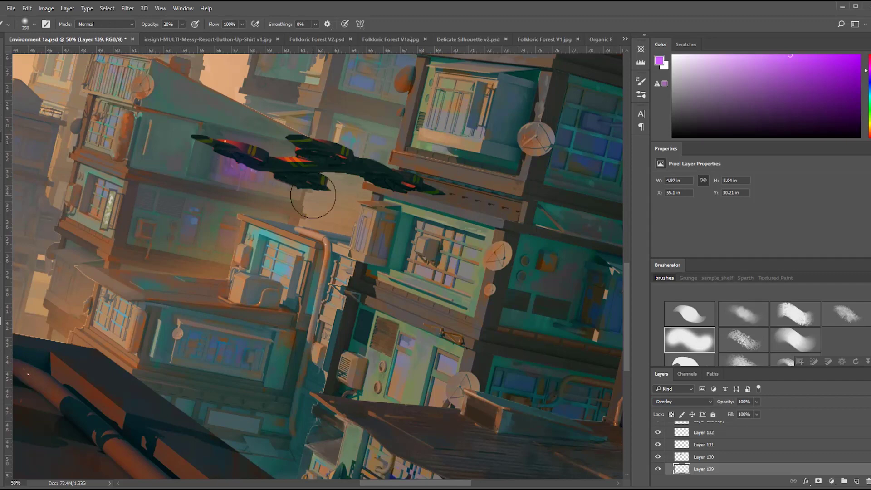
# - Shift the hue of the remote ship's Overlay glow on Layer 139 from magenta towards blue
pyautogui.hotkey('ctrl', 'u')
pyautogui.moveTo(601, 123); pyautogui.dragTo(573, 128)
pyautogui.press('Return')
# - Add Layer 140 in Soft Light mode and brush a soft purple glow beneath the remote ship's thrusters
pyautogui.hotkey('ctrl', 'shift', 'alt', 'n')
pyautogui.press('b')
pyautogui.click(658, 469)
pyautogui.hotkey('ctrl', 'shift', 'alt', 'n')
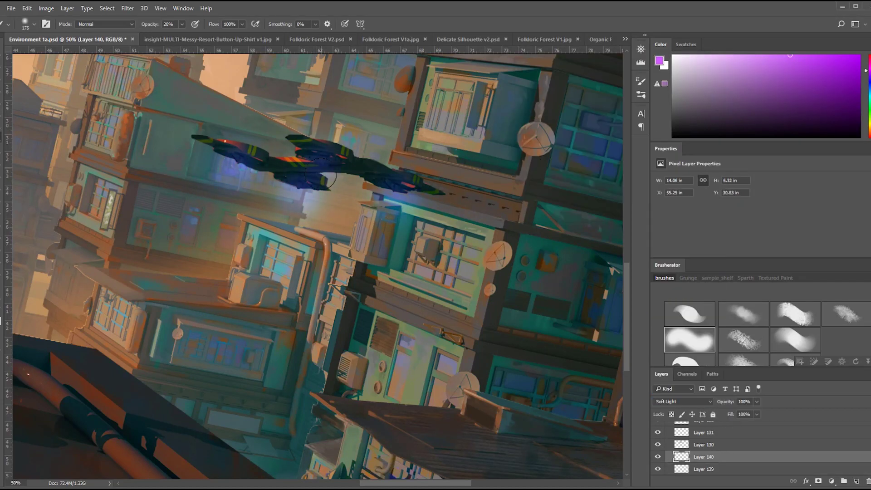
pyautogui.moveTo(226, 168); pyautogui.dragTo(327, 159)
pyautogui.moveTo(381, 181); pyautogui.dragTo(409, 186)
pyautogui.press('e')
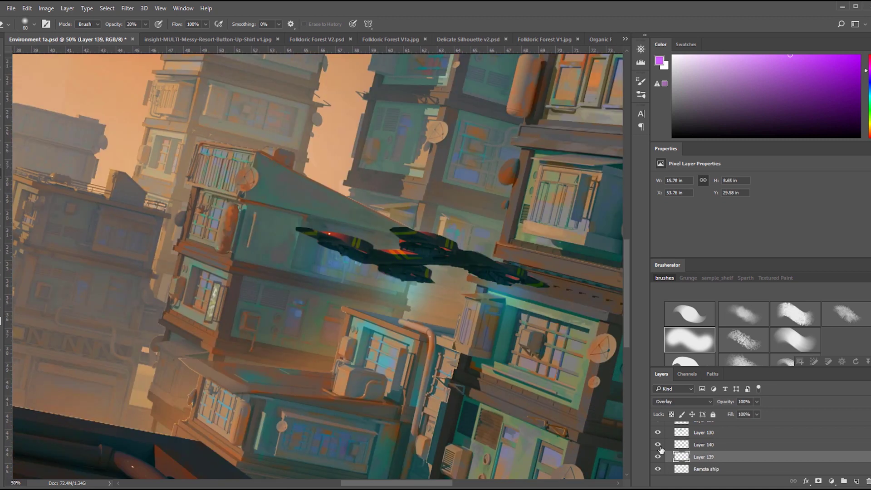
# - Add a new layer in Color mode and tint the large ship's engine glow magenta
pyautogui.hotkey('ctrl', 'shift', 'alt', 'n')
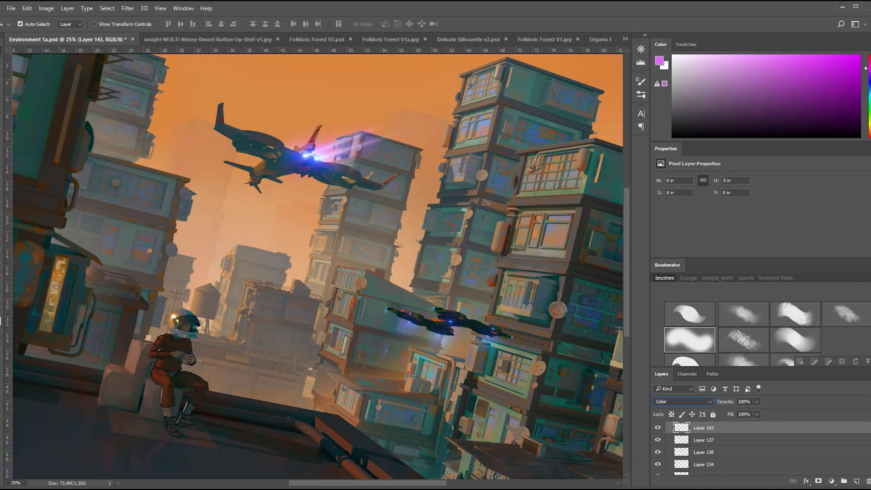
pyautogui.moveTo(308, 157); pyautogui.dragTo(319, 145)
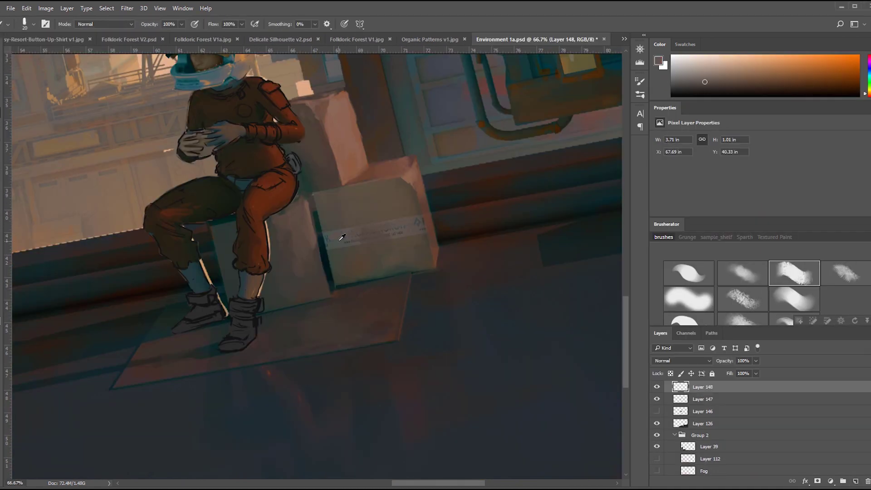
# - Soften the tape band on the crate beside the seated figure with sampled grey-brown strokes on Layer 148
pyautogui.moveTo(342, 238); pyautogui.dragTo(413, 223)
pyautogui.keyDown('alt'); pyautogui.click(413, 162); pyautogui.keyUp('alt')
pyautogui.press('4')
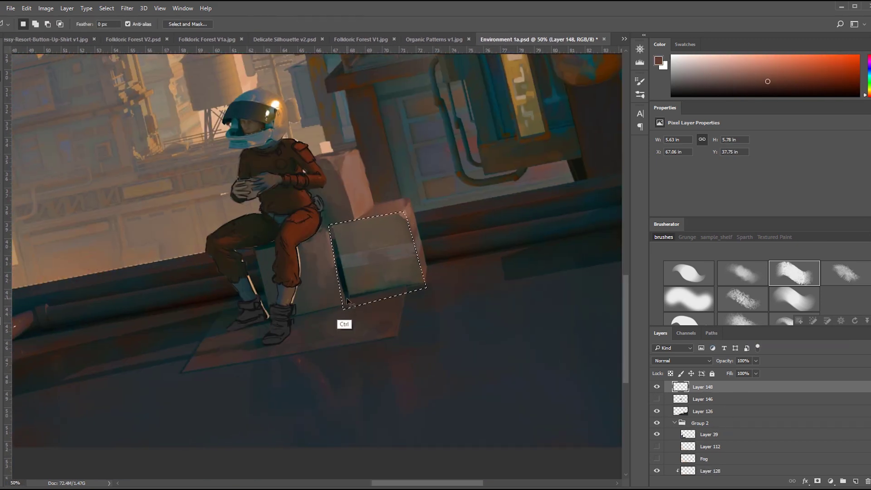
# - Copy the lower crate's front face to Layer 149 and scale it to about 89% over the upper crate behind the figure
pyautogui.hotkey('ctrl', 't')
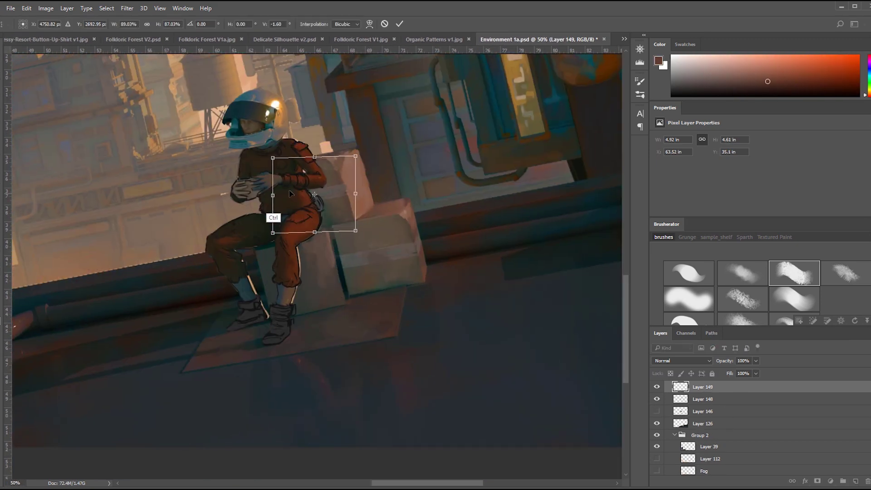
pyautogui.press('Return')
# - Blend the upper crate's faces and edges on Layer 149 with sampled grey and pink tones
pyautogui.press('b')
pyautogui.keyDown('alt'); pyautogui.click(331, 184); pyautogui.keyUp('alt')
pyautogui.keyDown('alt'); pyautogui.click(352, 163); pyautogui.keyUp('alt')
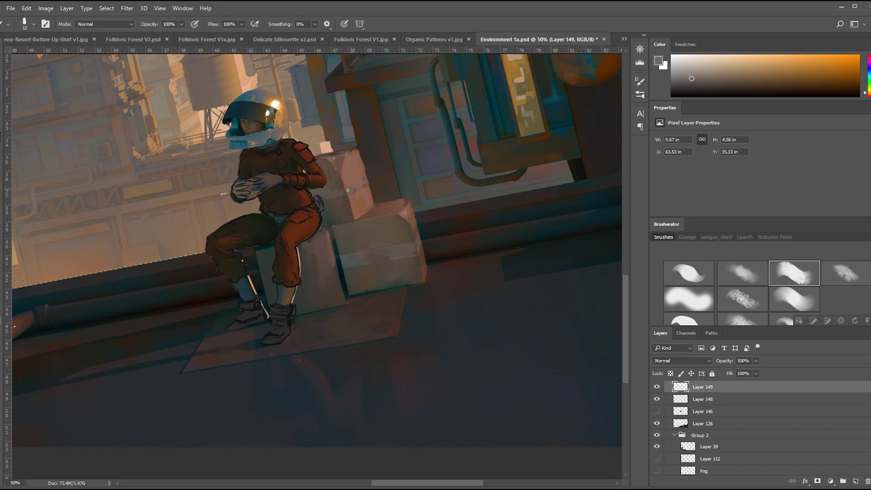
pyautogui.moveTo(349, 169); pyautogui.dragTo(354, 157)
pyautogui.scroll(1, 658, 401)
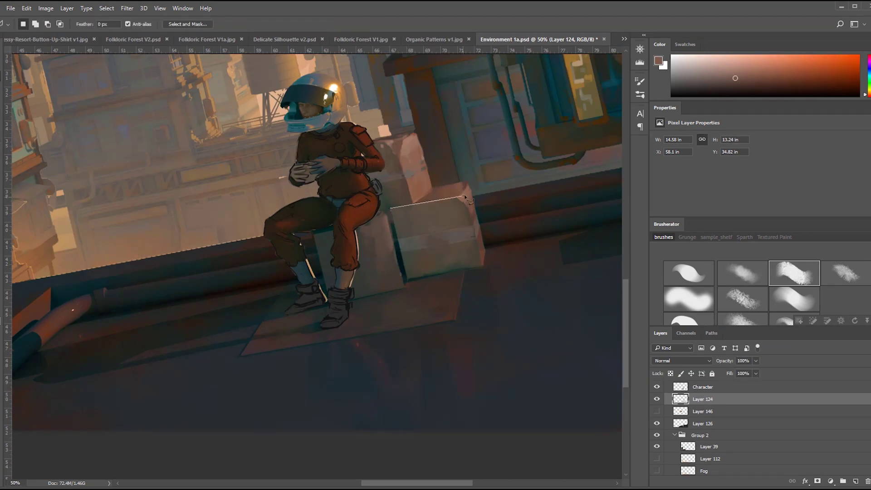
# - Paint over the crate beneath the seated figure on Layer 147 with a sampled grey-brown, shaping its edge around the legs
pyautogui.hotkey('ctrl', 't')
pyautogui.press('Return')
pyautogui.press('b')
pyautogui.keyDown('alt'); pyautogui.click(372, 262); pyautogui.keyUp('alt')
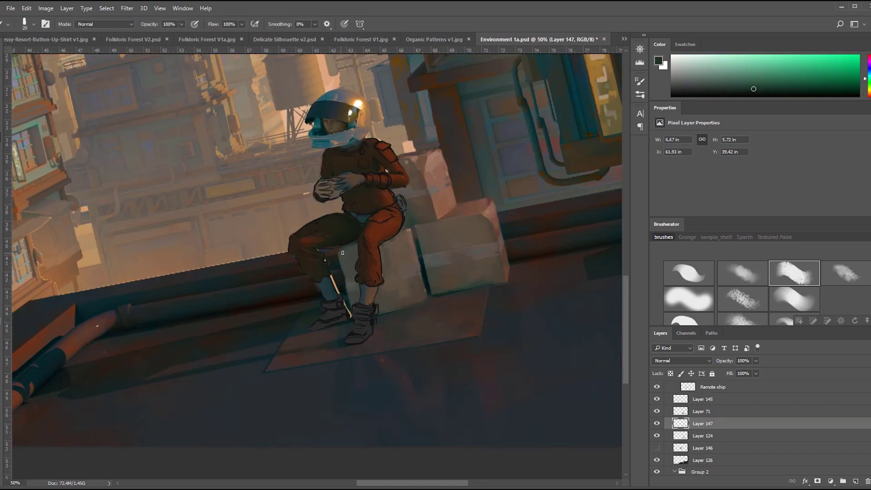
pyautogui.click(343, 244)
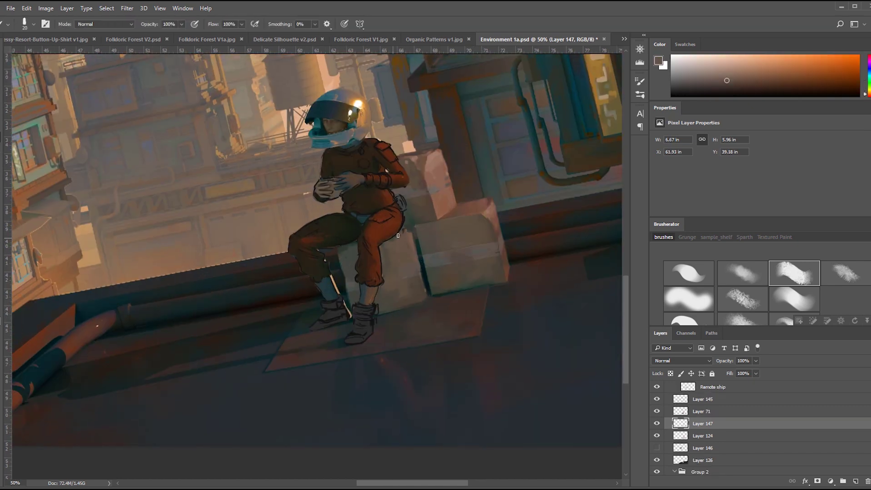
pyautogui.click(342, 244)
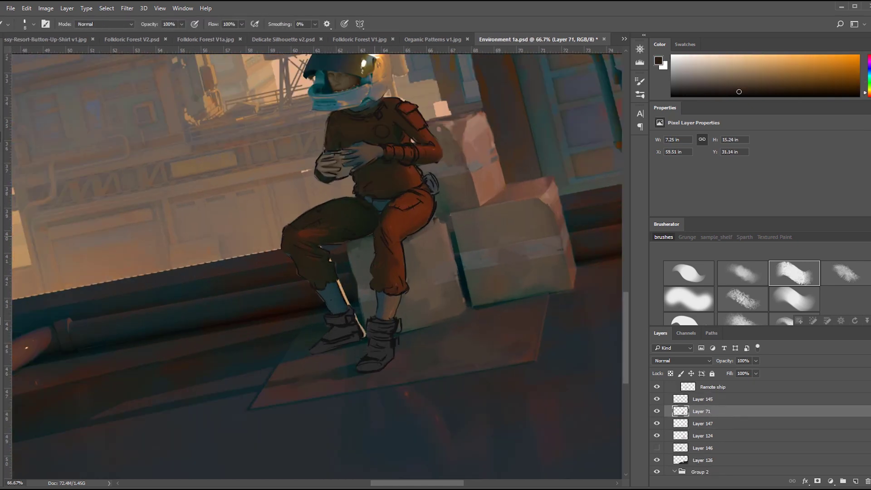
# - Paint over the line art on the figure's near trouser leg on Layer 71 with sampled orange-brown tones
pyautogui.keyDown('alt'); pyautogui.click(404, 257); pyautogui.keyUp('alt')
pyautogui.keyDown('alt'); pyautogui.click(385, 229); pyautogui.keyUp('alt')
pyautogui.press(']')
pyautogui.press(']')
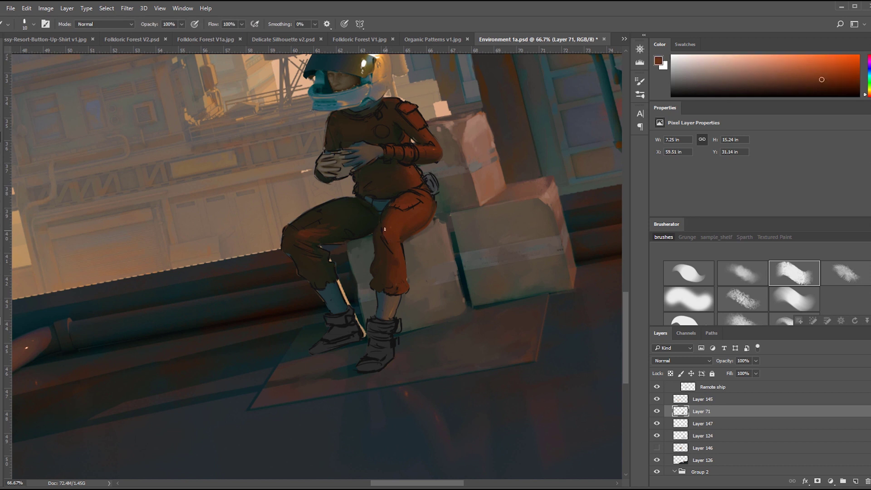
pyautogui.keyDown('alt'); pyautogui.click(385, 245); pyautogui.keyUp('alt')
pyautogui.keyDown('alt'); pyautogui.click(394, 294); pyautogui.keyUp('alt')
pyautogui.keyDown('alt'); pyautogui.click(386, 307); pyautogui.keyUp('alt')
# - Clean up the near ankle and trouser cuff, and fill the boots with near-black strokes on Layer 71
pyautogui.moveTo(377, 318); pyautogui.dragTo(389, 317)
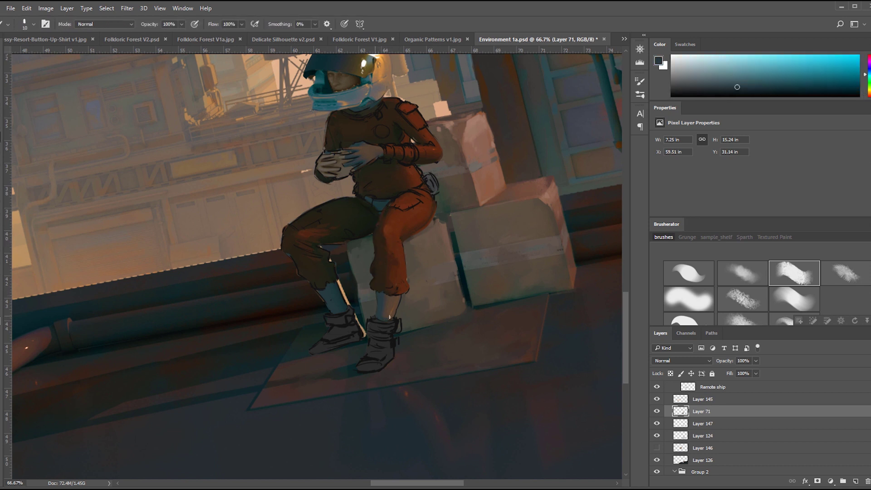
pyautogui.keyDown('alt'); pyautogui.click(392, 312); pyautogui.keyUp('alt')
pyautogui.keyDown('alt'); pyautogui.click(399, 287); pyautogui.keyUp('alt')
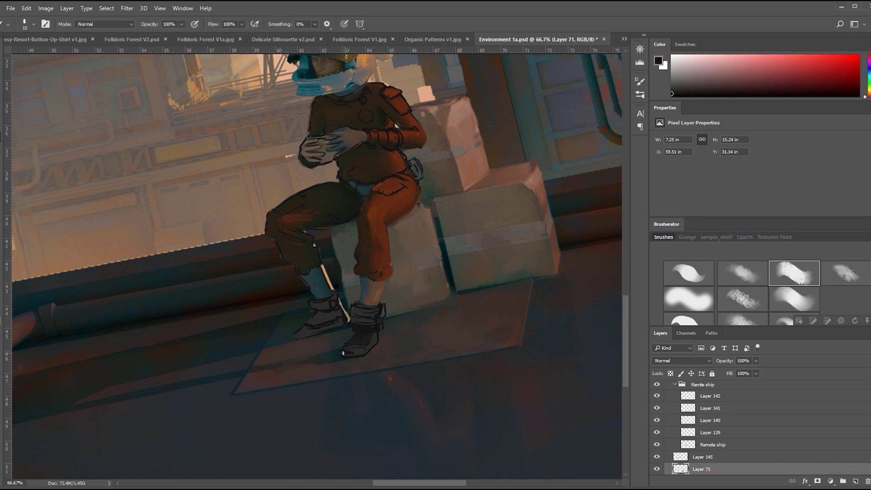
pyautogui.keyDown('alt'); pyautogui.click(350, 348); pyautogui.keyUp('alt')
pyautogui.moveTo(351, 347); pyautogui.dragTo(347, 349)
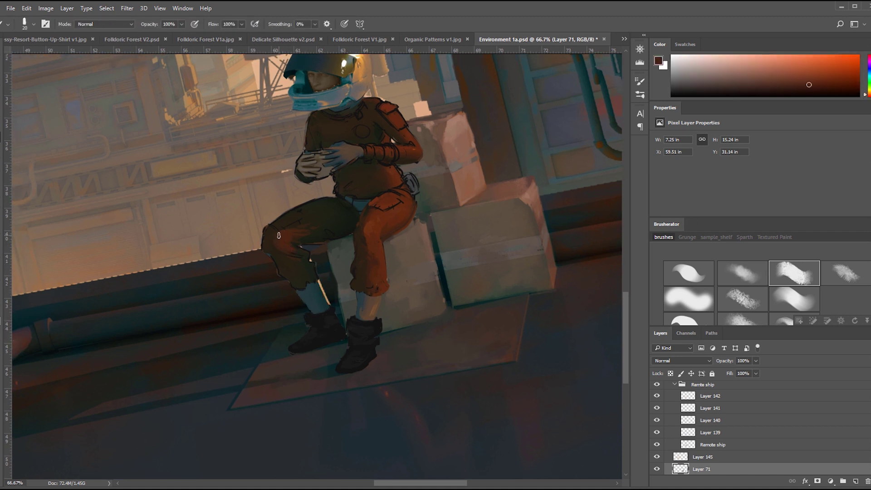
# - Shade the far trouser leg's thigh, knee and shin on Layer 71 with sampled dark brown and orange tones
pyautogui.keyDown('alt'); pyautogui.click(352, 228); pyautogui.keyUp('alt')
pyautogui.keyDown('alt'); pyautogui.click(317, 223); pyautogui.keyUp('alt')
pyautogui.keyDown('alt'); pyautogui.click(277, 261); pyautogui.keyUp('alt')
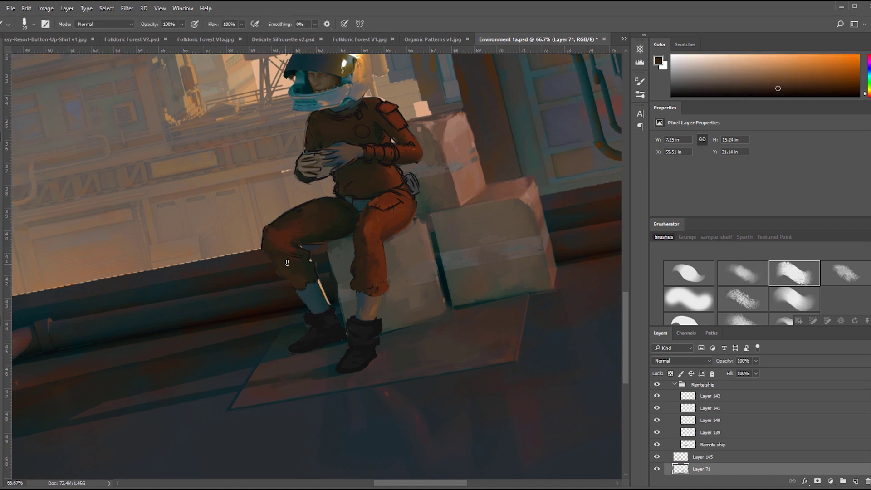
pyautogui.keyDown('alt'); pyautogui.click(284, 244); pyautogui.keyUp('alt')
pyautogui.keyDown('alt'); pyautogui.click(303, 204); pyautogui.keyUp('alt')
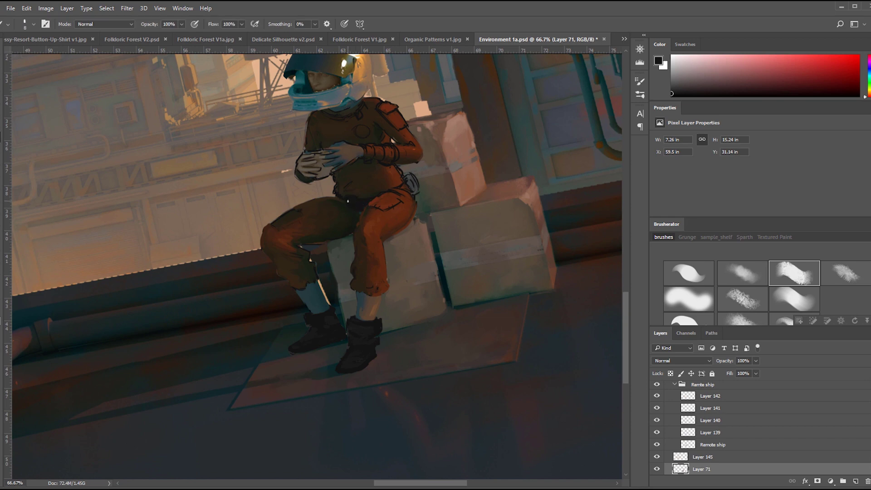
# - Darken the figure's belt and hip pouch, and blend the lower jacket with sampled orange-brown on Layer 71
pyautogui.keyDown('alt'); pyautogui.click(349, 202); pyautogui.keyUp('alt')
pyautogui.keyDown('alt'); pyautogui.click(351, 198); pyautogui.keyUp('alt')
pyautogui.keyDown('alt'); pyautogui.click(382, 178); pyautogui.keyUp('alt')
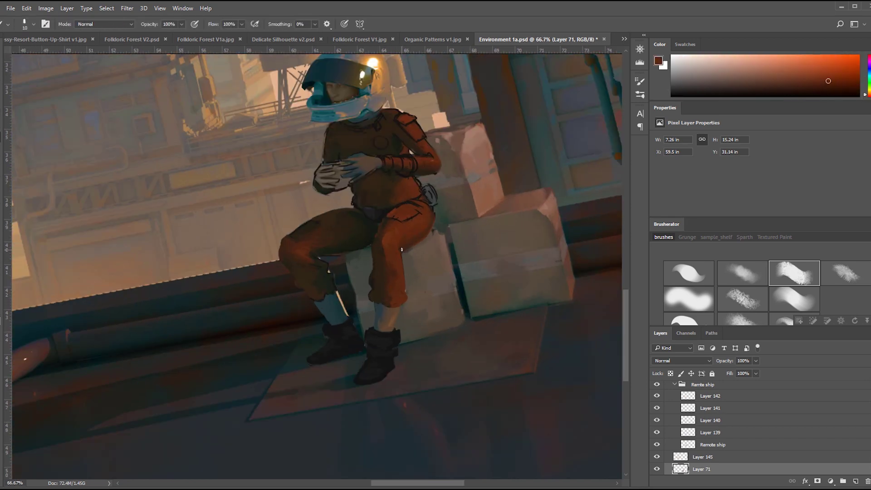
pyautogui.moveTo(423, 191); pyautogui.dragTo(437, 205)
pyautogui.keyDown('alt'); pyautogui.click(408, 171); pyautogui.keyUp('alt')
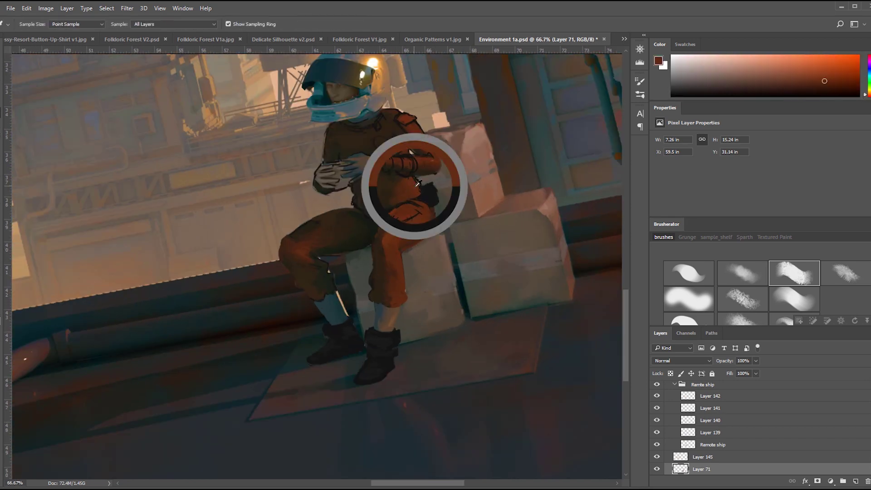
pyautogui.keyDown('alt'); pyautogui.click(414, 163); pyautogui.keyUp('alt')
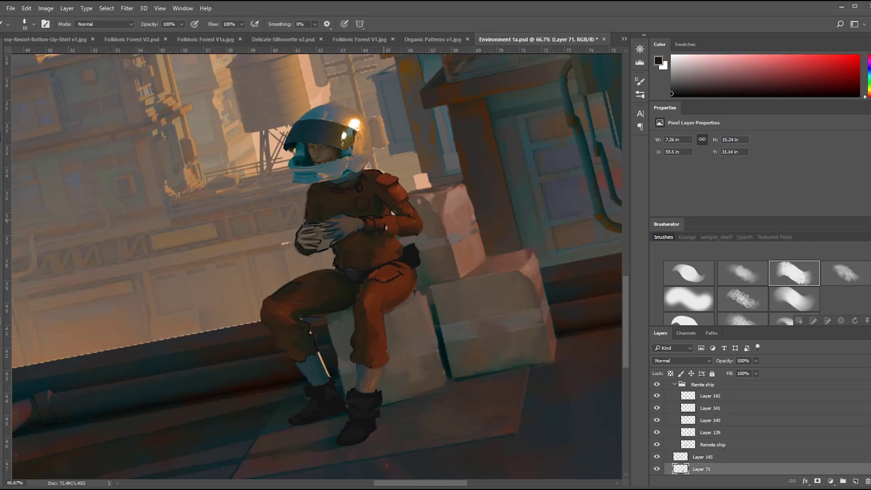
# - Paint the grey wrist cuff and the dark handheld device between the figure's hands with sampled tones
pyautogui.keyDown('alt'); pyautogui.click(395, 221); pyautogui.keyUp('alt')
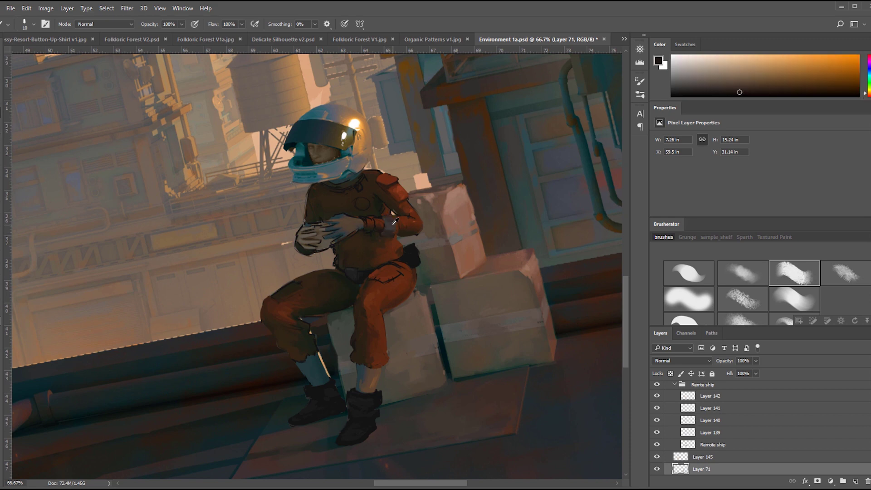
pyautogui.keyDown('alt'); pyautogui.click(373, 179); pyautogui.keyUp('alt')
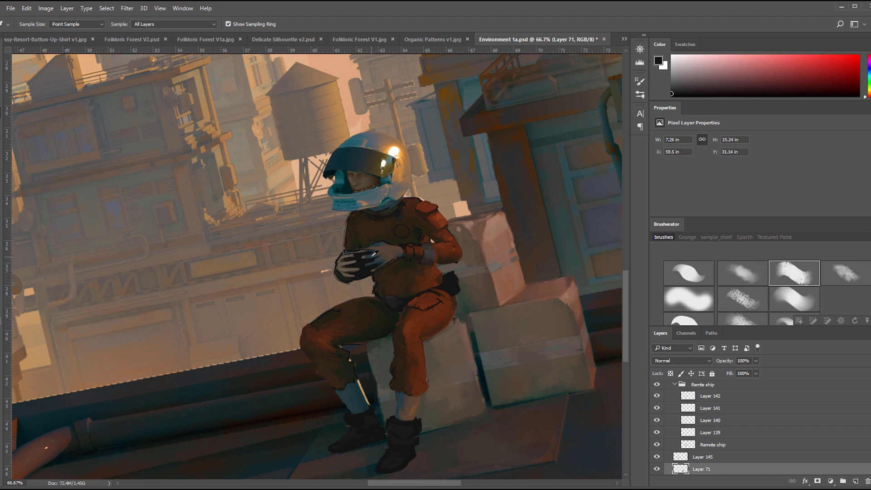
pyautogui.keyDown('alt'); pyautogui.click(373, 256); pyautogui.keyUp('alt')
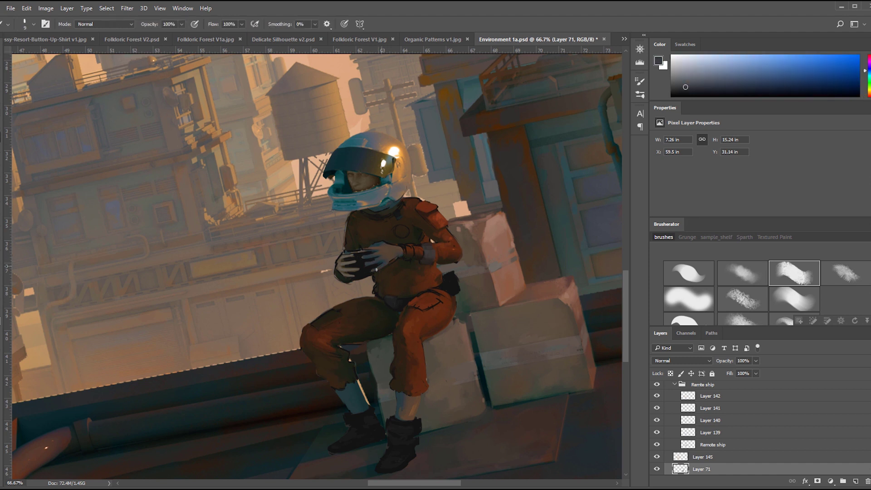
pyautogui.keyDown('alt'); pyautogui.click(363, 250); pyautogui.keyUp('alt')
pyautogui.keyDown('alt'); pyautogui.click(385, 241); pyautogui.keyUp('alt')
# - Paint a dark blue round patch on the jacket's chest and clean up the shoulder lines around it
pyautogui.keyDown('alt'); pyautogui.click(402, 232); pyautogui.keyUp('alt')
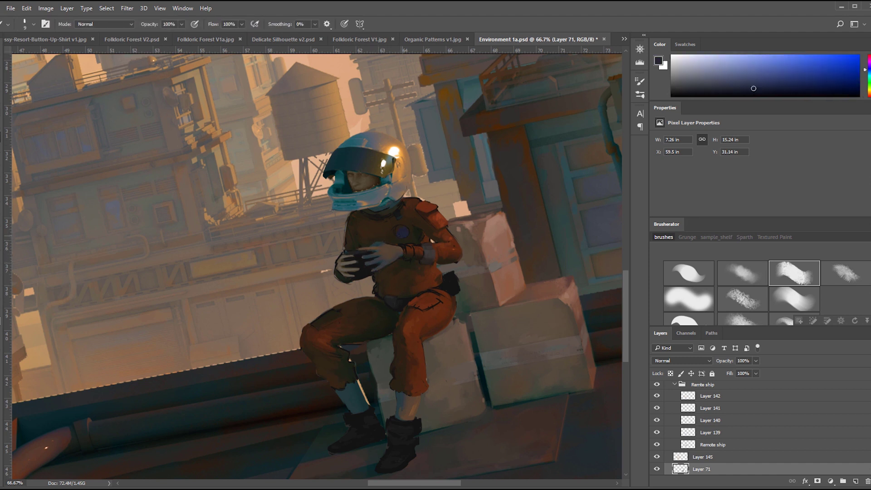
pyautogui.keyDown('alt'); pyautogui.click(421, 235); pyautogui.keyUp('alt')
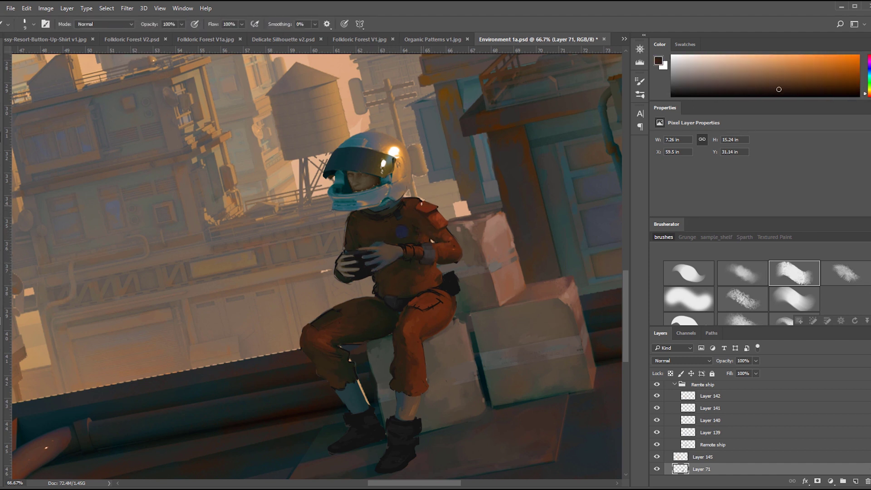
pyautogui.keyDown('alt'); pyautogui.click(401, 231); pyautogui.keyUp('alt')
# - Add fine fold and pocket details to both trouser thighs with a smaller brush and sampled tones
pyautogui.keyDown('alt'); pyautogui.click(343, 311); pyautogui.keyUp('alt')
pyautogui.press('[')
pyautogui.press('[')
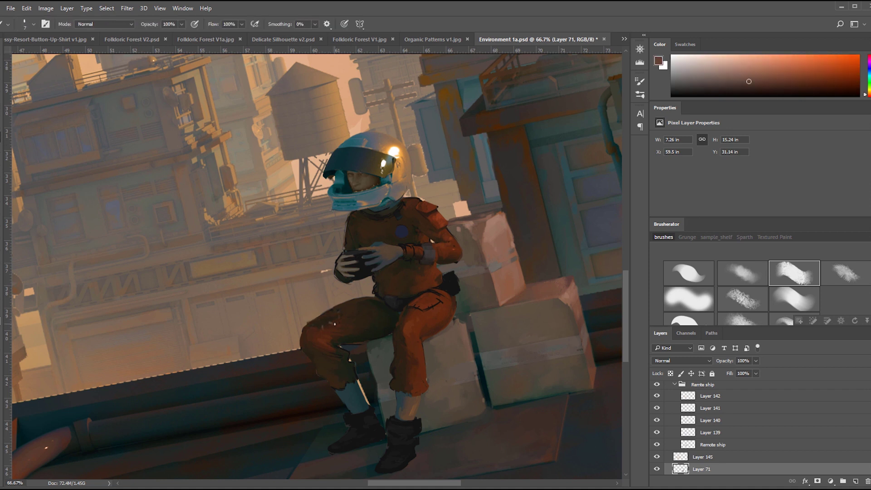
pyautogui.keyDown('alt'); pyautogui.click(359, 261); pyautogui.keyUp('alt')
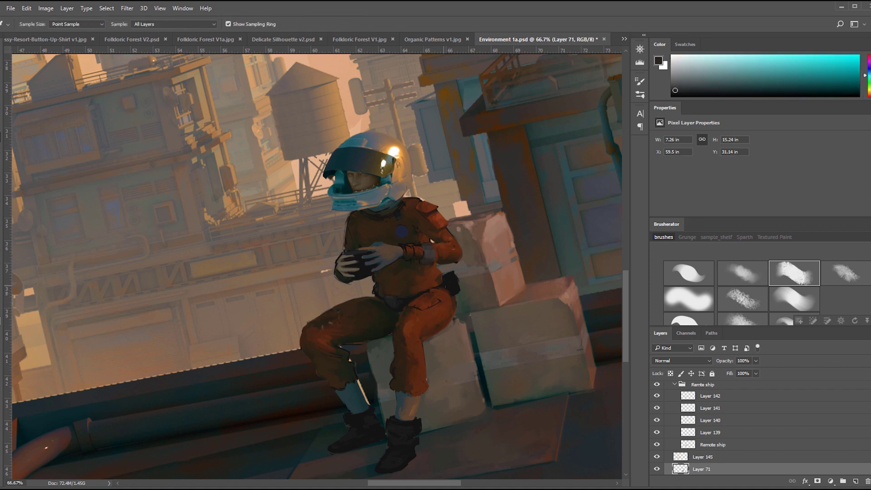
pyautogui.keyDown('alt'); pyautogui.click(410, 299); pyautogui.keyUp('alt')
# - Repaint the jacket's collar and chest on Layer 71 with sampled brown and brighter orange tones
pyautogui.keyDown('alt'); pyautogui.click(358, 227); pyautogui.keyUp('alt')
pyautogui.keyDown('alt'); pyautogui.click(349, 222); pyautogui.keyUp('alt')
pyautogui.moveTo(344, 216); pyautogui.dragTo(346, 223)
pyautogui.keyDown('alt'); pyautogui.click(353, 220); pyautogui.keyUp('alt')
pyautogui.keyDown('alt'); pyautogui.click(354, 217); pyautogui.keyUp('alt')
pyautogui.hotkey('ctrl', '-')
pyautogui.hotkey('ctrl', '-')
pyautogui.hotkey('ctrl', '-')
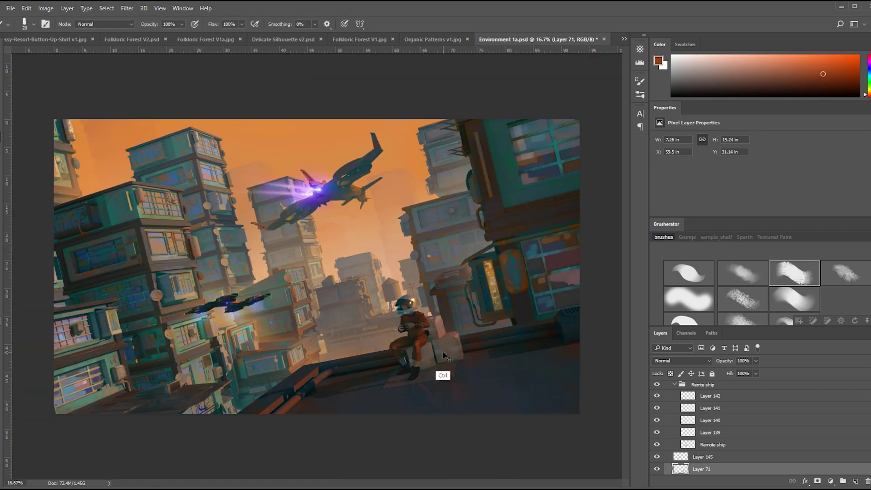
pyautogui.scroll(4, 441, 363)
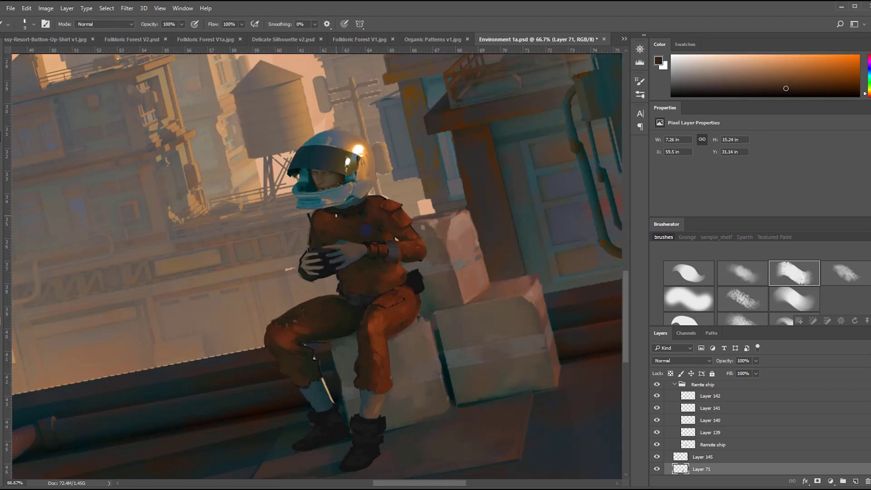
pyautogui.press('b')
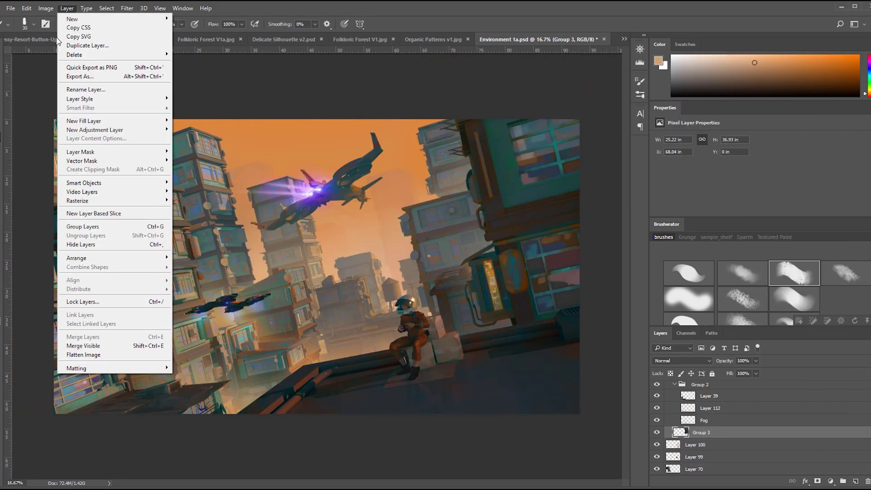
# - Brush deep orange across the upper sky on Layer 148 with a 1200-pixel soft brush
pyautogui.press('Escape')
pyautogui.press('i')
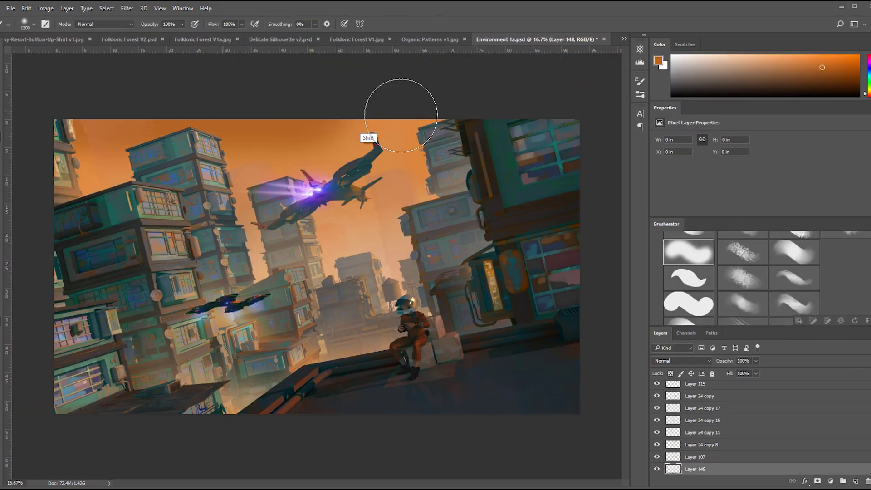
pyautogui.hotkey('ctrl', 't')
pyautogui.press('Return')
pyautogui.hotkey('ctrl', '-')
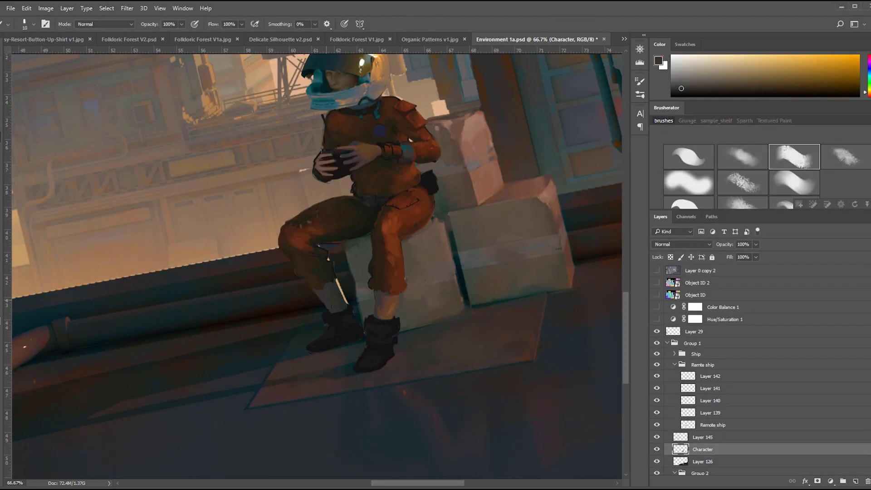
# - Refine the boots with sampled dark grey details and clean up the line under the far knee on the Character layer
pyautogui.keyDown('alt'); pyautogui.click(330, 308); pyautogui.keyUp('alt')
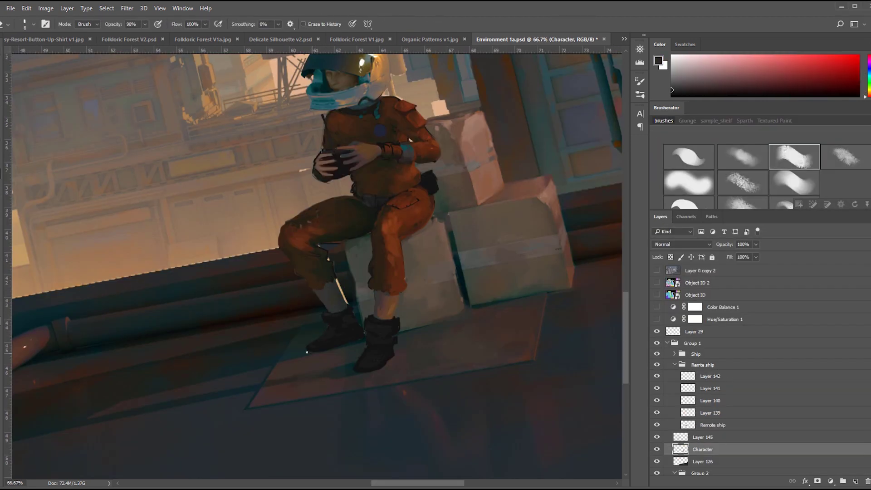
pyautogui.keyDown('alt'); pyautogui.click(397, 323); pyautogui.keyUp('alt')
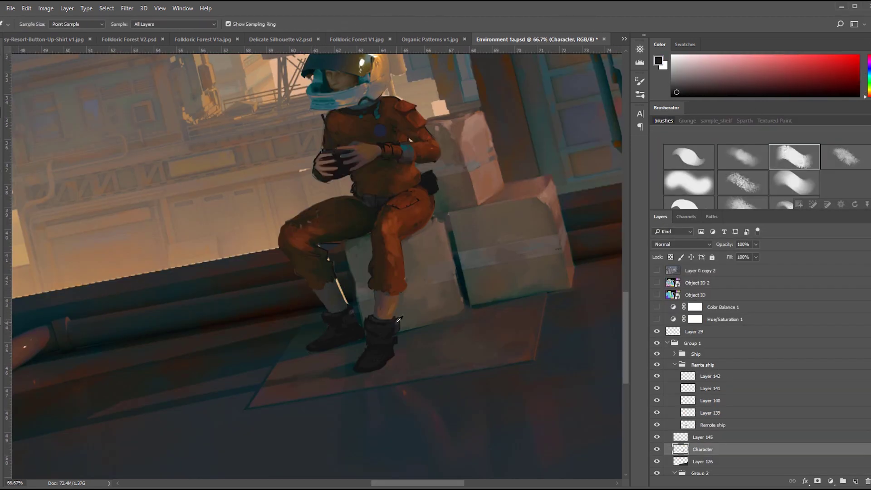
pyautogui.moveTo(396, 338); pyautogui.dragTo(395, 344)
pyautogui.press('b')
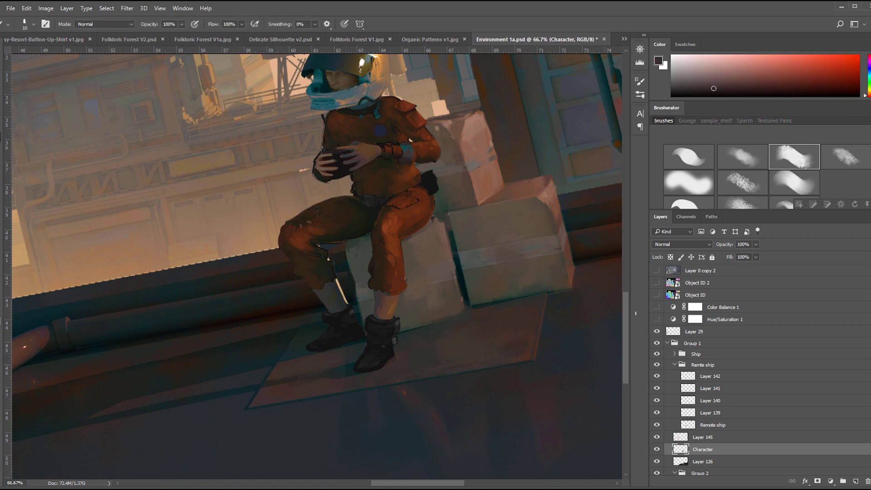
pyautogui.keyDown('alt'); pyautogui.click(317, 254); pyautogui.keyUp('alt')
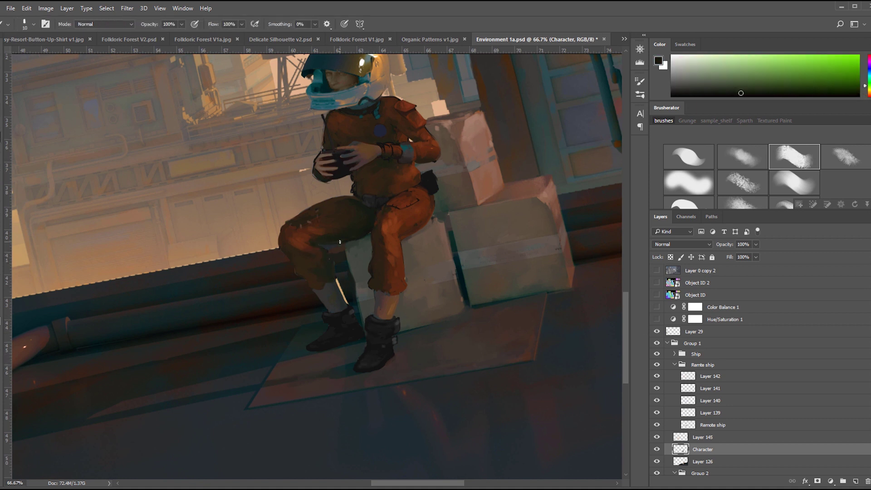
# - Add lighter blue detail to the chest emblem with a very small brush on the Character layer
pyautogui.keyDown('alt'); pyautogui.click(350, 184); pyautogui.keyUp('alt')
pyautogui.keyDown('alt'); pyautogui.click(379, 128); pyautogui.keyUp('alt')
pyautogui.keyDown('alt'); pyautogui.click(437, 175); pyautogui.keyUp('alt')
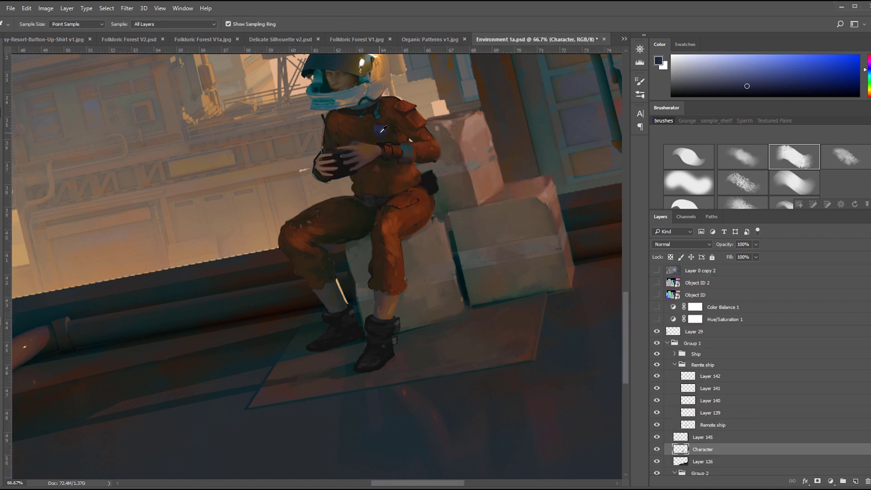
pyautogui.press('[')
pyautogui.press('[')
pyautogui.press('[')
pyautogui.press('[')
pyautogui.keyDown('alt'); pyautogui.click(360, 121); pyautogui.keyUp('alt')
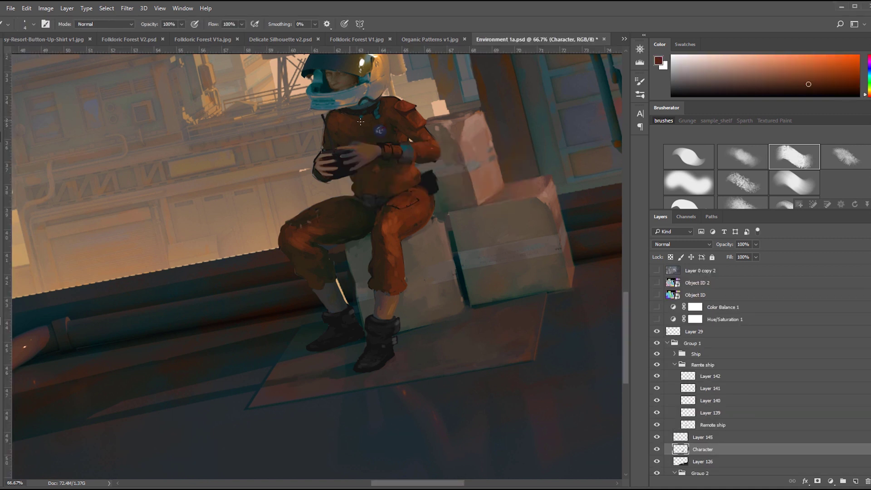
# - Repaint the figure's hands and fingers around the device with sampled skin and brown tones
pyautogui.keyDown('alt'); pyautogui.click(378, 158); pyautogui.keyUp('alt')
pyautogui.press('[')
pyautogui.press('[')
pyautogui.press('[')
pyautogui.keyDown('alt'); pyautogui.click(366, 159); pyautogui.keyUp('alt')
pyautogui.moveTo(267, 199); pyautogui.dragTo(244, 254)
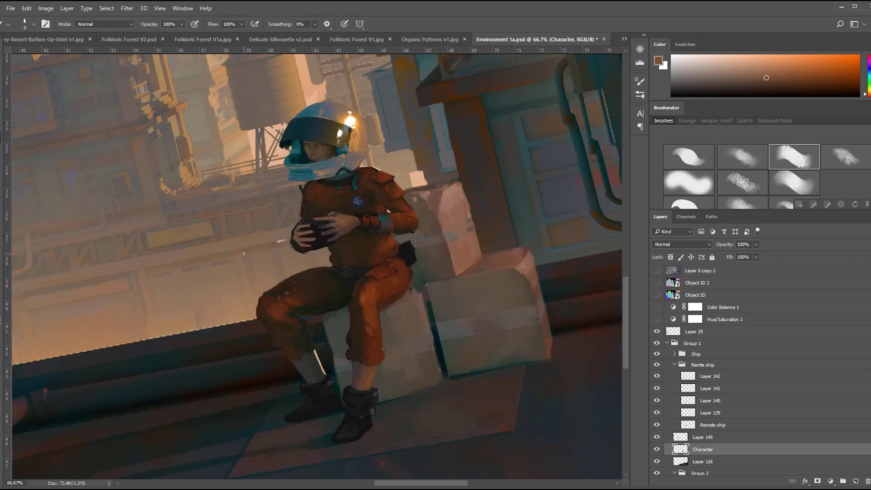
pyautogui.keyDown('alt'); pyautogui.click(335, 213); pyautogui.keyUp('alt')
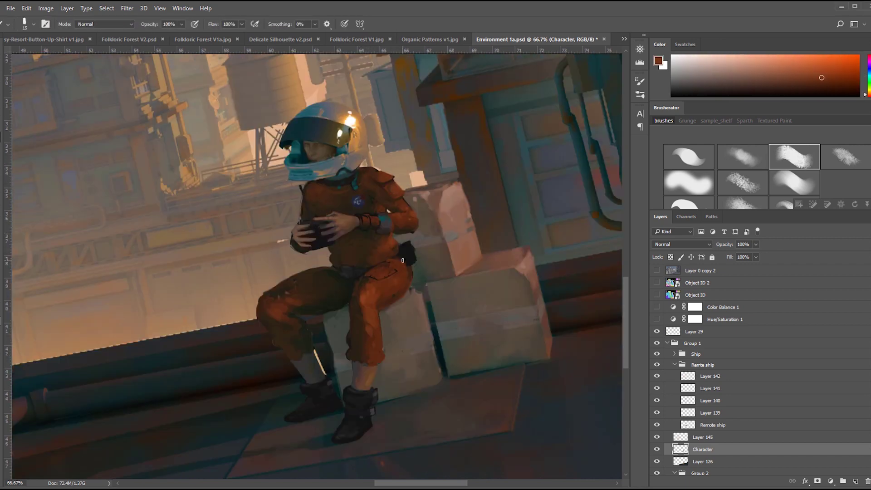
pyautogui.hotkey('ctrl', '-')
pyautogui.keyDown('alt'); pyautogui.click(342, 223); pyautogui.keyUp('alt')
# - Refine the orange suit's torso and near sleeve with sampled orange and dark brown tones on the Character layer
pyautogui.hotkey('ctrl', '+')
pyautogui.press('[')
pyautogui.press('[')
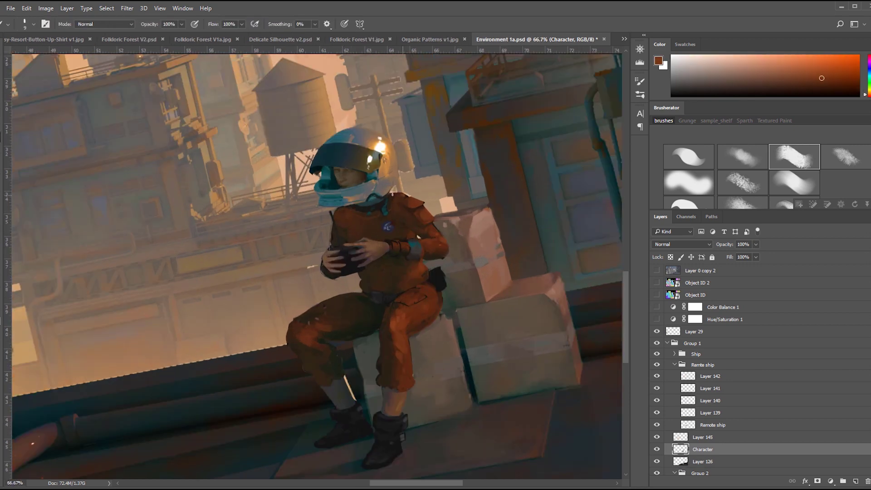
pyautogui.keyDown('alt'); pyautogui.click(404, 256); pyautogui.keyUp('alt')
pyautogui.keyDown('alt'); pyautogui.click(437, 238); pyautogui.keyUp('alt')
pyautogui.hotkey('ctrl', '-')
pyautogui.hotkey('ctrl', '+')
pyautogui.press(']')
pyautogui.press(']')
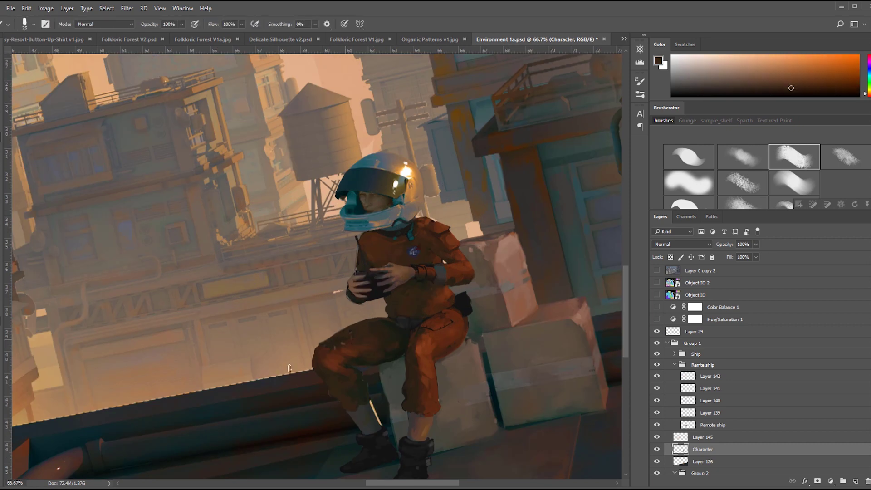
# - Darken the folds around the suit's waist and far arm with sampled dark browns on the Character layer
pyautogui.keyDown('alt'); pyautogui.click(389, 311); pyautogui.keyUp('alt')
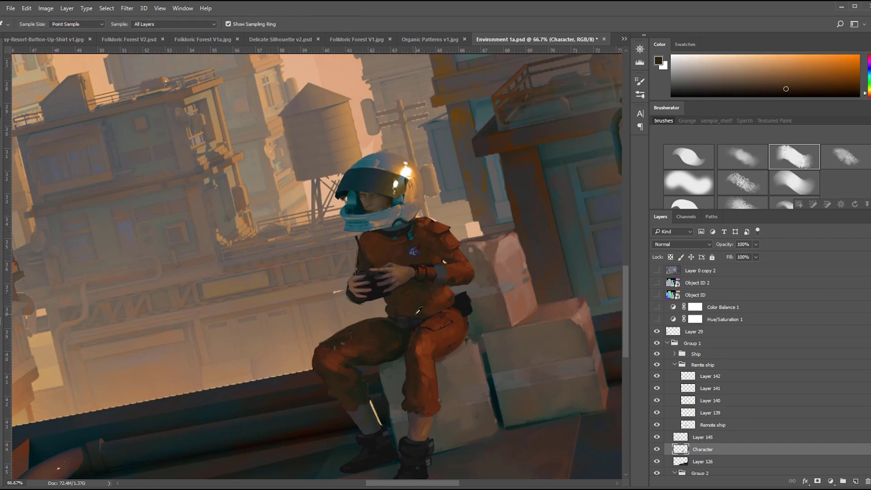
pyautogui.keyDown('alt'); pyautogui.click(389, 311); pyautogui.keyUp('alt')
pyautogui.hotkey('ctrl', '-')
pyautogui.moveTo(385, 259); pyautogui.dragTo(449, 224)
pyautogui.hotkey('ctrl', '+')
pyautogui.keyDown('alt'); pyautogui.click(443, 221); pyautogui.keyUp('alt')
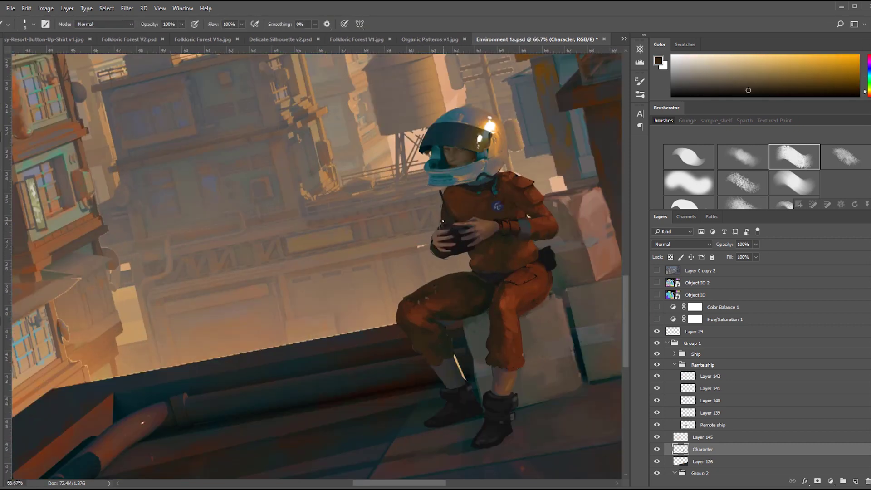
# - Paint small accents on the collar and helmet edge with sampled brown and orange tones on Layer 149
pyautogui.keyDown('alt'); pyautogui.click(456, 192); pyautogui.keyUp('alt')
pyautogui.hotkey('ctrl', 'j')
pyautogui.press('b')
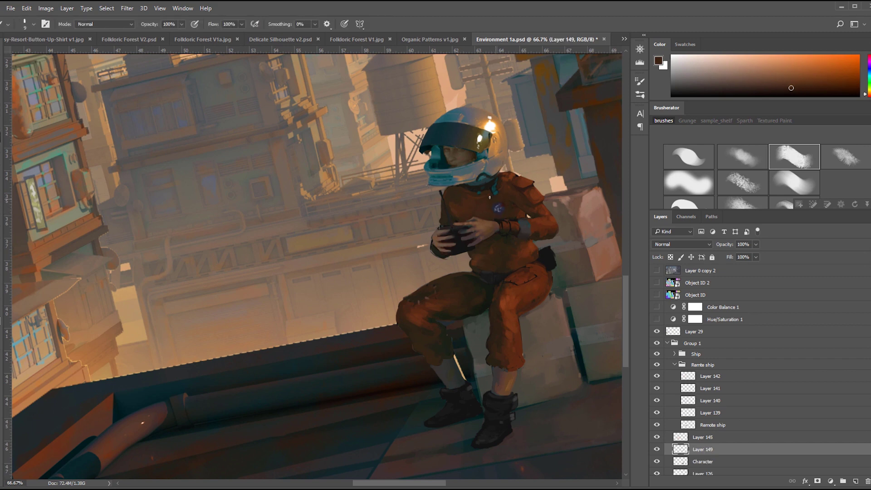
pyautogui.keyDown('alt'); pyautogui.click(446, 147); pyautogui.keyUp('alt')
pyautogui.keyDown('alt'); pyautogui.click(499, 145); pyautogui.keyUp('alt')
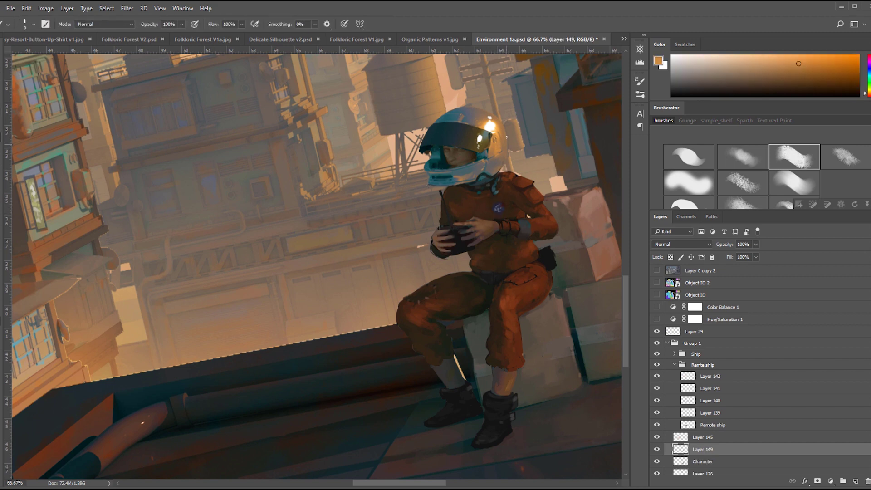
# - Tint the figure with a bright cyan fill clipped to it, adjust the fill's blending options and merge it into the Character layer
pyautogui.hotkey('ctrl', '-')
pyautogui.hotkey('ctrl', 'alt', 'g')
pyautogui.press('g')
pyautogui.click(459, 130)
pyautogui.doubleClick(771, 449)
pyautogui.moveTo(624, 307); pyautogui.dragTo(652, 307)
pyautogui.click(823, 144)
pyautogui.hotkey('ctrl', 'e')
pyautogui.hotkey('ctrl', '-')
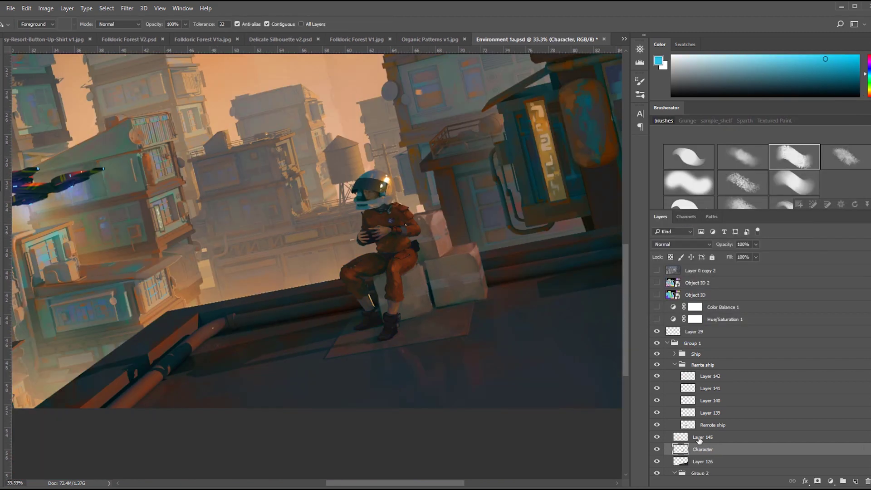
# - Apply an orange fill to the figure through the layer's blending options and merge it into the Character layer
pyautogui.hotkey('alt', 'BackSpace')
pyautogui.doubleClick(771, 449)
pyautogui.click(823, 145)
pyautogui.hotkey('ctrl', 'e')
pyautogui.hotkey('ctrl', '+')
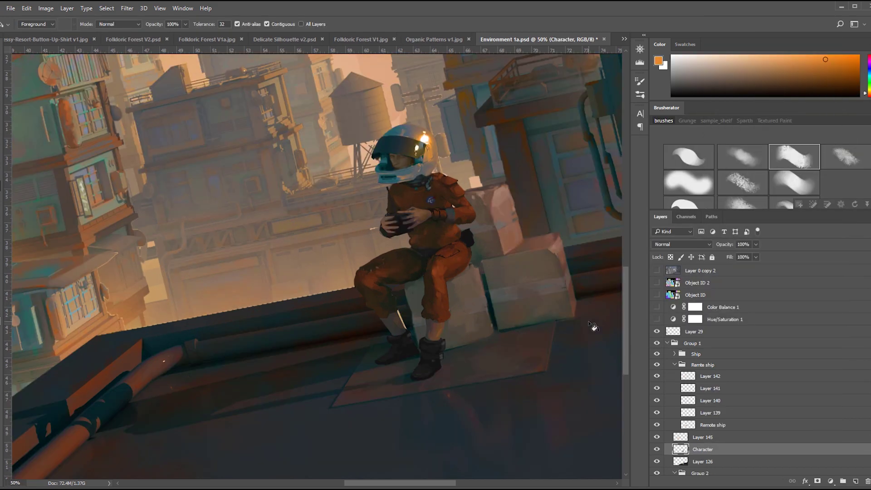
# - Repaint the near sleeve's cuff in olive brown with a small brush on the Character layer
pyautogui.hotkey('ctrl', '+')
pyautogui.press('b')
pyautogui.keyDown('alt'); pyautogui.click(380, 216); pyautogui.keyUp('alt')
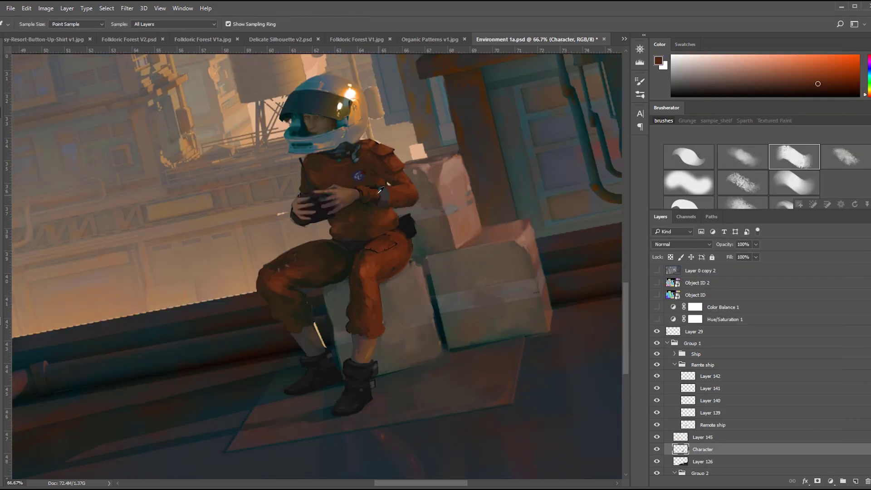
pyautogui.keyDown('alt'); pyautogui.click(360, 228); pyautogui.keyUp('alt')
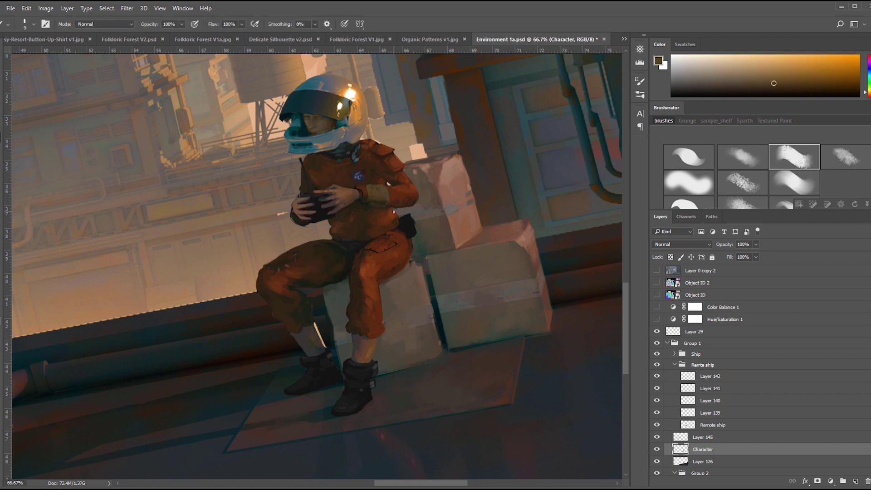
pyautogui.moveTo(360, 227); pyautogui.dragTo(437, 228)
# - Refine the hip pouch and near trouser leg with sampled dark and orange tones, erasing stray edges
pyautogui.keyDown('alt'); pyautogui.click(436, 227); pyautogui.keyUp('alt')
pyautogui.keyDown('alt'); pyautogui.click(485, 227); pyautogui.keyUp('alt')
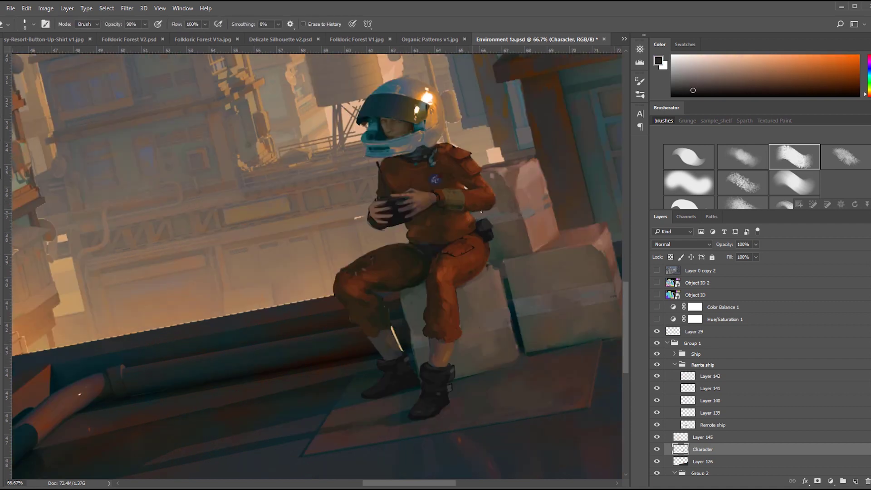
pyautogui.moveTo(491, 224); pyautogui.dragTo(492, 240)
pyautogui.keyDown('alt'); pyautogui.click(486, 226); pyautogui.keyUp('alt')
pyautogui.keyDown('alt'); pyautogui.click(468, 224); pyautogui.keyUp('alt')
pyautogui.moveTo(455, 312); pyautogui.dragTo(455, 299)
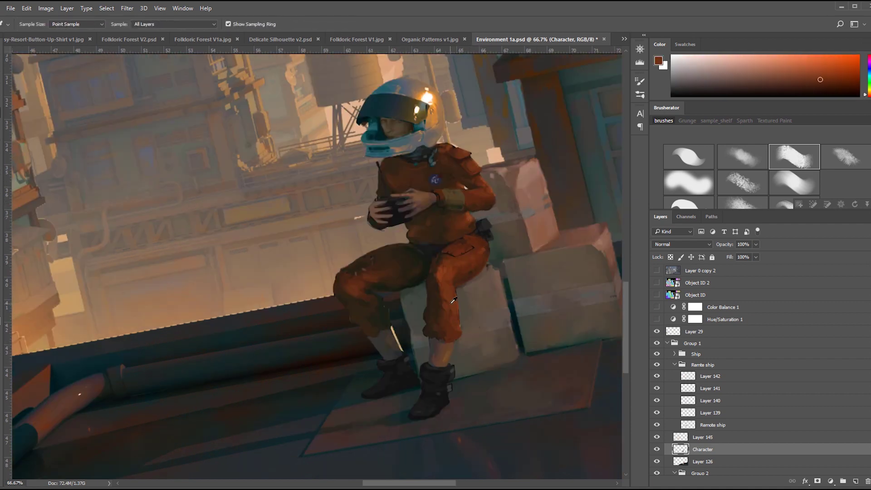
pyautogui.keyDown('alt'); pyautogui.click(441, 295); pyautogui.keyUp('alt')
# - Refine the helmet with sampled tones and white highlights around the visor on the Character layer
pyautogui.keyDown('alt'); pyautogui.click(373, 167); pyautogui.keyUp('alt')
pyautogui.moveTo(428, 138); pyautogui.dragTo(369, 170)
pyautogui.keyDown('alt'); pyautogui.click(373, 167); pyautogui.keyUp('alt')
pyautogui.keyDown('alt'); pyautogui.click(379, 170); pyautogui.keyUp('alt')
pyautogui.keyDown('alt'); pyautogui.click(332, 164); pyautogui.keyUp('alt')
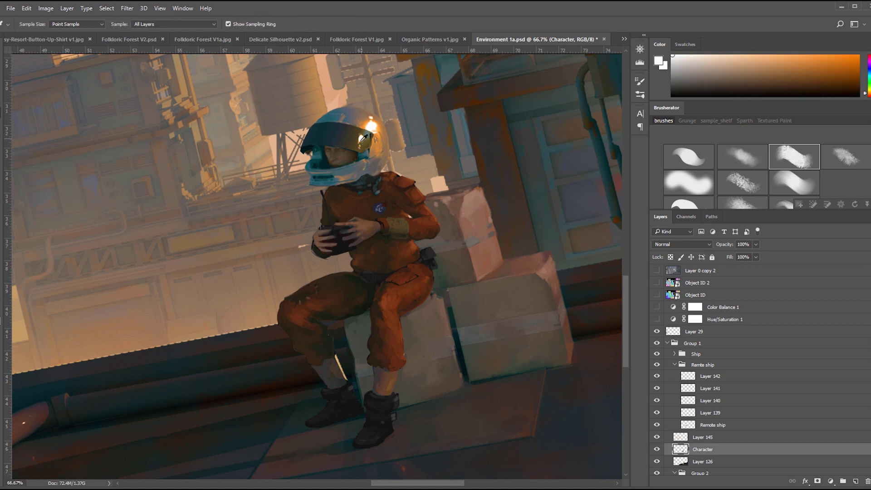
# - Add folds and edge detail to the olive cuff with sampled reddish brown and tan tones
pyautogui.keyDown('alt'); pyautogui.click(394, 213); pyautogui.keyUp('alt')
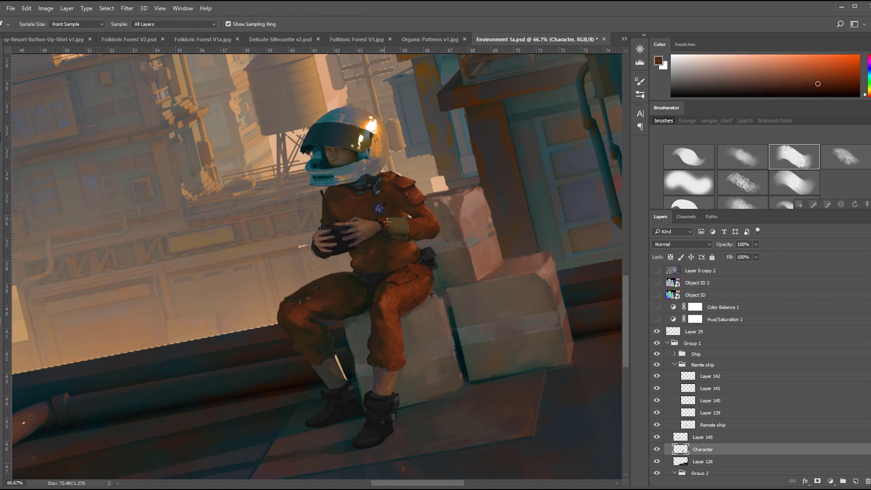
pyautogui.keyDown('alt'); pyautogui.click(384, 222); pyautogui.keyUp('alt')
pyautogui.keyDown('alt'); pyautogui.click(287, 173); pyautogui.keyUp('alt')
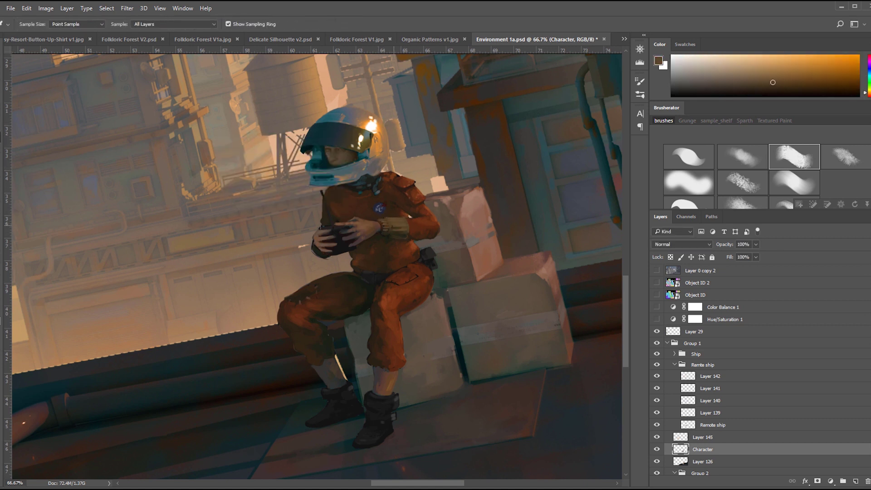
pyautogui.keyDown('alt'); pyautogui.click(287, 173); pyautogui.keyUp('alt')
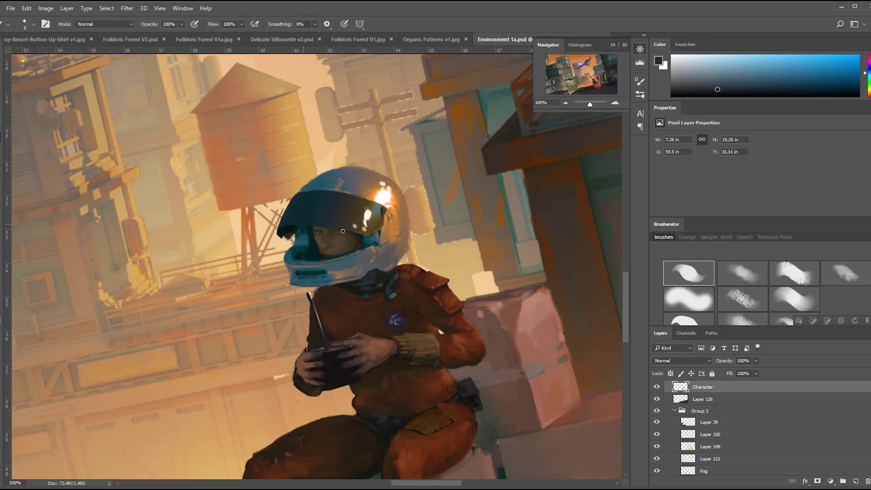
# - Refine the face inside the helmet and the visor edge with sampled dark, white and skin tones on the Character layer
pyautogui.keyDown('alt'); pyautogui.click(299, 214); pyautogui.keyUp('alt')
pyautogui.press(']')
pyautogui.press(']')
pyautogui.press(']')
pyautogui.press(']')
pyautogui.scroll(-1, 402, 194)
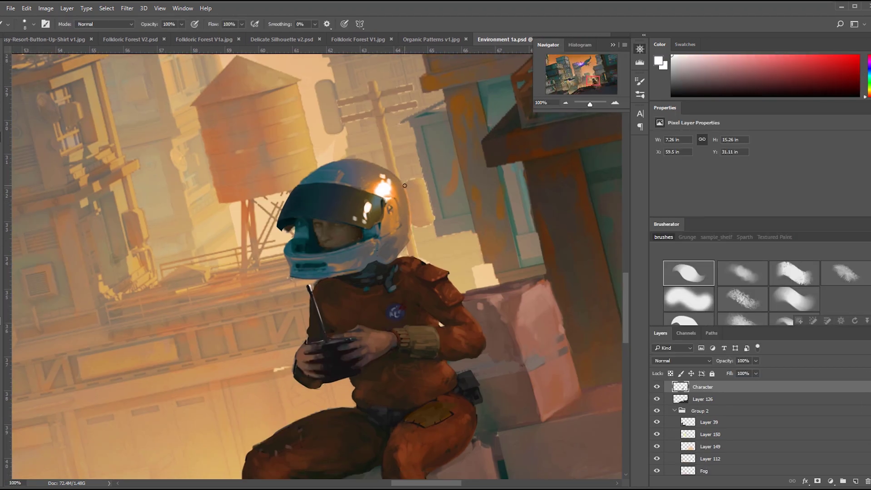
pyautogui.keyDown('alt'); pyautogui.click(374, 205); pyautogui.keyUp('alt')
pyautogui.keyDown('alt'); pyautogui.click(339, 228); pyautogui.keyUp('alt')
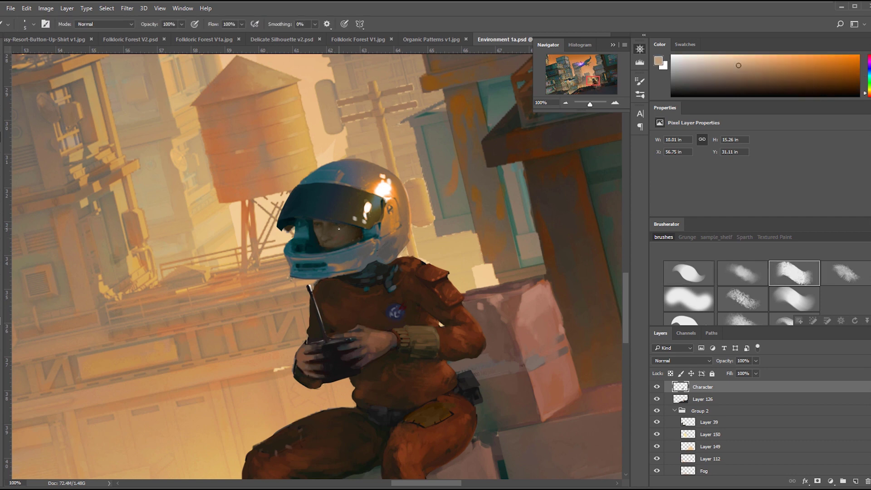
# - Try tinting the face with a warm skin tone on a Color-mode layer at 30% opacity clipped to Character
pyautogui.keyDown('alt'); pyautogui.click(692, 393); pyautogui.keyUp('alt')
pyautogui.hotkey('shift', 'alt', 'c')
pyautogui.keyDown('alt'); pyautogui.click(350, 239); pyautogui.keyUp('alt')
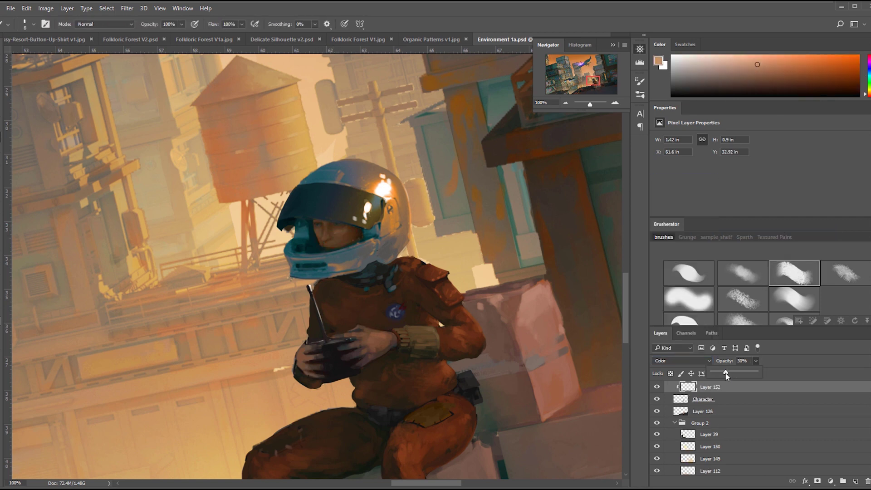
pyautogui.press('Delete')
# - Brush soft saturated orange light over the city on Overlay Layer 152 with an 800-pixel brush
pyautogui.keyDown('alt'); pyautogui.click(323, 254); pyautogui.keyUp('alt')
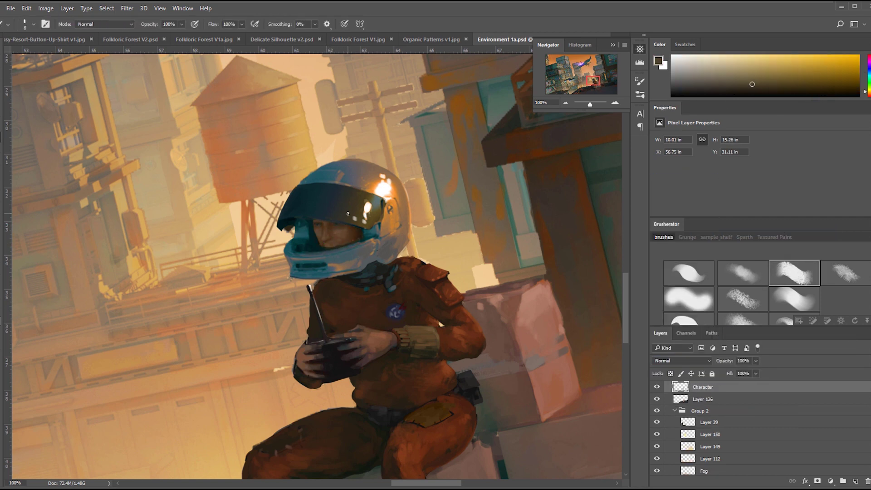
pyautogui.click(750, 65)
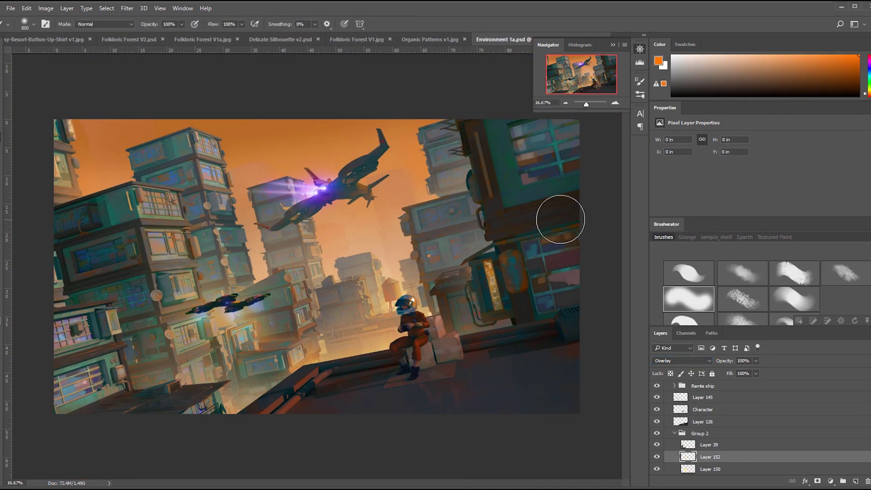
pyautogui.hotkey('ctrl', '-')
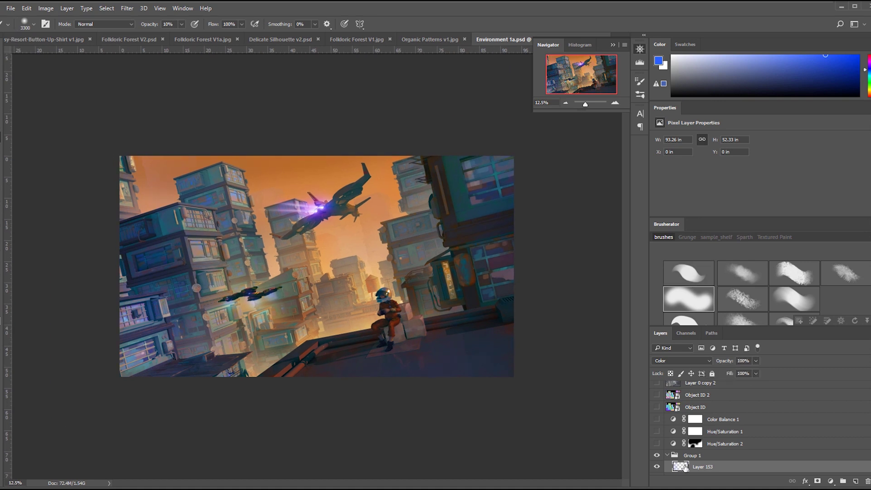
# - Compare the painting with and without the blue tint of Layer 153
pyautogui.doubleClick(681, 467)
pyautogui.press('Escape')
pyautogui.hotkey('ctrl', 'u')
pyautogui.press('Escape')
pyautogui.click(657, 466)
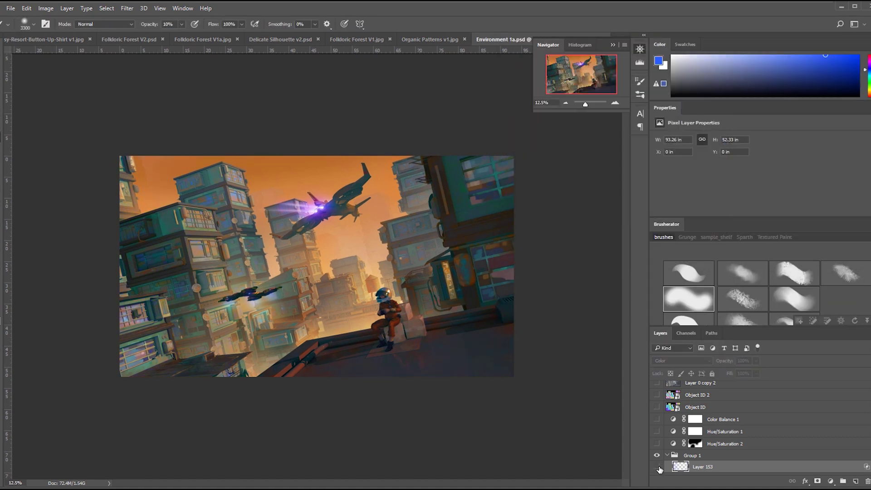
# - Set Color Balance 2 to +2, -5, -1 in the midtones and -9, +3, -16 in the highlights
pyautogui.moveTo(751, 157); pyautogui.dragTo(744, 159)
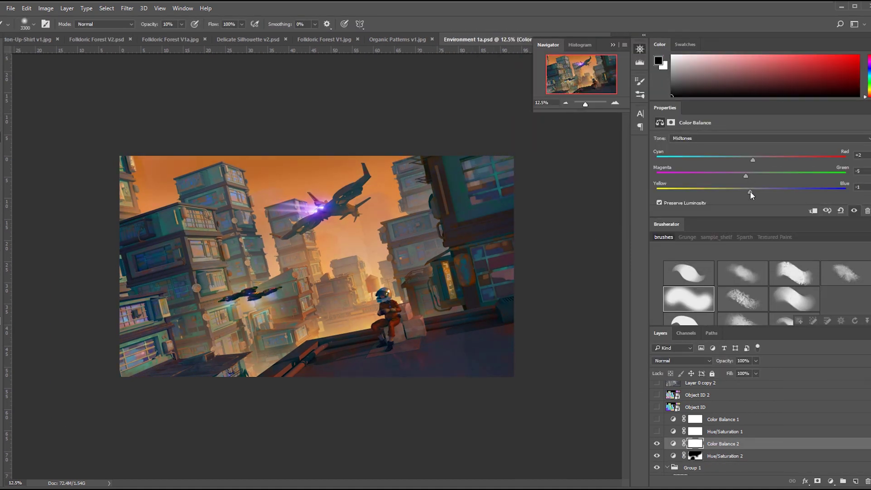
pyautogui.click(750, 137)
pyautogui.click(750, 148)
# - Check the painting's values in greyscale with Hue/Saturation 1, and gather the colour adjustment layers into a group
pyautogui.click(657, 431)
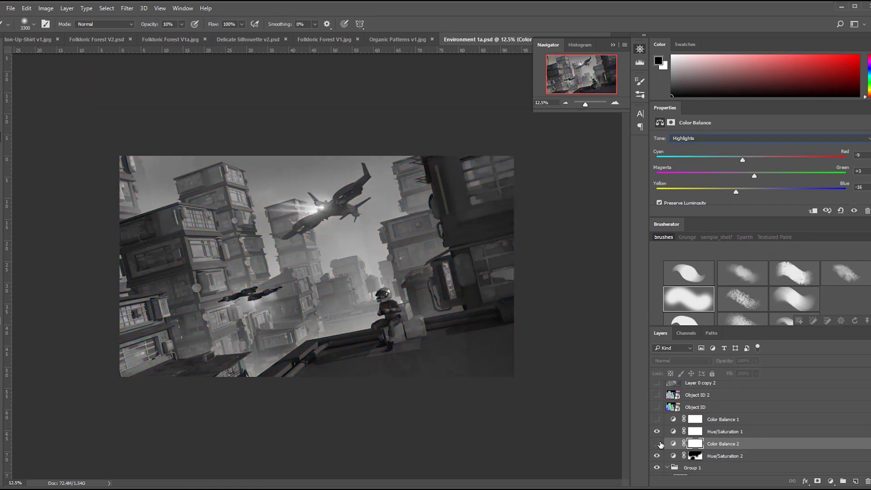
pyautogui.click(657, 431)
pyautogui.click(657, 419)
pyautogui.hotkey('ctrl', '+')
pyautogui.press('v')
pyautogui.click(722, 431)
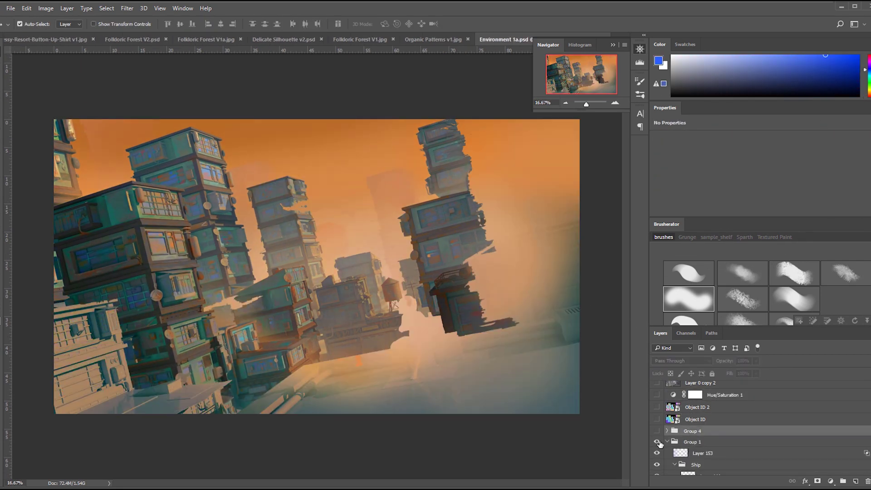
# - Paint the rooftop floor's near edge with sampled dark reddish browns on Layer 155
pyautogui.hotkey('ctrl', 'd')
pyautogui.press('b')
pyautogui.keyDown('alt'); pyautogui.click(572, 410); pyautogui.keyUp('alt')
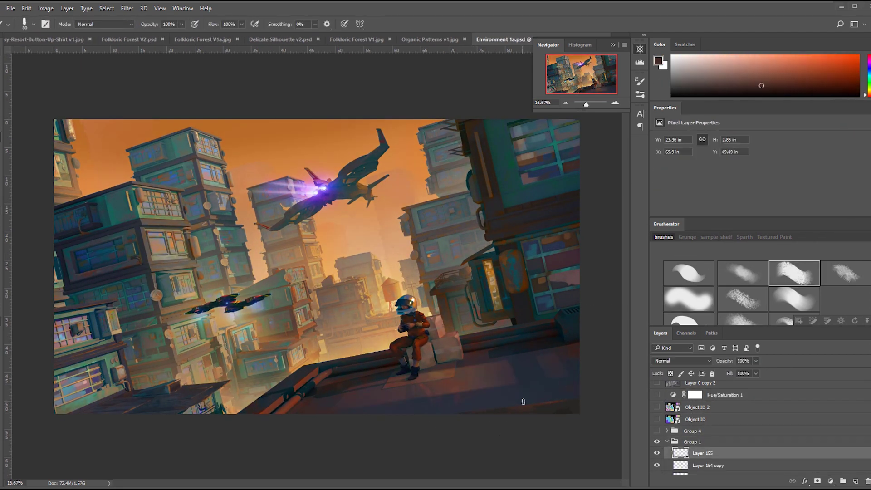
pyautogui.keyDown('alt'); pyautogui.click(558, 409); pyautogui.keyUp('alt')
pyautogui.keyDown('alt'); pyautogui.click(547, 408); pyautogui.keyUp('alt')
pyautogui.keyDown('alt'); pyautogui.click(542, 406); pyautogui.keyUp('alt')
pyautogui.hotkey('ctrl', '-')
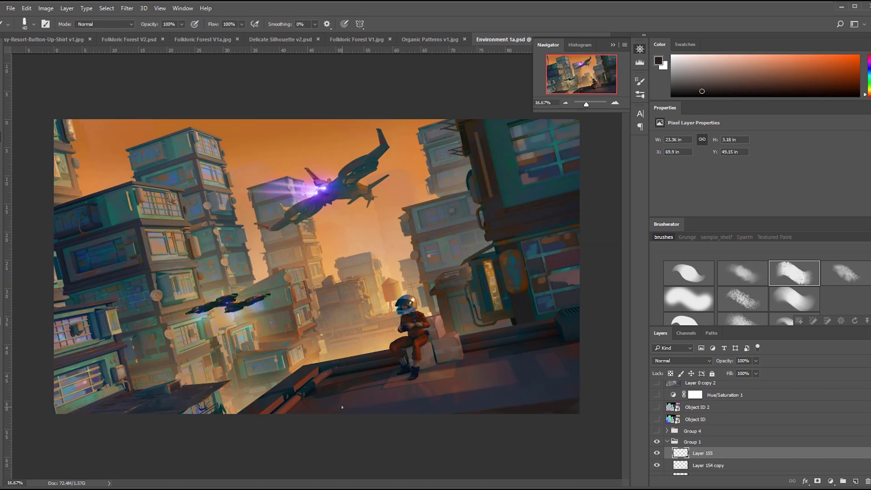
# - Refine the rusty oval panel and the ledge above the windows on the foreground building on the Group 3 layer
pyautogui.keyDown('ctrl'); pyautogui.click(390, 207); pyautogui.keyUp('ctrl')
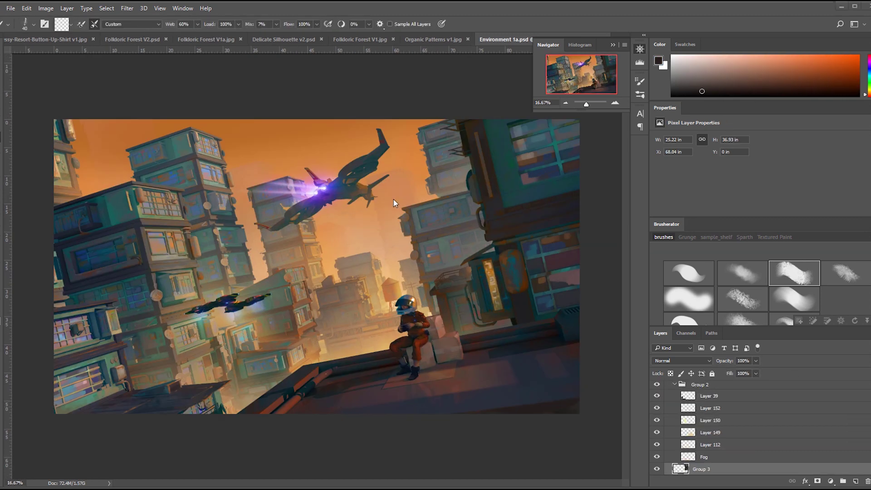
pyautogui.hotkey('ctrl', '+')
pyautogui.keyDown('alt'); pyautogui.click(459, 193); pyautogui.keyUp('alt')
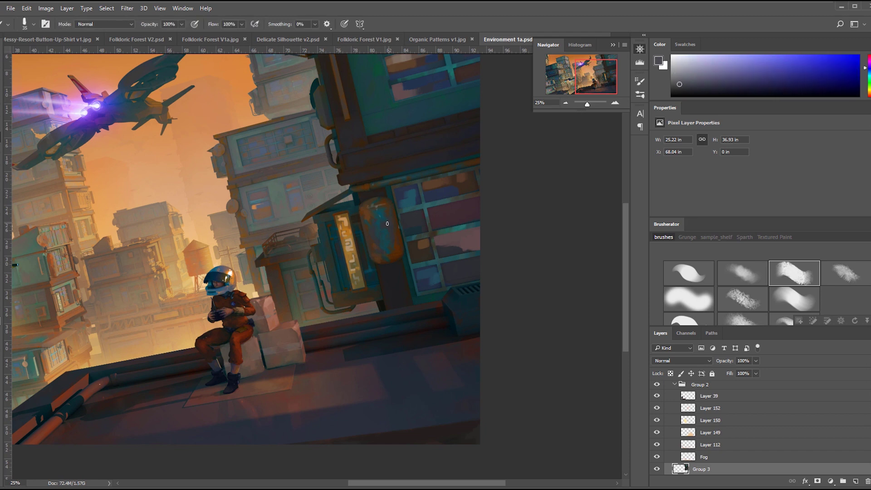
pyautogui.keyDown('alt'); pyautogui.click(369, 211); pyautogui.keyUp('alt')
pyautogui.keyDown('alt'); pyautogui.click(407, 201); pyautogui.keyUp('alt')
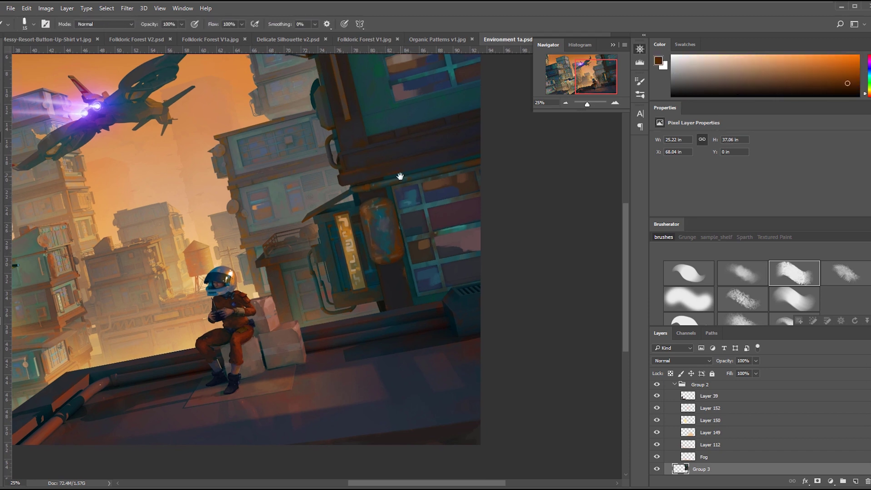
# - Lasso the foreground building's upper windows and the strip beneath them, and brush in sampled green and teal with a larger brush
pyautogui.moveTo(377, 62); pyautogui.dragTo(412, 197)
pyautogui.keyDown('alt'); pyautogui.click(411, 196); pyautogui.keyUp('alt')
pyautogui.keyDown('alt'); pyautogui.click(422, 214); pyautogui.keyUp('alt')
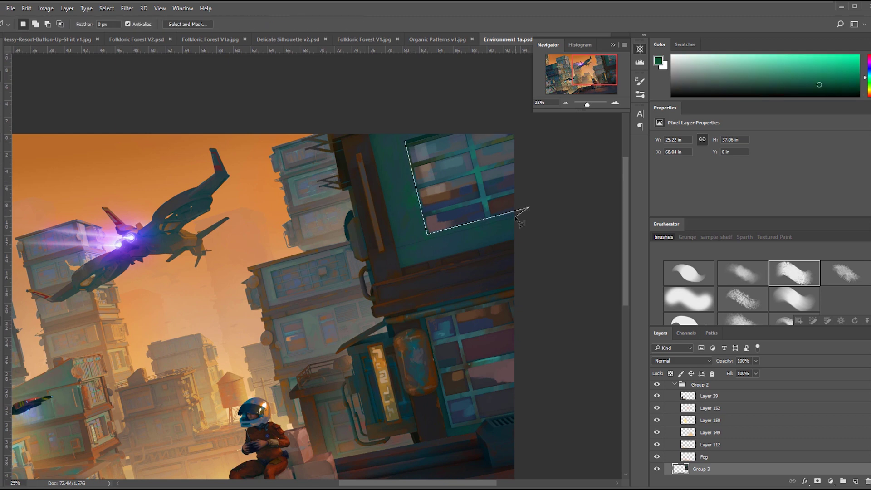
pyautogui.press(']')
pyautogui.press(']')
pyautogui.press(']')
pyautogui.press(']')
pyautogui.press(']')
pyautogui.press(']')
pyautogui.press(']')
pyautogui.press(']')
pyautogui.press(']')
pyautogui.press(']')
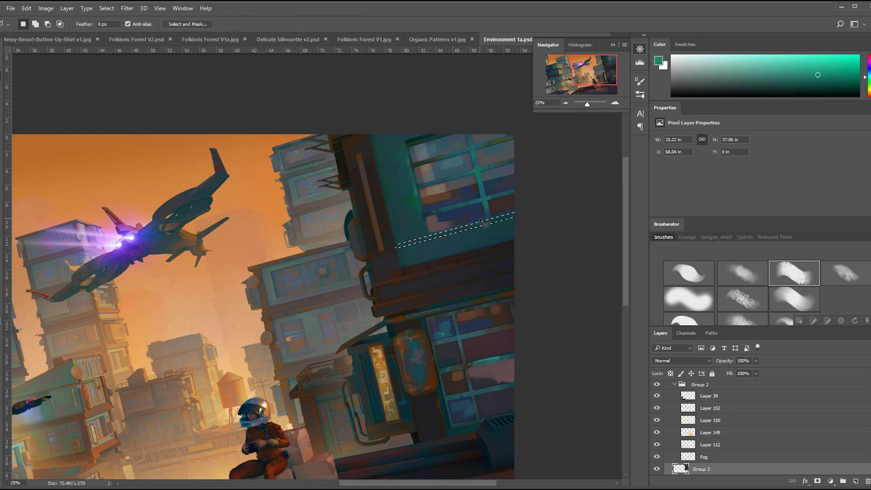
pyautogui.keyDown('alt'); pyautogui.click(443, 229); pyautogui.keyUp('alt')
pyautogui.keyDown('alt'); pyautogui.click(442, 229); pyautogui.keyUp('alt')
# - Paint a thin dark antenna on the seated astronaut's handheld controller with sampled near-black tones on Layer 156
pyautogui.hotkey('ctrl', '-')
pyautogui.keyDown('alt'); pyautogui.moveTo(383, 279); pyautogui.dragTo(544, 254); pyautogui.keyUp('alt')
pyautogui.hotkey('ctrl', '+')
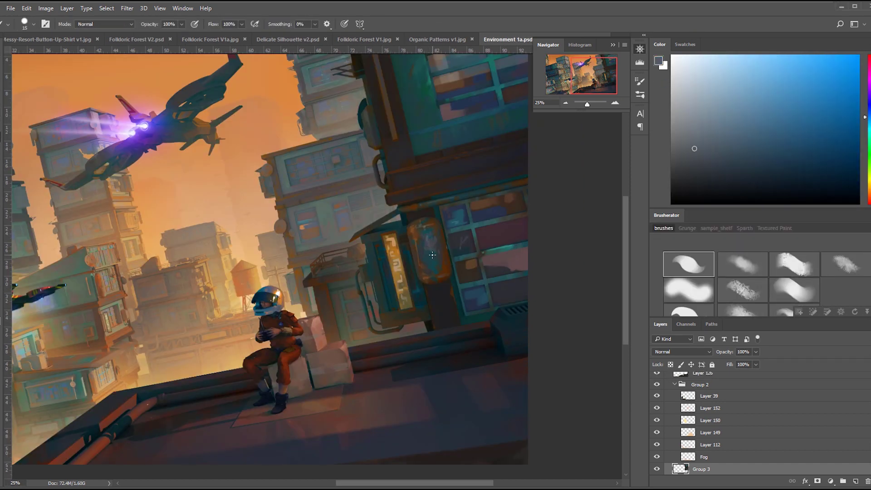
pyautogui.hotkey('ctrl', '+')
pyautogui.keyDown('alt'); pyautogui.click(321, 317); pyautogui.keyUp('alt')
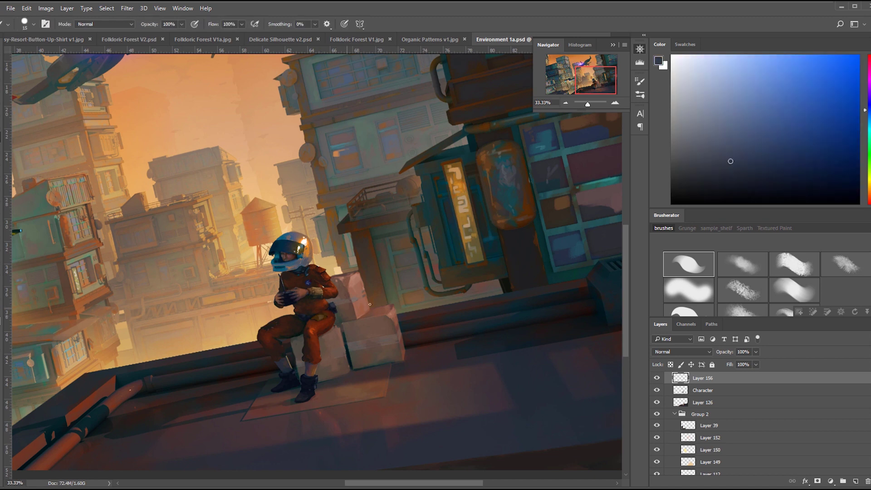
pyautogui.hotkey('ctrl', '+')
pyautogui.keyDown('alt'); pyautogui.click(321, 317); pyautogui.keyUp('alt')
pyautogui.keyDown('alt'); pyautogui.click(294, 308); pyautogui.keyUp('alt')
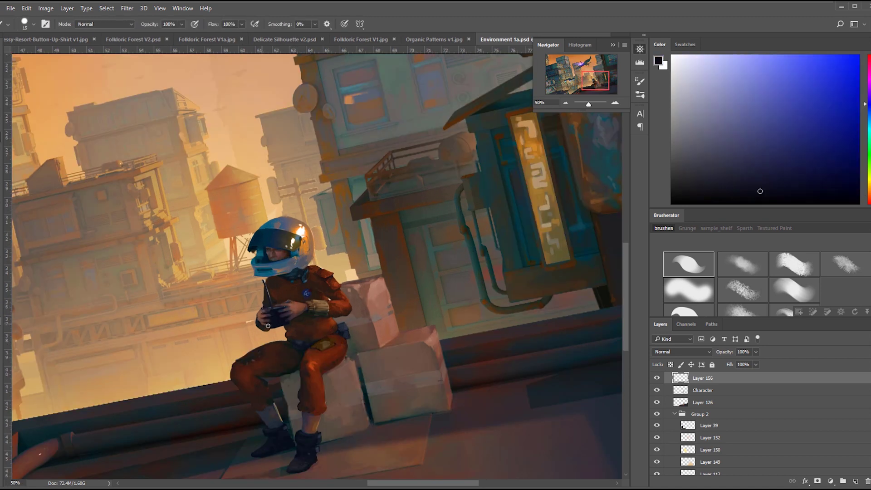
# - Touch up the astronaut's hands, suit and helmet with sampled colours, including orange and white, on Layer 156
pyautogui.keyDown('alt'); pyautogui.click(265, 324); pyautogui.keyUp('alt')
pyautogui.keyDown('alt'); pyautogui.click(262, 319); pyautogui.keyUp('alt')
pyautogui.keyDown('alt'); pyautogui.click(308, 348); pyautogui.keyUp('alt')
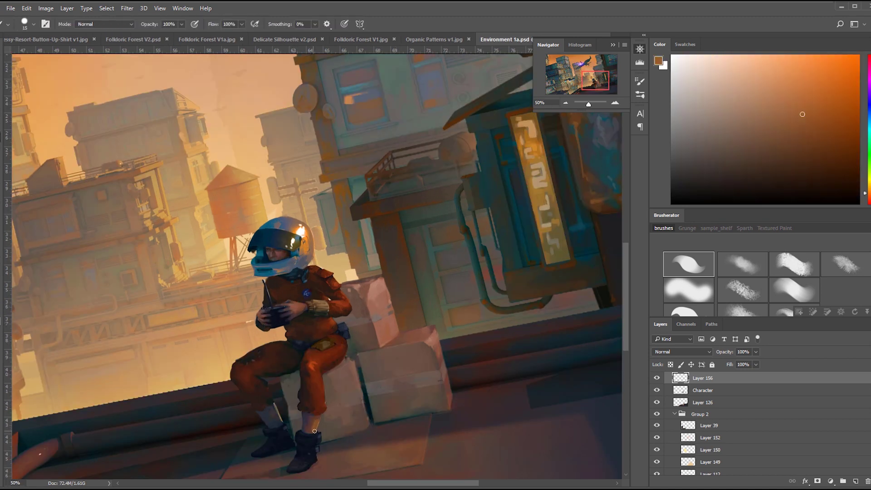
pyautogui.keyDown('alt'); pyautogui.click(275, 232); pyautogui.keyUp('alt')
pyautogui.press('0')
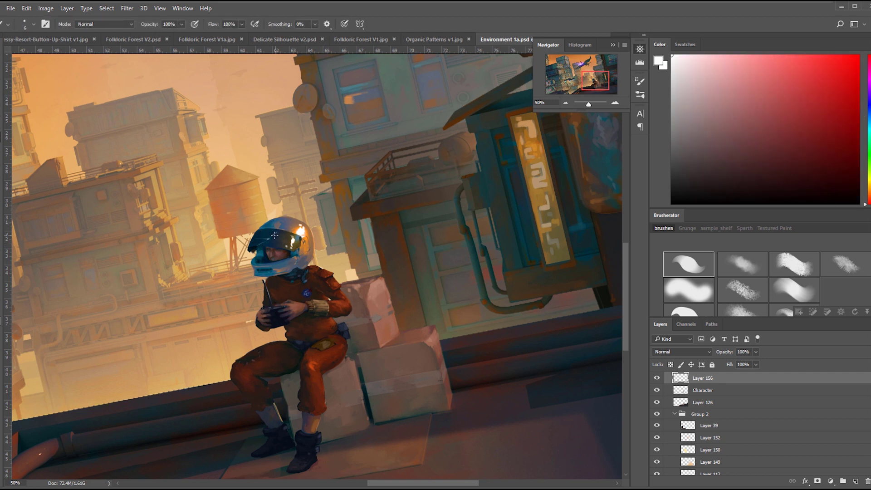
pyautogui.keyDown('alt'); pyautogui.click(313, 254); pyautogui.keyUp('alt')
# - Refine the astronaut's trouser legs, shins and boots with a small brush, using sampled reddish browns and dark blues on Layer 156
pyautogui.keyDown('alt'); pyautogui.click(320, 370); pyautogui.keyUp('alt')
pyautogui.keyDown('alt'); pyautogui.click(315, 391); pyautogui.keyUp('alt')
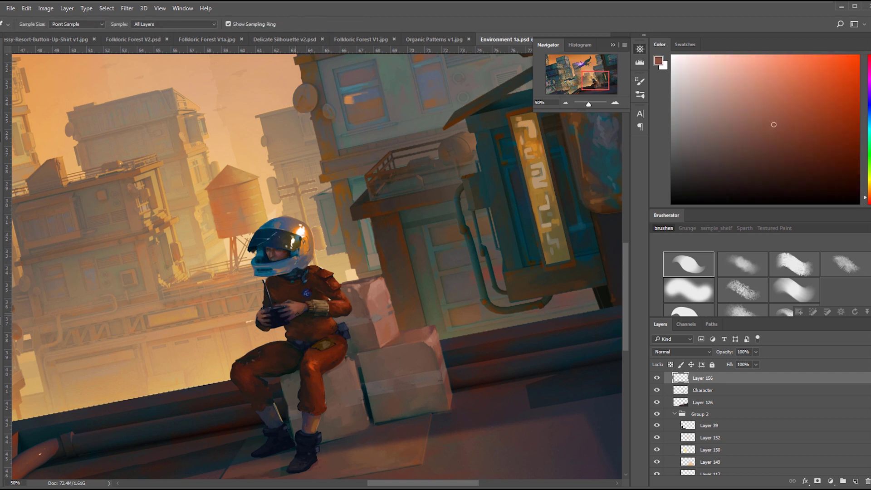
pyautogui.keyDown('alt'); pyautogui.click(314, 400); pyautogui.keyUp('alt')
pyautogui.keyDown('alt'); pyautogui.click(315, 427); pyautogui.keyUp('alt')
pyautogui.keyDown('alt'); pyautogui.click(286, 427); pyautogui.keyUp('alt')
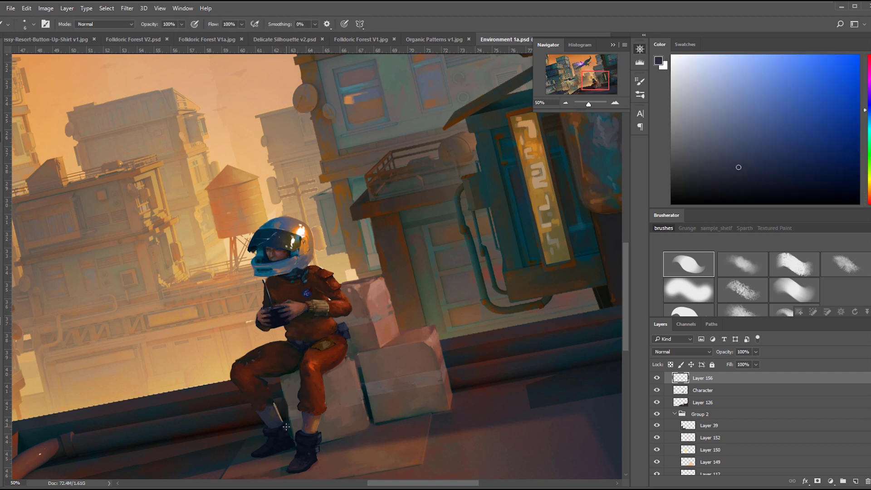
pyautogui.keyDown('alt'); pyautogui.click(269, 415); pyautogui.keyUp('alt')
pyautogui.keyDown('alt'); pyautogui.click(272, 363); pyautogui.keyUp('alt')
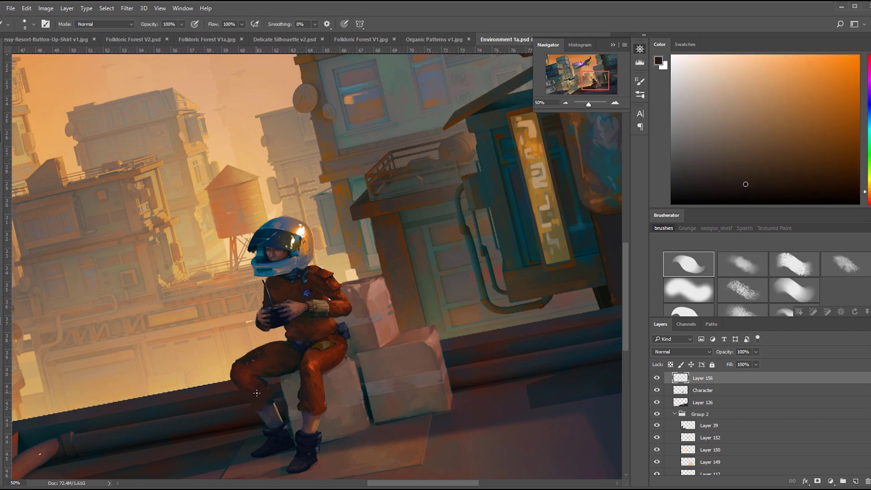
# - Paint the rooftop ledge with sampled dark tones on Layer 126, and touch up the background tower with sampled colours on Layer 82
pyautogui.keyDown('alt'); pyautogui.click(274, 325); pyautogui.keyUp('alt')
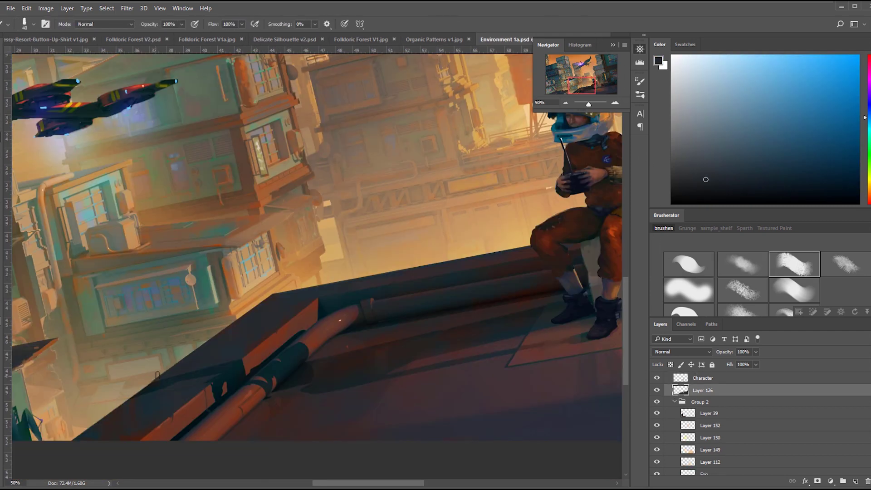
pyautogui.keyDown('alt'); pyautogui.click(331, 324); pyautogui.keyUp('alt')
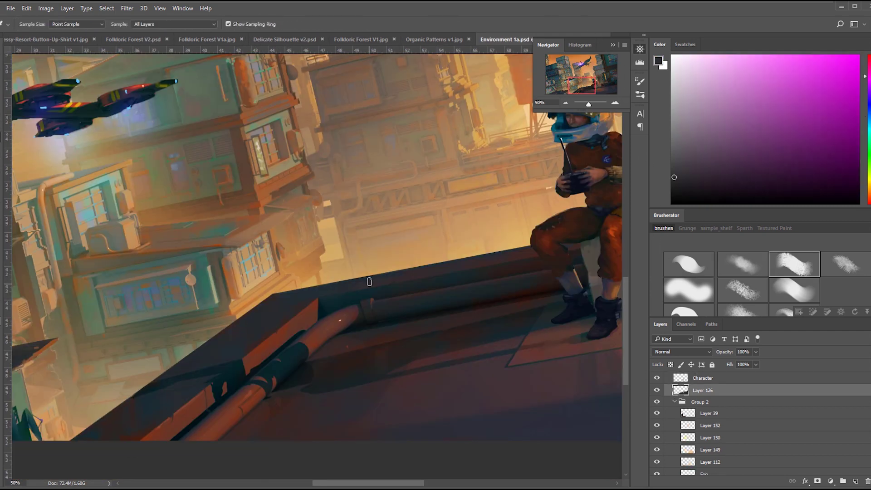
pyautogui.keyDown('alt'); pyautogui.click(200, 398); pyautogui.keyUp('alt')
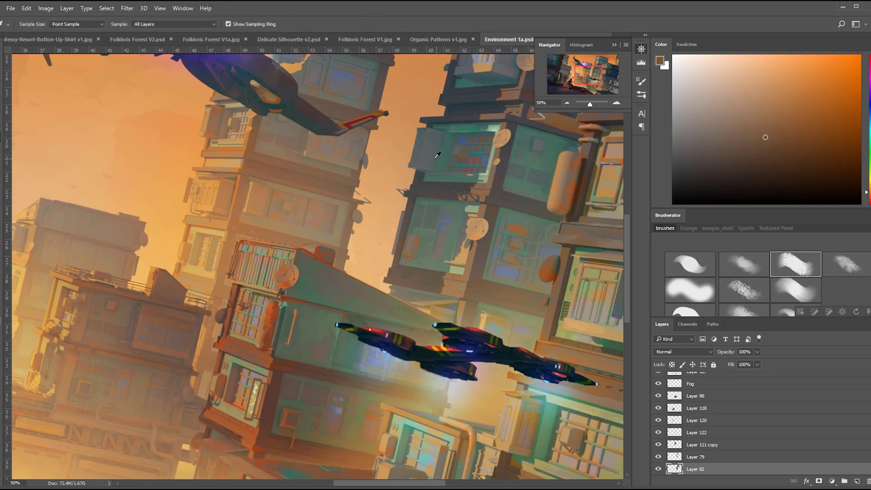
pyautogui.keyDown('alt'); pyautogui.click(545, 127); pyautogui.keyUp('alt')
pyautogui.keyDown('alt'); pyautogui.click(542, 133); pyautogui.keyUp('alt')
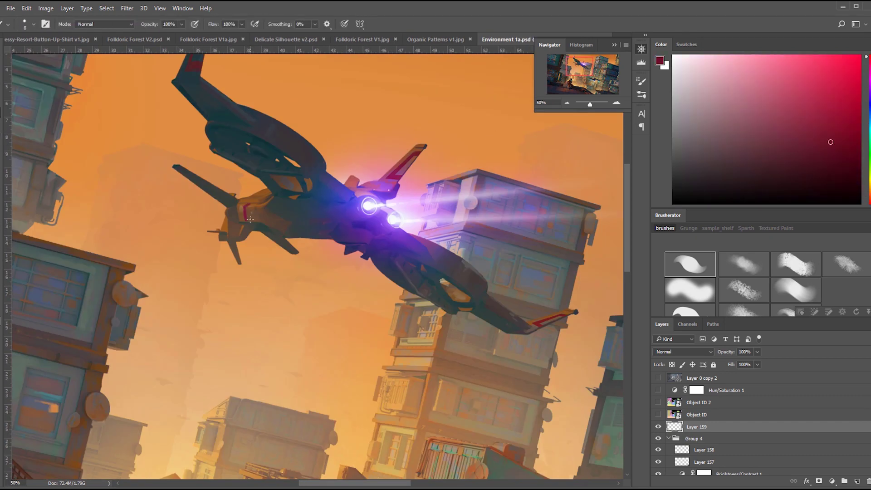
# - Touch up the large aircraft's tail and wings on Layer 159 with sampled dark green and deep blue
pyautogui.keyDown('alt'); pyautogui.click(287, 149); pyautogui.keyUp('alt')
pyautogui.keyDown('alt'); pyautogui.click(225, 198); pyautogui.keyUp('alt')
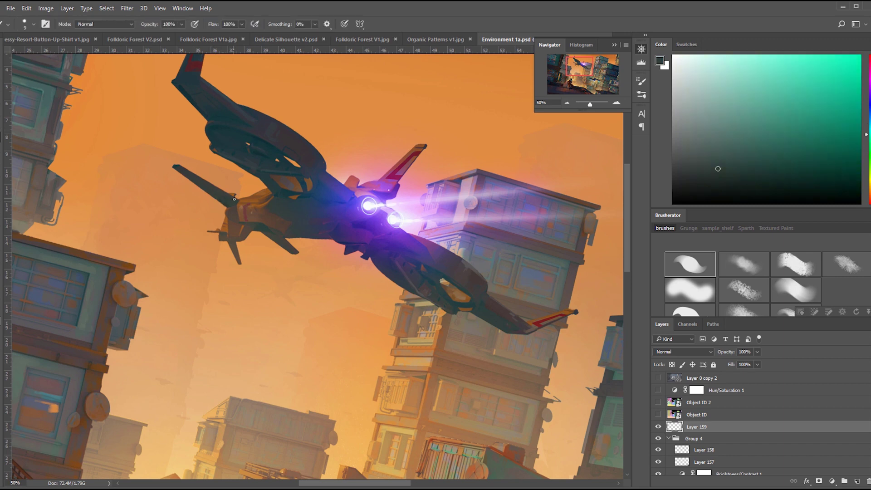
pyautogui.keyDown('alt'); pyautogui.click(455, 274); pyautogui.keyUp('alt')
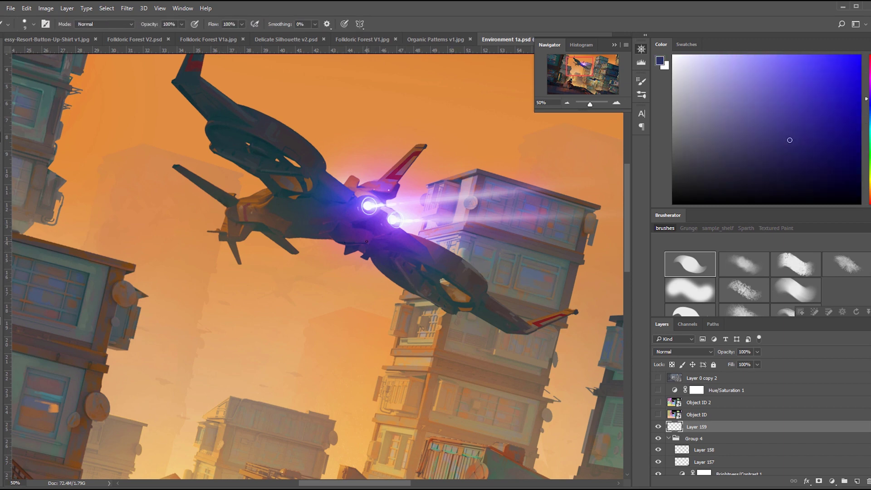
# - Lasso the narrow building panel beside the astronaut's helmet and touch up that area with sampled green and muted brown on Layer 159
pyautogui.press('x')
pyautogui.hotkey('ctrl', '-')
pyautogui.hotkey('ctrl', '-')
pyautogui.hotkey('ctrl', '-')
pyautogui.hotkey('ctrl', '-')
pyautogui.scroll(2, 318, 258)
pyautogui.keyDown('alt'); pyautogui.click(318, 259); pyautogui.keyUp('alt')
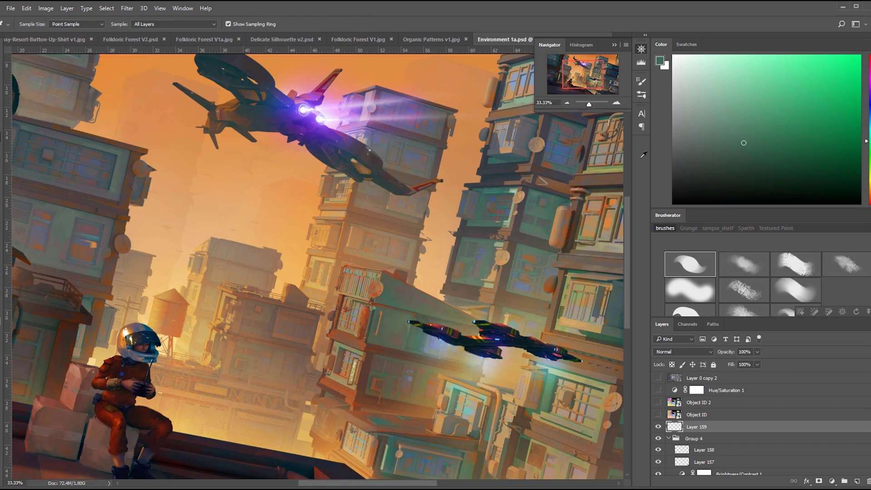
pyautogui.scroll(3, 412, 201)
pyautogui.keyDown('alt'); pyautogui.click(412, 201); pyautogui.keyUp('alt')
pyautogui.keyDown('alt'); pyautogui.click(290, 228); pyautogui.keyUp('alt')
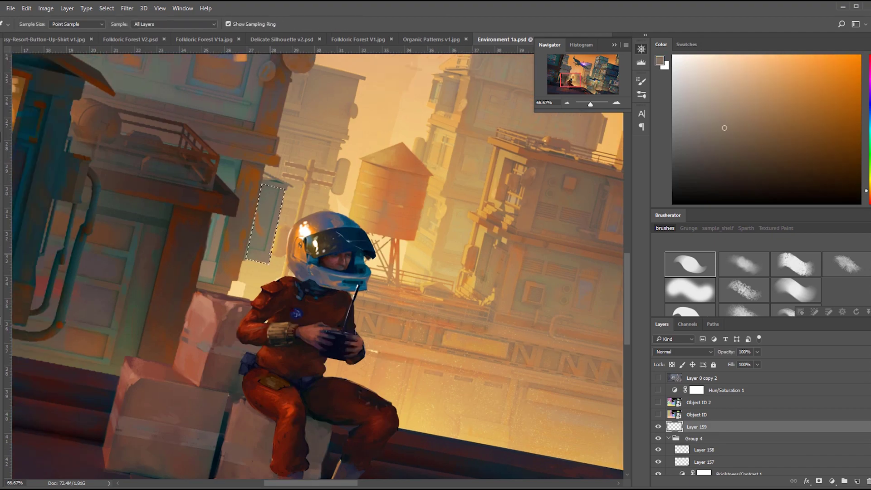
pyautogui.keyDown('alt'); pyautogui.click(320, 169); pyautogui.keyUp('alt')
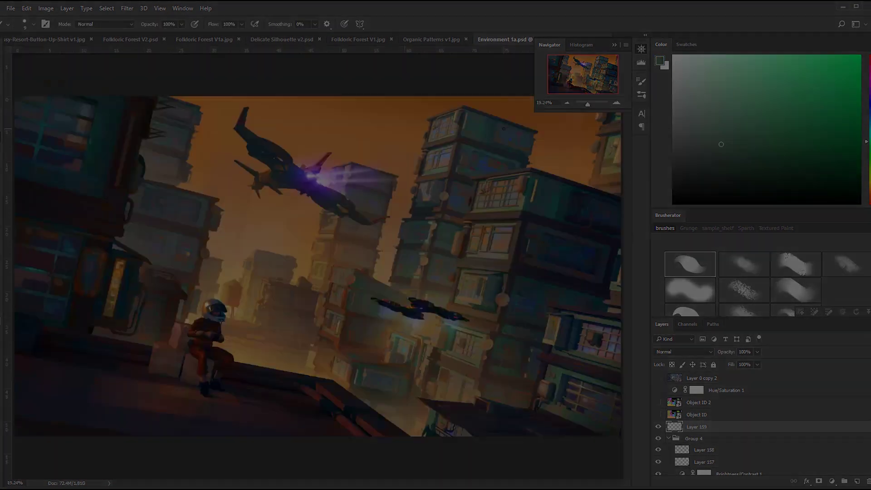